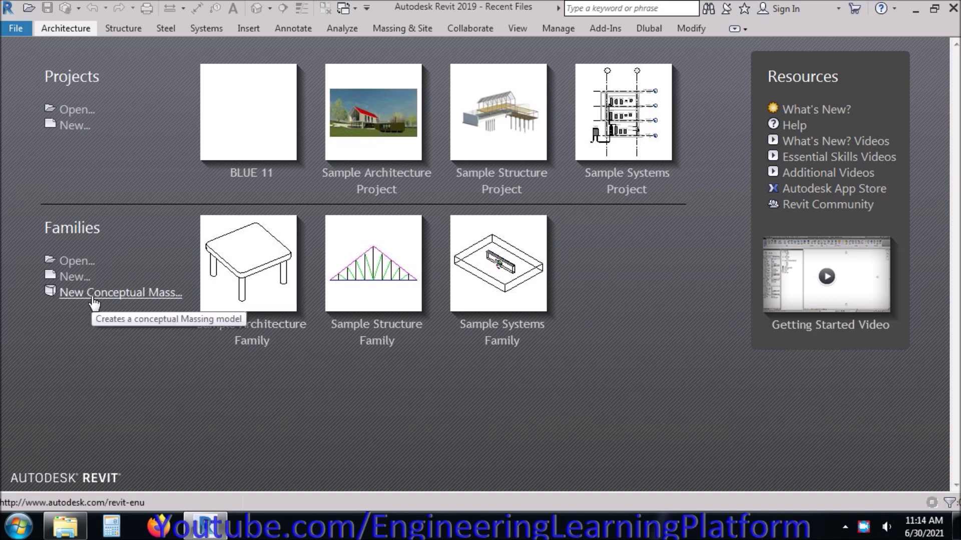
Create a new project, not a template, from the Construction-Default.rte template
{"action": "left_click", "coordinate": [70, 126]}
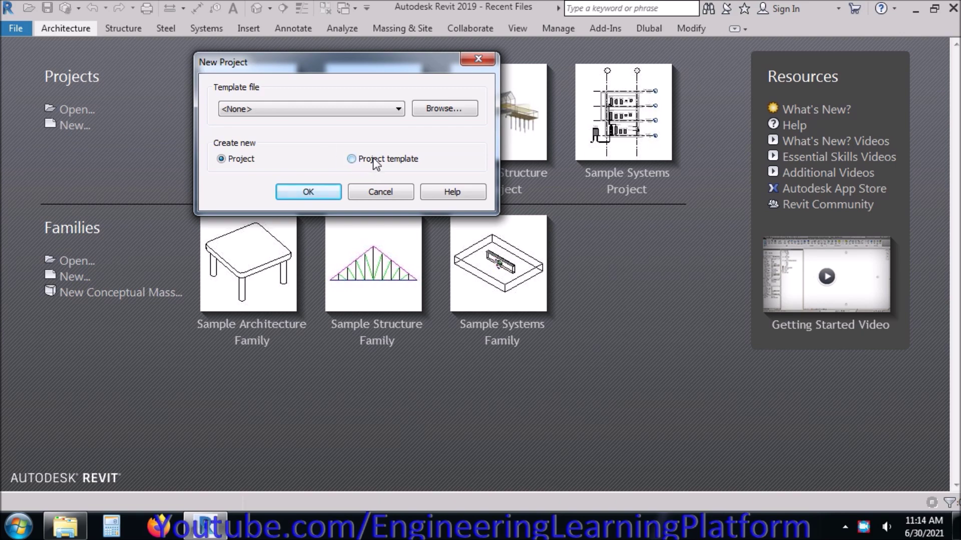
{"action": "left_click", "coordinate": [421, 114]}
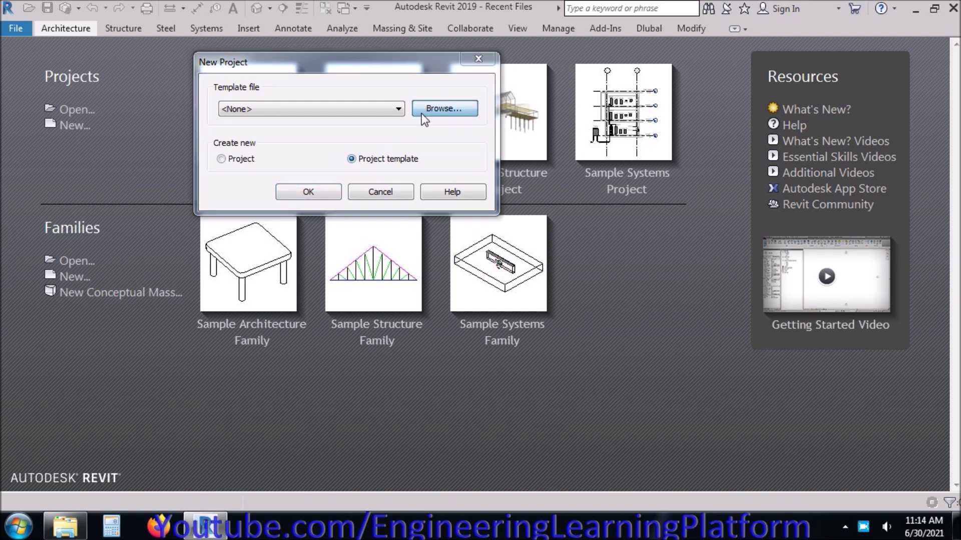
{"action": "key", "text": "Escape"}
{"action": "left_click", "coordinate": [401, 158]}
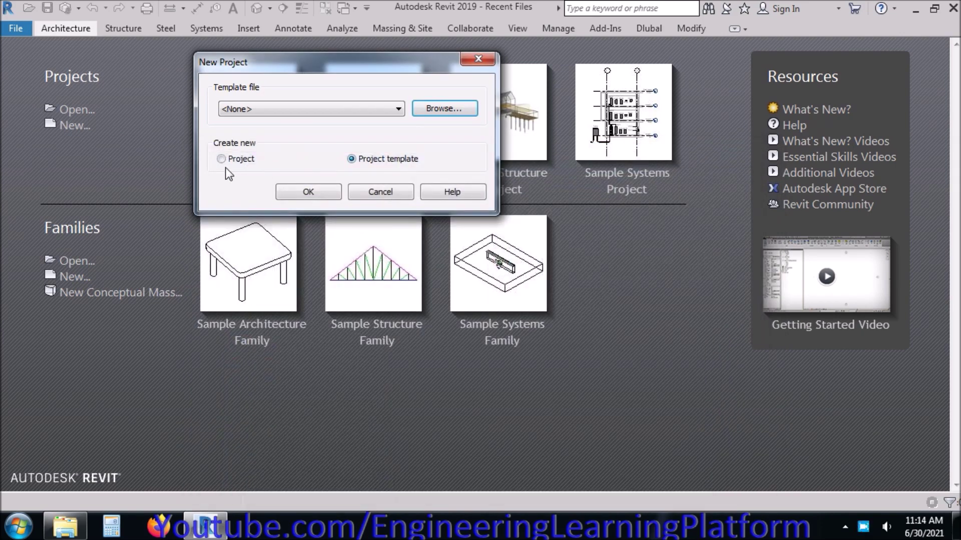
{"action": "left_click", "coordinate": [241, 159]}
{"action": "left_click", "coordinate": [428, 105]}
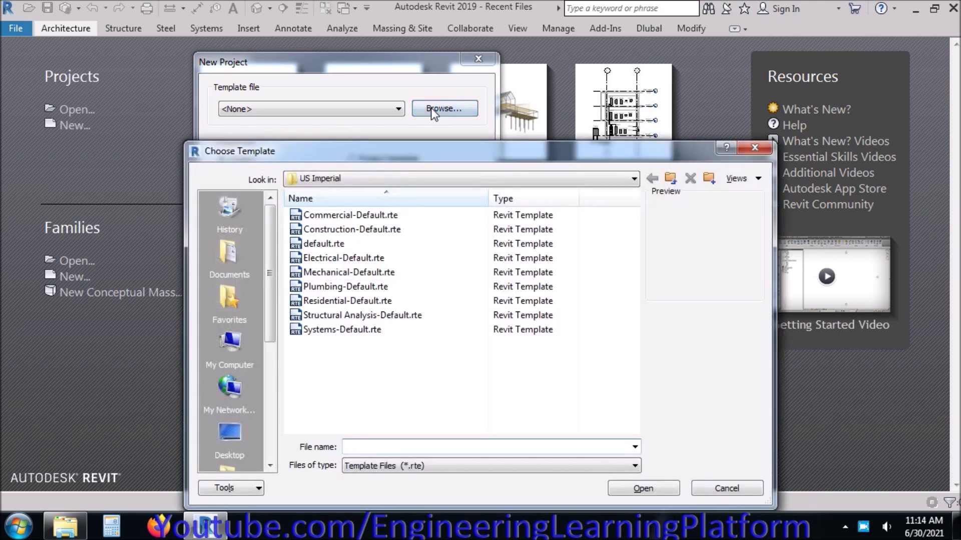
{"action": "left_click", "coordinate": [415, 235]}
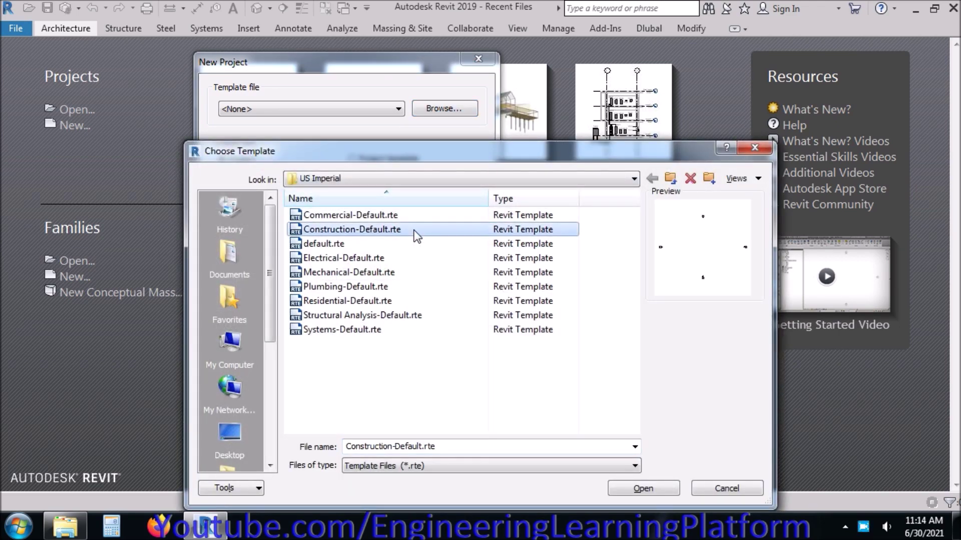
{"action": "left_click", "coordinate": [648, 495]}
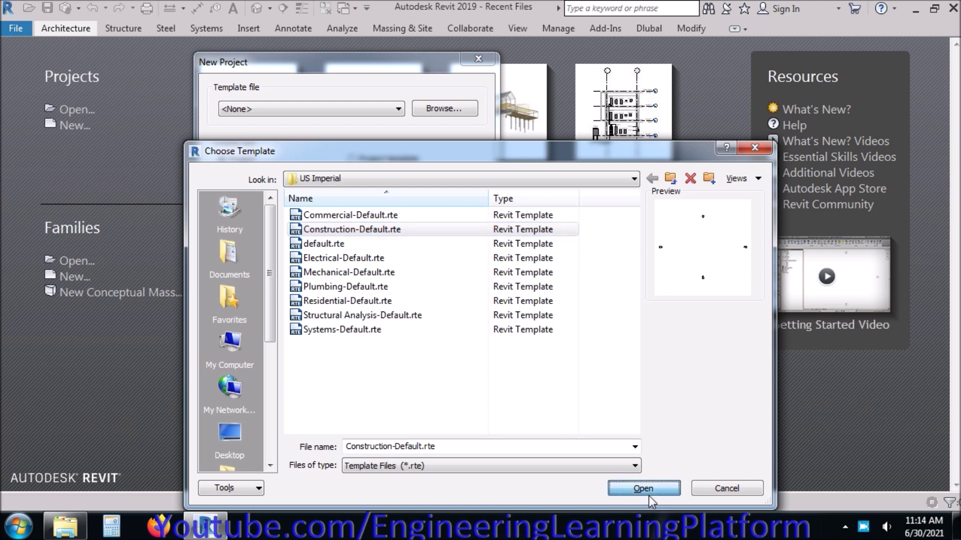
{"action": "left_click", "coordinate": [314, 194]}
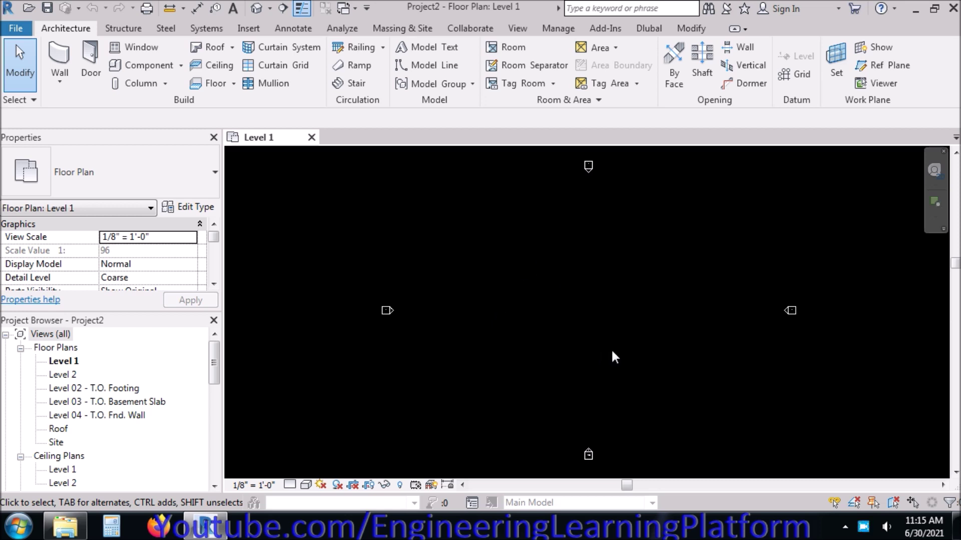
Open Project2's Level 1 floor plan from the Project Browser
{"action": "scroll", "coordinate": [206, 357], "scroll_direction": "down", "scroll_amount": 3}
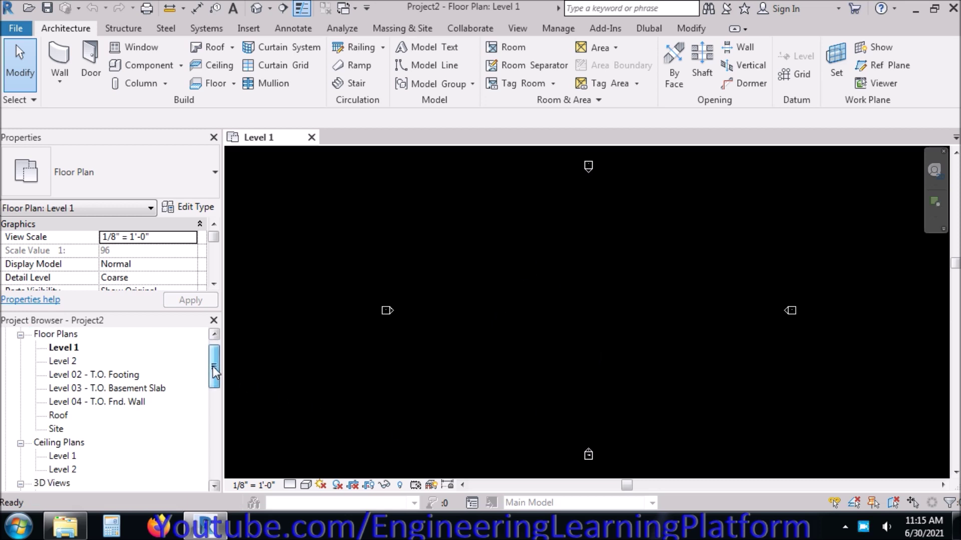
{"action": "scroll", "coordinate": [207, 356], "scroll_direction": "up", "scroll_amount": 3}
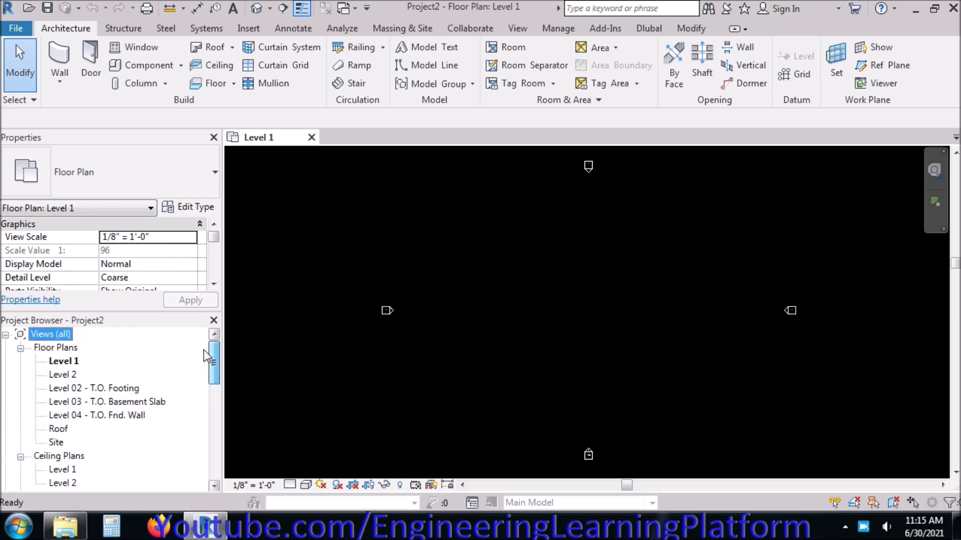
{"action": "left_click", "coordinate": [75, 365]}
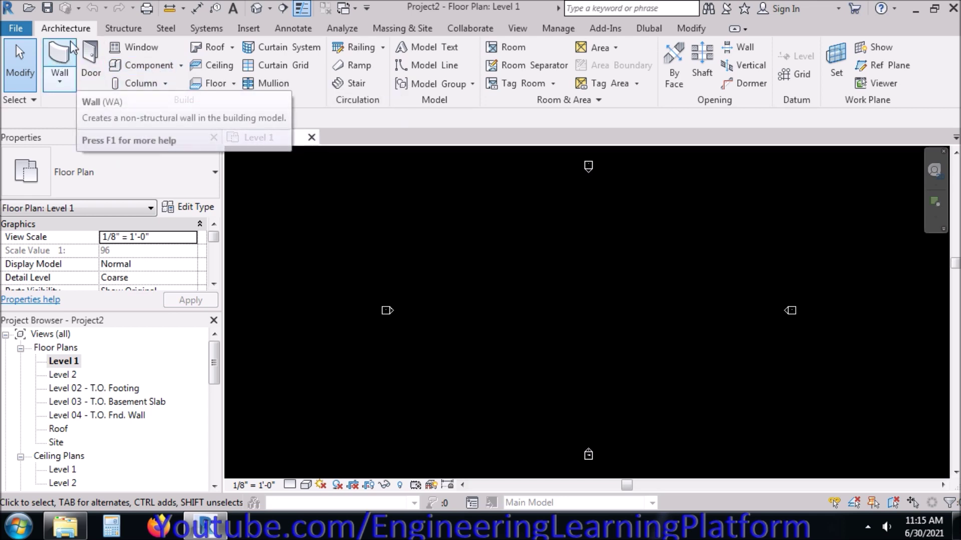
Start the Beam tool and load Concrete-Rectangular Beam.rfa from US Imperial > Structural Framing > Concrete
{"action": "left_click", "coordinate": [124, 29]}
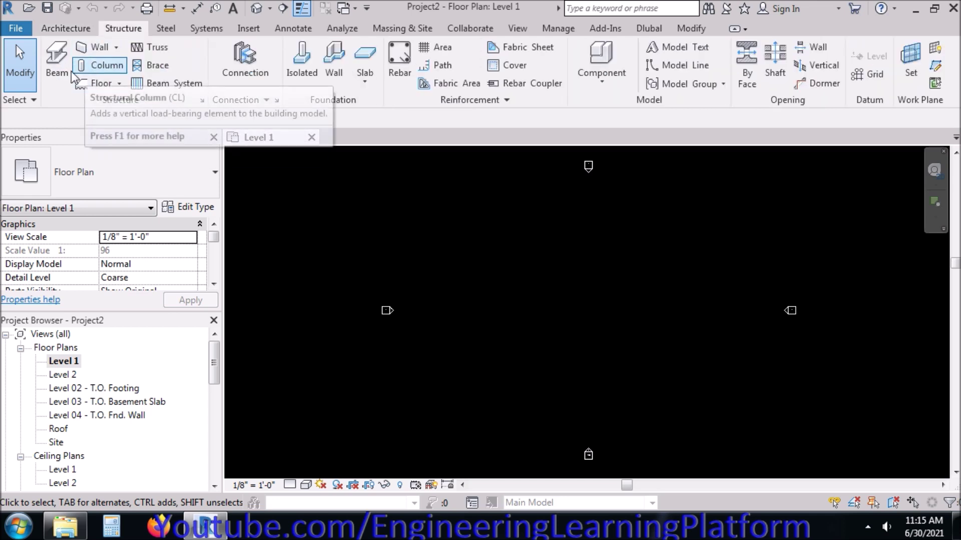
{"action": "left_click", "coordinate": [57, 64]}
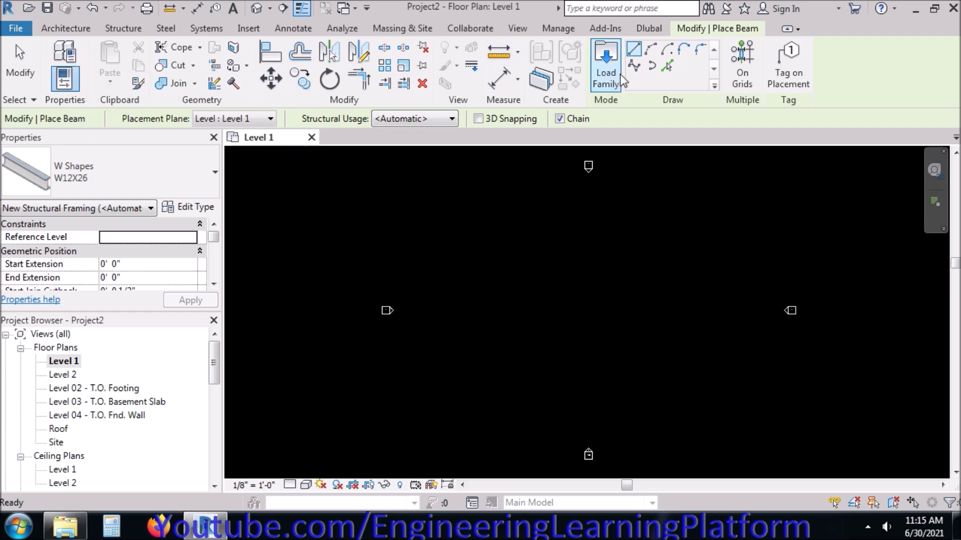
{"action": "left_click", "coordinate": [605, 65]}
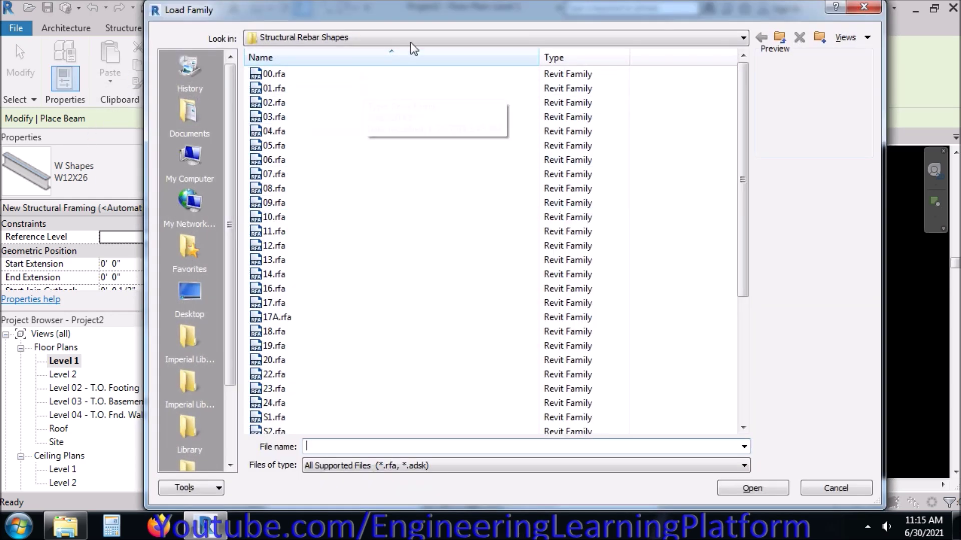
{"action": "left_click", "coordinate": [780, 40]}
{"action": "left_click", "coordinate": [780, 40]}
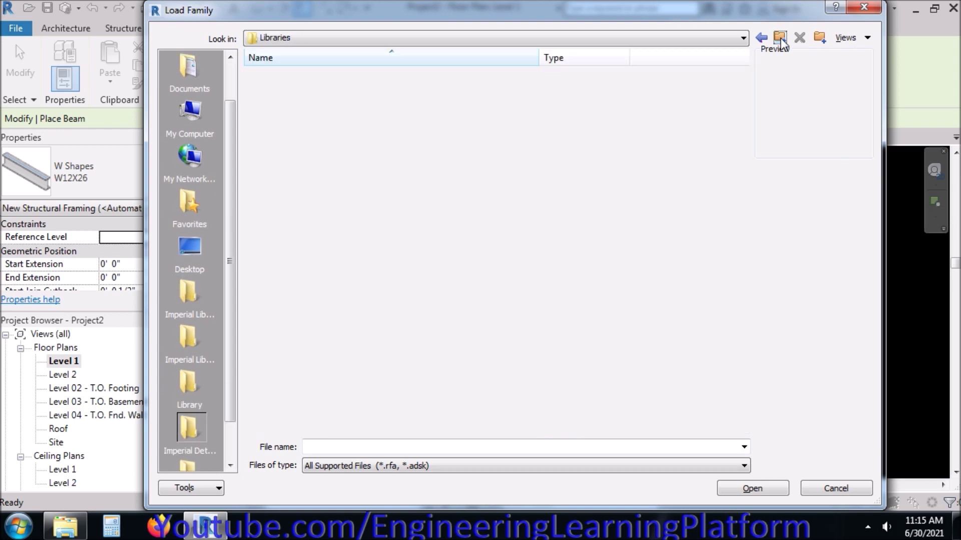
{"action": "double_click", "coordinate": [310, 90]}
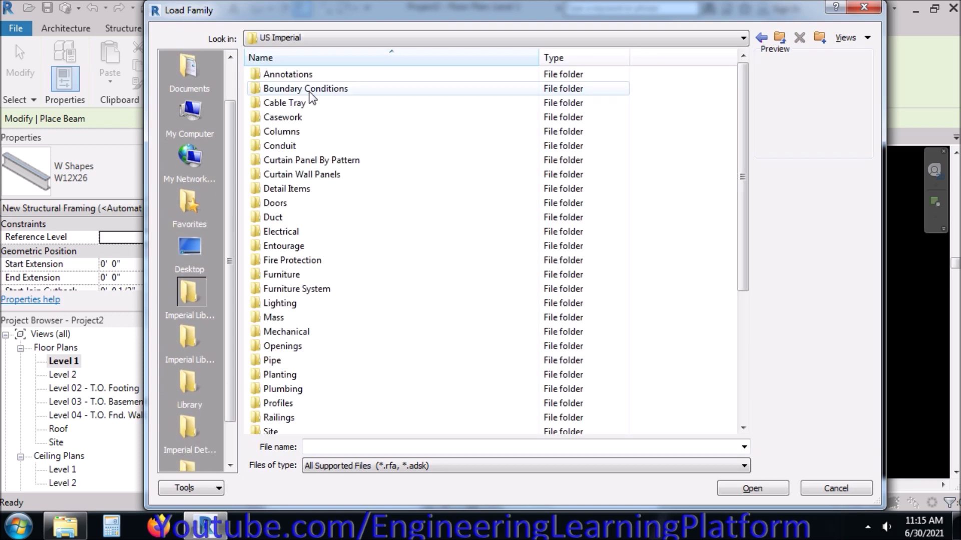
{"action": "scroll", "coordinate": [366, 188], "scroll_direction": "down", "scroll_amount": 5}
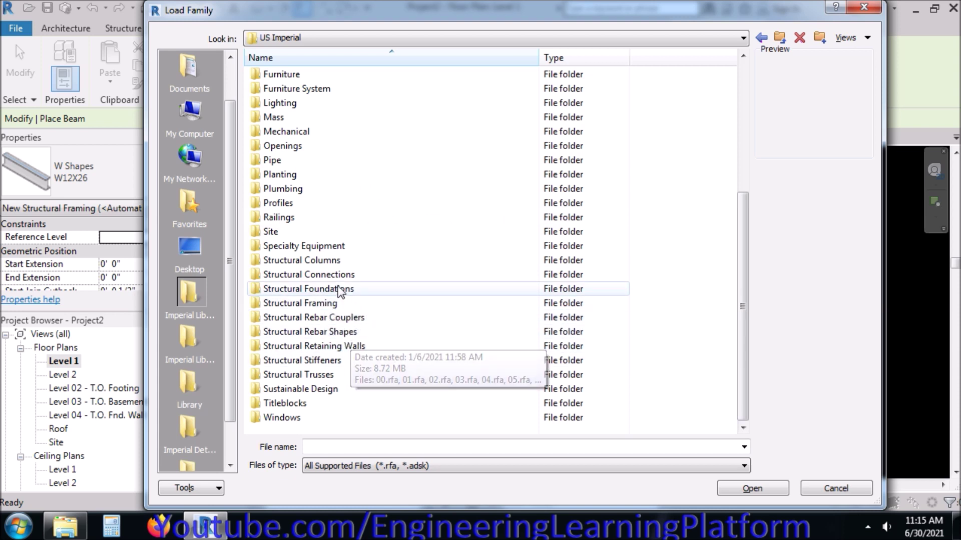
{"action": "double_click", "coordinate": [347, 304]}
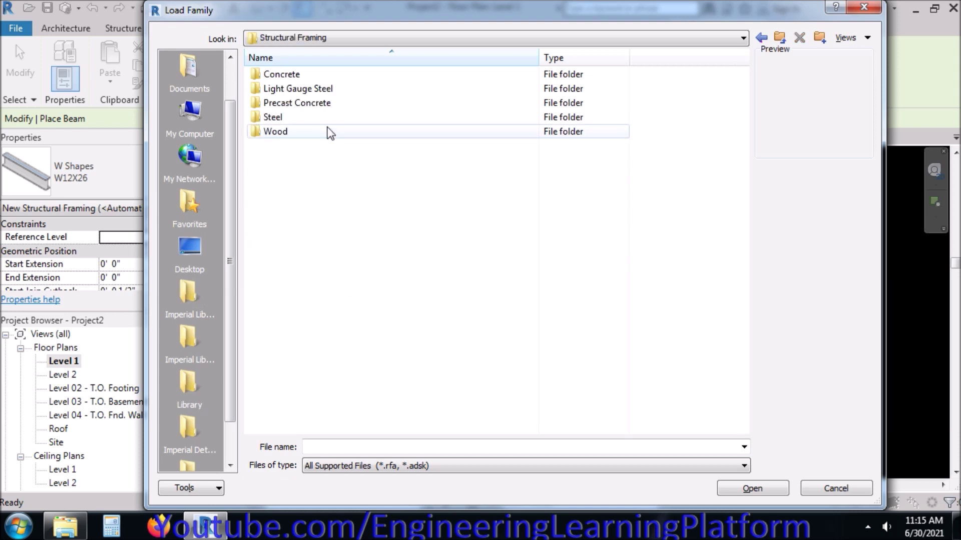
{"action": "double_click", "coordinate": [310, 76]}
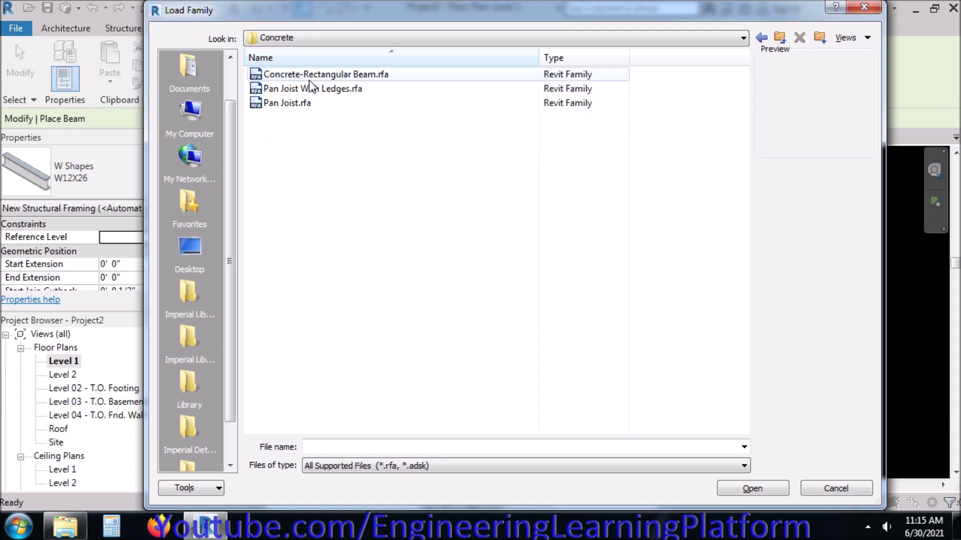
{"action": "left_click", "coordinate": [311, 79]}
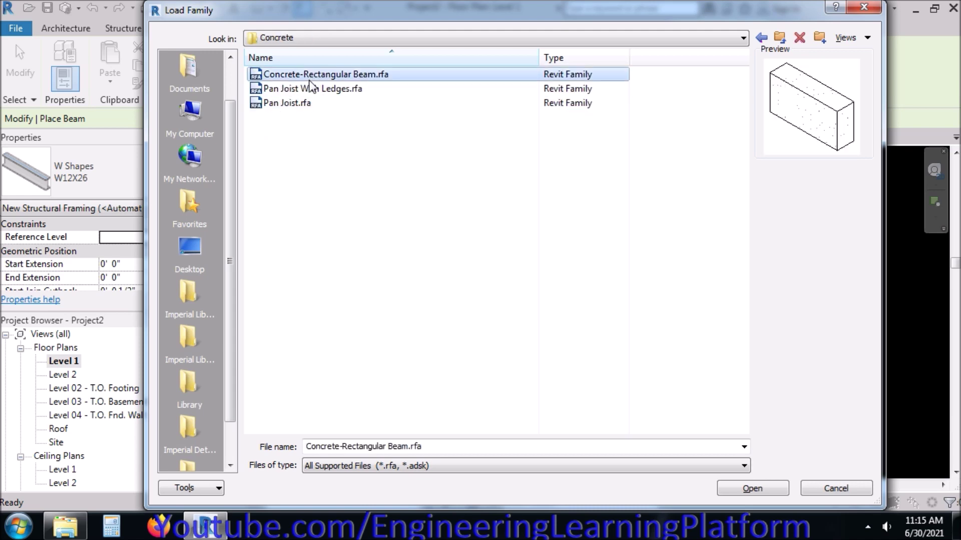
{"action": "left_click", "coordinate": [747, 492]}
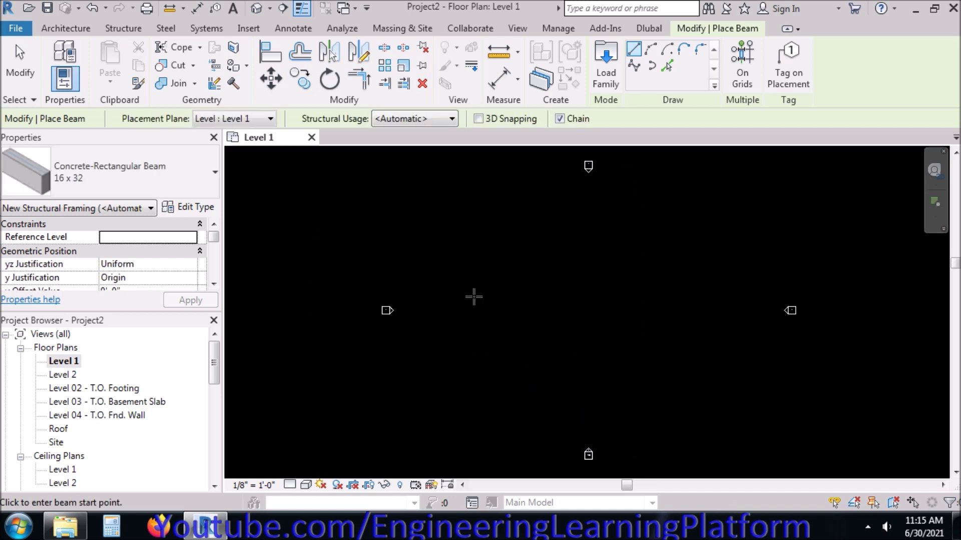
Draw a horizontal 20' long 16 x 32 concrete beam on Level 1 and centre it in view
{"action": "left_click", "coordinate": [430, 275]}
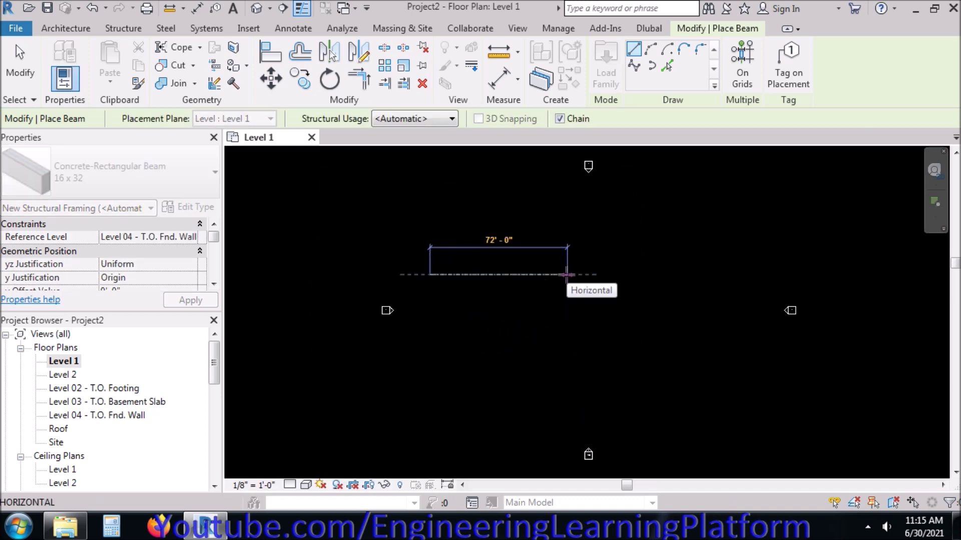
{"action": "type", "text": "20'"}
{"action": "key", "text": "Return"}
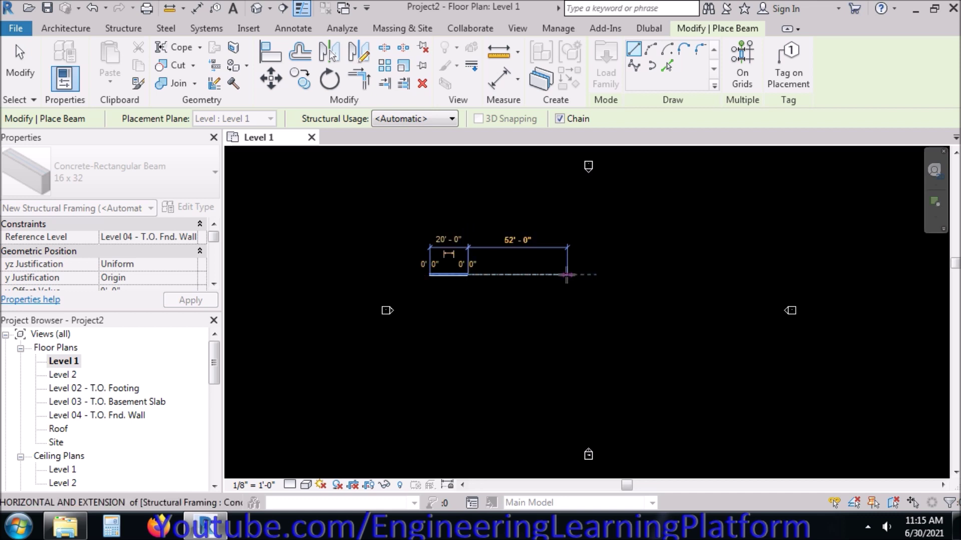
{"action": "key", "text": "Escape"}
{"action": "key", "text": "Escape"}
{"action": "scroll", "coordinate": [449, 276], "scroll_direction": "up", "scroll_amount": 1}
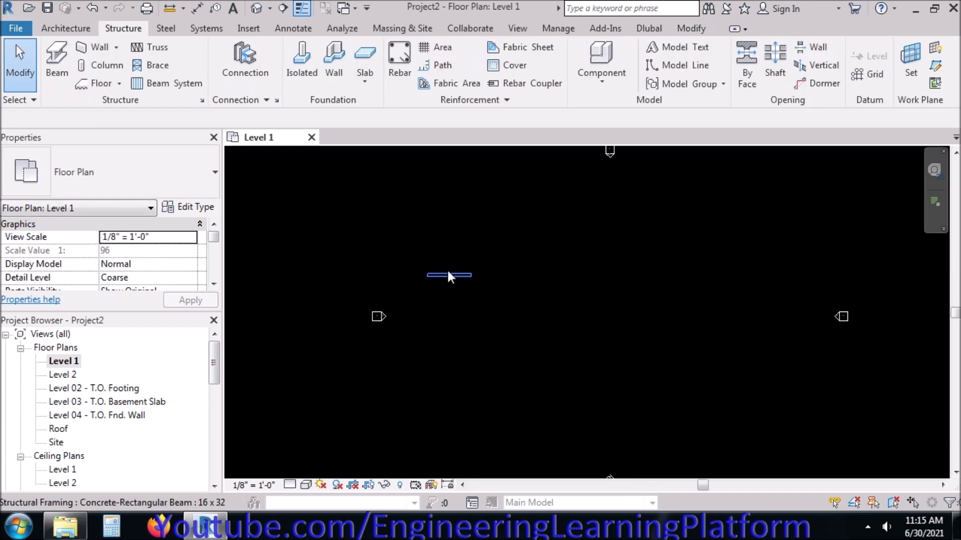
{"action": "scroll", "coordinate": [449, 277], "scroll_direction": "up", "scroll_amount": 5}
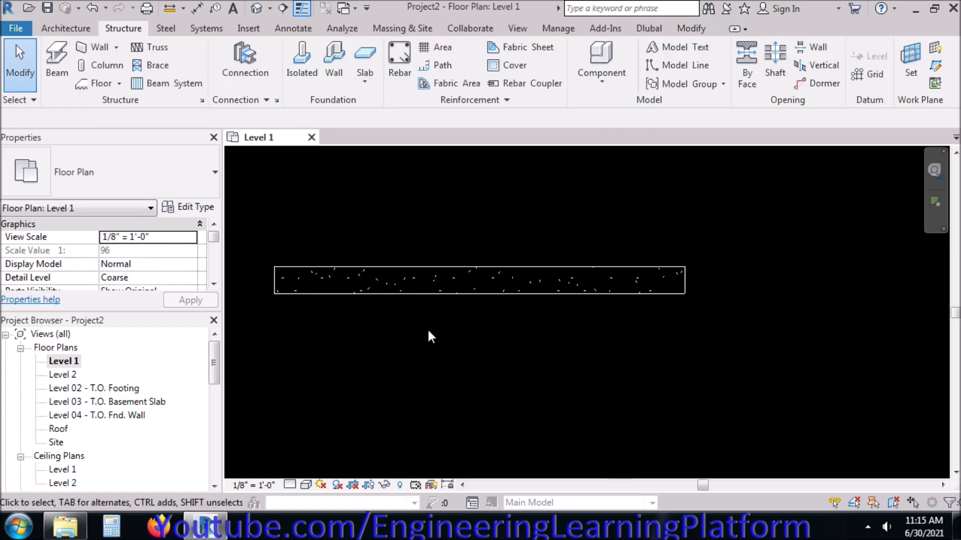
{"action": "middle_click_drag", "start_coordinate": [431, 336], "coordinate": [506, 356]}
Set the plan's detail level to Fine and render the beam in Realistic style
{"action": "left_click", "coordinate": [291, 484]}
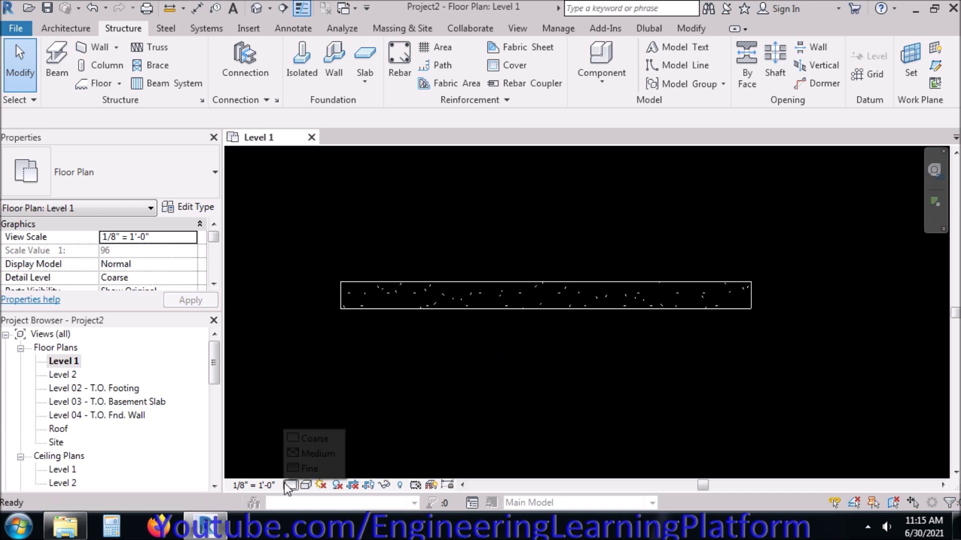
{"action": "left_click", "coordinate": [304, 469]}
{"action": "left_click", "coordinate": [305, 484]}
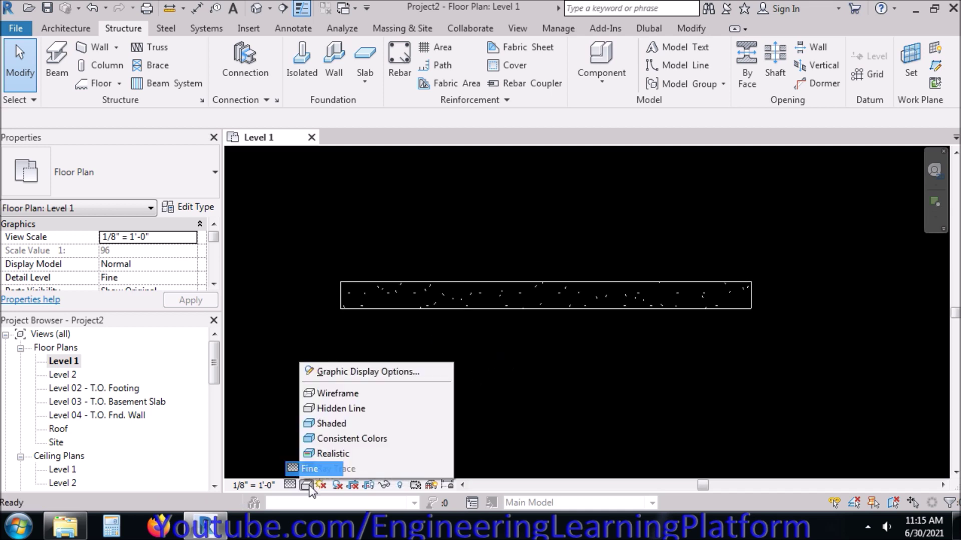
{"action": "left_click", "coordinate": [330, 456]}
{"action": "middle_click_drag", "start_coordinate": [490, 390], "coordinate": [506, 397]}
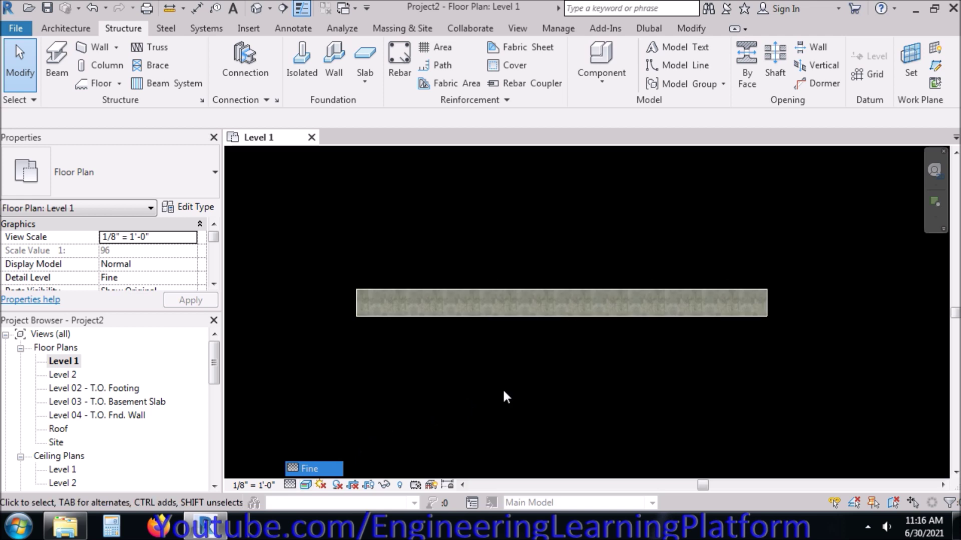
Try other visual styles including Wireframe, settle on Shaded, and open the default 3D view
{"action": "left_click", "coordinate": [306, 484]}
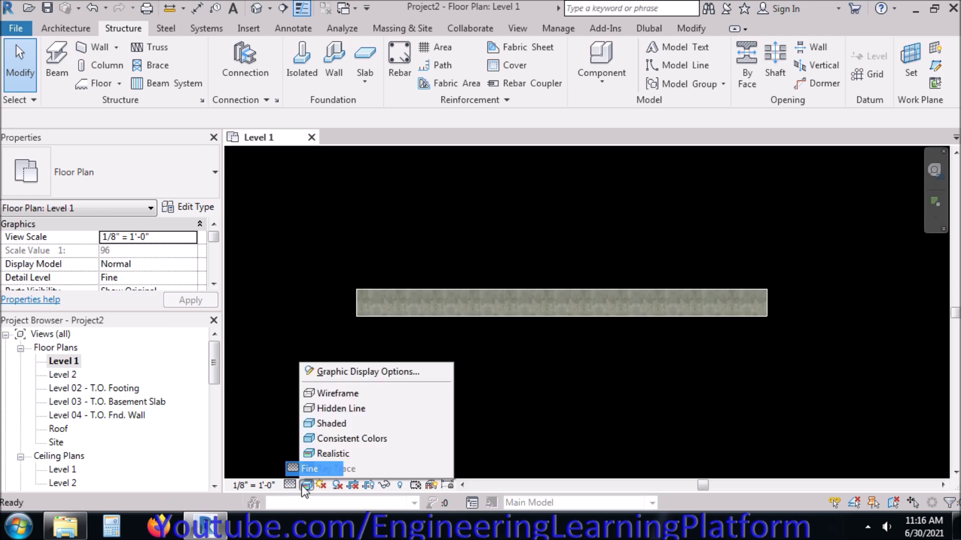
{"action": "left_click", "coordinate": [336, 434]}
{"action": "left_click", "coordinate": [306, 484]}
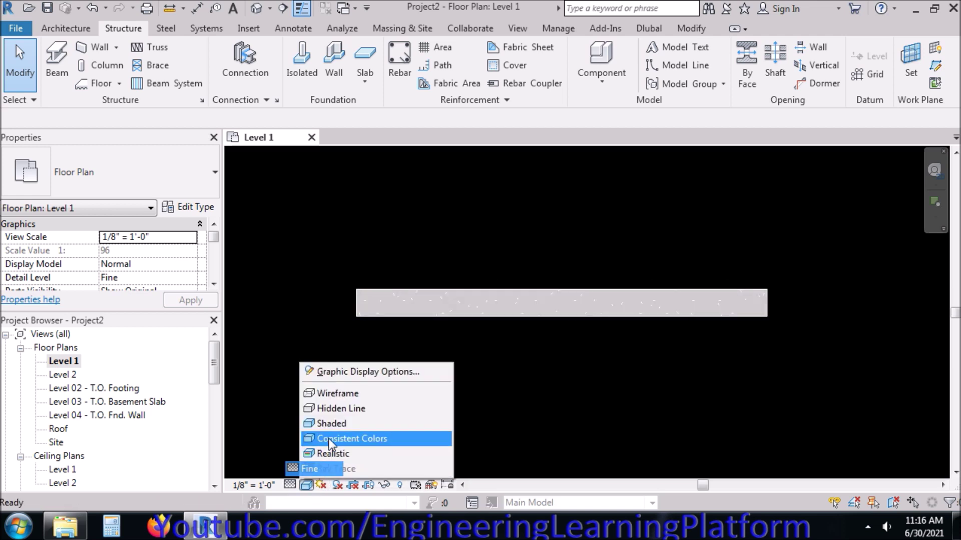
{"action": "left_click", "coordinate": [359, 394]}
{"action": "left_click", "coordinate": [306, 485]}
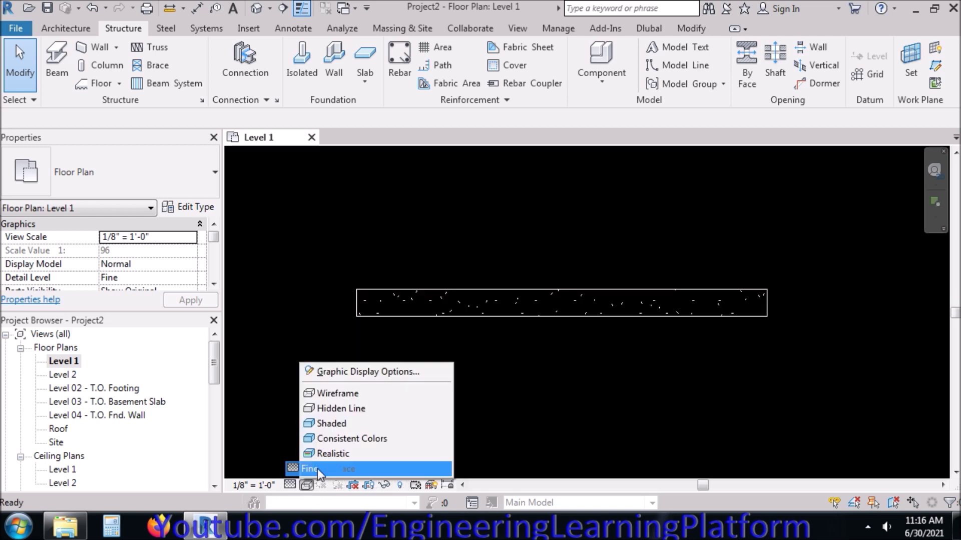
{"action": "left_click", "coordinate": [339, 429]}
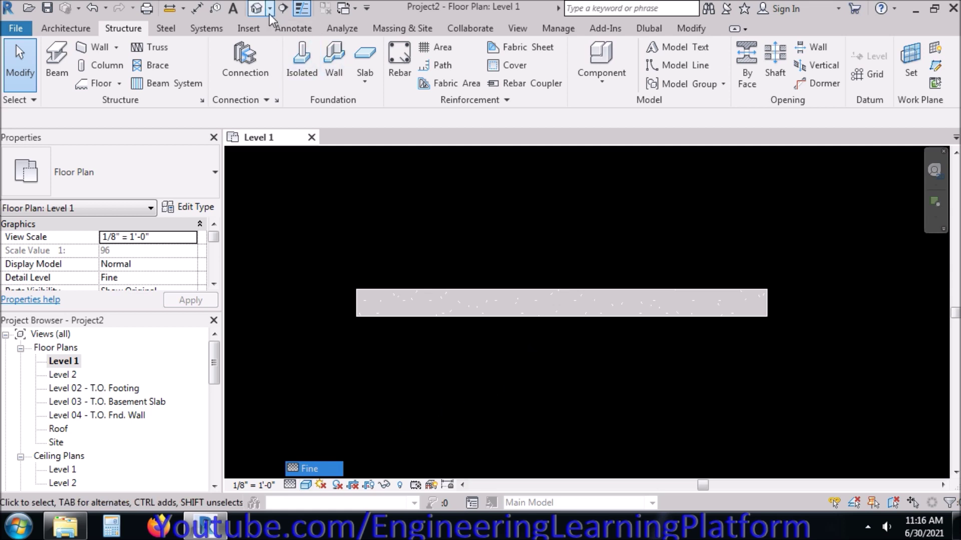
{"action": "left_click", "coordinate": [256, 8]}
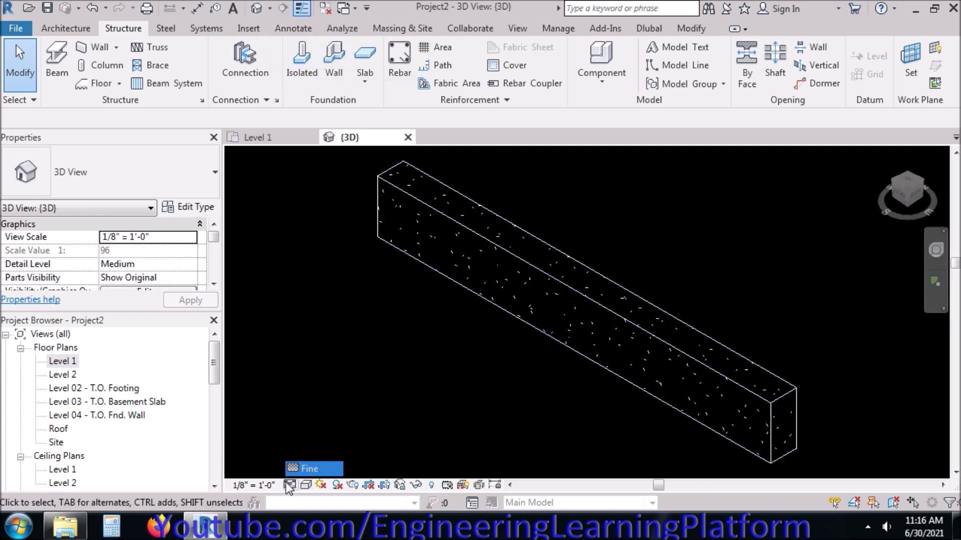
Give the 3D beam view Fine detail and Shaded style, then return to the Level 1 plan
{"action": "left_click", "coordinate": [311, 468]}
{"action": "left_click", "coordinate": [306, 485]}
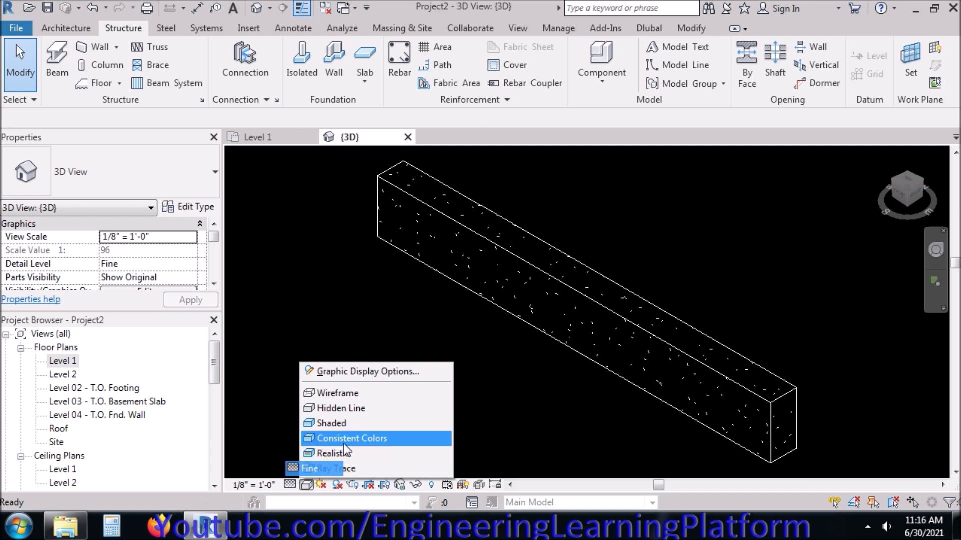
{"action": "left_click", "coordinate": [340, 423]}
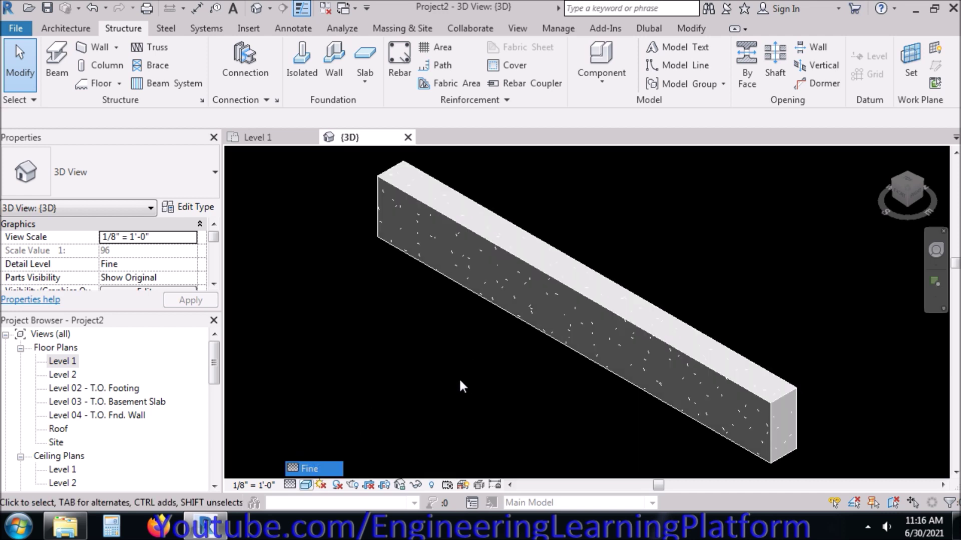
{"action": "scroll", "coordinate": [495, 410], "scroll_direction": "down", "scroll_amount": 2}
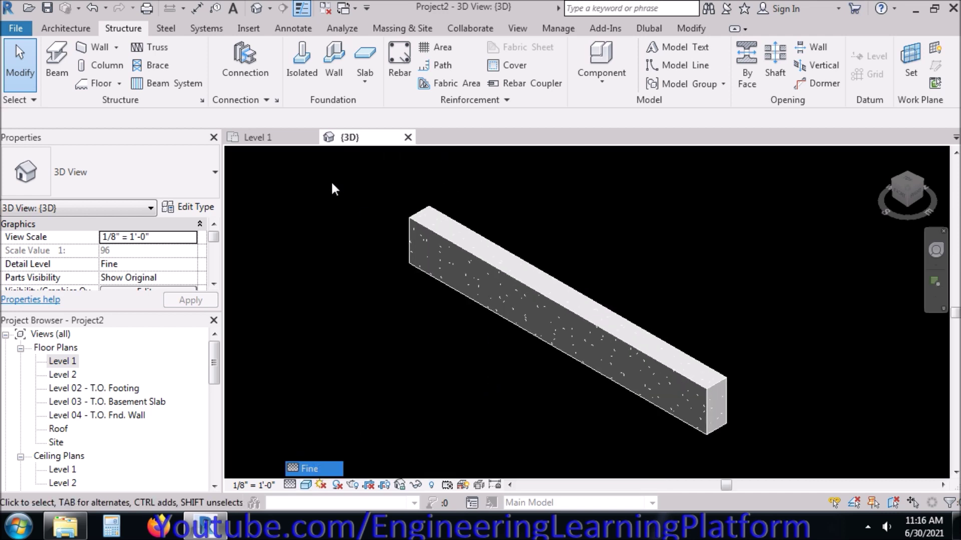
{"action": "left_click", "coordinate": [254, 136]}
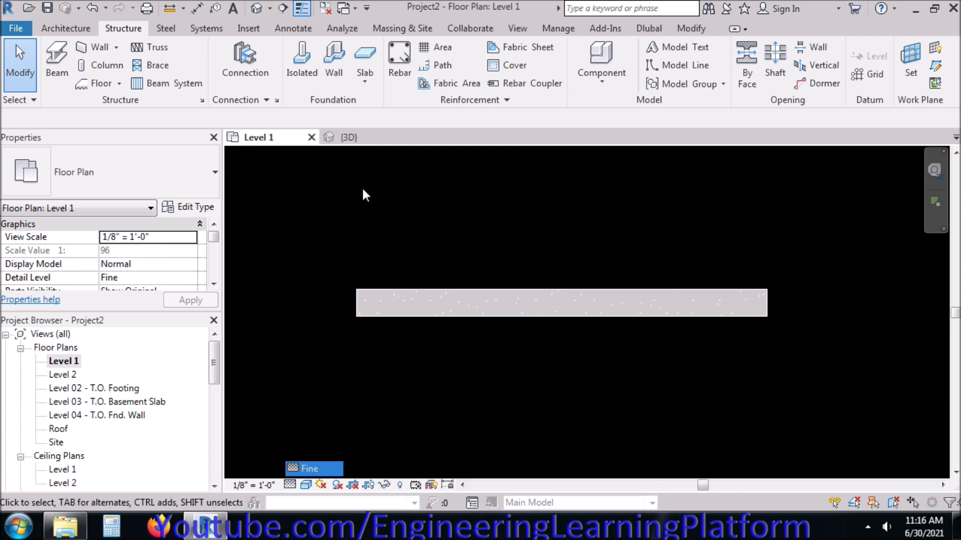
Draw a vertical section across the beam's right end and narrow its crop region
{"action": "left_click", "coordinate": [301, 8]}
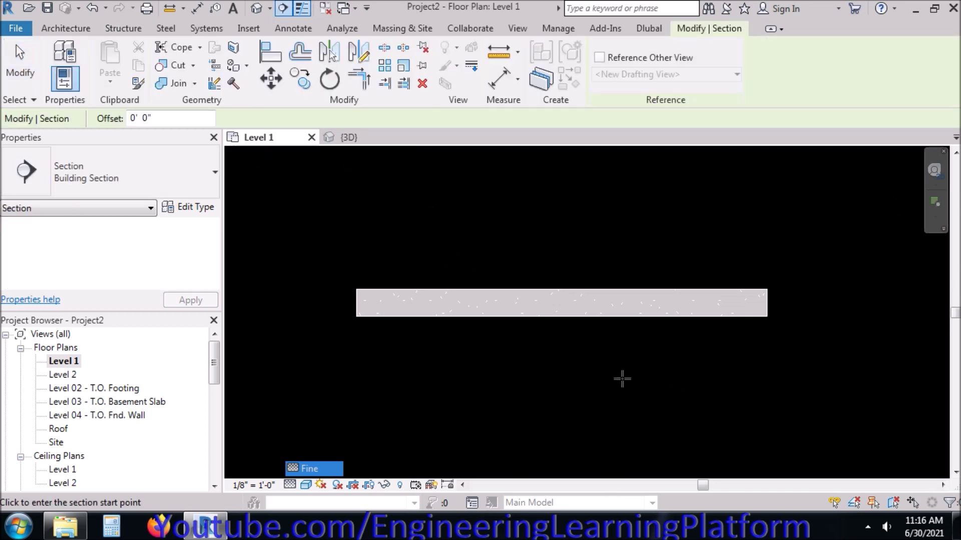
{"action": "left_click", "coordinate": [711, 353]}
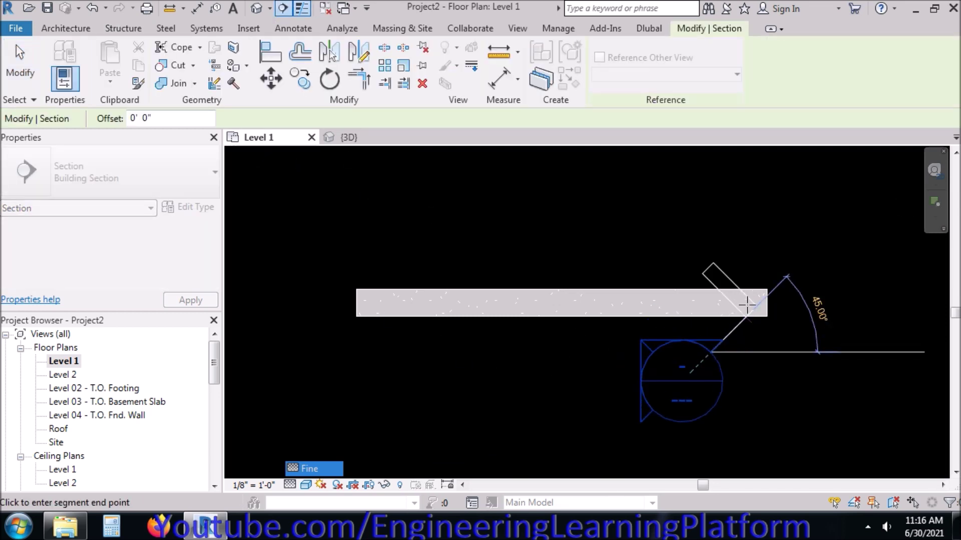
{"action": "key", "text": "Escape"}
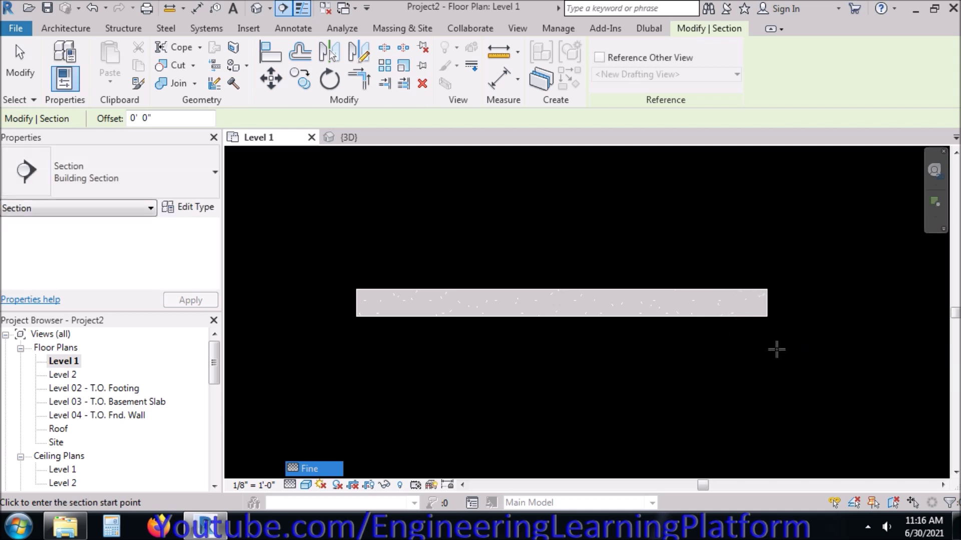
{"action": "left_click", "coordinate": [746, 348]}
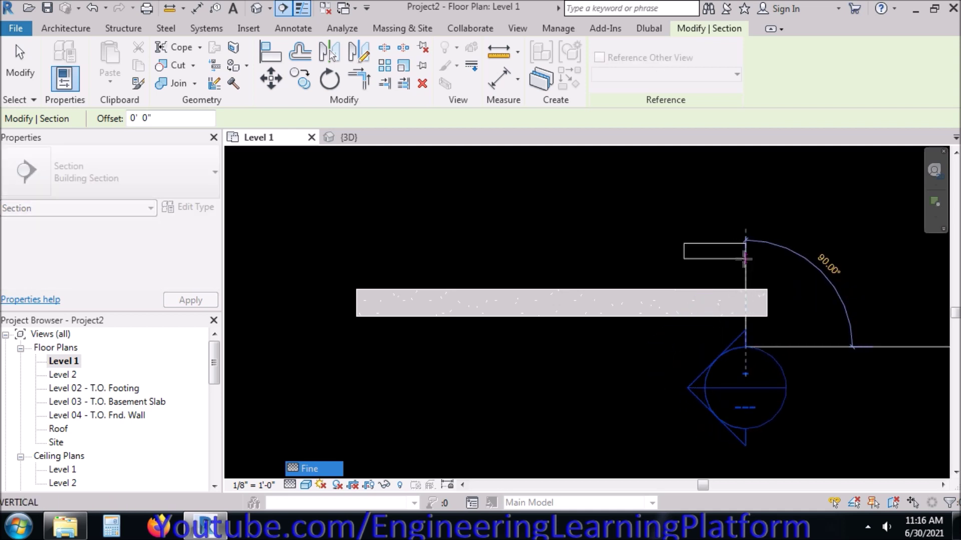
{"action": "left_click", "coordinate": [746, 258]}
{"action": "left_click_drag", "start_coordinate": [540, 302], "coordinate": [712, 305]}
{"action": "left_click", "coordinate": [629, 257]}
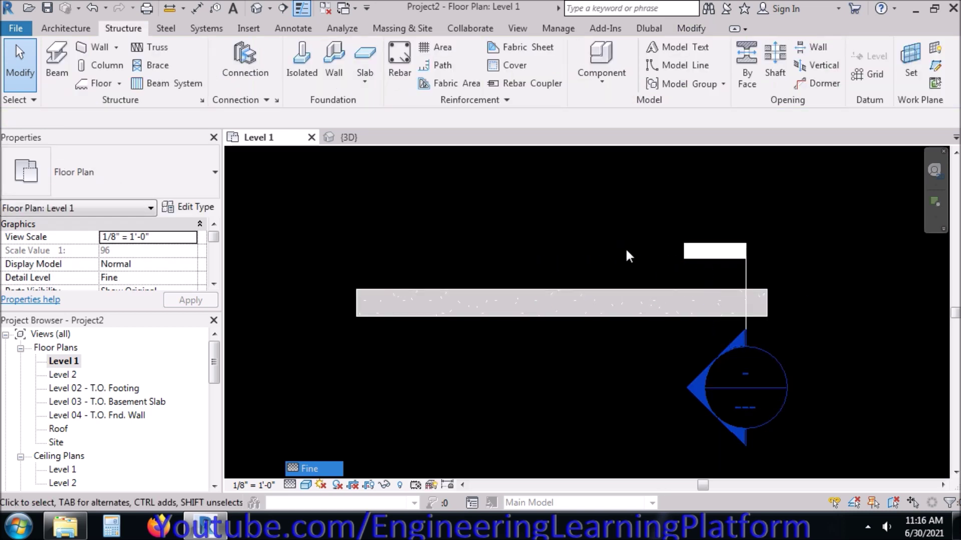
{"action": "left_click", "coordinate": [196, 239]}
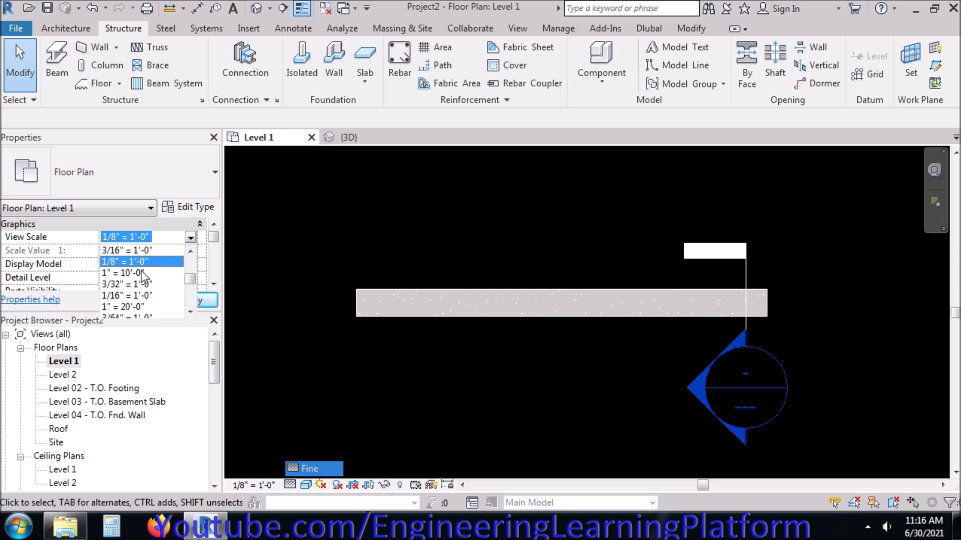
Set the Level 1 plan scale to 1/16" = 1'-0" and recentre the beam
{"action": "left_click", "coordinate": [150, 295]}
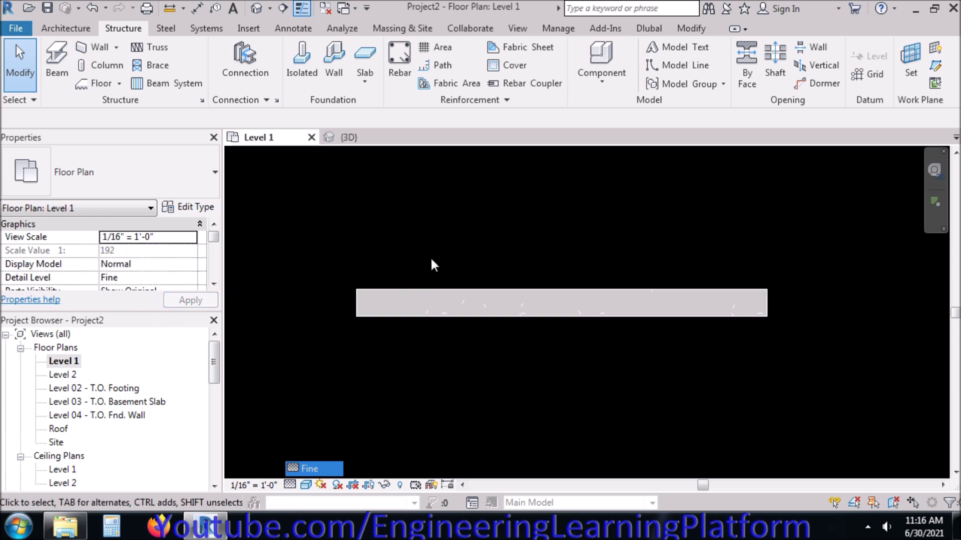
{"action": "scroll", "coordinate": [433, 265], "scroll_direction": "down", "scroll_amount": 3}
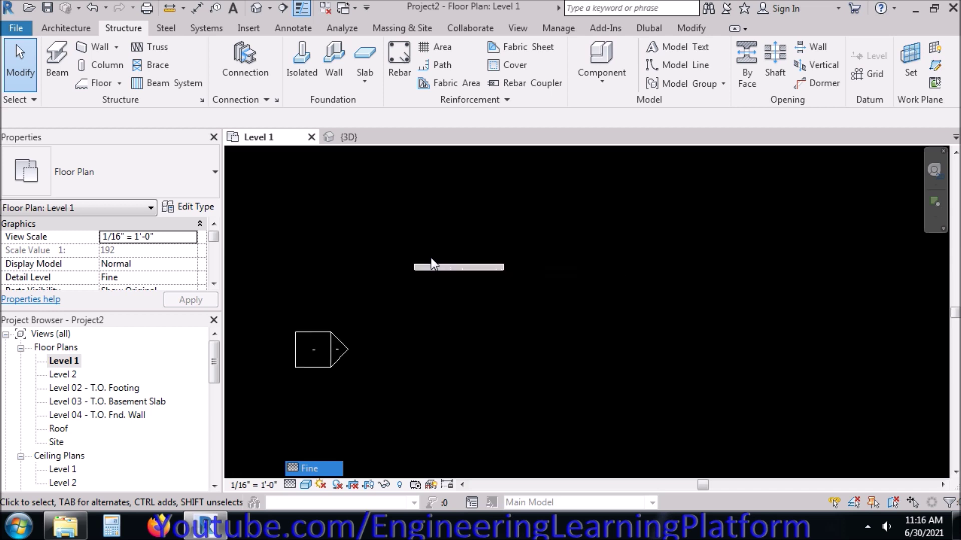
{"action": "scroll", "coordinate": [433, 265], "scroll_direction": "up", "scroll_amount": 1}
{"action": "scroll", "coordinate": [577, 304], "scroll_direction": "up", "scroll_amount": 2}
{"action": "middle_click_drag", "start_coordinate": [575, 311], "coordinate": [689, 344]}
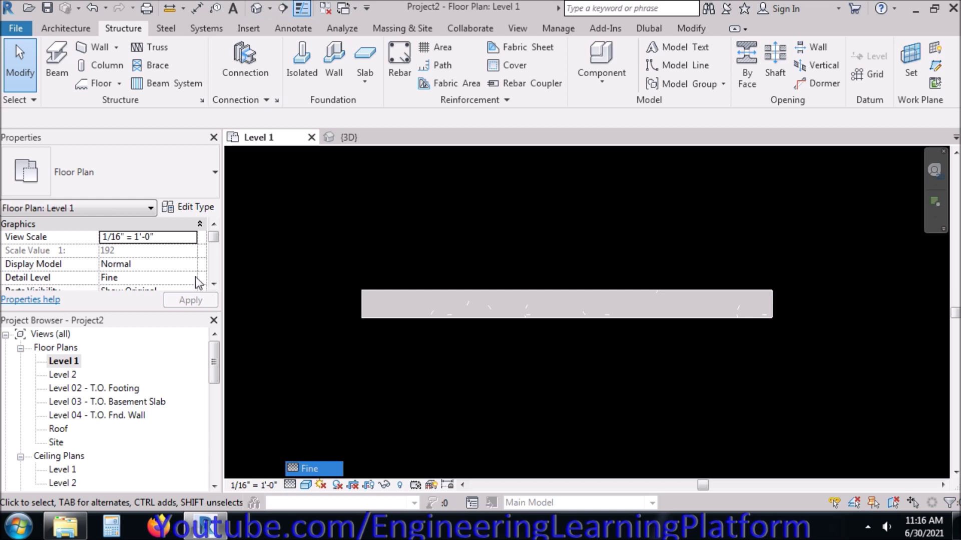
Set the Level 1 plan scale to 1/4" = 1'-0"
{"action": "left_click", "coordinate": [191, 239]}
{"action": "left_click", "coordinate": [183, 246]}
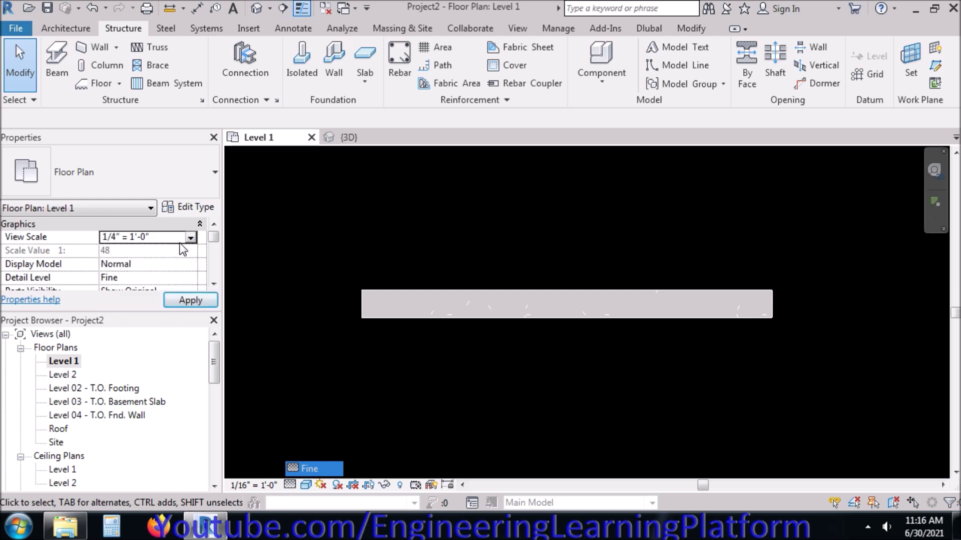
{"action": "left_click", "coordinate": [303, 7]}
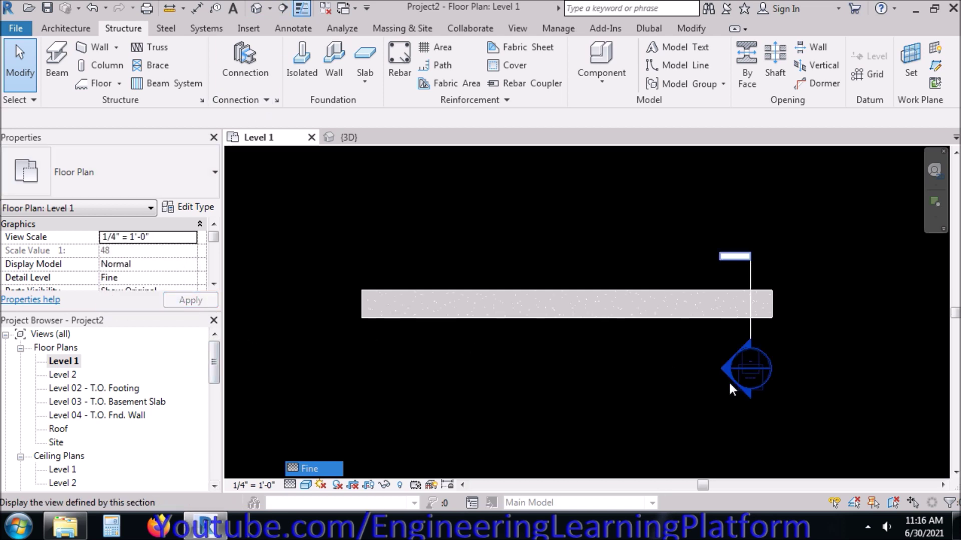
Move the cross-section right, then slightly left, so it sits inside the beam's right end
{"action": "left_click", "coordinate": [750, 300]}
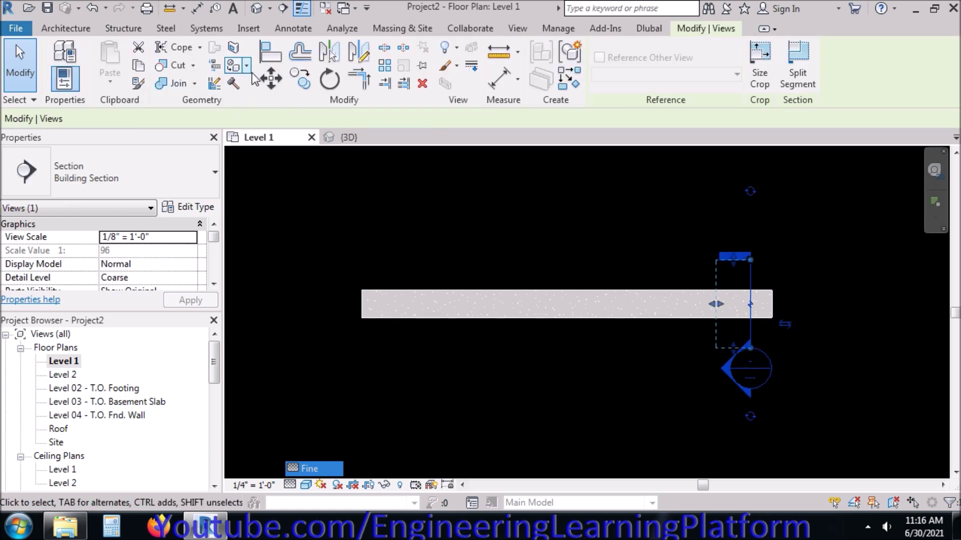
{"action": "left_click", "coordinate": [271, 78]}
{"action": "left_click", "coordinate": [737, 202]}
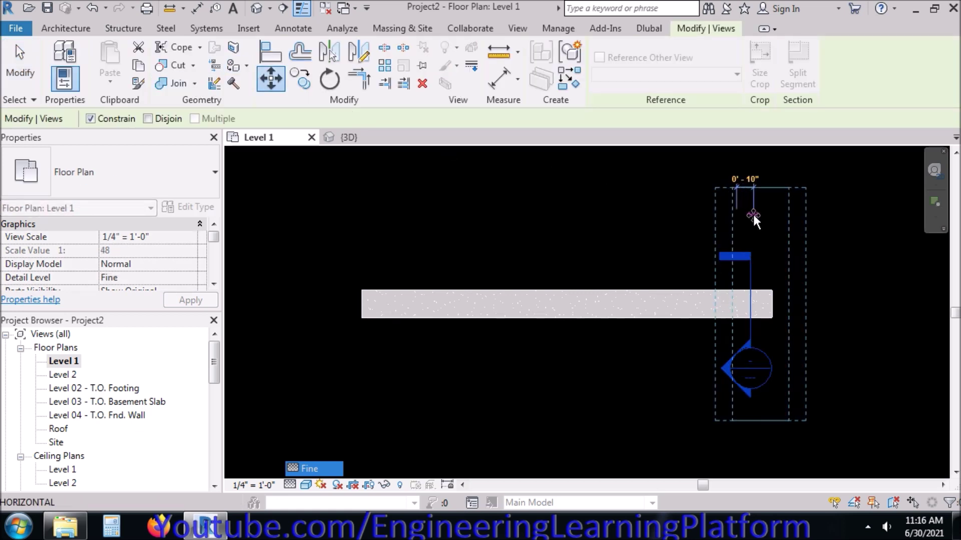
{"action": "left_click", "coordinate": [761, 215]}
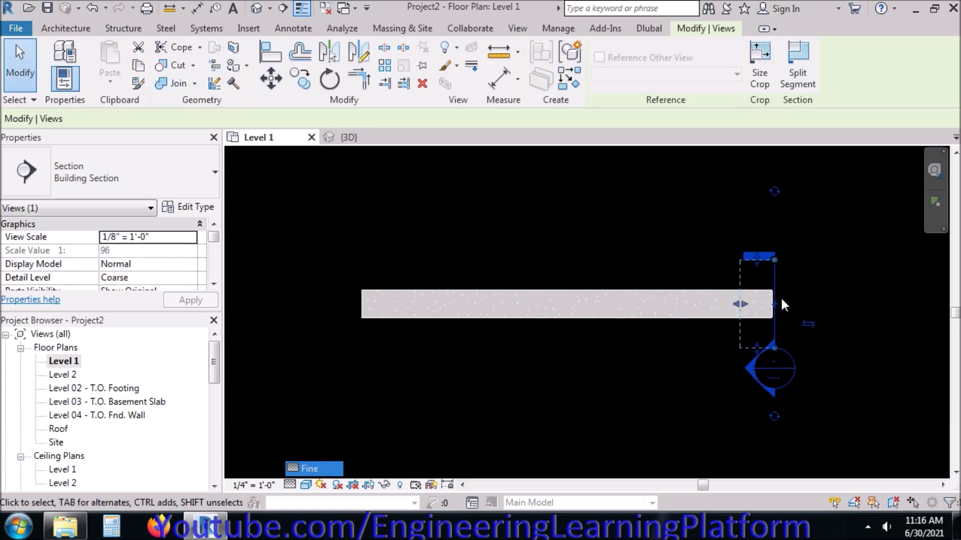
{"action": "scroll", "coordinate": [788, 235], "scroll_direction": "up", "scroll_amount": 3}
{"action": "left_click", "coordinate": [270, 78]}
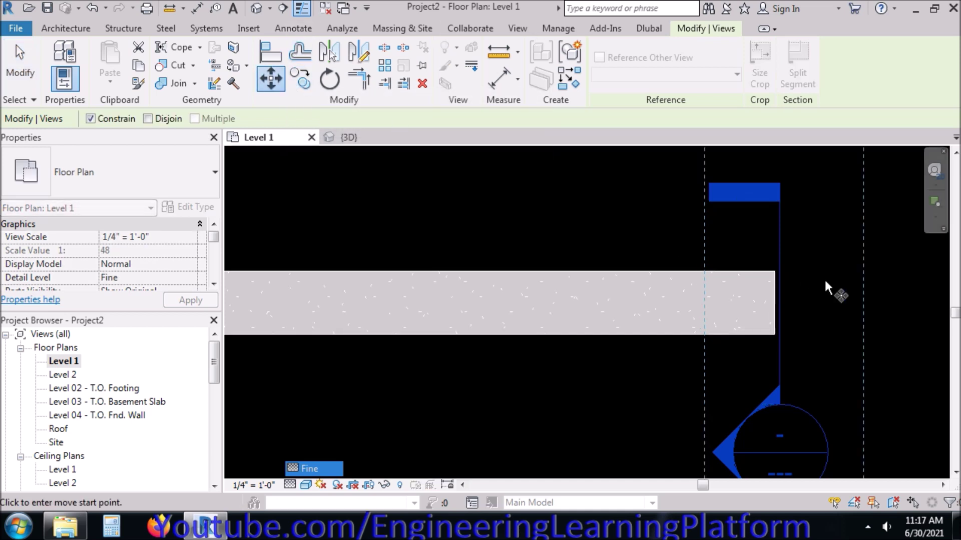
{"action": "left_click", "coordinate": [785, 278]}
{"action": "left_click", "coordinate": [764, 269]}
{"action": "key", "text": "Escape"}
{"action": "scroll", "coordinate": [717, 238], "scroll_direction": "down", "scroll_amount": 2}
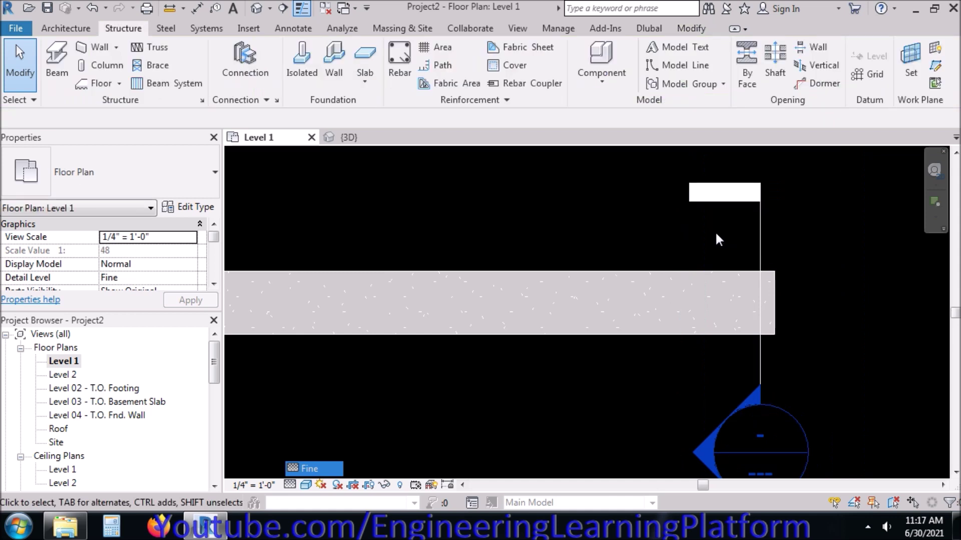
{"action": "scroll", "coordinate": [719, 240], "scroll_direction": "down", "scroll_amount": 1}
{"action": "middle_click_drag", "start_coordinate": [620, 232], "coordinate": [668, 257]}
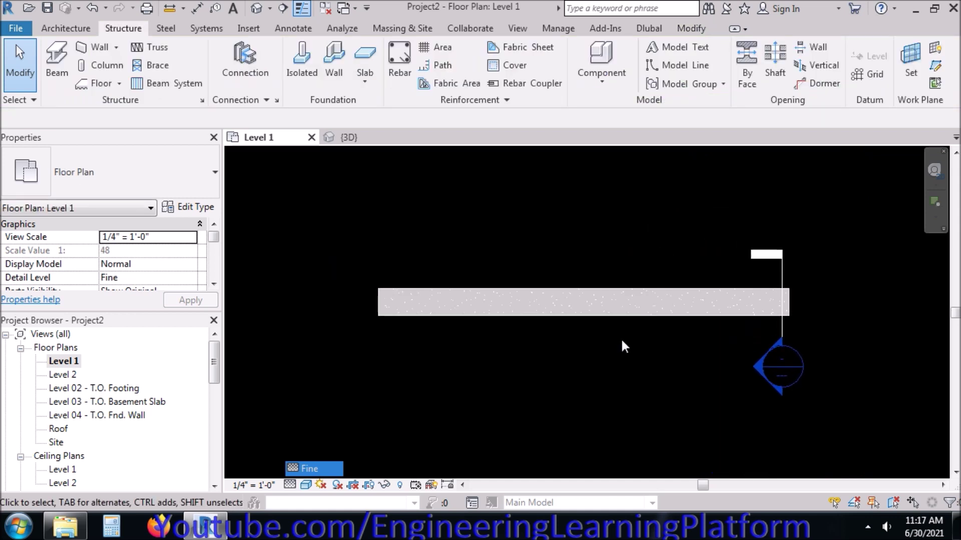
Draw a lengthwise section along the whole beam and pull its far boundary in to the beam
{"action": "left_click", "coordinate": [283, 8]}
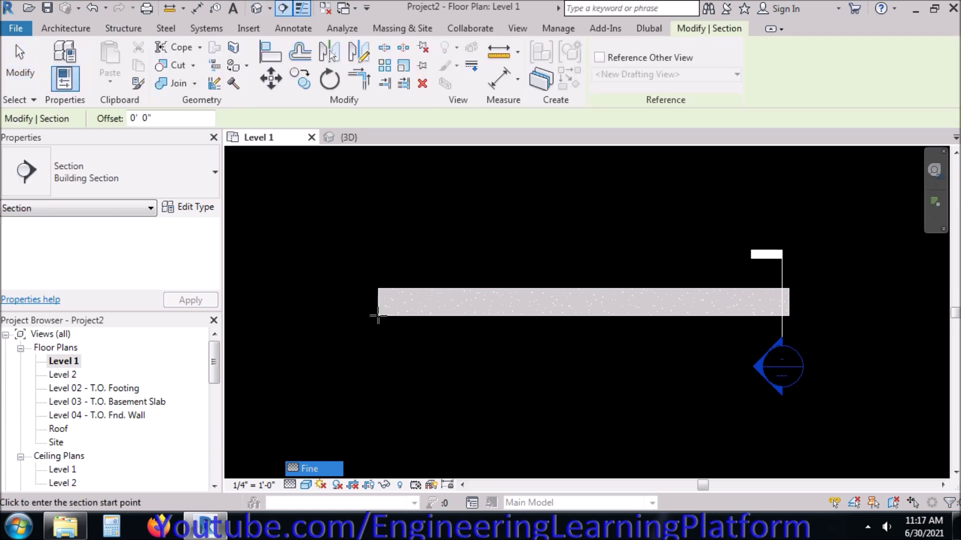
{"action": "left_click", "coordinate": [355, 305]}
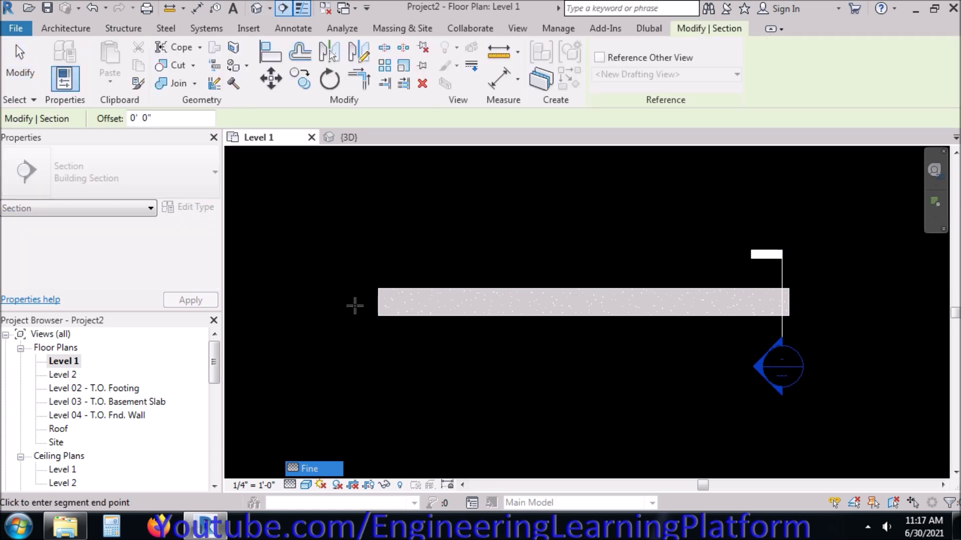
{"action": "left_click", "coordinate": [819, 306]}
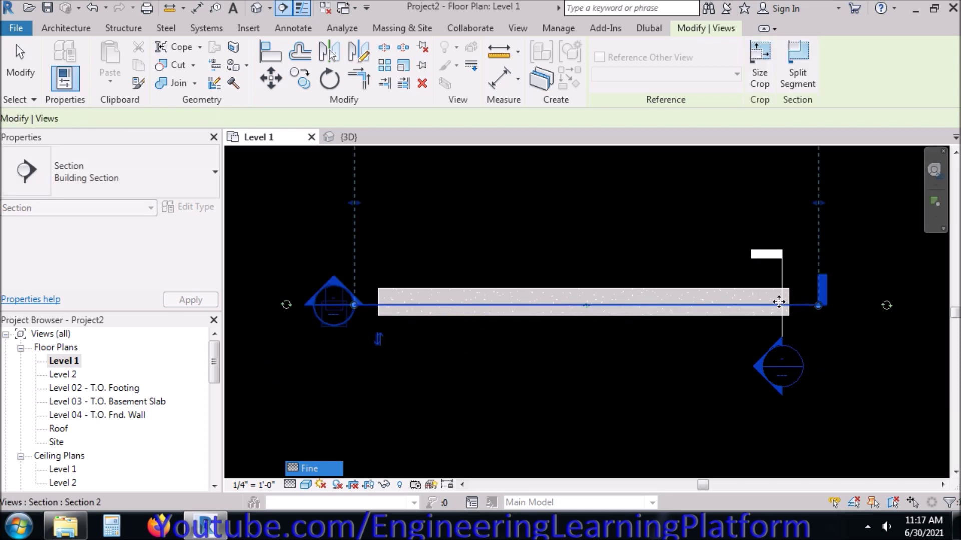
{"action": "scroll", "coordinate": [570, 367], "scroll_direction": "down", "scroll_amount": 2}
{"action": "left_click_drag", "start_coordinate": [581, 189], "coordinate": [598, 322]}
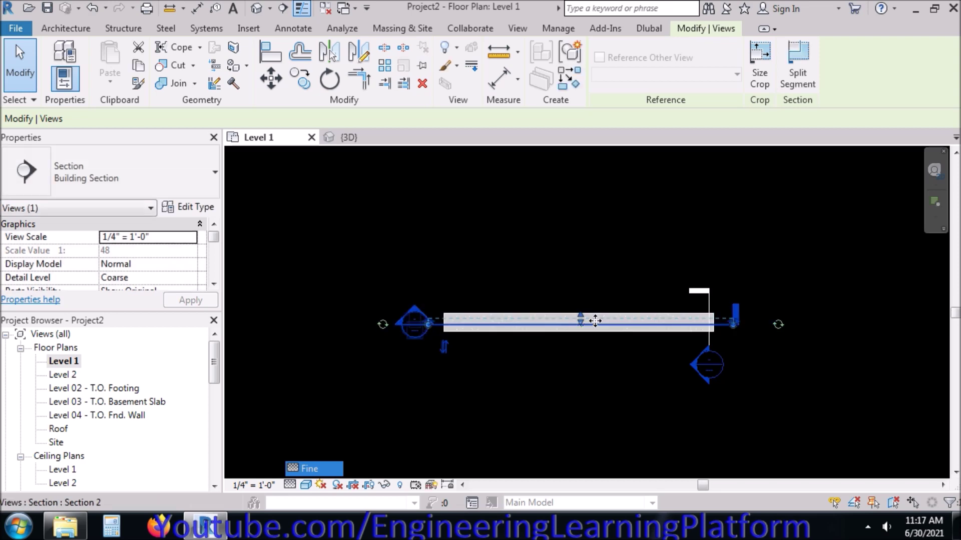
{"action": "scroll", "coordinate": [596, 310], "scroll_direction": "up", "scroll_amount": 3}
{"action": "key", "text": "Escape"}
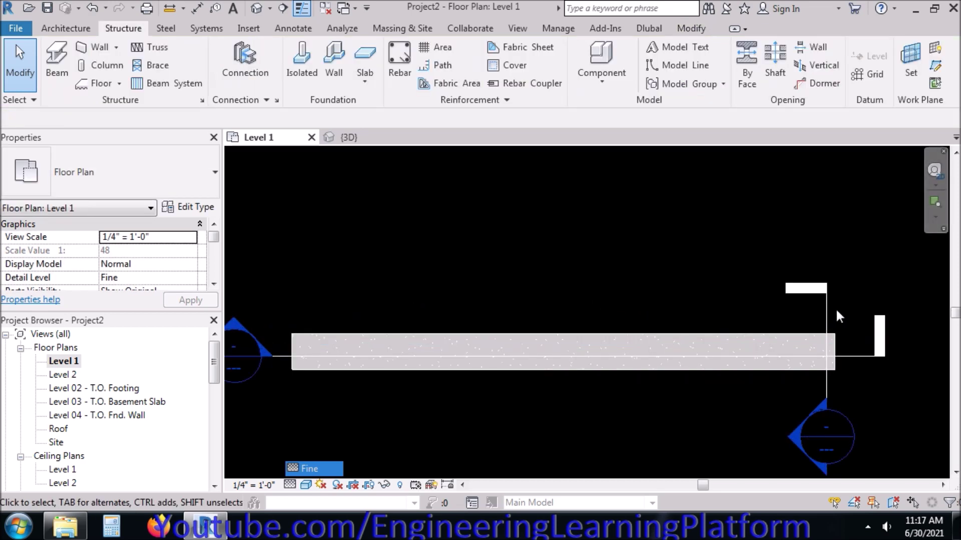
Shift the lengthwise section slightly along the beam and open the Section 1 view
{"action": "left_click", "coordinate": [826, 350]}
{"action": "left_click_drag", "start_coordinate": [826, 353], "coordinate": [807, 352]}
{"action": "key", "text": "Escape"}
{"action": "scroll", "coordinate": [716, 257], "scroll_direction": "down", "scroll_amount": 1}
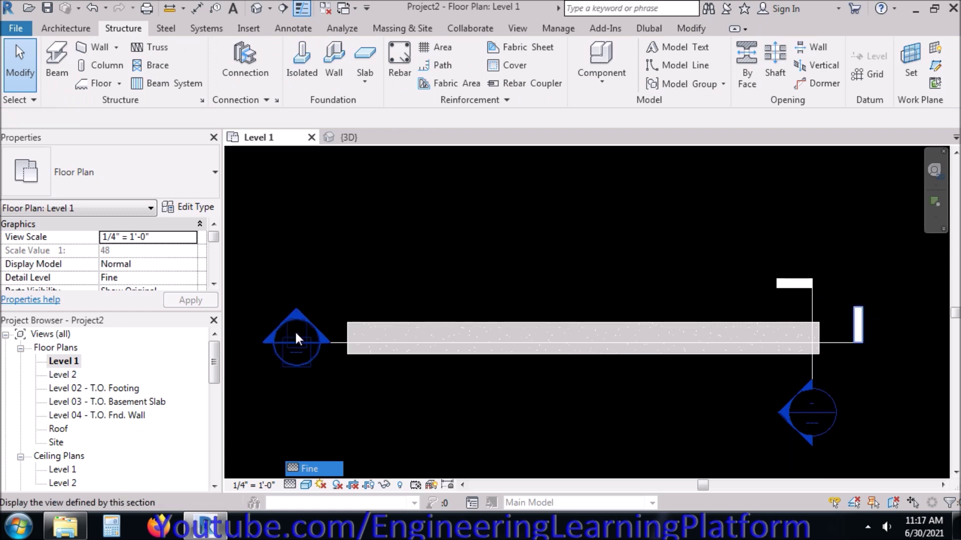
{"action": "double_click", "coordinate": [811, 413]}
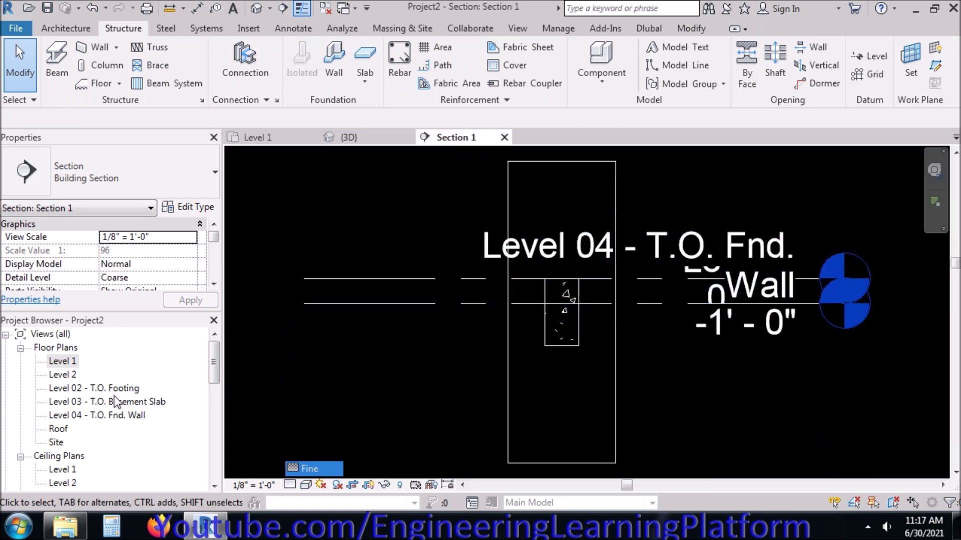
Set Section 1 to Fine detail, preview Realistic, then return to Wireframe visual style
{"action": "mouse_move", "coordinate": [213, 364]}
{"action": "left_mouse_down"}
{"action": "mouse_move", "coordinate": [214, 429]}
{"action": "mouse_move", "coordinate": [235, 455]}
{"action": "mouse_move", "coordinate": [214, 356]}
{"action": "left_mouse_up"}
{"action": "left_click", "coordinate": [181, 375]}
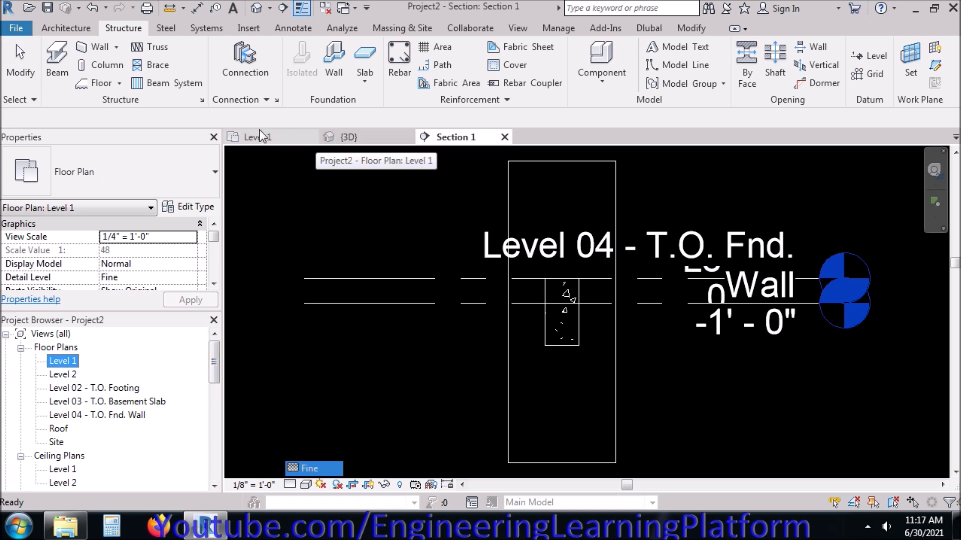
{"action": "left_click", "coordinate": [263, 149]}
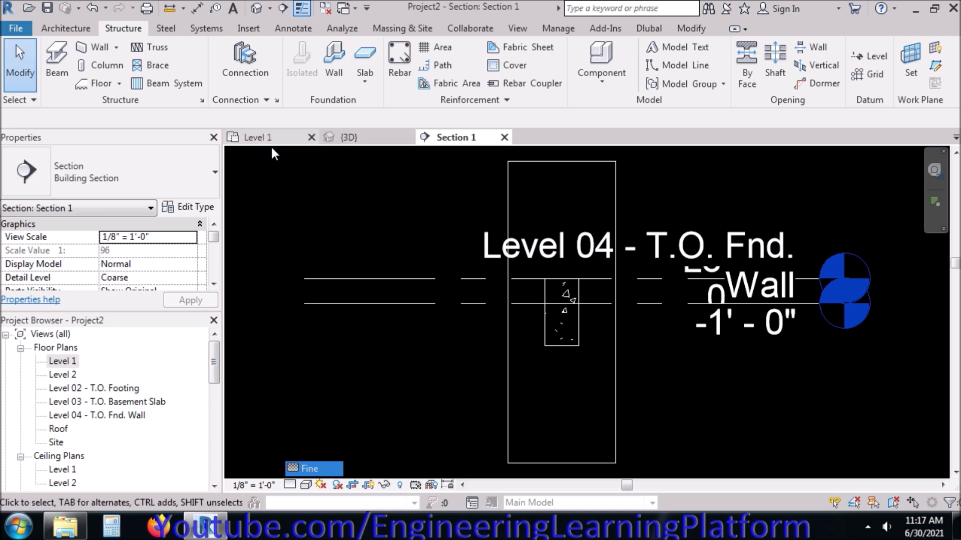
{"action": "left_click", "coordinate": [289, 484]}
{"action": "left_click", "coordinate": [305, 470]}
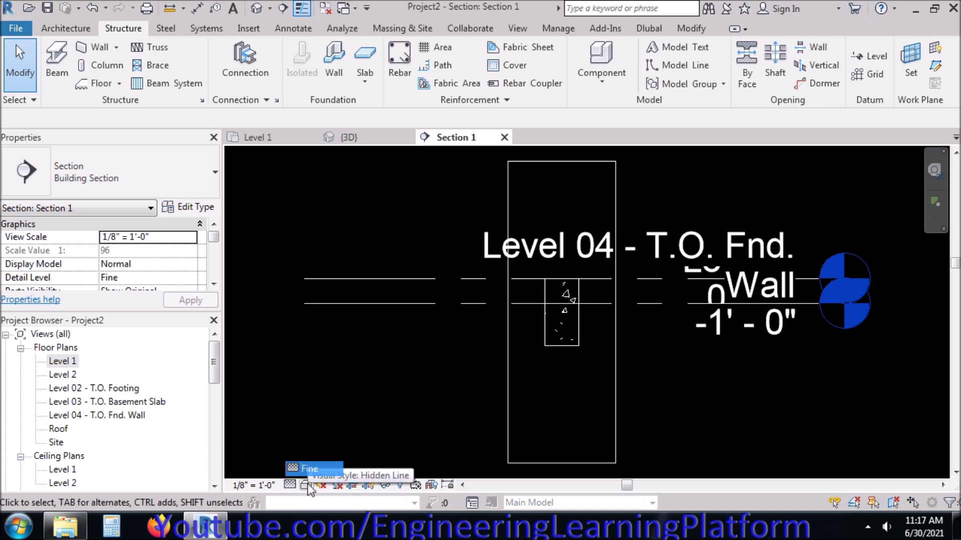
{"action": "left_click", "coordinate": [305, 485]}
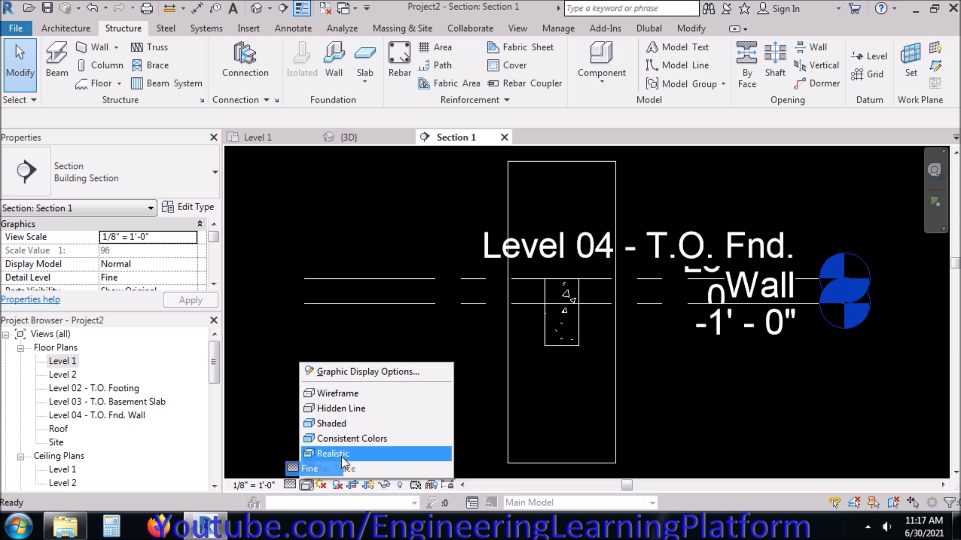
{"action": "left_click", "coordinate": [341, 454]}
{"action": "left_click", "coordinate": [305, 485]}
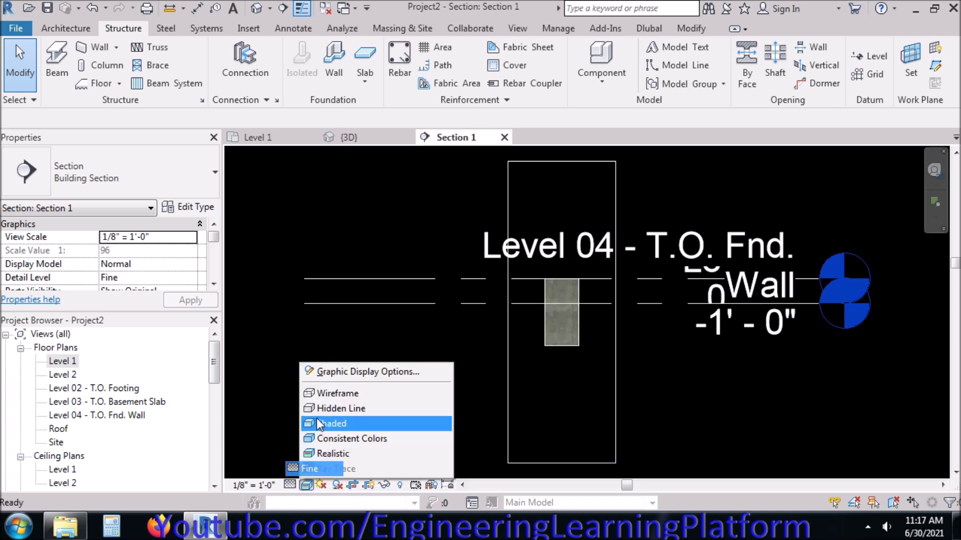
{"action": "left_click", "coordinate": [328, 395]}
Apply a 1/2" = 1'-0" view scale to Section 1 in Properties
{"action": "scroll", "coordinate": [563, 293], "scroll_direction": "up", "scroll_amount": 3}
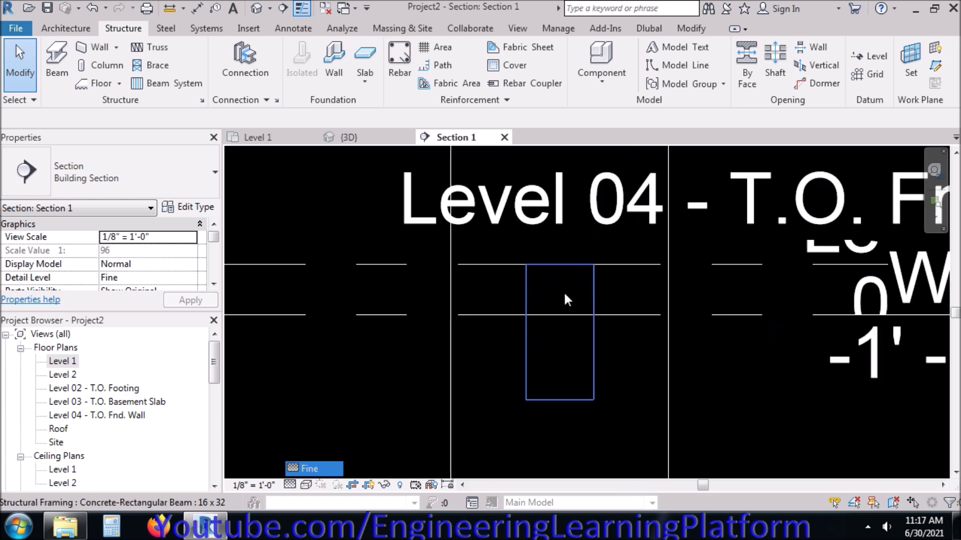
{"action": "left_click", "coordinate": [194, 238]}
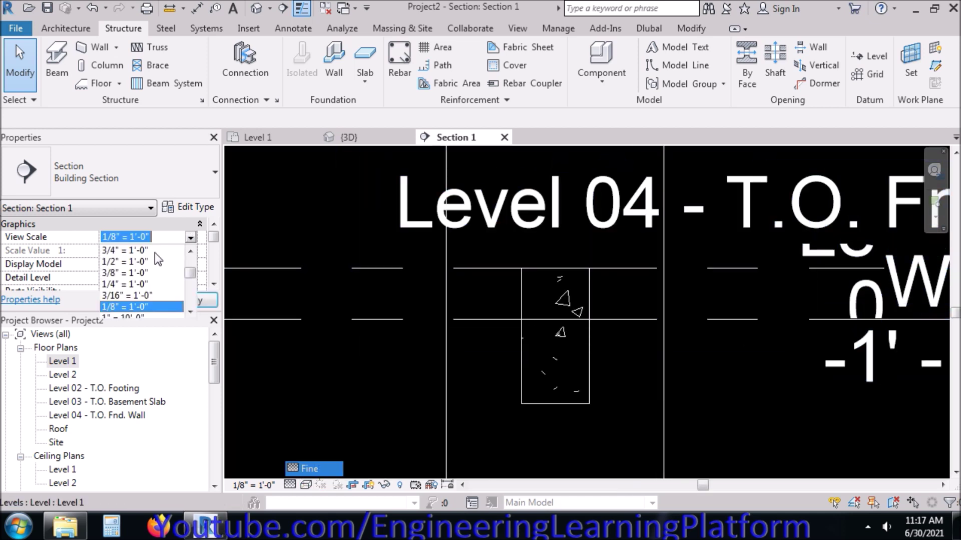
{"action": "left_click", "coordinate": [143, 261]}
{"action": "left_click", "coordinate": [188, 300]}
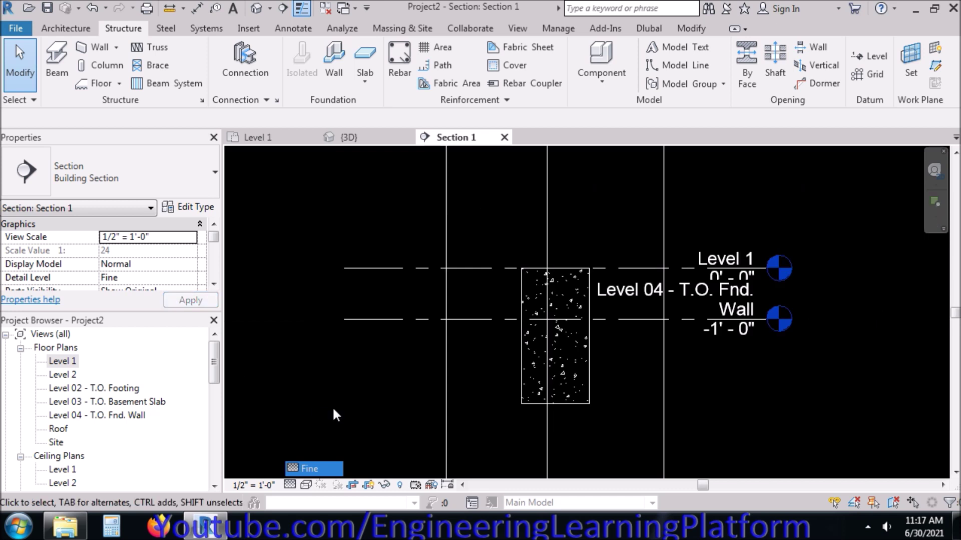
{"action": "scroll", "coordinate": [548, 410], "scroll_direction": "down", "scroll_amount": 3}
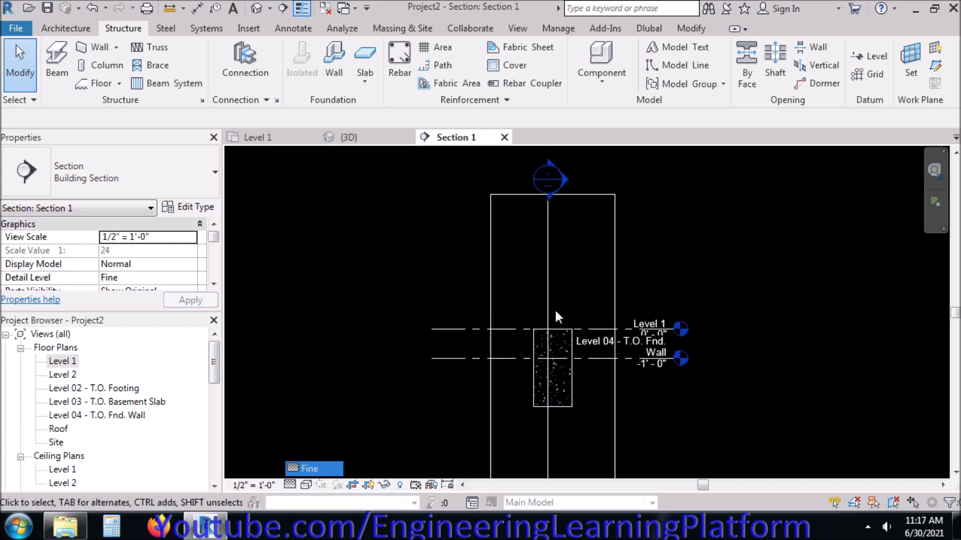
{"action": "scroll", "coordinate": [559, 372], "scroll_direction": "up", "scroll_amount": 3}
Open Section 2 from its Level 1 plan mark and set its scale to 1/4" = 1'-0"
{"action": "left_click", "coordinate": [284, 138]}
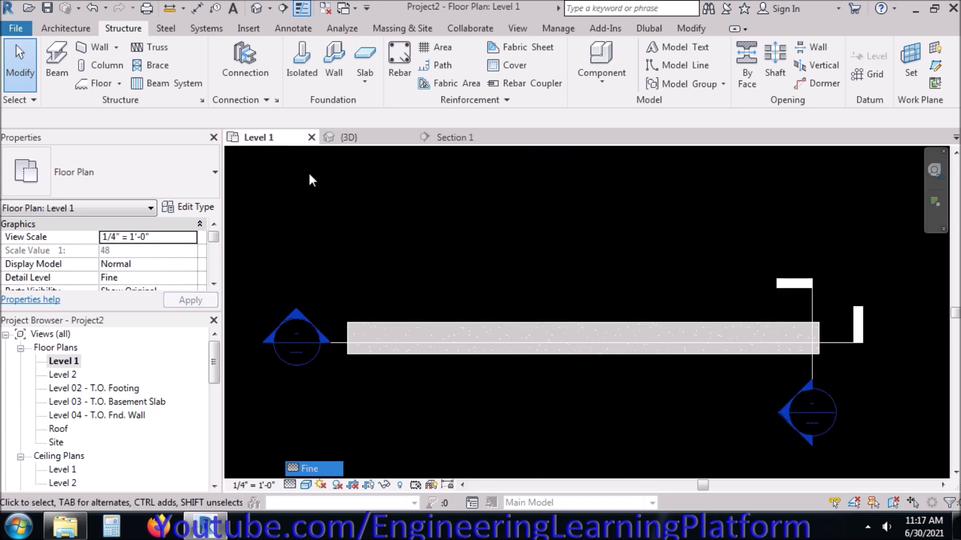
{"action": "double_click", "coordinate": [304, 340]}
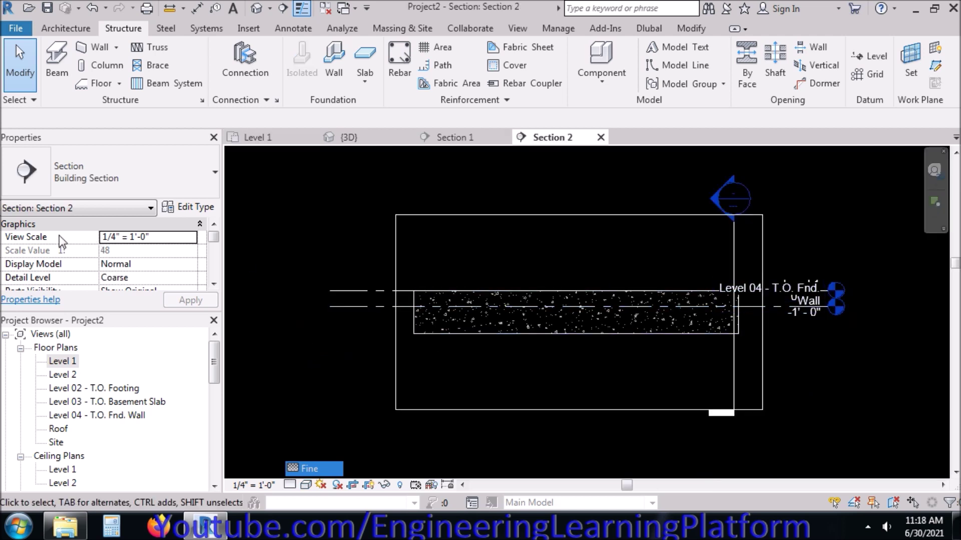
{"action": "left_click", "coordinate": [191, 241]}
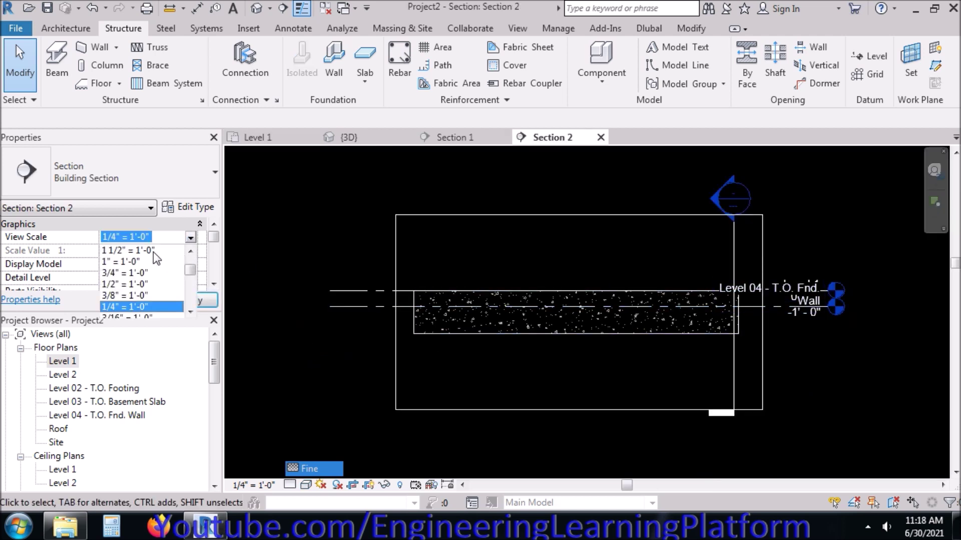
{"action": "left_click", "coordinate": [153, 252]}
{"action": "left_click", "coordinate": [192, 238]}
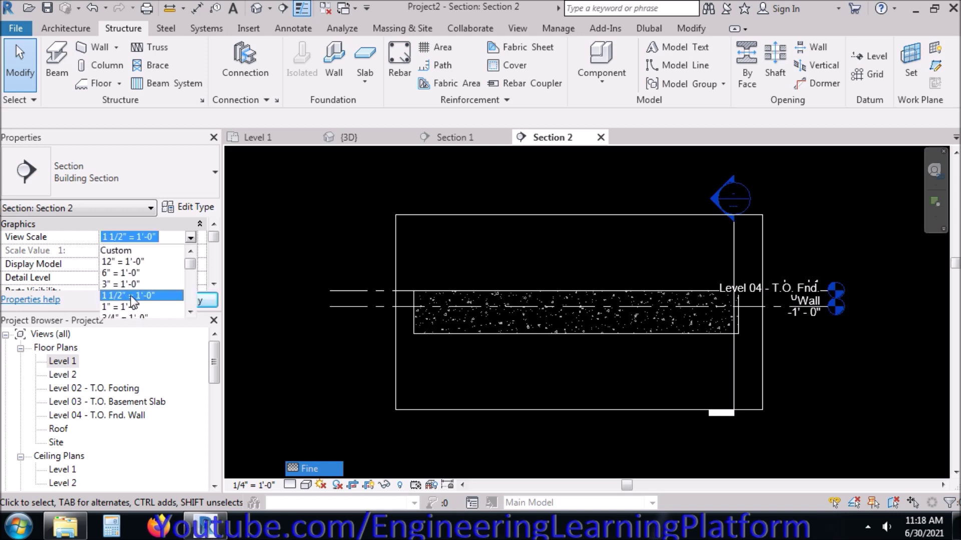
{"action": "scroll", "coordinate": [145, 291], "scroll_direction": "down", "scroll_amount": 2}
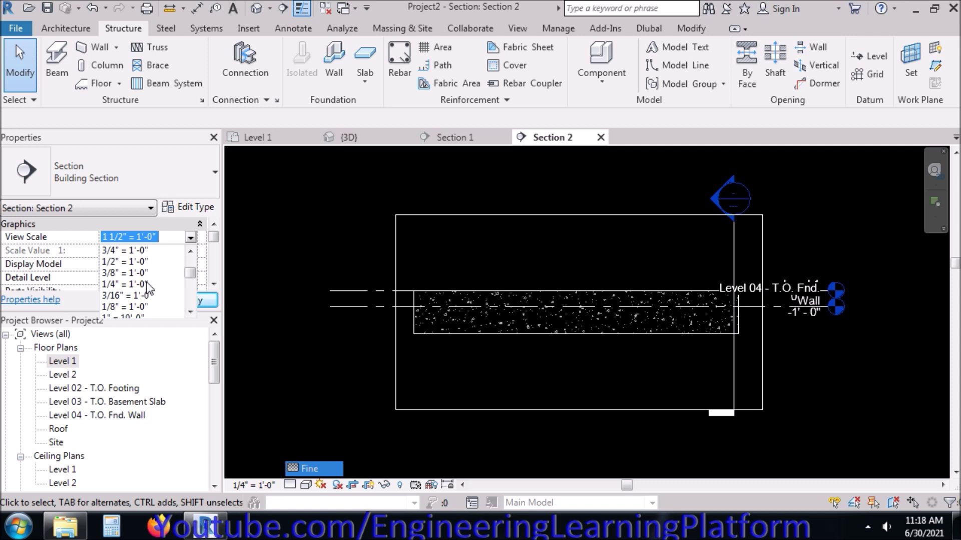
{"action": "left_click", "coordinate": [144, 287]}
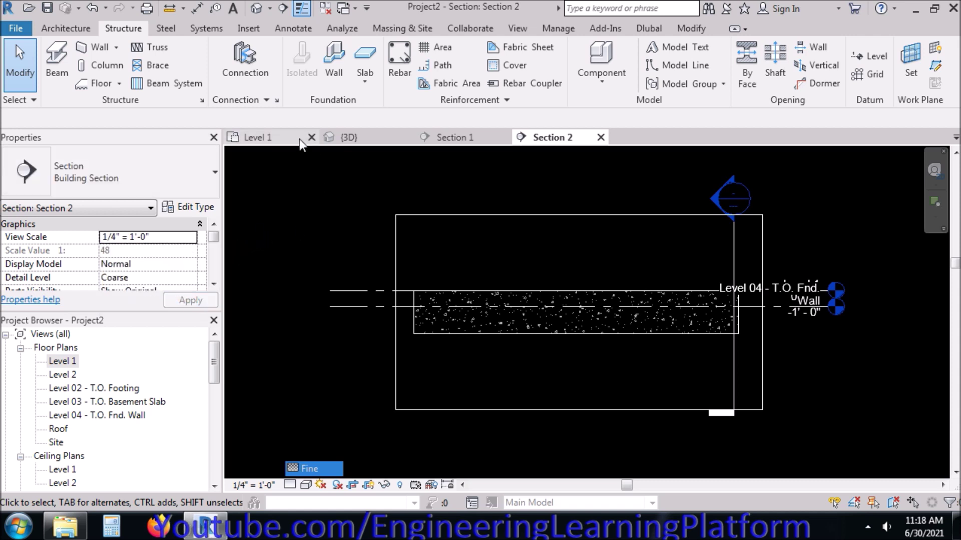
Return to the Section 1 view and recentre the beam cross-section
{"action": "left_click", "coordinate": [440, 137]}
{"action": "middle_click_drag", "start_coordinate": [558, 356], "coordinate": [500, 302]}
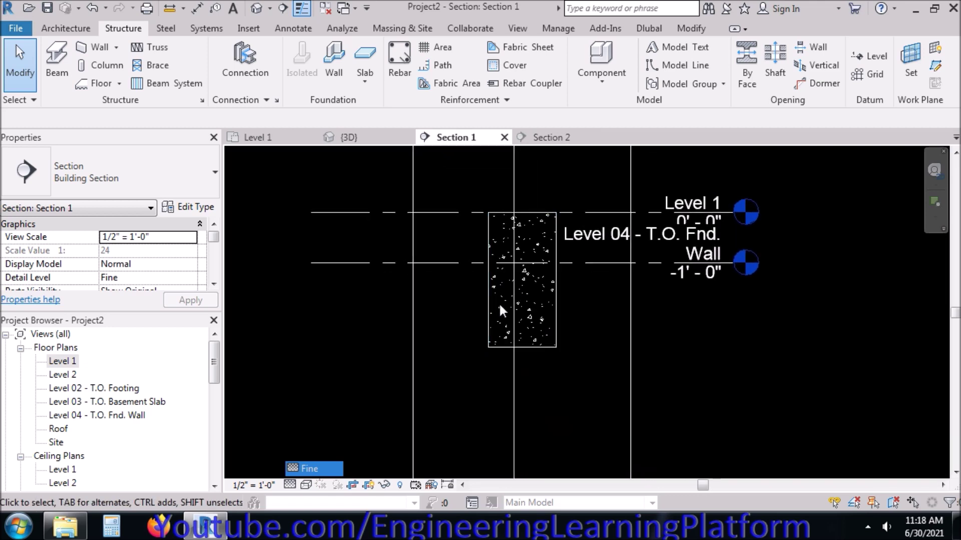
{"action": "scroll", "coordinate": [499, 302], "scroll_direction": "down", "scroll_amount": 1}
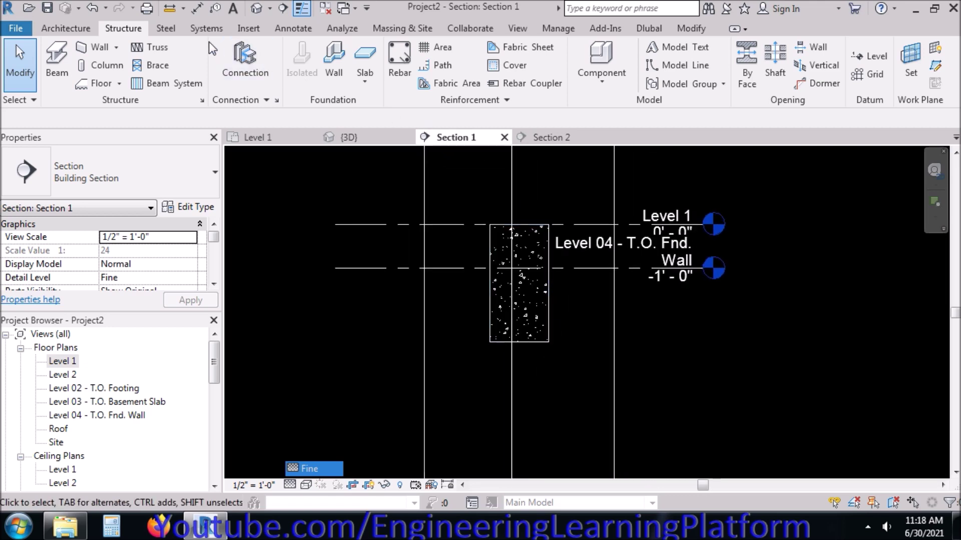
Start the Rebar tool, accept the shape-loading prompts, and browse to the US Imperial library
{"action": "left_click", "coordinate": [406, 66]}
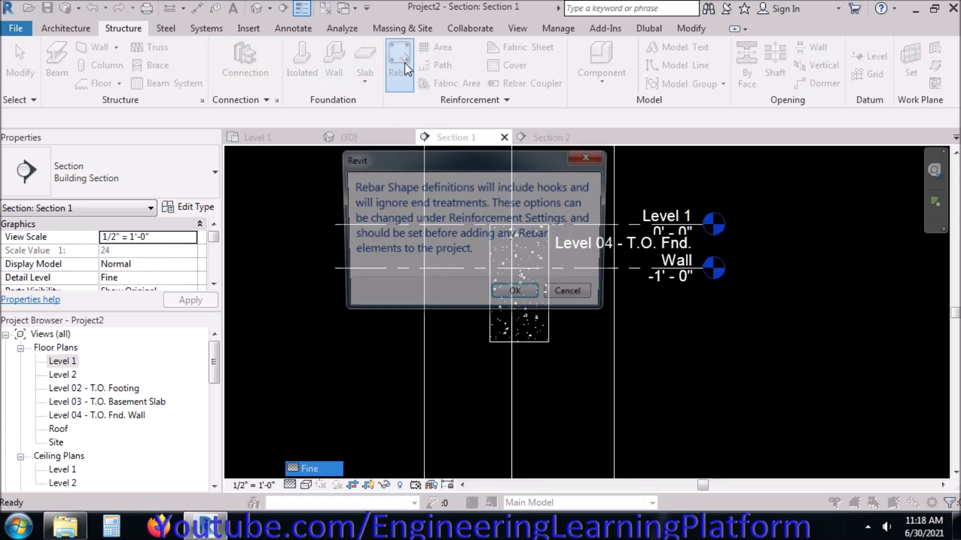
{"action": "left_click", "coordinate": [517, 296]}
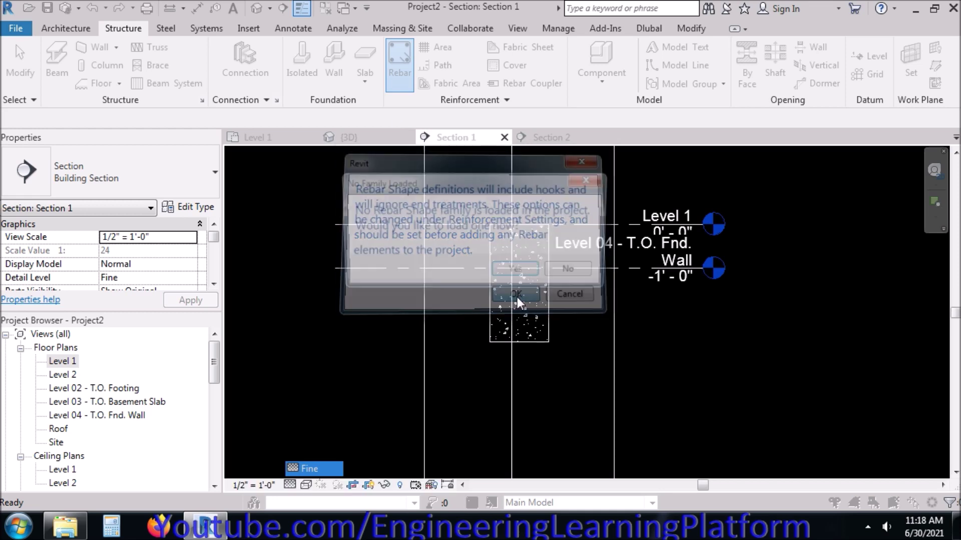
{"action": "left_click", "coordinate": [509, 272]}
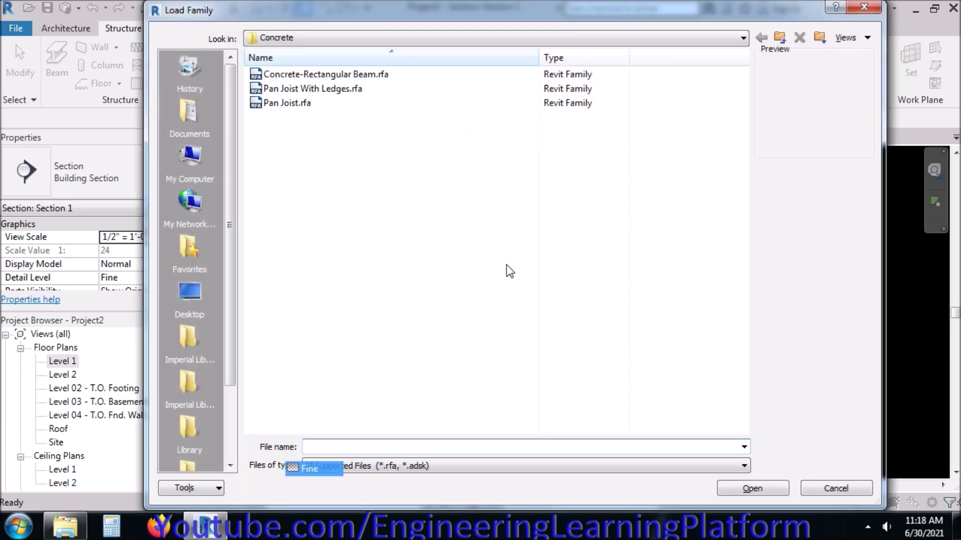
{"action": "left_click", "coordinate": [782, 45]}
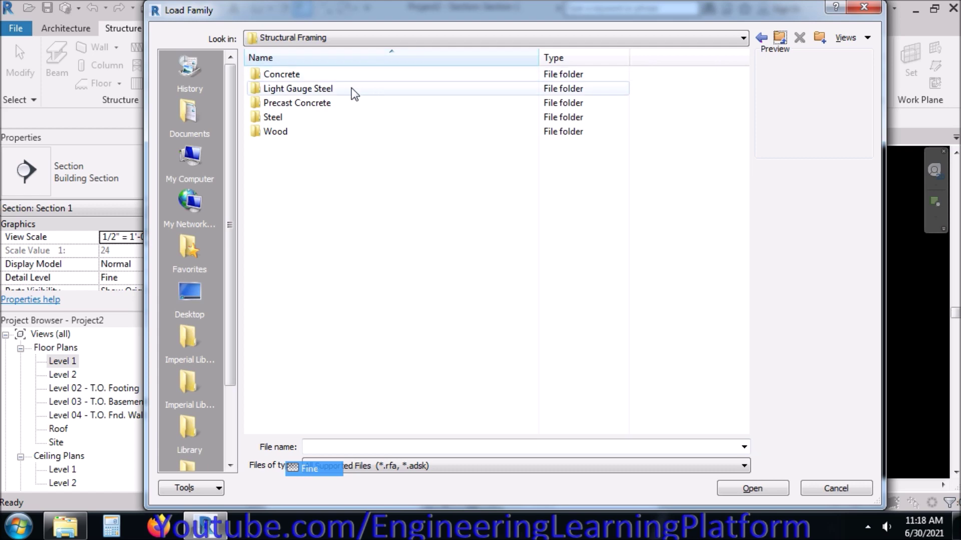
{"action": "left_click", "coordinate": [787, 48]}
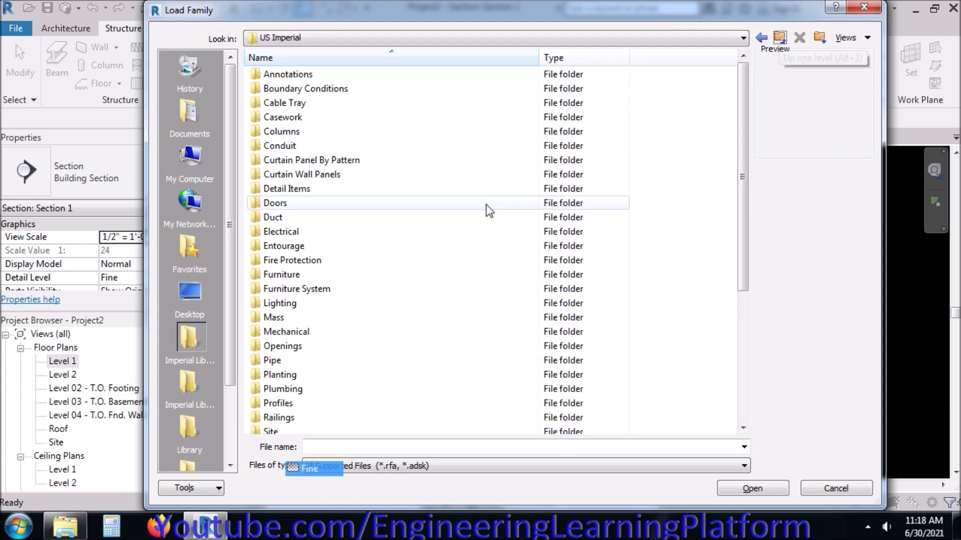
{"action": "left_click", "coordinate": [433, 259]}
{"action": "scroll", "coordinate": [434, 259], "scroll_direction": "down", "scroll_amount": 4}
{"action": "scroll", "coordinate": [434, 259], "scroll_direction": "down", "scroll_amount": 1}
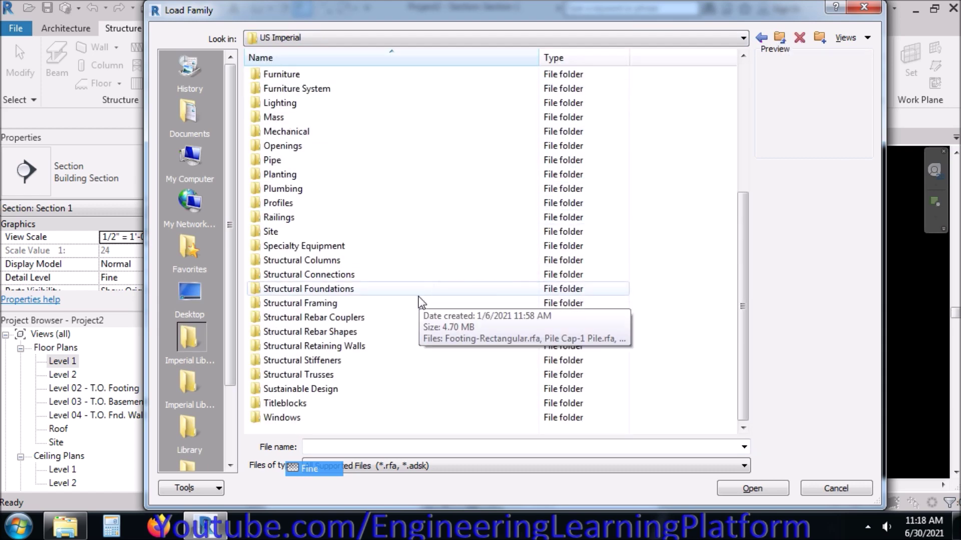
Load every .rfa family from the Structural Rebar Shapes folder
{"action": "double_click", "coordinate": [371, 333]}
{"action": "left_click", "coordinate": [307, 75]}
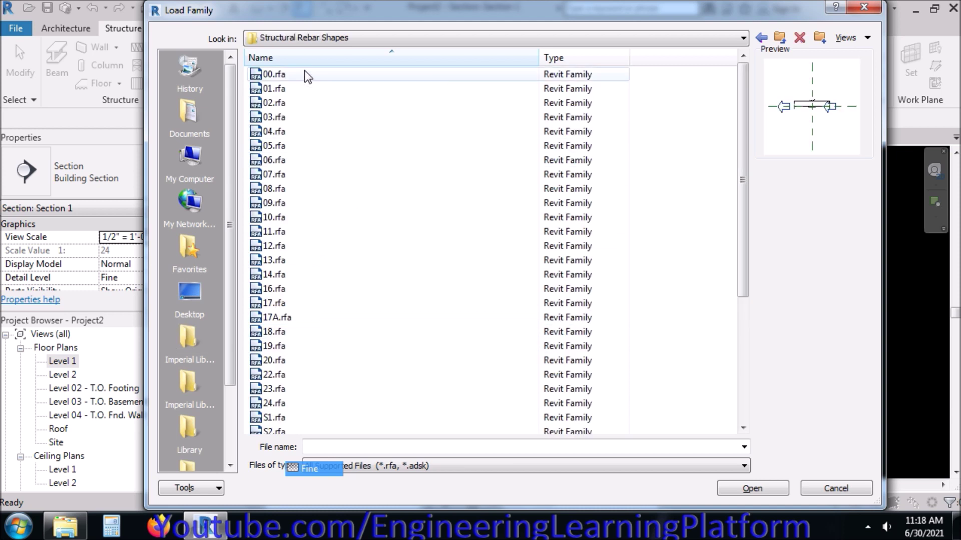
{"action": "scroll", "coordinate": [356, 301], "scroll_direction": "down", "scroll_amount": 4}
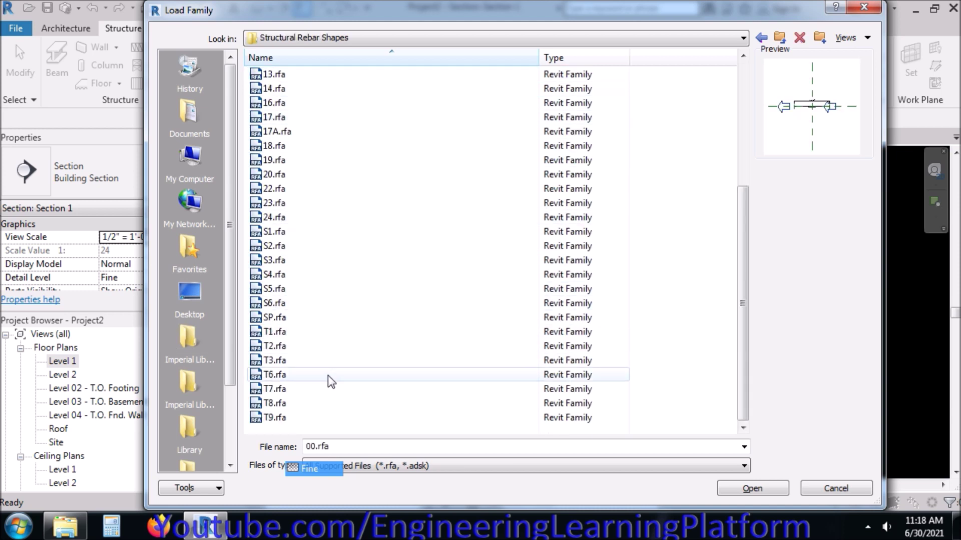
{"action": "scroll", "coordinate": [443, 302], "scroll_direction": "up", "scroll_amount": 5}
{"action": "left_click_drag", "start_coordinate": [669, 70], "coordinate": [503, 464]}
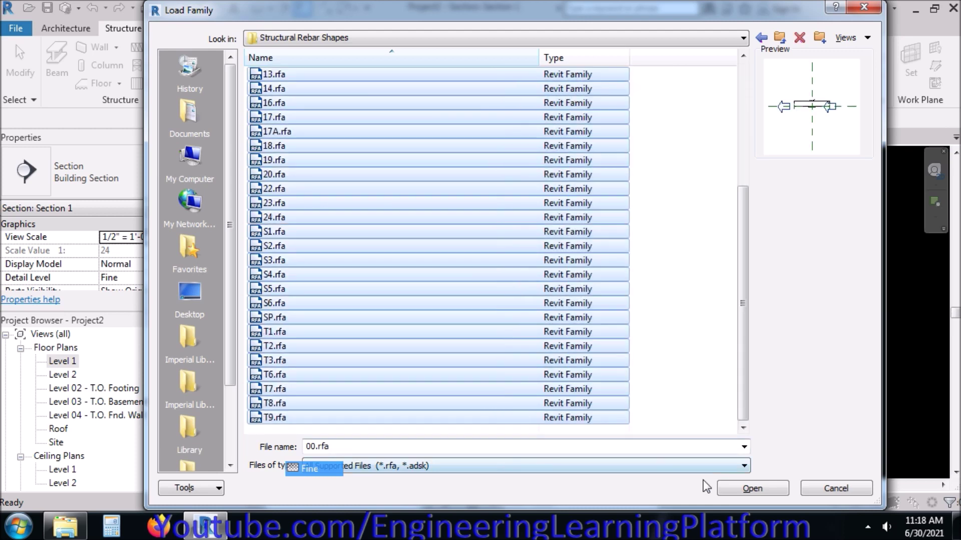
{"action": "left_click", "coordinate": [743, 486]}
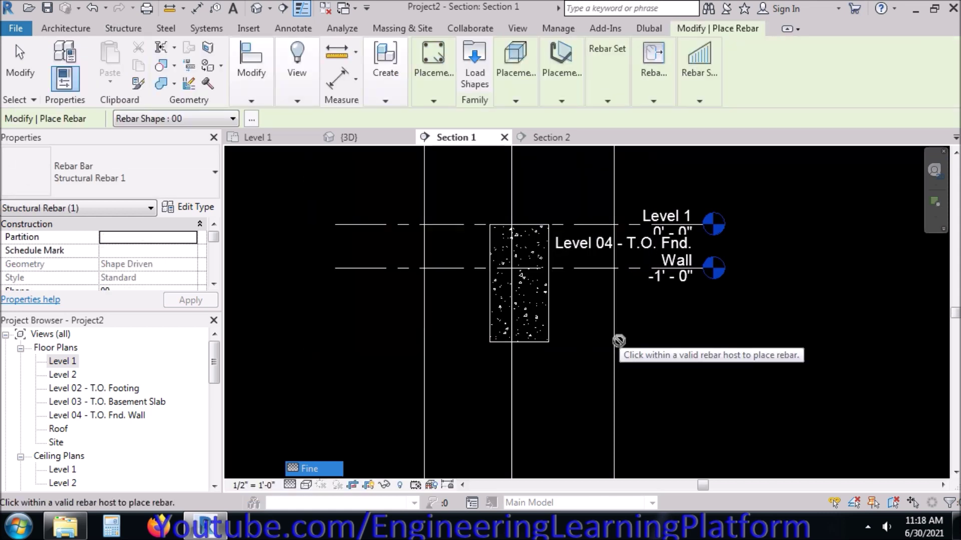
Choose the U-shaped Rebar Shape 02 from the Rebar Shape Browser
{"action": "left_click", "coordinate": [195, 119]}
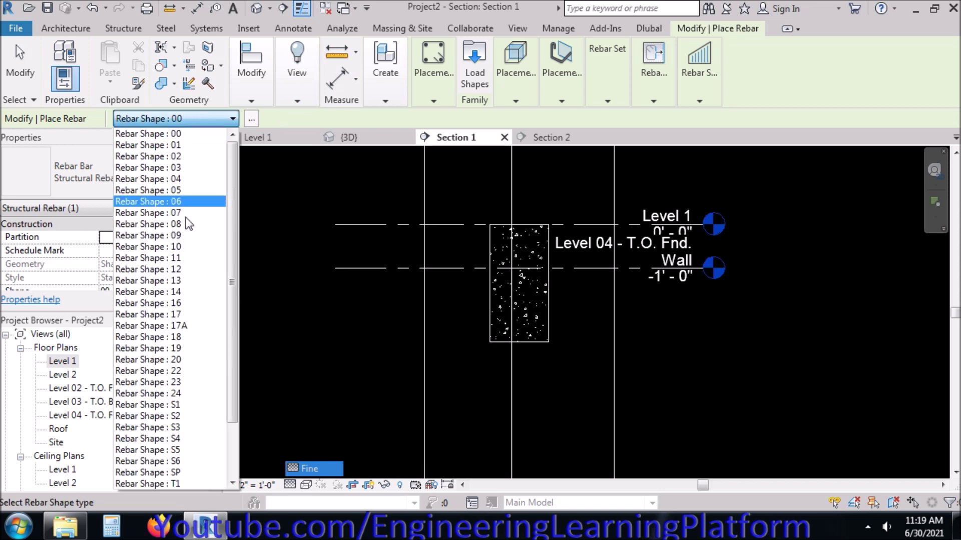
{"action": "left_click", "coordinate": [203, 117]}
{"action": "left_click", "coordinate": [251, 119]}
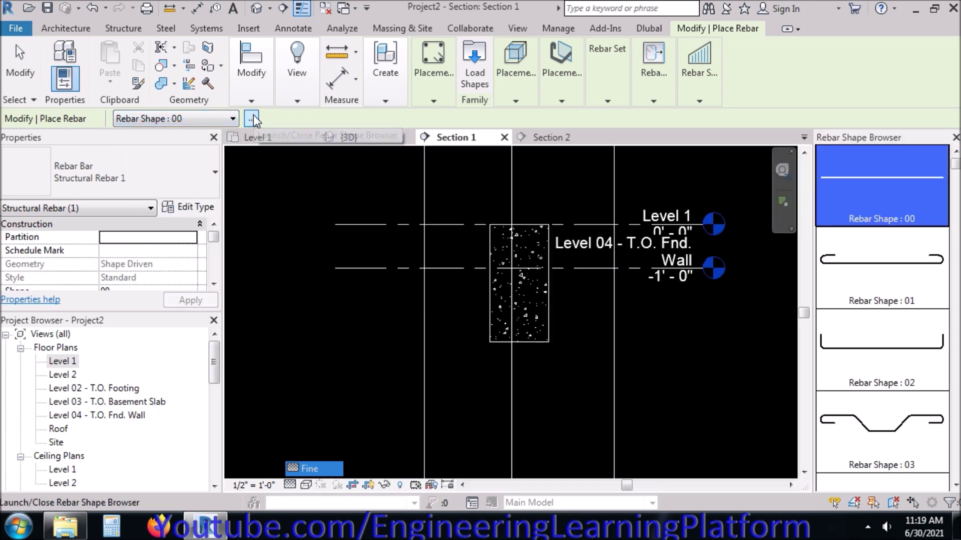
{"action": "middle_click_drag", "start_coordinate": [578, 333], "coordinate": [608, 345]}
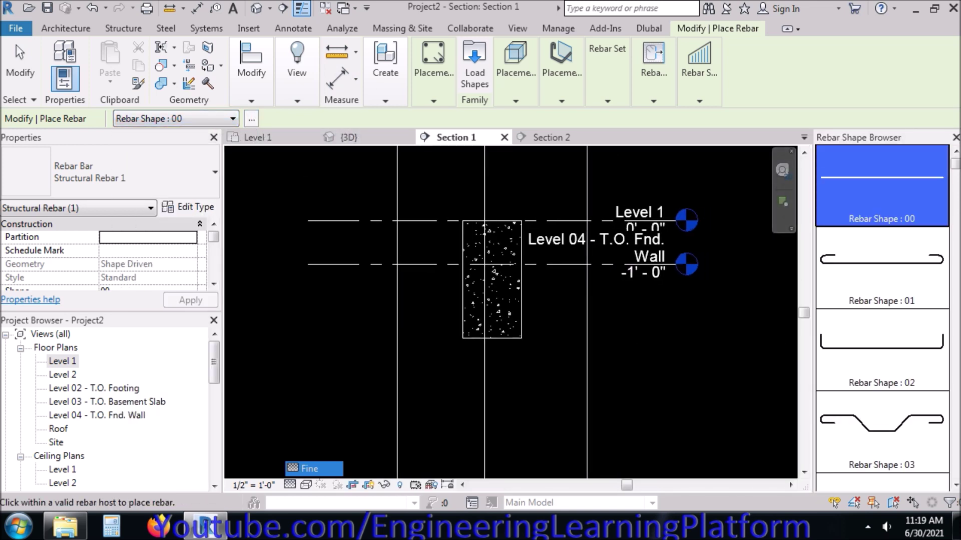
{"action": "left_click", "coordinate": [889, 341]}
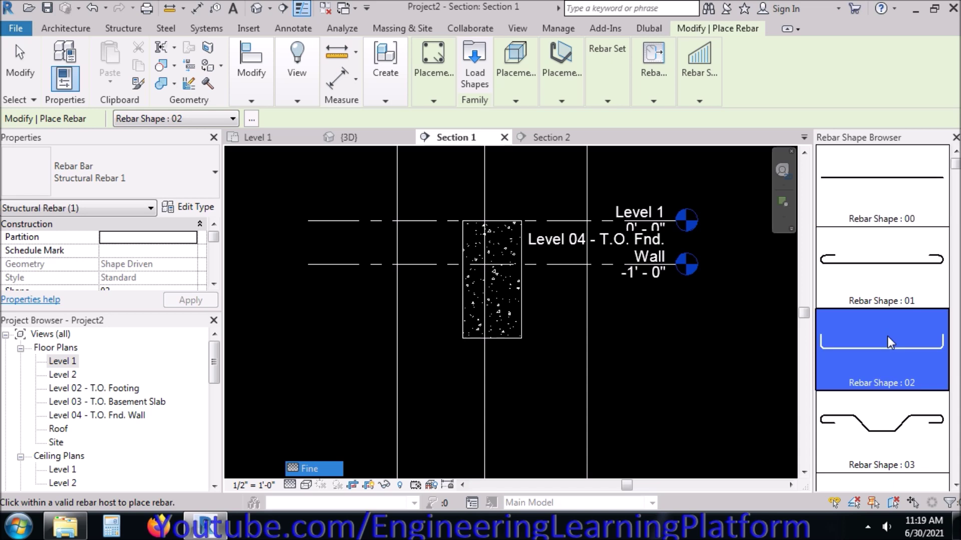
Place the Rebar Shape 02 bar along the beam bottom in Section 2
{"action": "left_click", "coordinate": [548, 137]}
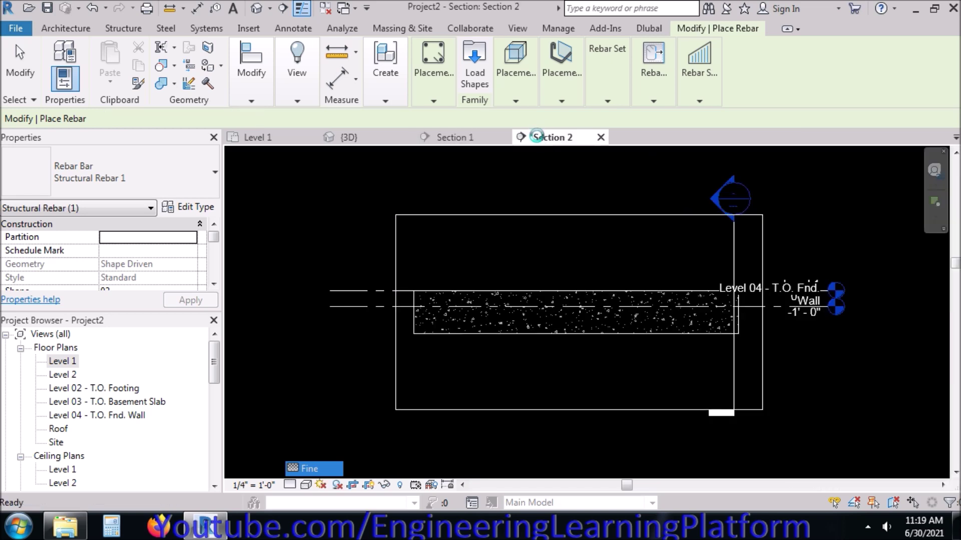
{"action": "left_click", "coordinate": [527, 299]}
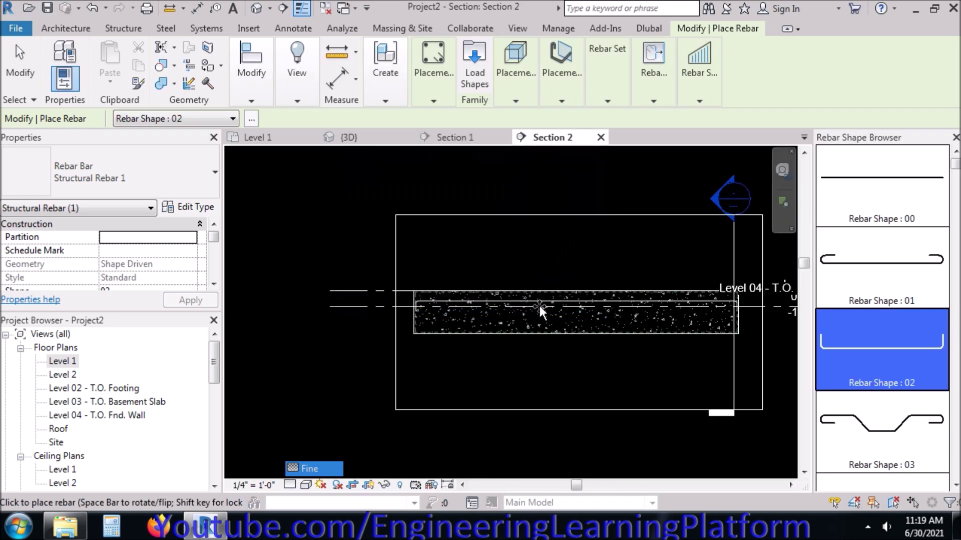
{"action": "scroll", "coordinate": [581, 331], "scroll_direction": "up", "scroll_amount": 3}
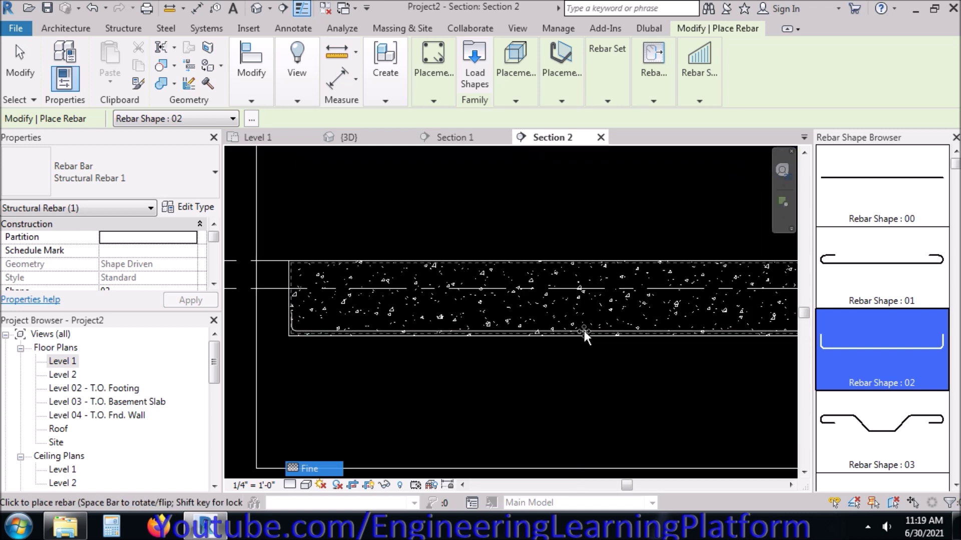
{"action": "left_click", "coordinate": [584, 331]}
{"action": "key", "text": "Escape"}
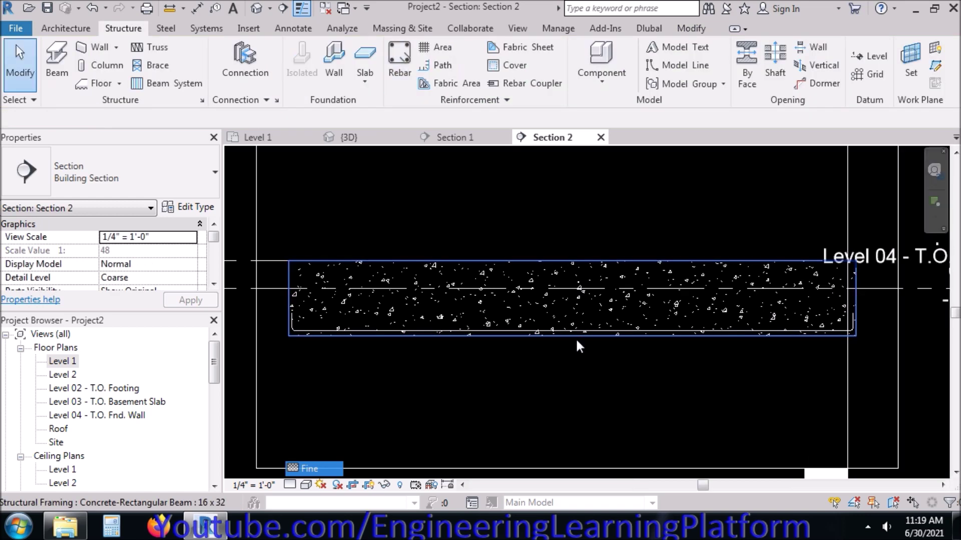
Show Section 2 at Fine detail with the Consistent Colors visual style
{"action": "left_click", "coordinate": [289, 484]}
{"action": "left_click", "coordinate": [308, 471]}
{"action": "left_click", "coordinate": [305, 484]}
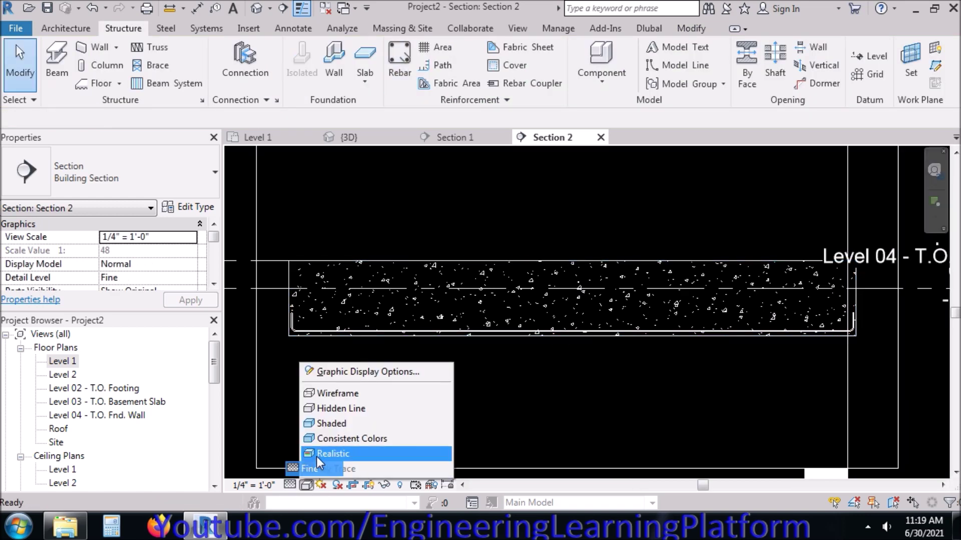
{"action": "left_click", "coordinate": [332, 437]}
{"action": "scroll", "coordinate": [290, 342], "scroll_direction": "up", "scroll_amount": 3}
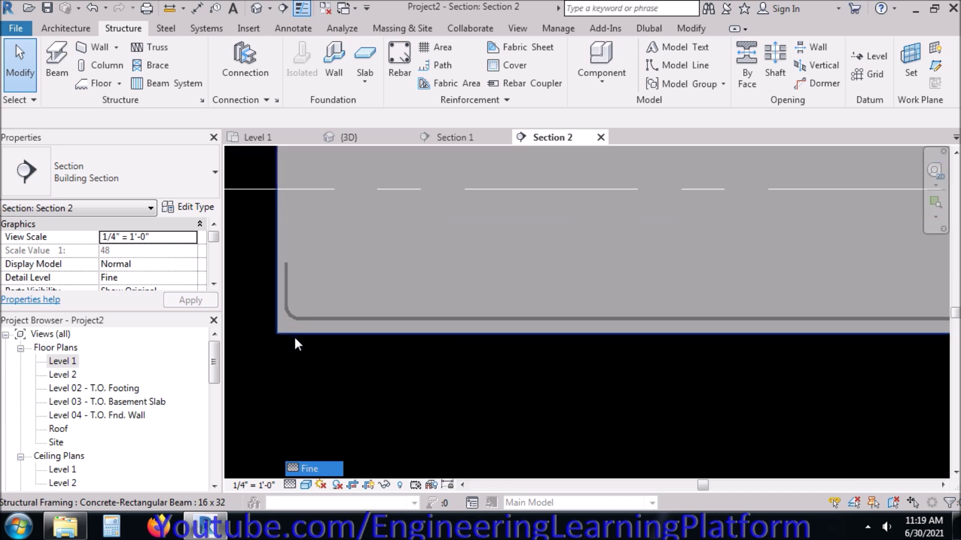
{"action": "scroll", "coordinate": [295, 335], "scroll_direction": "down", "scroll_amount": 2}
{"action": "middle_click_drag", "start_coordinate": [922, 449], "coordinate": [847, 443]}
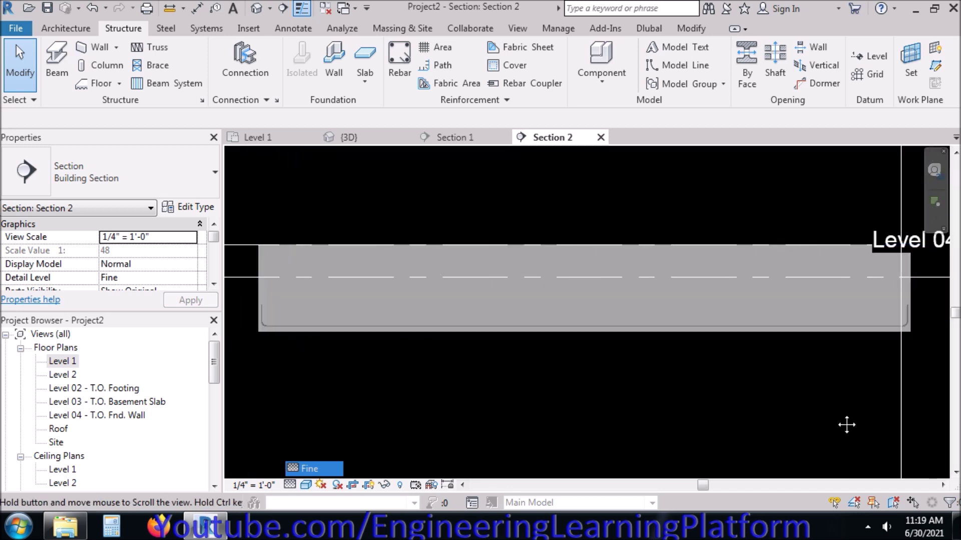
Select the bottom bar and keep its Rebar Set Layout as Single
{"action": "left_click", "coordinate": [833, 319]}
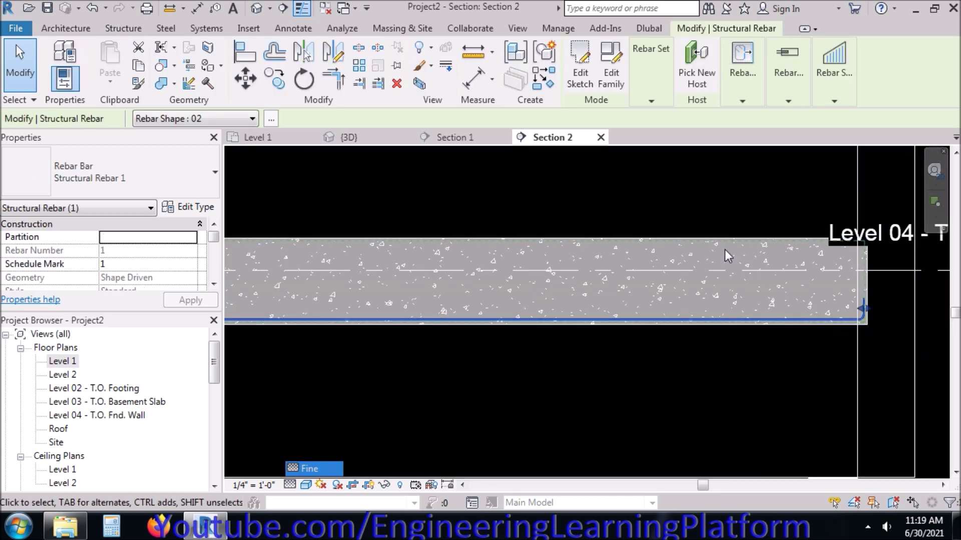
{"action": "left_click", "coordinate": [653, 101]}
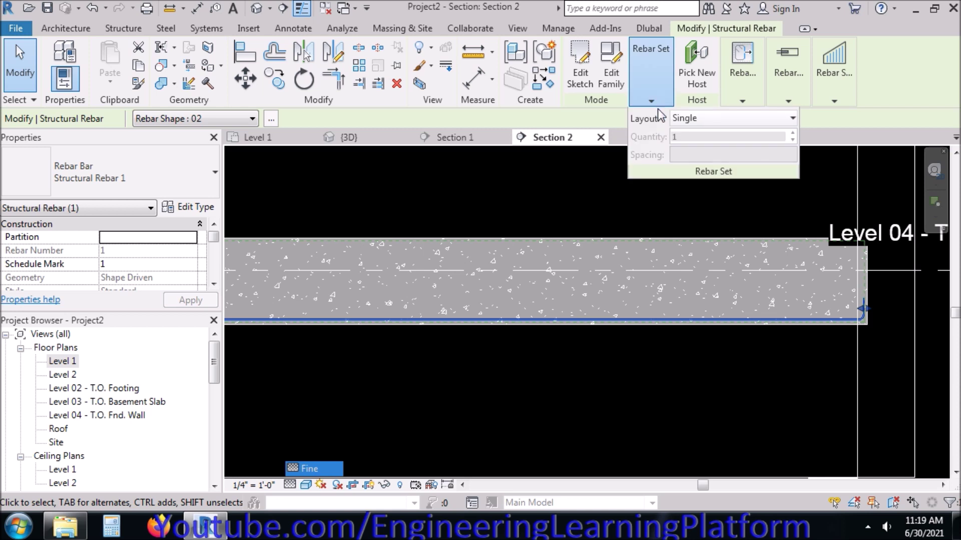
{"action": "left_click", "coordinate": [695, 122]}
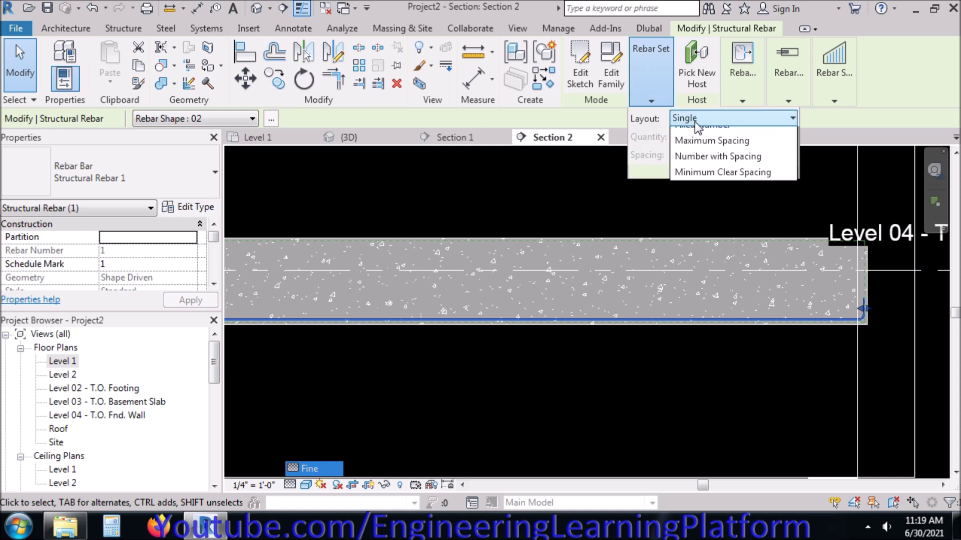
{"action": "left_click", "coordinate": [695, 122]}
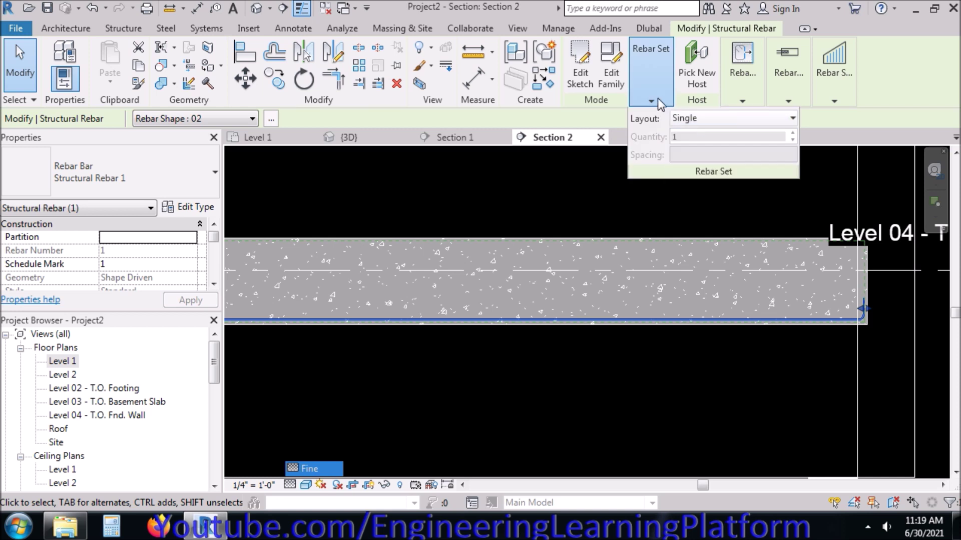
{"action": "key", "text": "Escape"}
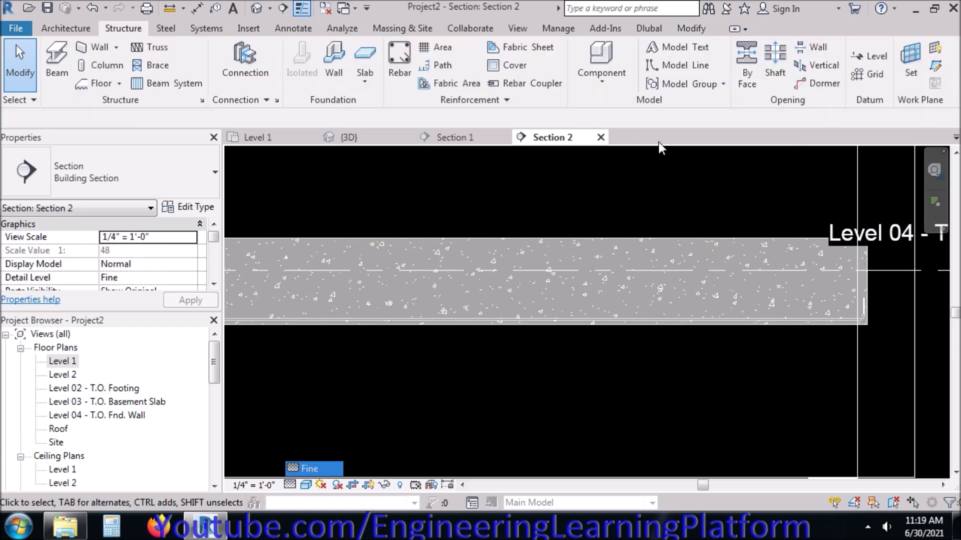
{"action": "left_click", "coordinate": [635, 319]}
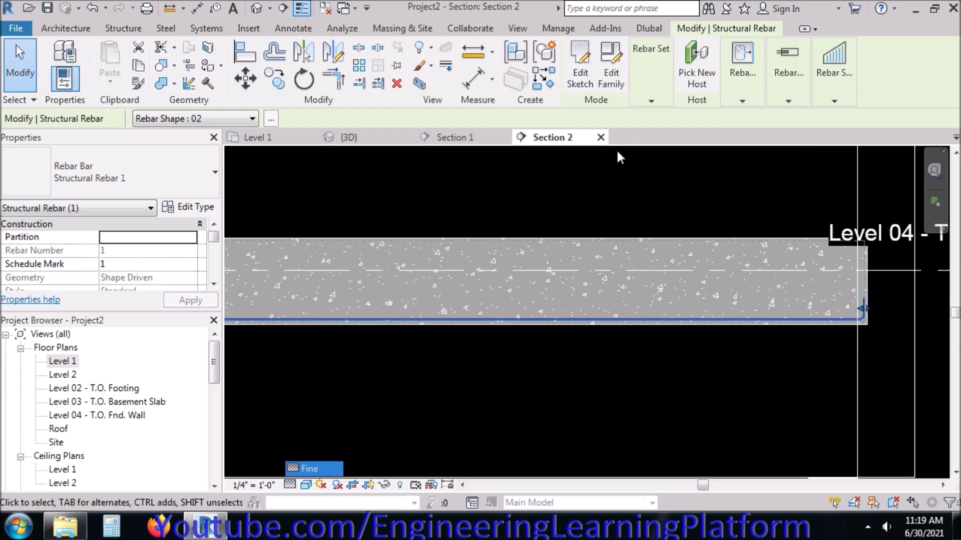
{"action": "scroll", "coordinate": [639, 195], "scroll_direction": "down", "scroll_amount": 1}
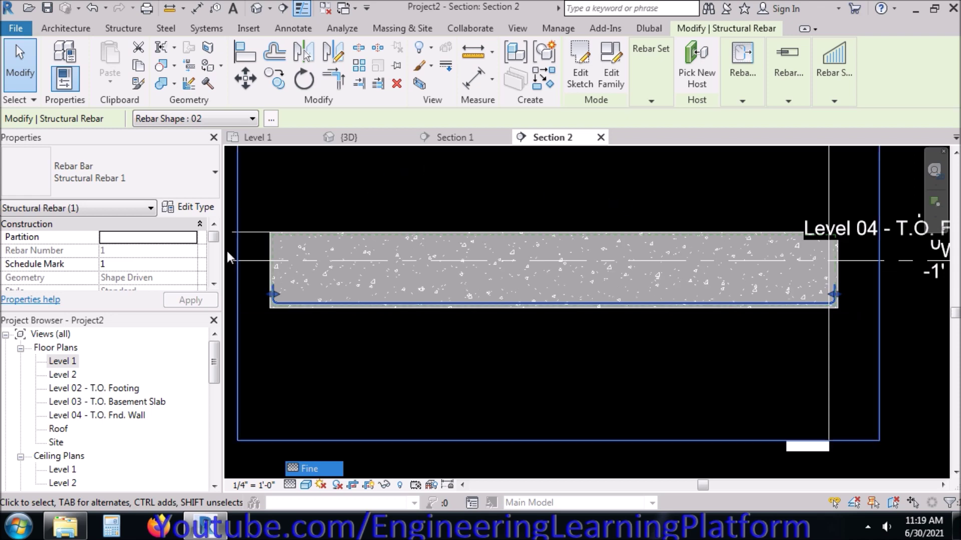
{"action": "left_click", "coordinate": [205, 208]}
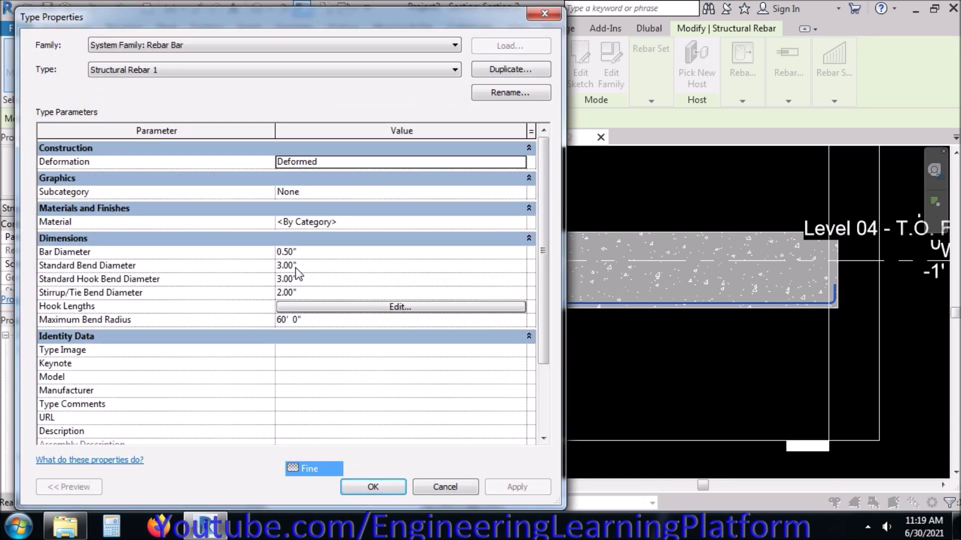
{"action": "left_click", "coordinate": [302, 265]}
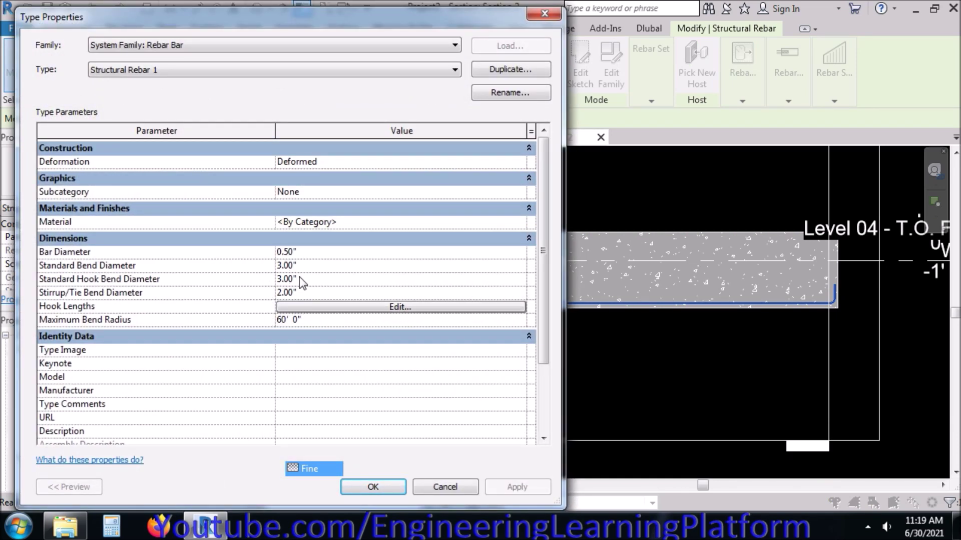
{"action": "left_click", "coordinate": [299, 280]}
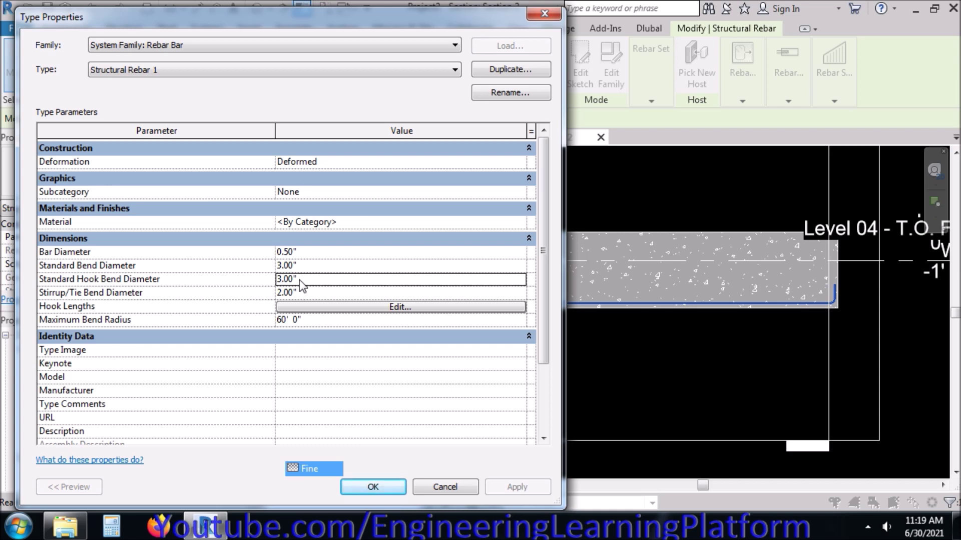
{"action": "left_click", "coordinate": [306, 305]}
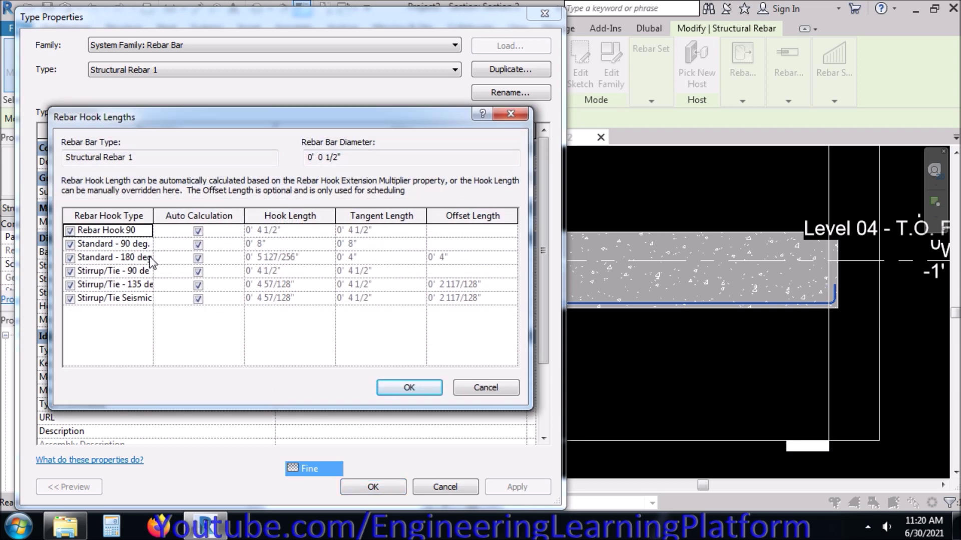
{"action": "left_click", "coordinate": [414, 381]}
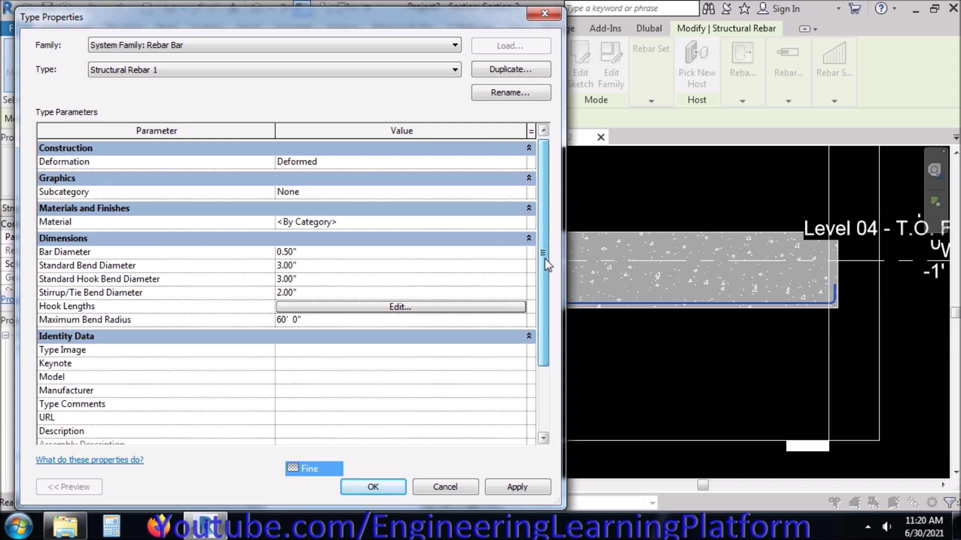
{"action": "left_click_drag", "start_coordinate": [548, 264], "coordinate": [560, 321]}
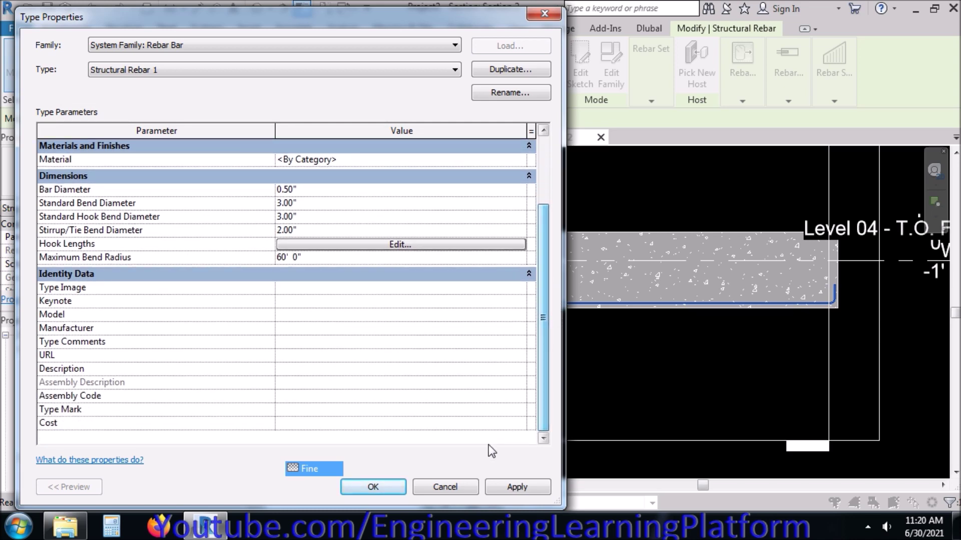
{"action": "left_click", "coordinate": [373, 487]}
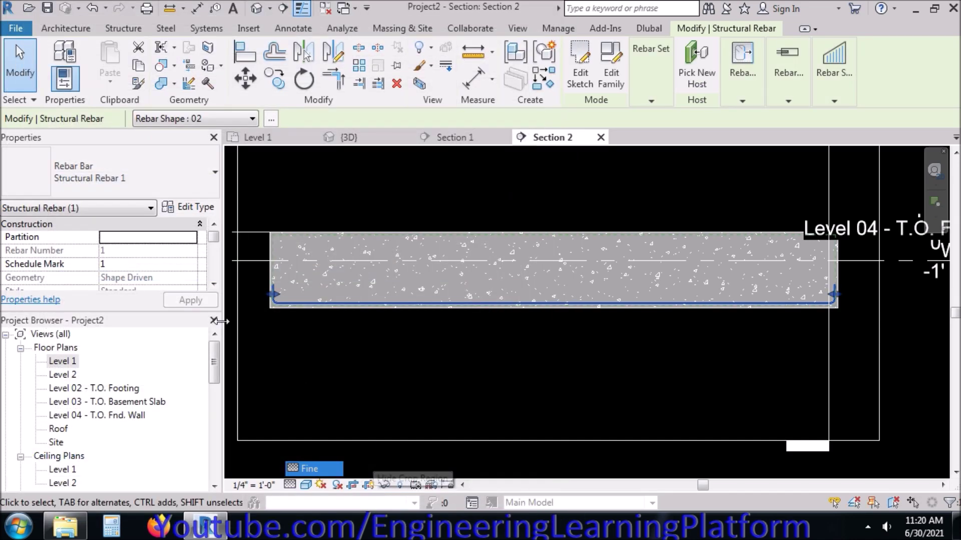
Reselect the bottom bar and assign upturned hooks at its start and end in Properties
{"action": "key", "text": "Escape"}
{"action": "left_click", "coordinate": [304, 300]}
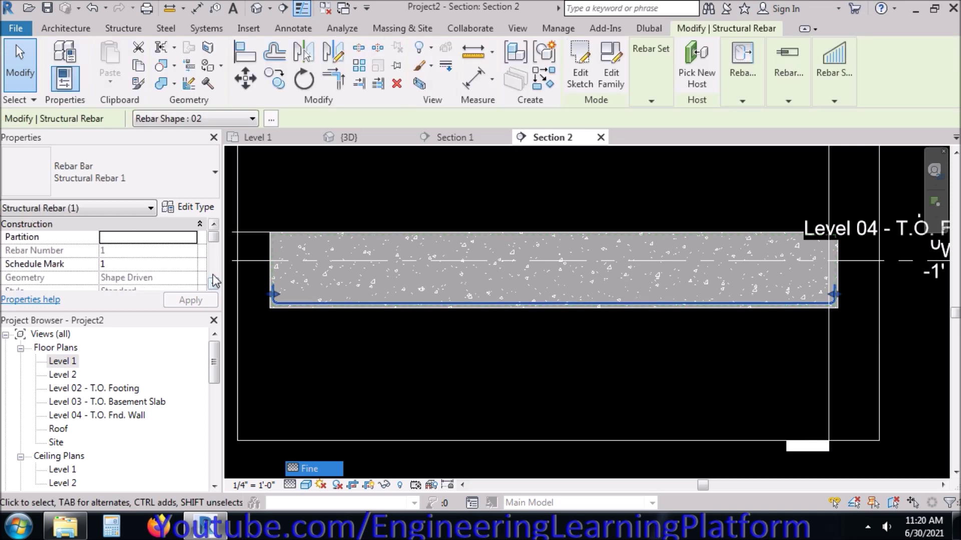
{"action": "mouse_move", "coordinate": [214, 237]}
{"action": "left_mouse_down"}
{"action": "mouse_move", "coordinate": [216, 265]}
{"action": "mouse_move", "coordinate": [216, 255]}
{"action": "left_mouse_up"}
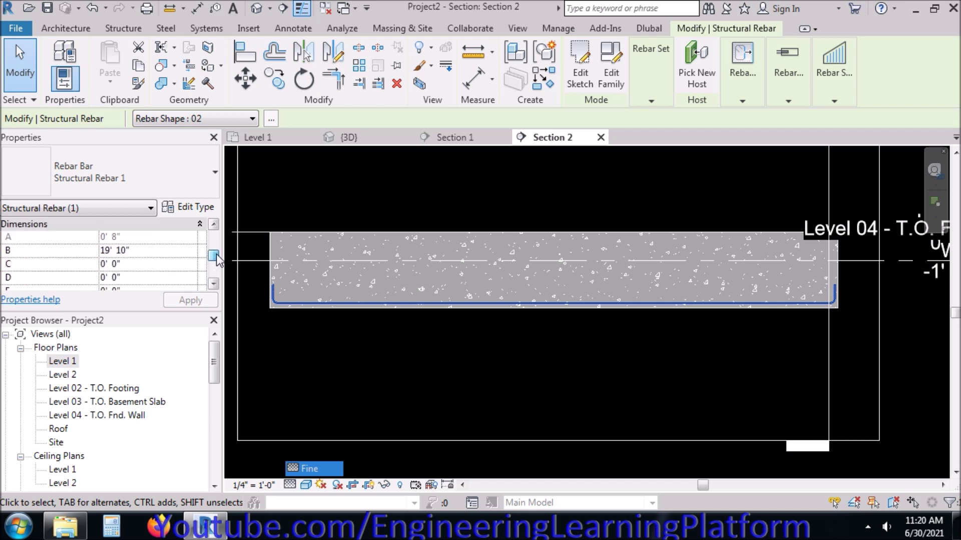
{"action": "left_click", "coordinate": [214, 284]}
{"action": "left_click", "coordinate": [213, 284]}
{"action": "left_click", "coordinate": [213, 284]}
{"action": "left_click", "coordinate": [213, 285]}
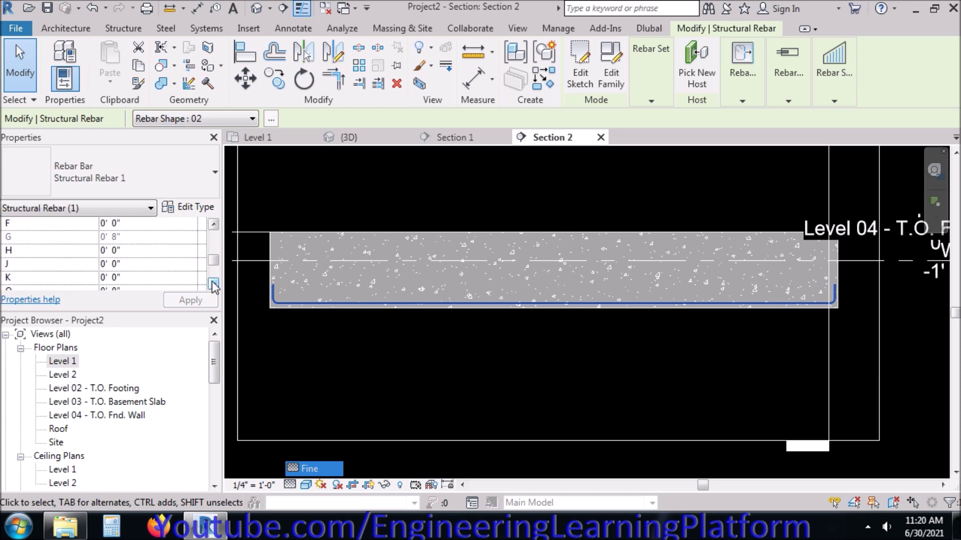
{"action": "left_click", "coordinate": [214, 284]}
{"action": "left_click", "coordinate": [214, 284]}
{"action": "left_click", "coordinate": [214, 284]}
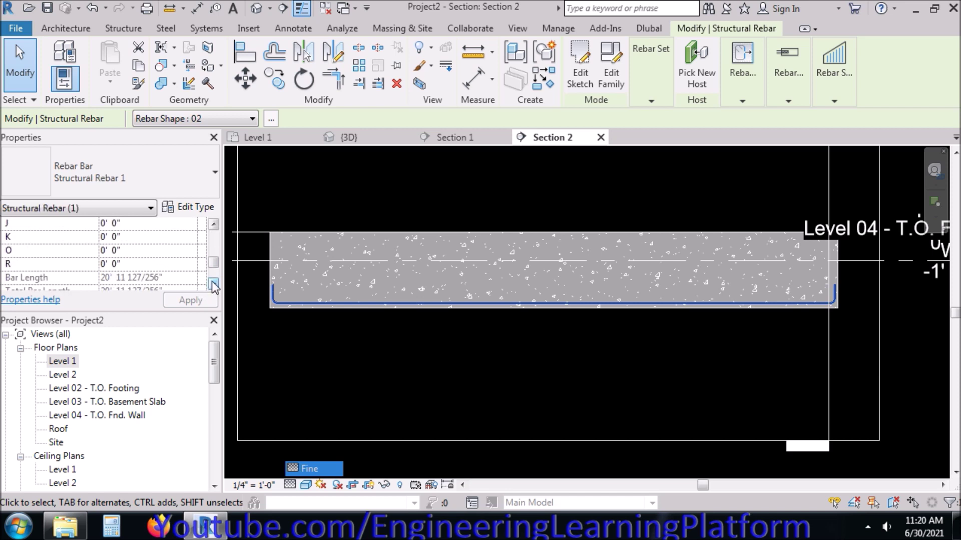
{"action": "left_click", "coordinate": [214, 226]}
{"action": "left_click", "coordinate": [214, 226]}
{"action": "left_click", "coordinate": [213, 225]}
{"action": "left_click", "coordinate": [214, 225]}
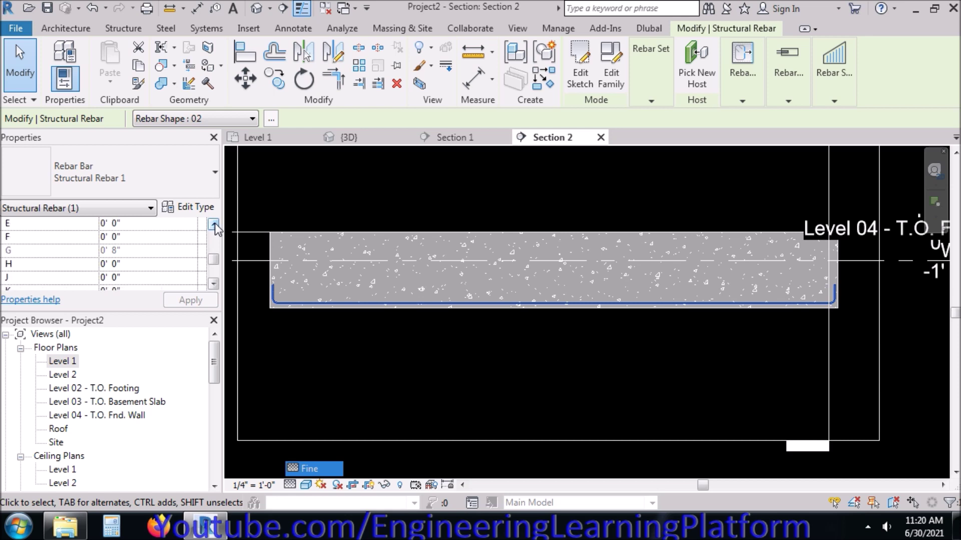
{"action": "left_click", "coordinate": [213, 226]}
{"action": "left_click", "coordinate": [214, 226]}
{"action": "left_click", "coordinate": [213, 226]}
{"action": "left_click", "coordinate": [213, 225]}
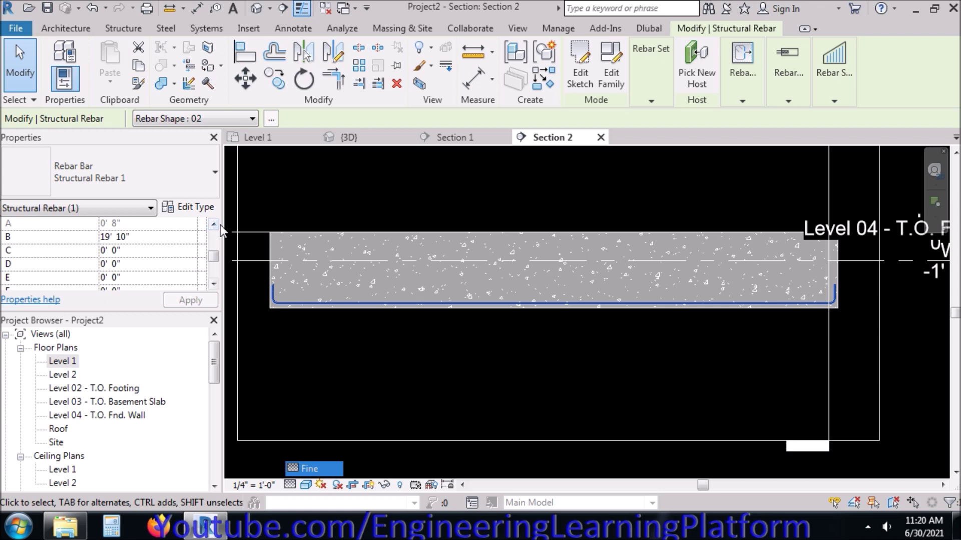
{"action": "left_click", "coordinate": [219, 223]}
Check the bar type's Hook Lengths showing 0' 8" legs, then confirm Type Properties
{"action": "left_click", "coordinate": [200, 212]}
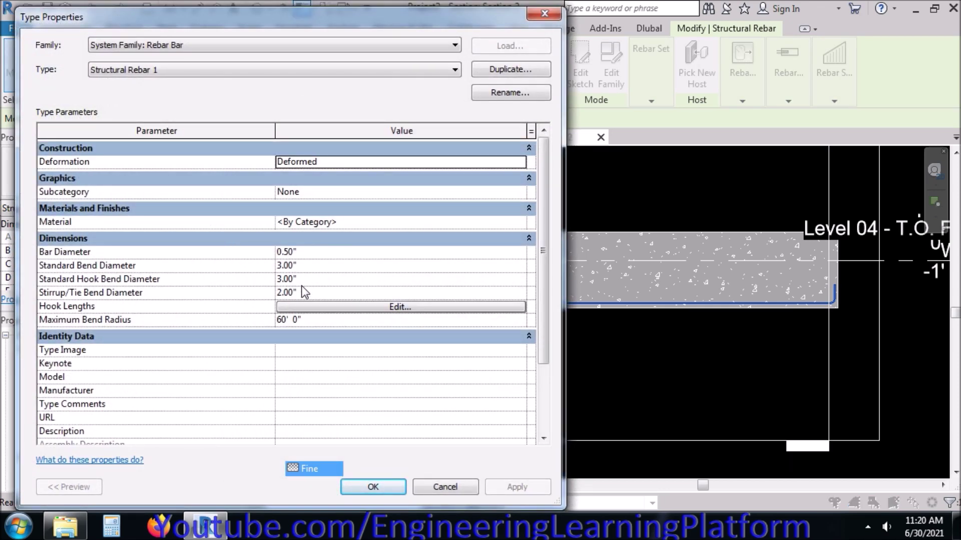
{"action": "left_click", "coordinate": [345, 306]}
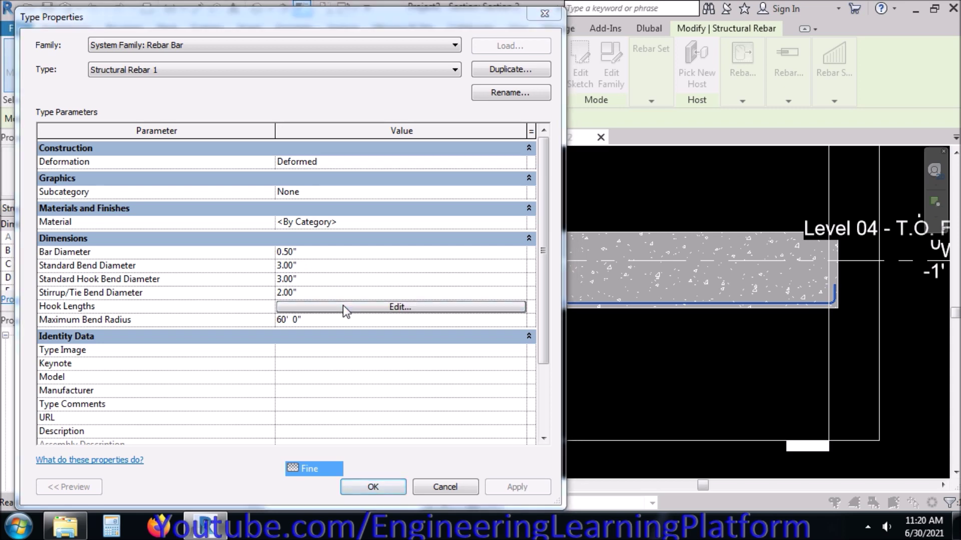
{"action": "key", "text": "Return"}
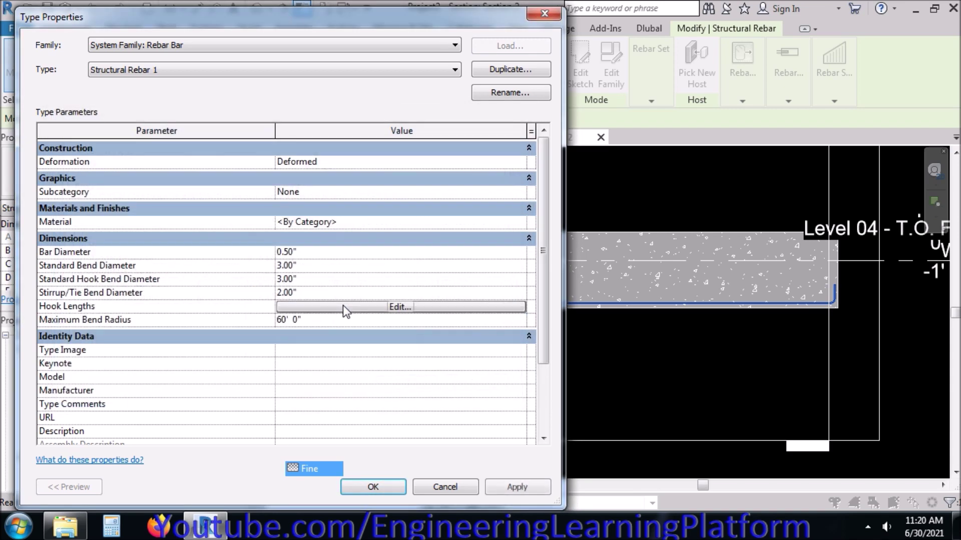
{"action": "scroll", "coordinate": [355, 375], "scroll_direction": "down", "scroll_amount": 2}
{"action": "left_click", "coordinate": [373, 489]}
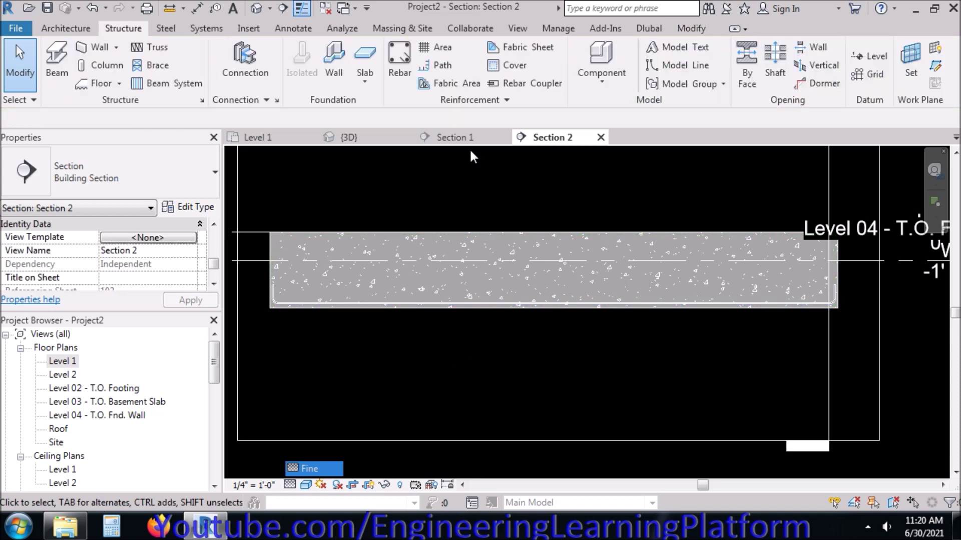
Switch to Section 1 and give it a shaded visual style
{"action": "left_click", "coordinate": [456, 136]}
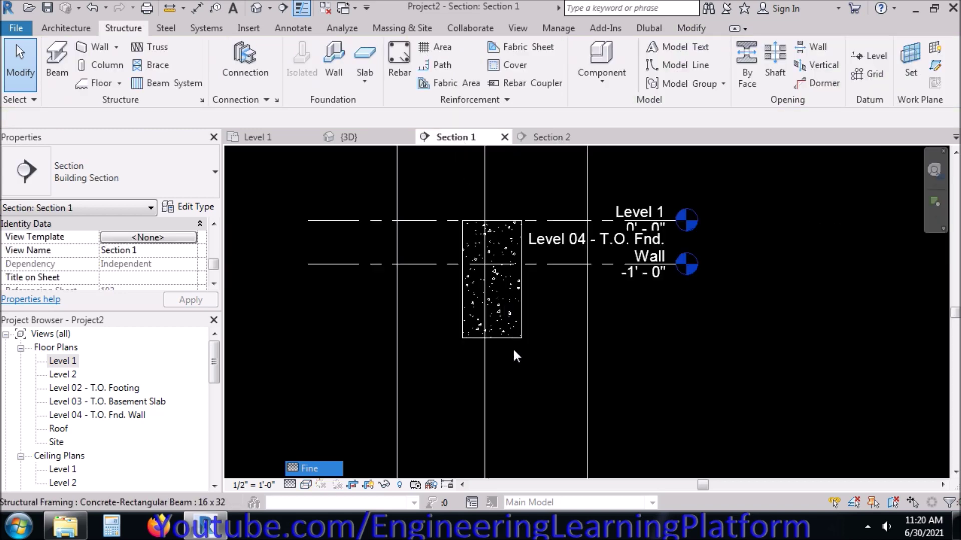
{"action": "scroll", "coordinate": [476, 338], "scroll_direction": "up", "scroll_amount": 3}
{"action": "scroll", "coordinate": [476, 343], "scroll_direction": "down", "scroll_amount": 1}
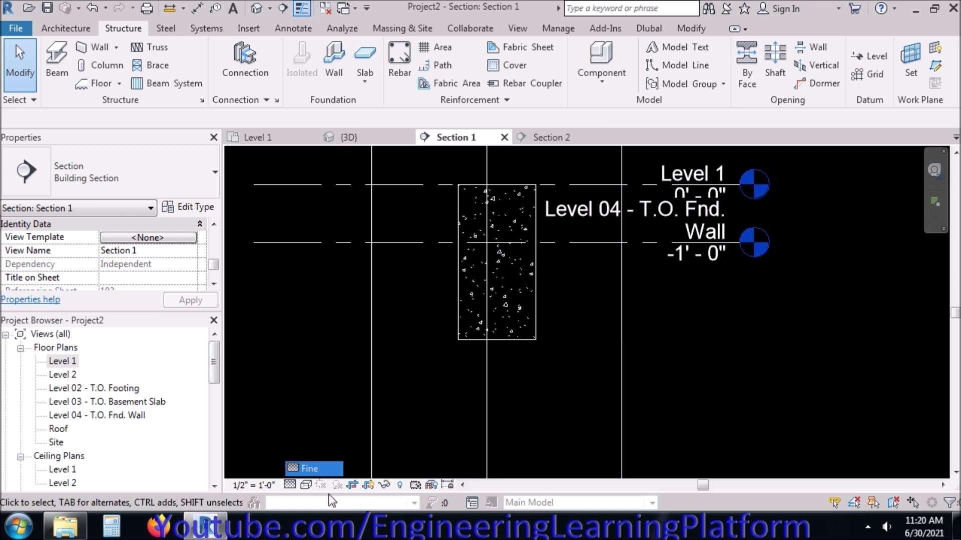
{"action": "left_click", "coordinate": [306, 485]}
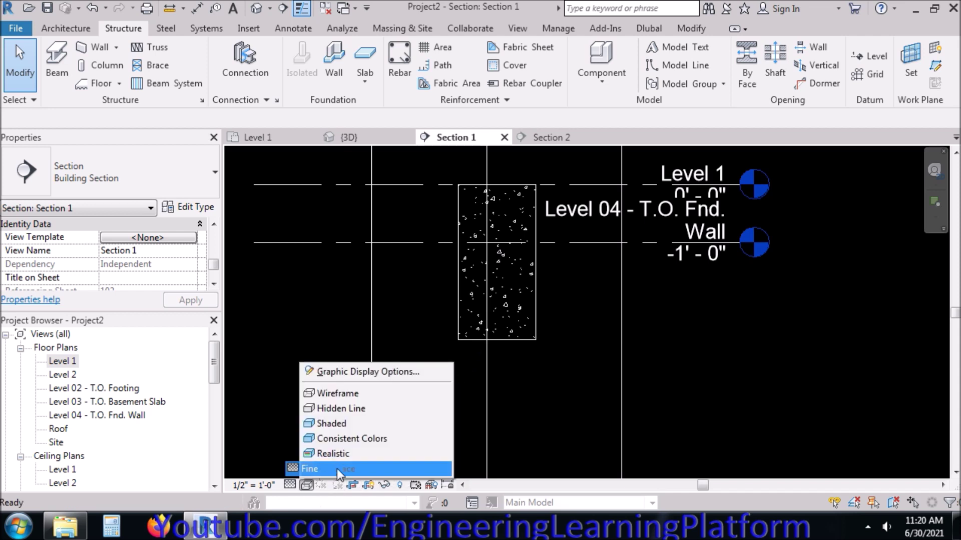
{"action": "left_click", "coordinate": [357, 423]}
{"action": "scroll", "coordinate": [469, 335], "scroll_direction": "up", "scroll_amount": 4}
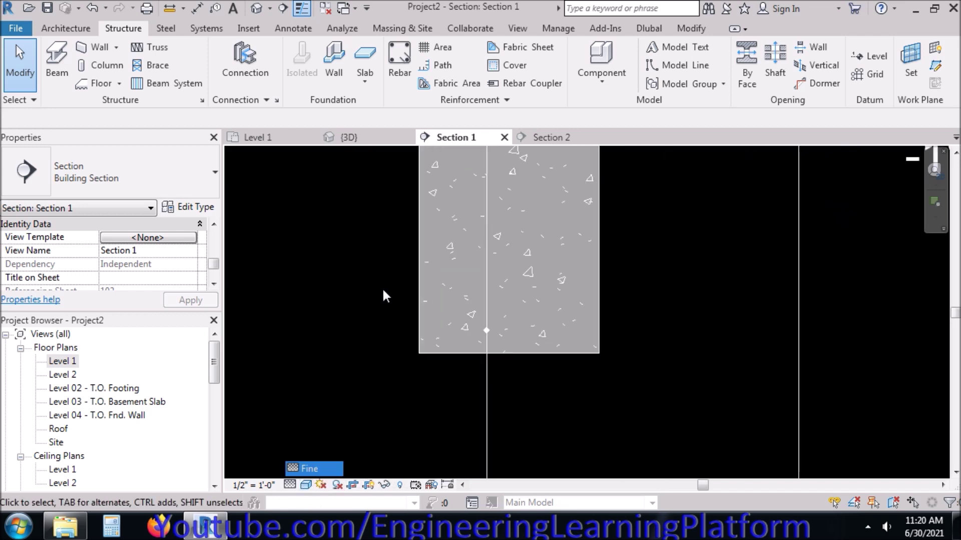
Select the bar's cross-section and open Structural Rebar 1 Type Properties, showing 0.50" diameter
{"action": "left_click_drag", "start_coordinate": [385, 297], "coordinate": [509, 339]}
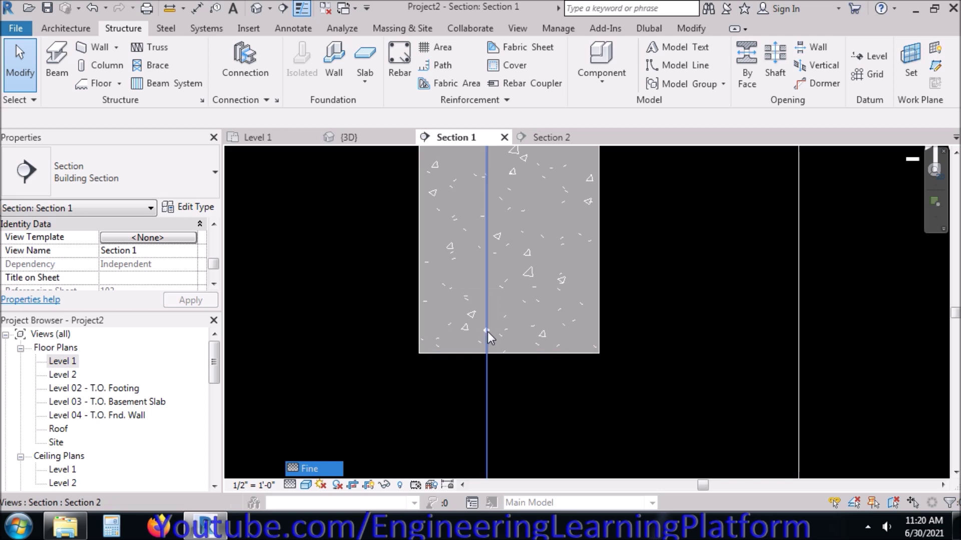
{"action": "key", "text": "Tab"}
{"action": "left_click", "coordinate": [487, 332]}
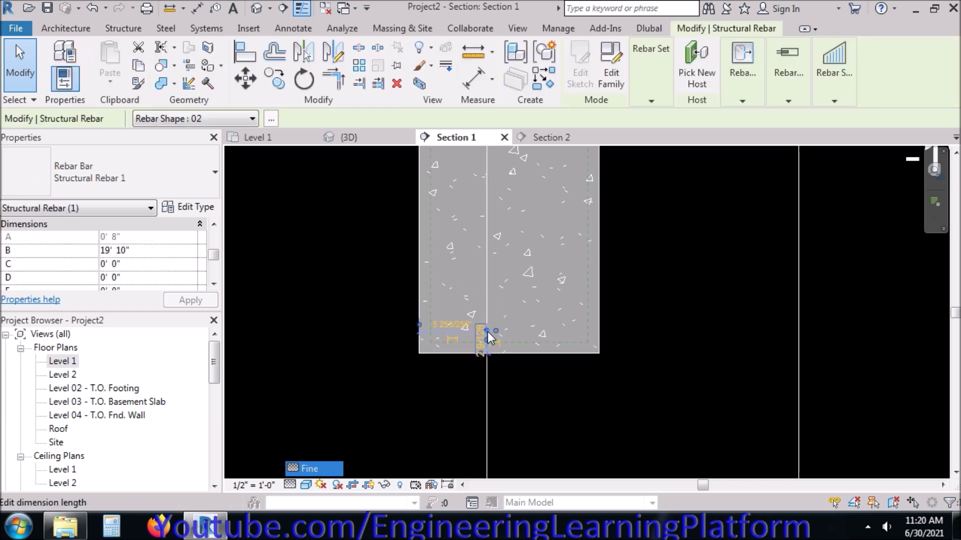
{"action": "left_click", "coordinate": [666, 101]}
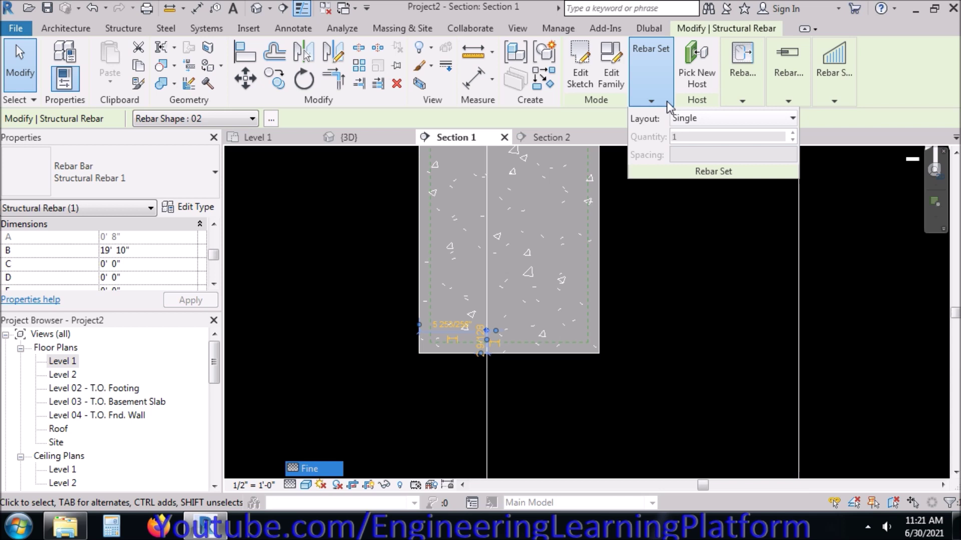
{"action": "scroll", "coordinate": [214, 248], "scroll_direction": "up", "scroll_amount": 5}
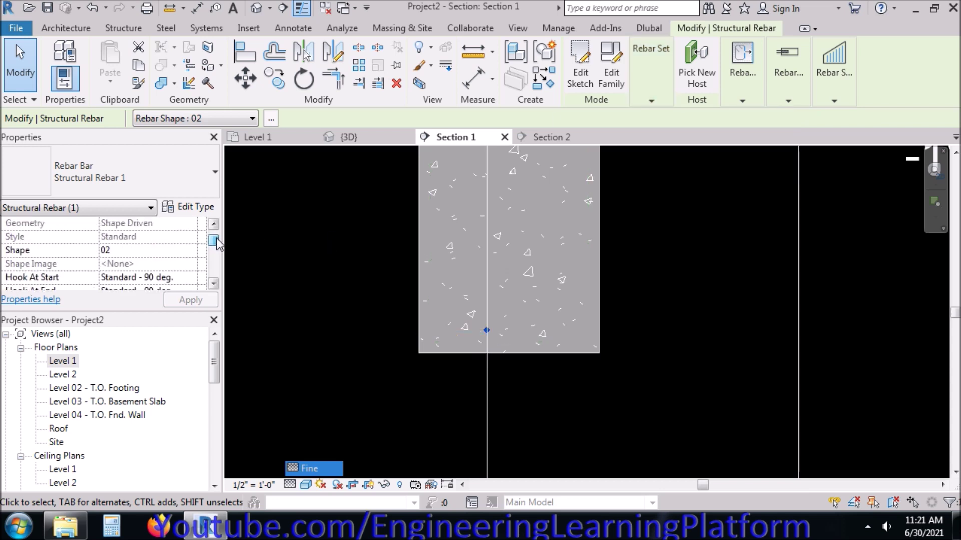
{"action": "scroll", "coordinate": [213, 249], "scroll_direction": "down", "scroll_amount": 1}
{"action": "left_click", "coordinate": [214, 283]}
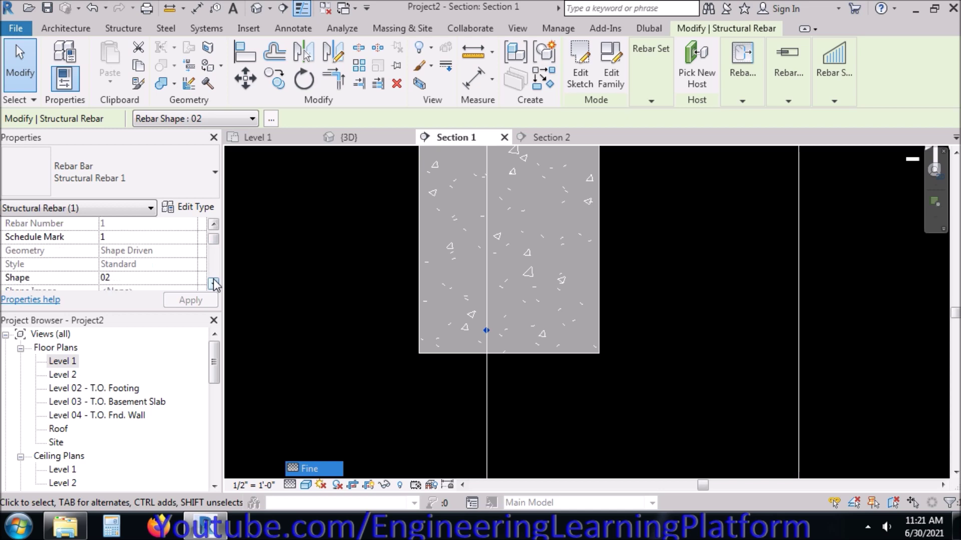
{"action": "left_click", "coordinate": [214, 283]}
{"action": "left_click", "coordinate": [214, 283]}
{"action": "left_click", "coordinate": [214, 283]}
{"action": "left_click", "coordinate": [214, 284]}
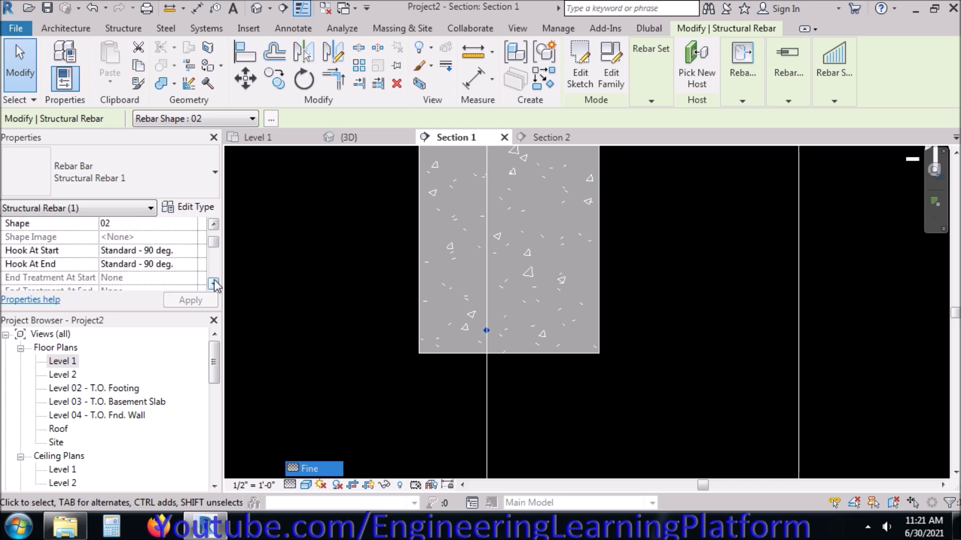
{"action": "left_click", "coordinate": [186, 206]}
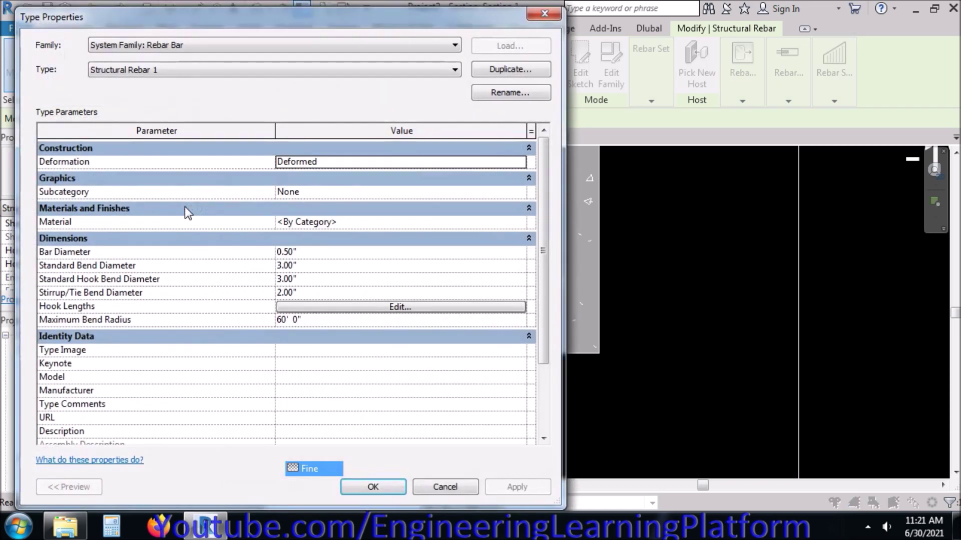
Change the rebar type's Bar Diameter to 1" and confirm
{"action": "left_click", "coordinate": [302, 252]}
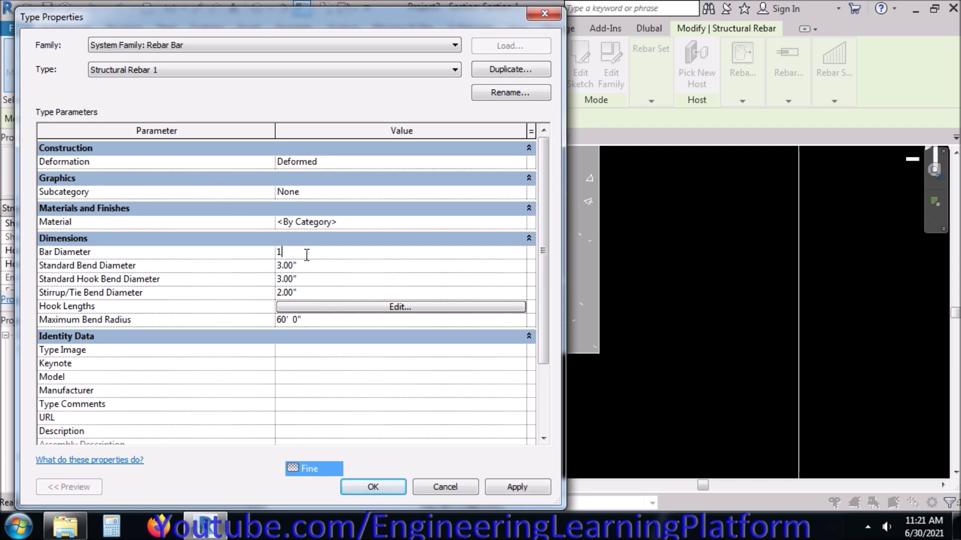
{"action": "type", "text": "1"}
{"action": "key", "text": "Return"}
{"action": "left_click", "coordinate": [373, 488]}
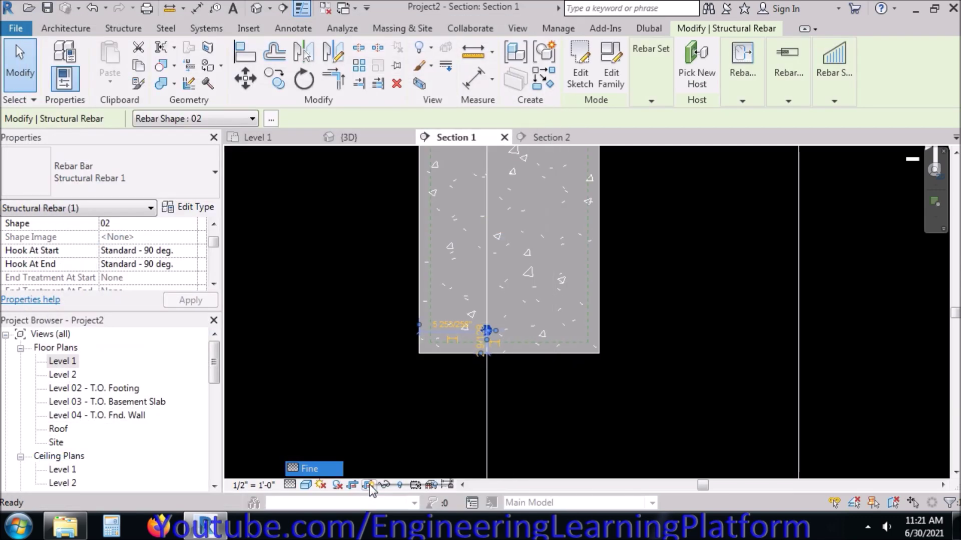
Move the rebar left toward the beam's bottom-left corner in Section 1
{"action": "left_click", "coordinate": [442, 399]}
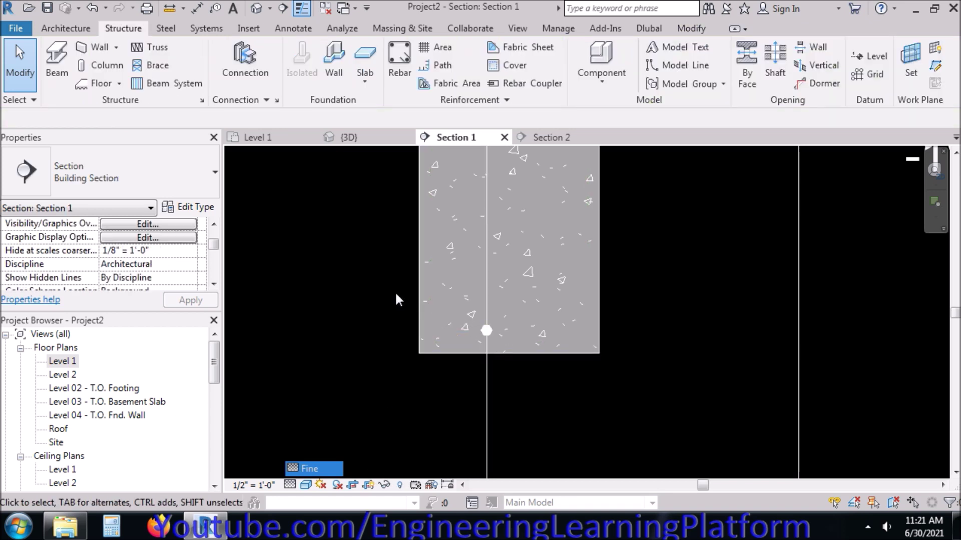
{"action": "left_click_drag", "start_coordinate": [396, 293], "coordinate": [508, 350]}
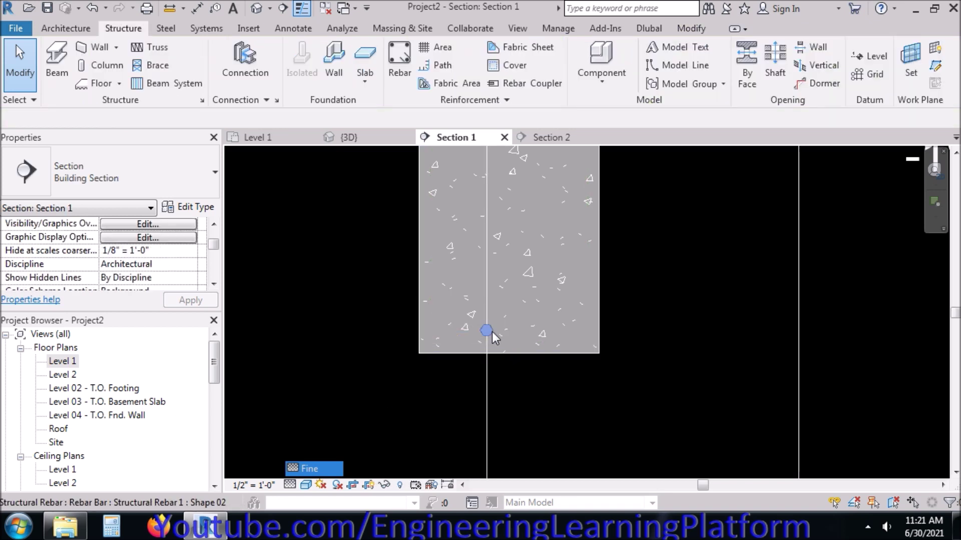
{"action": "left_click", "coordinate": [491, 332]}
{"action": "left_click", "coordinate": [245, 78]}
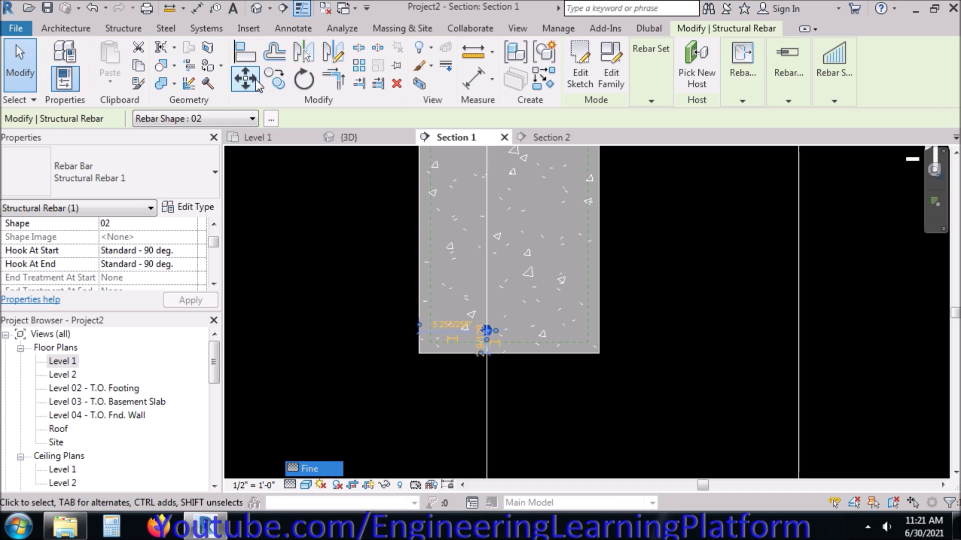
{"action": "scroll", "coordinate": [479, 359], "scroll_direction": "up", "scroll_amount": 3}
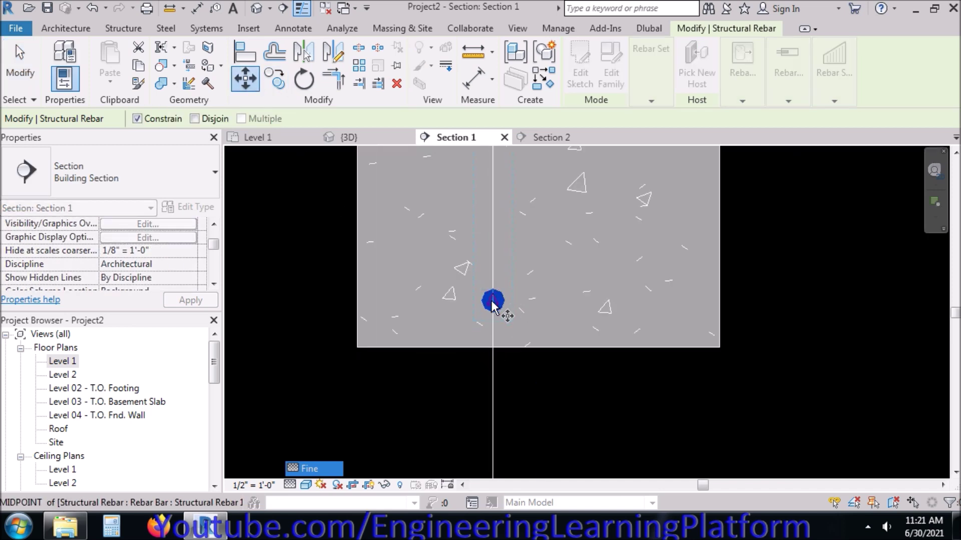
{"action": "left_click", "coordinate": [492, 303]}
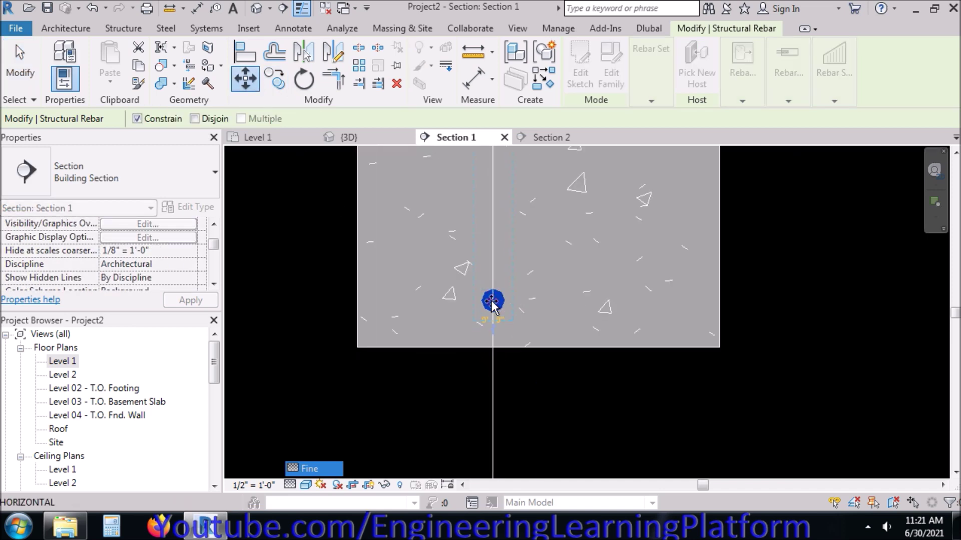
{"action": "left_click", "coordinate": [378, 302]}
{"action": "left_click", "coordinate": [366, 348]}
{"action": "scroll", "coordinate": [366, 348], "scroll_direction": "up", "scroll_amount": 1}
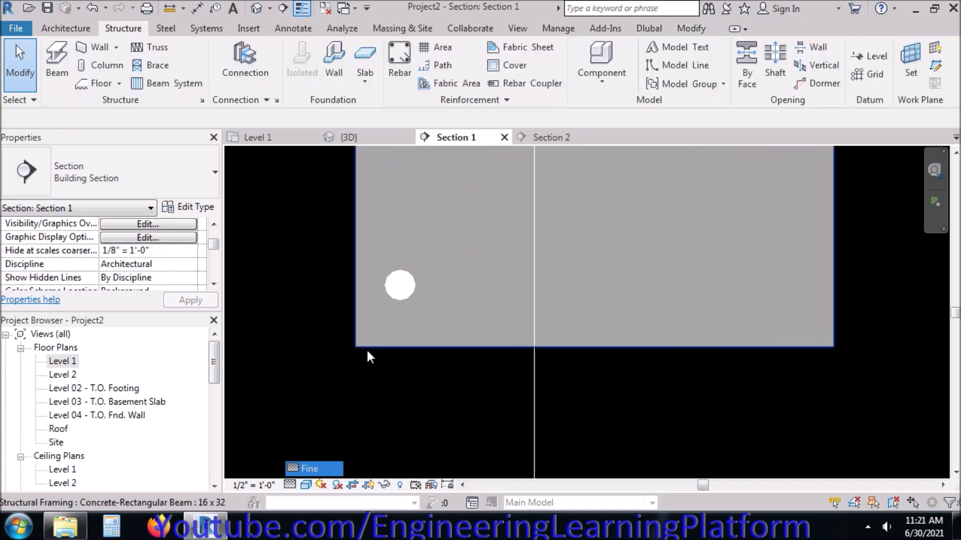
Draw detail lines along the beam's left face and bottom edge
{"action": "left_click", "coordinate": [285, 30]}
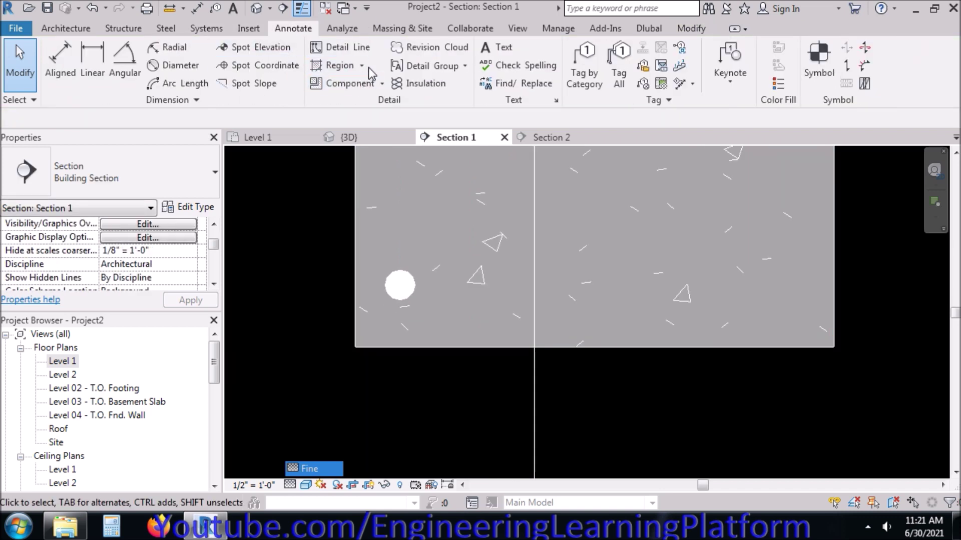
{"action": "left_click", "coordinate": [360, 48]}
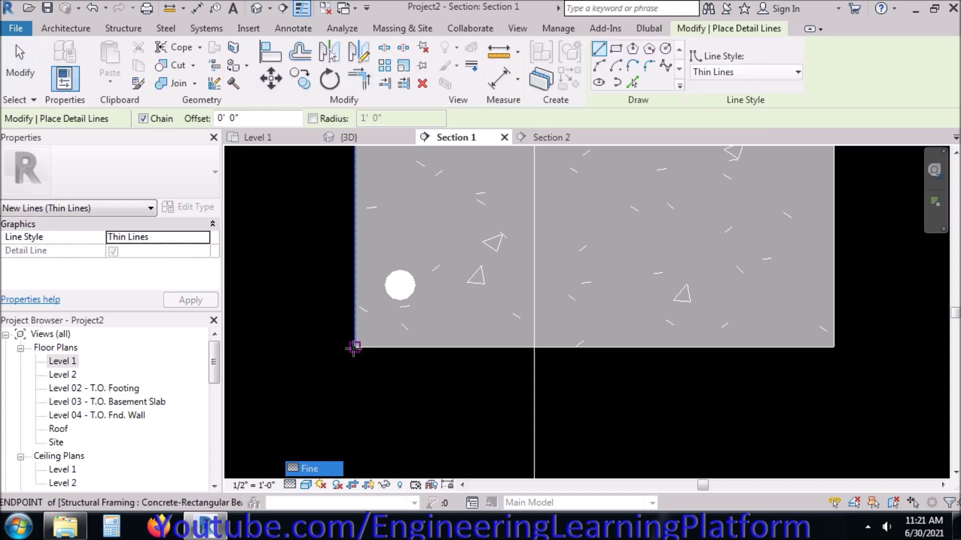
{"action": "left_click", "coordinate": [354, 348]}
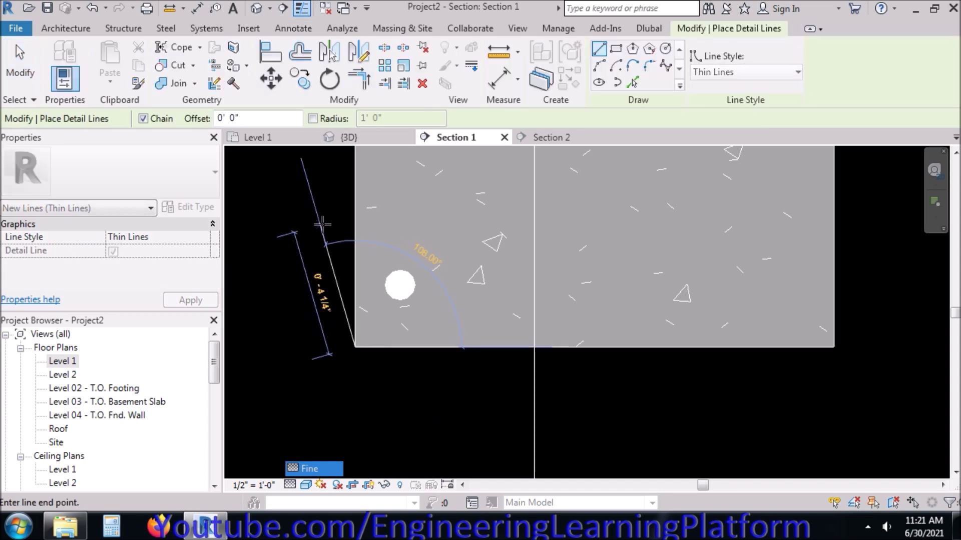
{"action": "left_click", "coordinate": [356, 195]}
{"action": "key", "text": "Escape"}
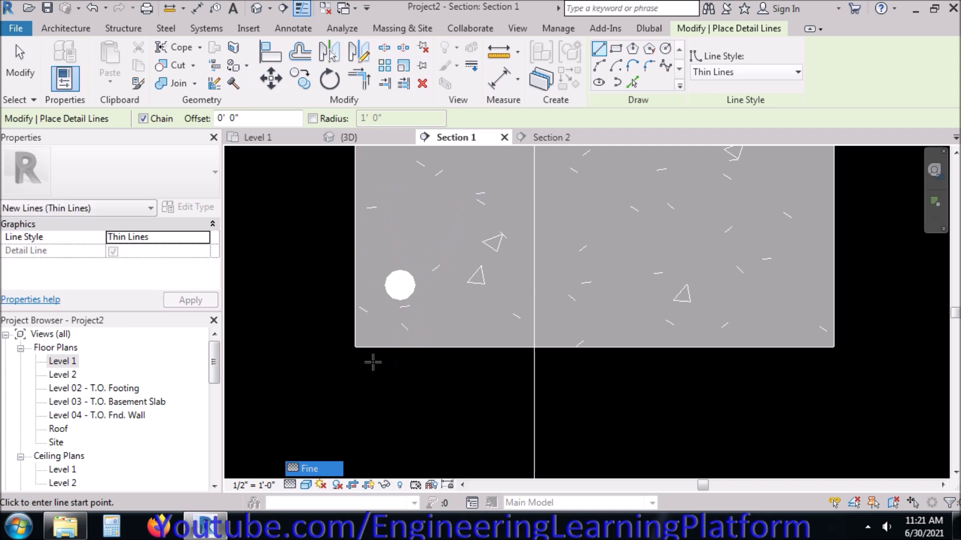
{"action": "left_click", "coordinate": [355, 346]}
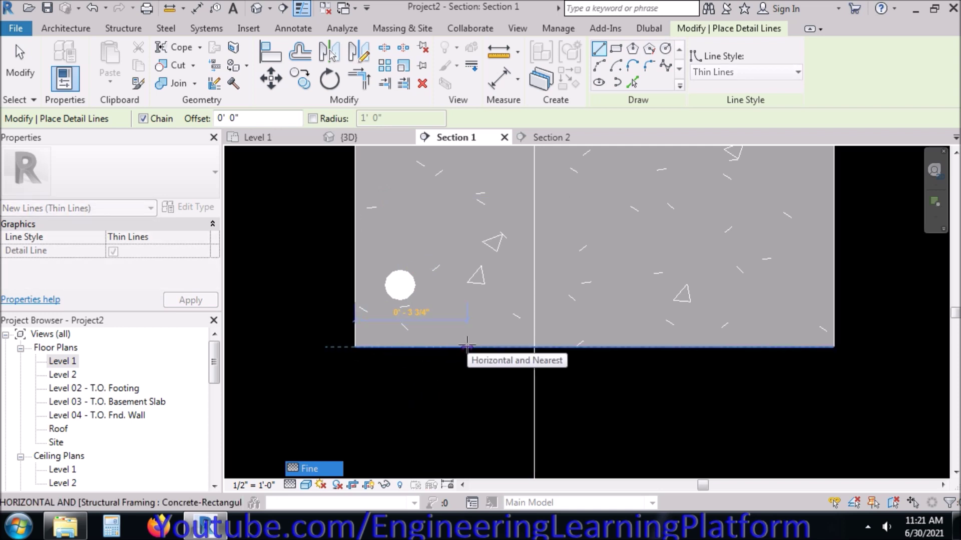
{"action": "key", "text": "Escape"}
{"action": "key", "text": "Escape"}
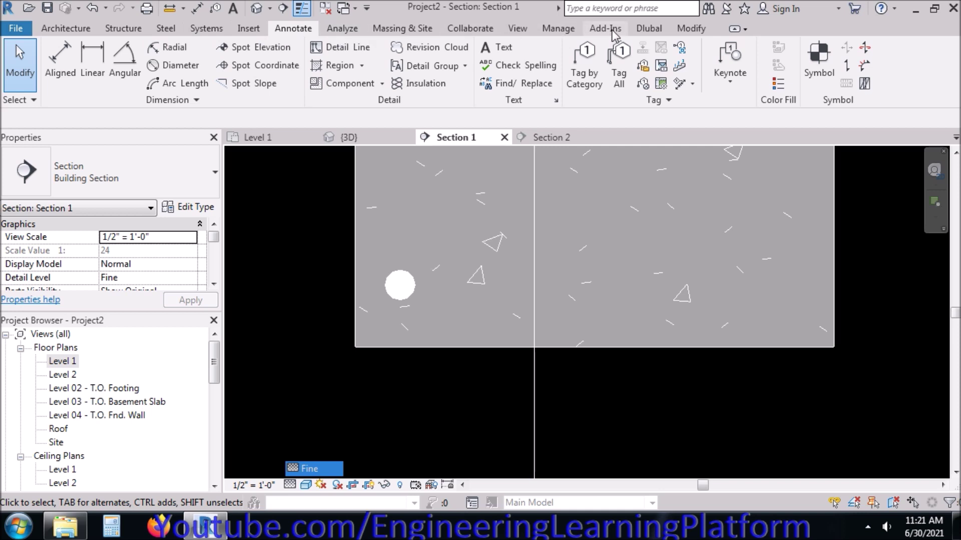
Move the bottom detail line 2.5" up from the beam bottom
{"action": "left_click", "coordinate": [690, 28]}
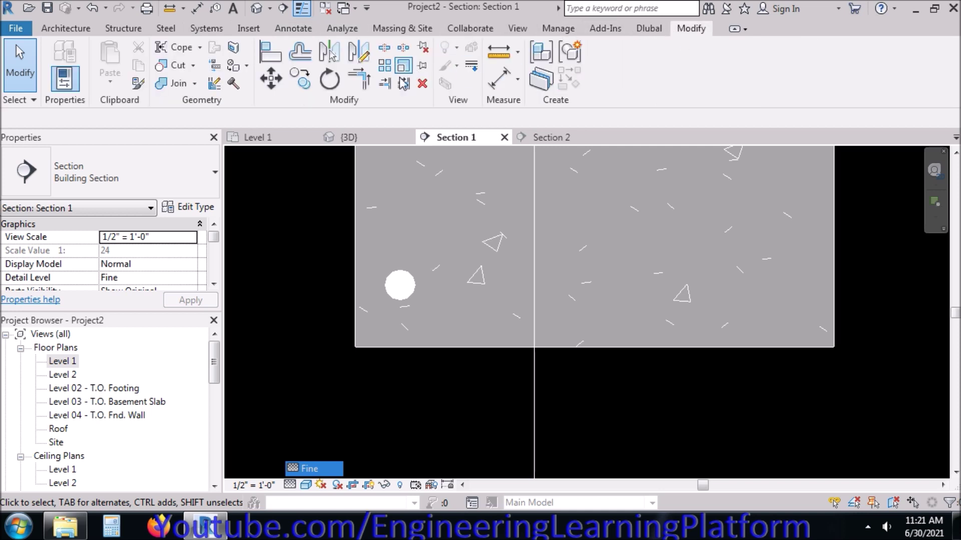
{"action": "left_click", "coordinate": [271, 78]}
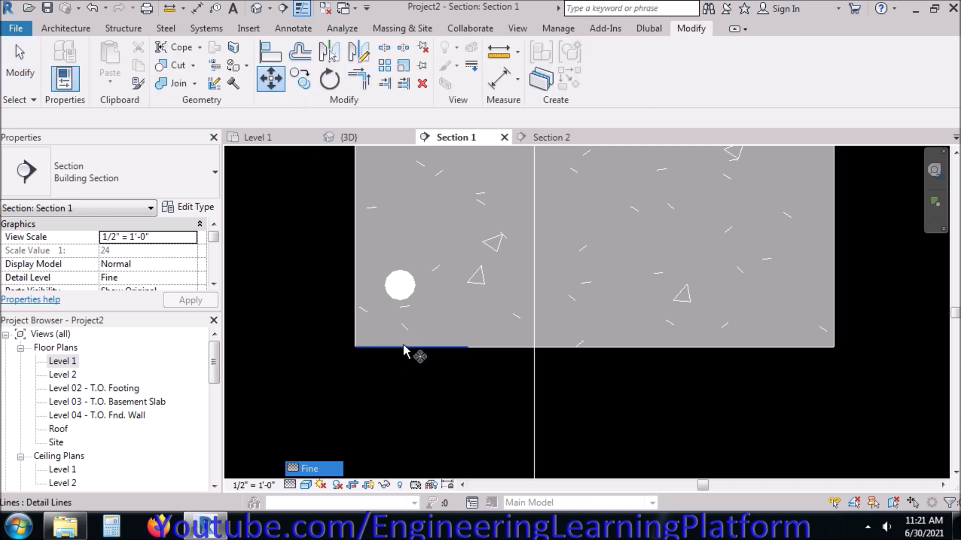
{"action": "left_click", "coordinate": [316, 353]}
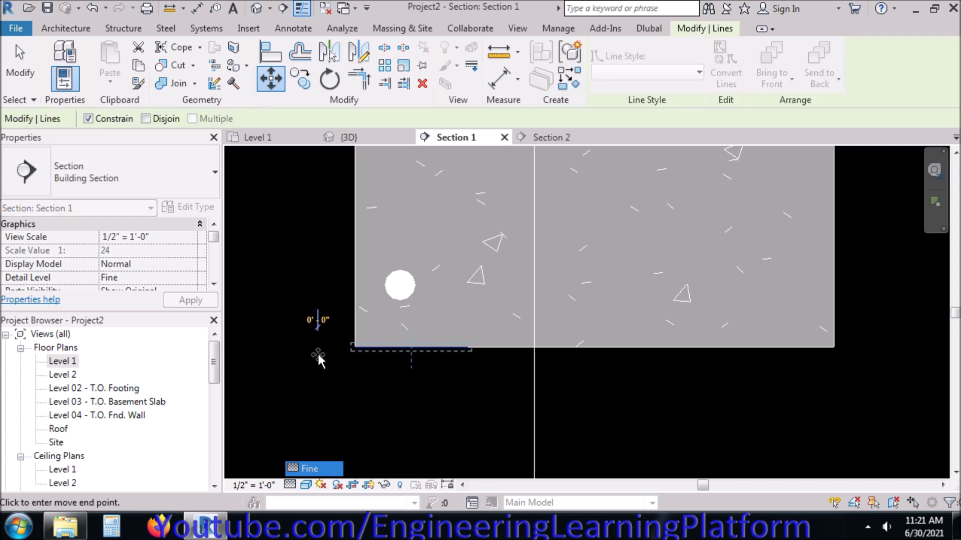
{"action": "left_click", "coordinate": [317, 353]}
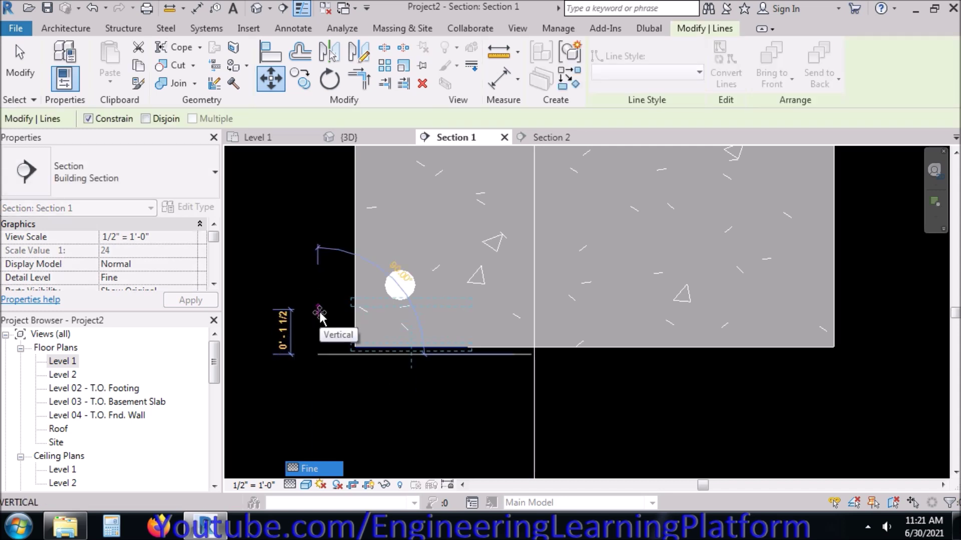
{"action": "type", "text": "2.5\""}
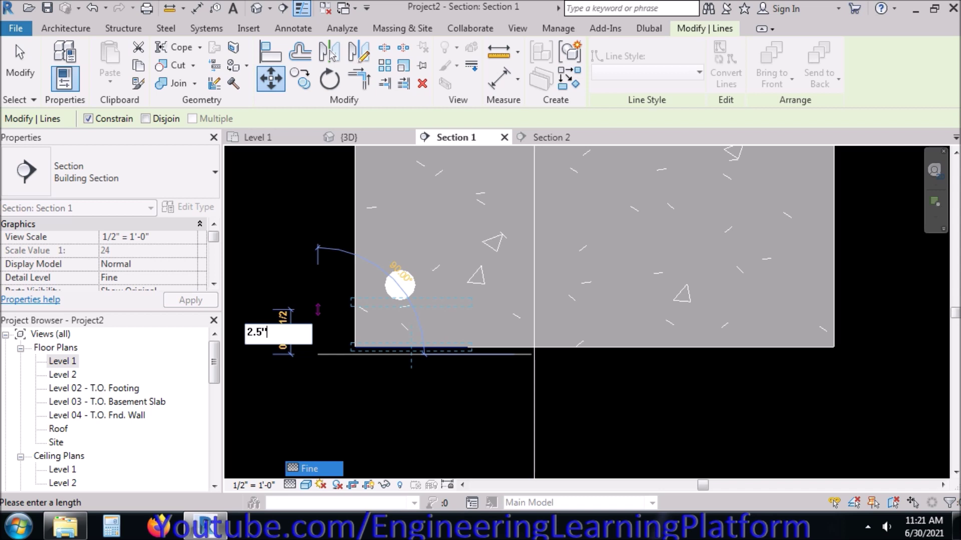
{"action": "key", "text": "Return"}
{"action": "key", "text": "Escape"}
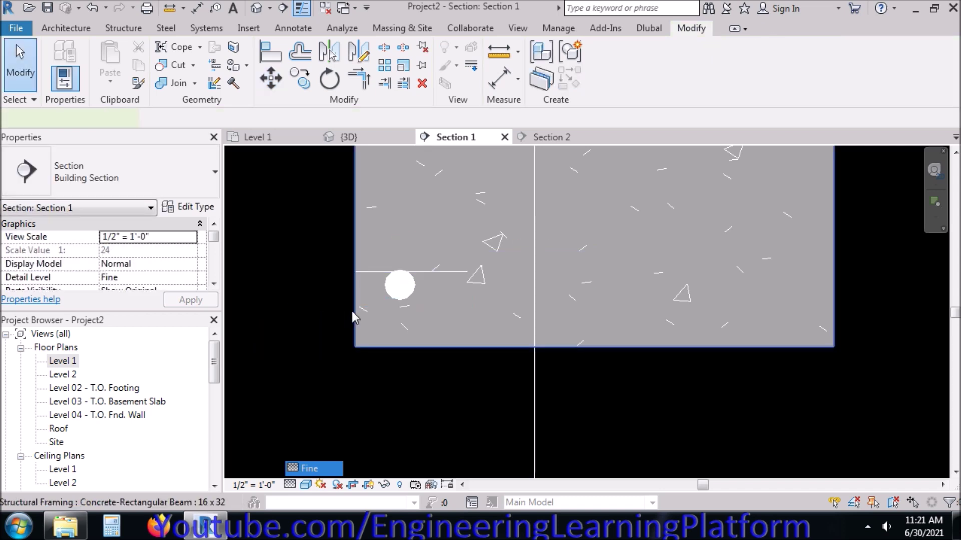
Move the vertical guide line 1.5" in from the beam's left face
{"action": "left_click", "coordinate": [352, 311]}
{"action": "left_click", "coordinate": [350, 288]}
{"action": "left_click_drag", "start_coordinate": [306, 176], "coordinate": [385, 391]}
{"action": "left_click", "coordinate": [271, 77]}
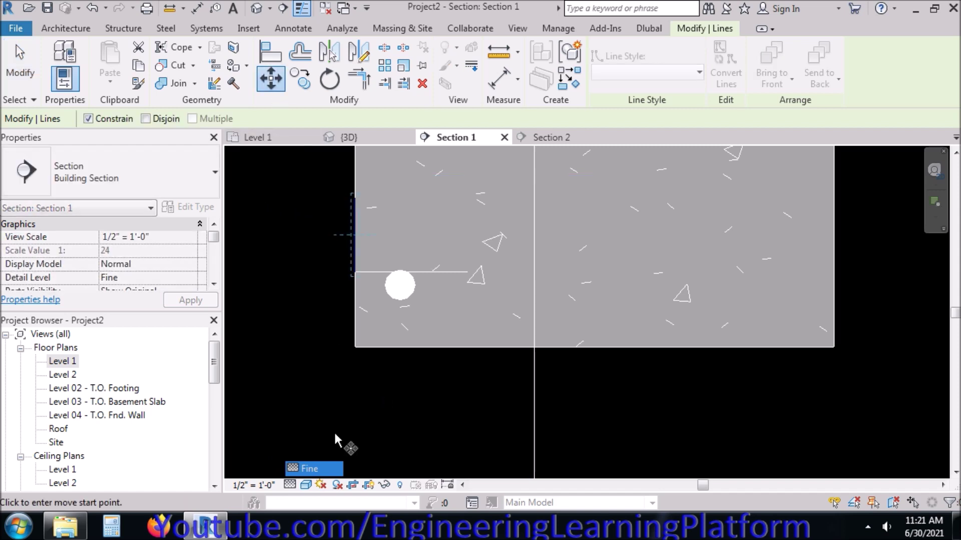
{"action": "left_click", "coordinate": [301, 426]}
{"action": "type", "text": "2"}
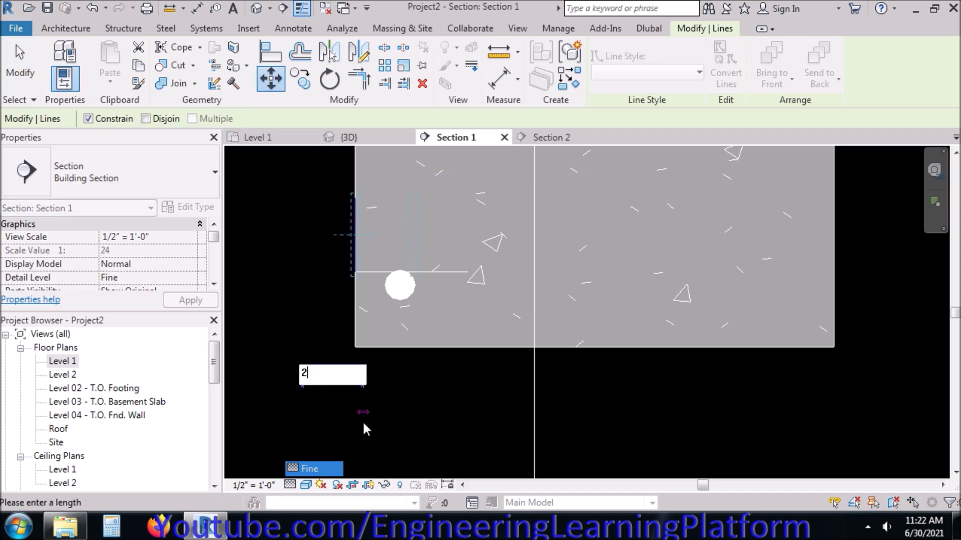
{"action": "key", "text": "BackSpace"}
{"action": "type", "text": "1.5"}
{"action": "key", "text": "Return"}
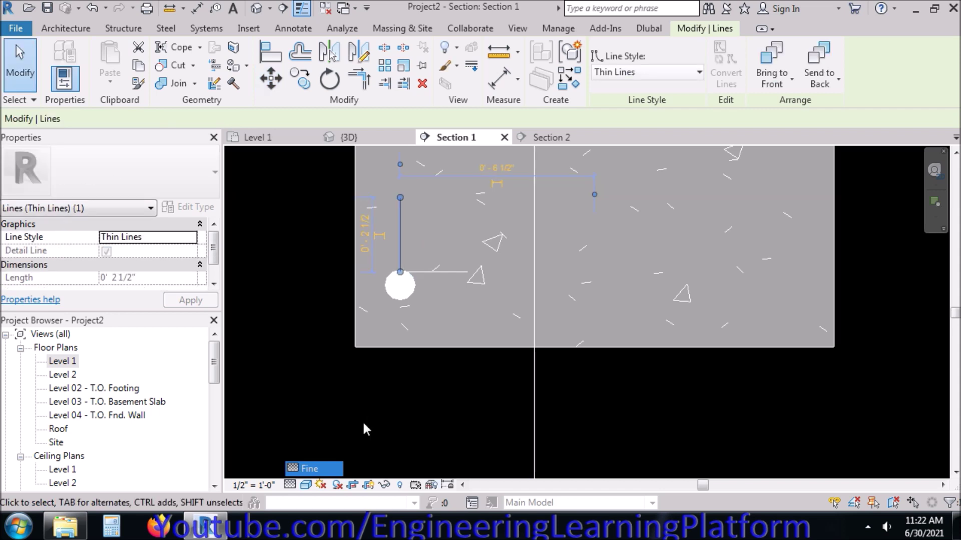
{"action": "left_click", "coordinate": [362, 420]}
Move the bottom bar in Section 1 to where the two guide lines meet
{"action": "left_click", "coordinate": [394, 284]}
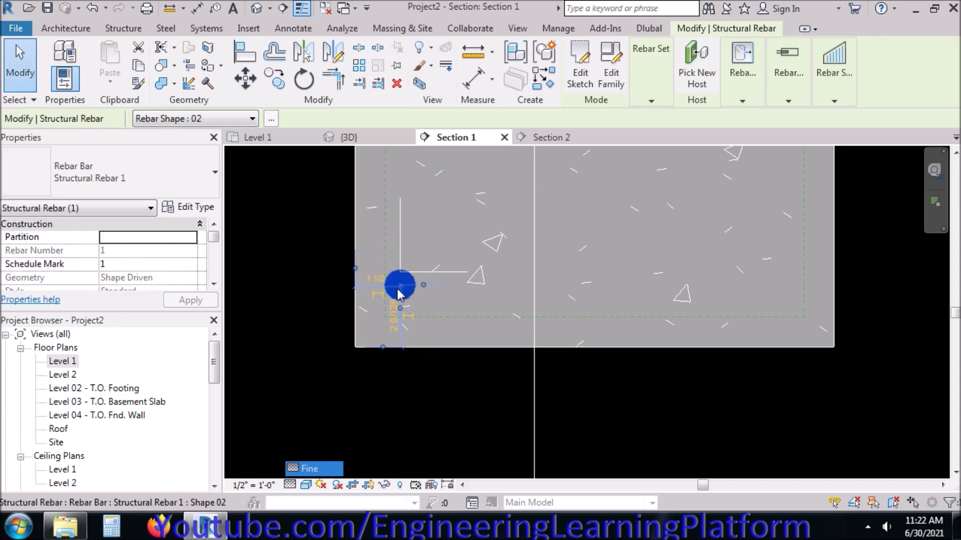
{"action": "left_click", "coordinate": [245, 78]}
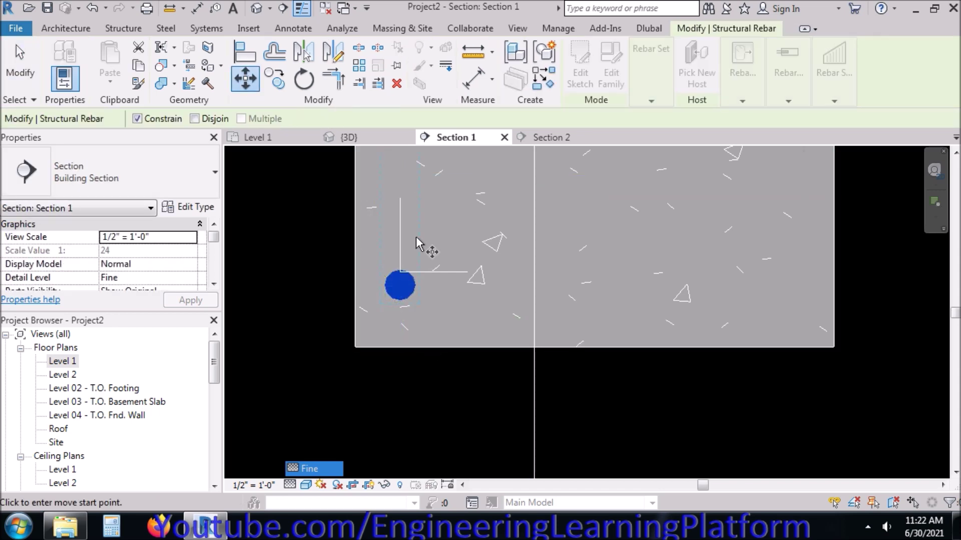
{"action": "left_click", "coordinate": [401, 288]}
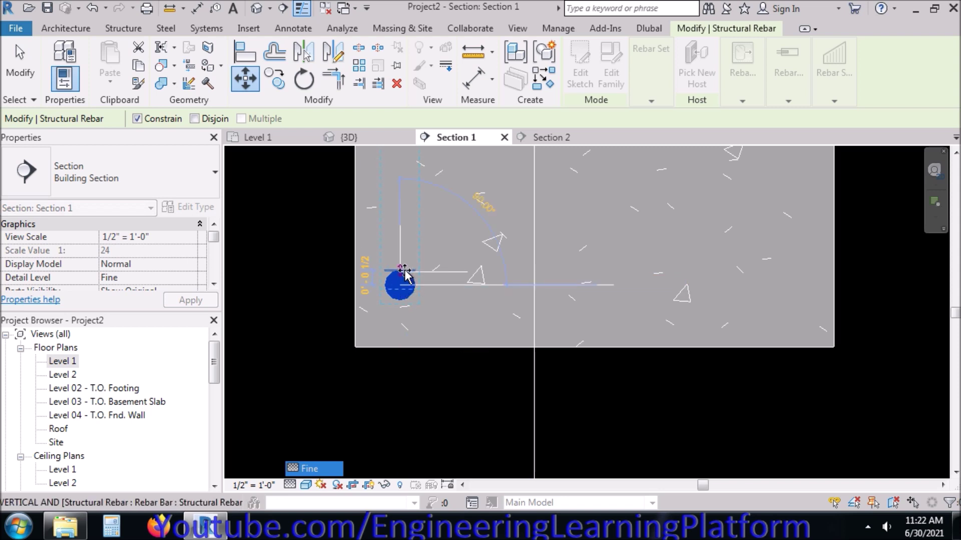
{"action": "left_click", "coordinate": [400, 273]}
{"action": "left_click", "coordinate": [440, 332]}
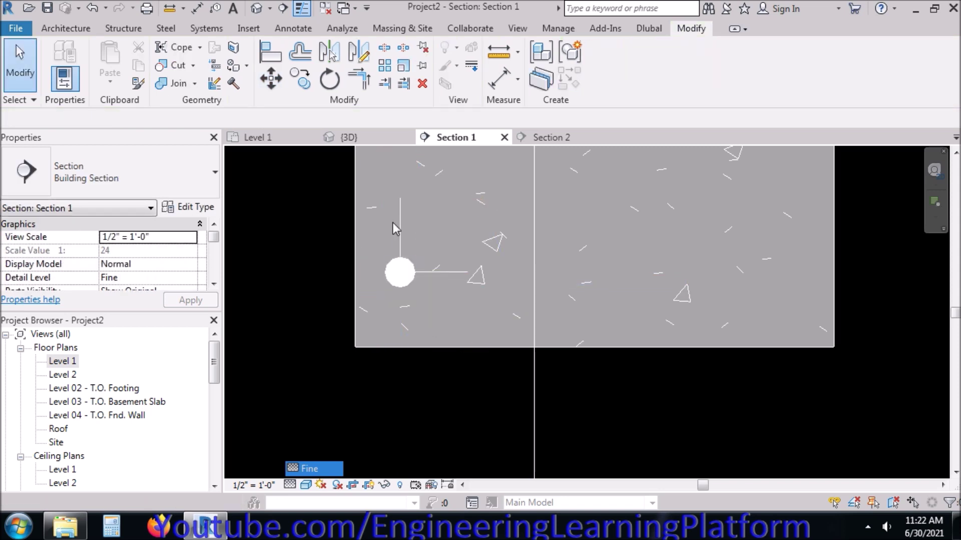
Delete the vertical and horizontal helper detail lines
{"action": "left_click_drag", "start_coordinate": [311, 165], "coordinate": [418, 279]}
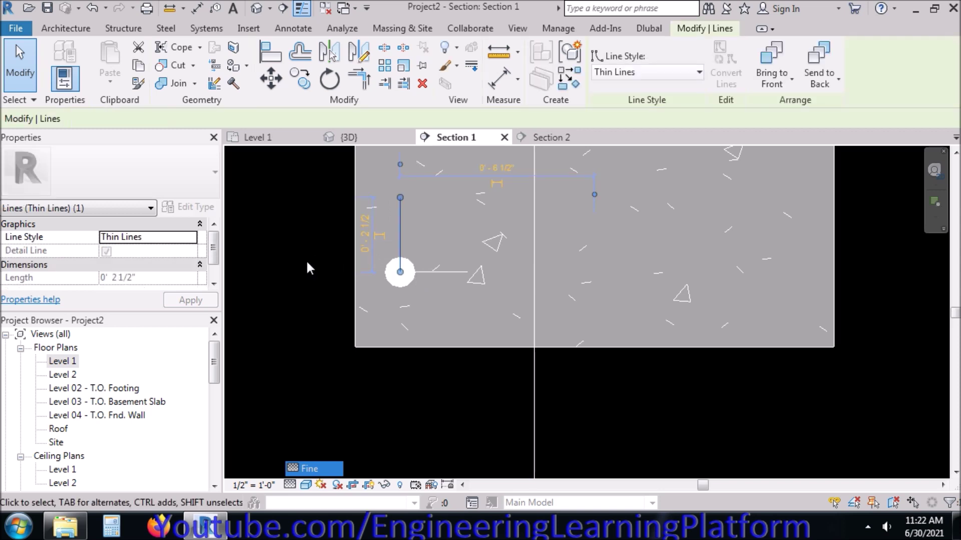
{"action": "left_click_drag", "start_coordinate": [307, 263], "coordinate": [495, 278], "text": "ctrl"}
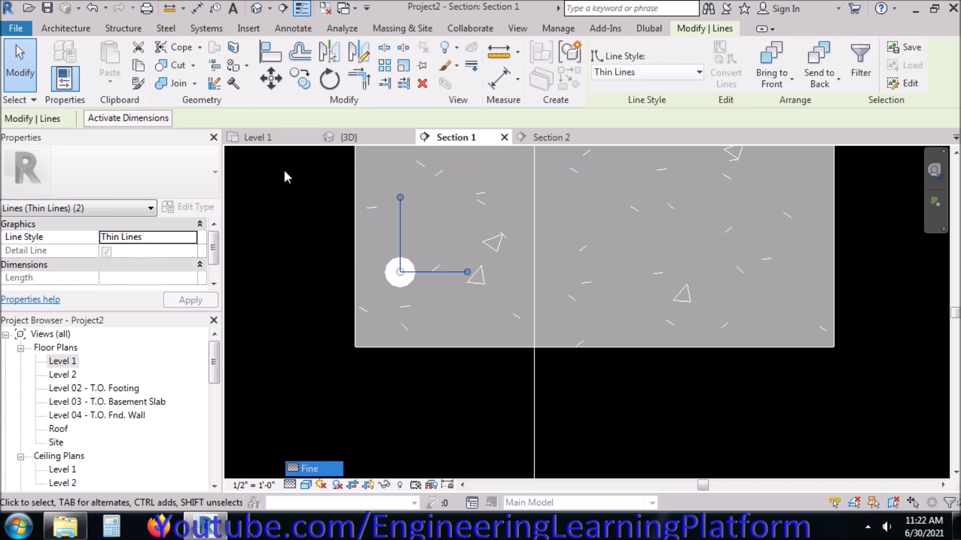
{"action": "left_click", "coordinate": [422, 83]}
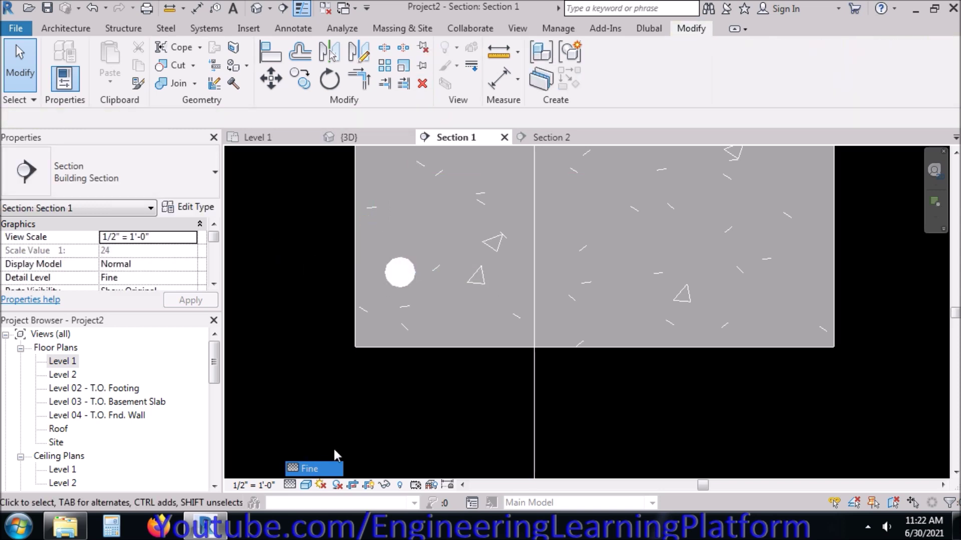
Check the beam in the {3D} view, then the rebar in Section 1
{"action": "scroll", "coordinate": [393, 412], "scroll_direction": "down", "scroll_amount": 3}
{"action": "scroll", "coordinate": [393, 413], "scroll_direction": "down", "scroll_amount": 3}
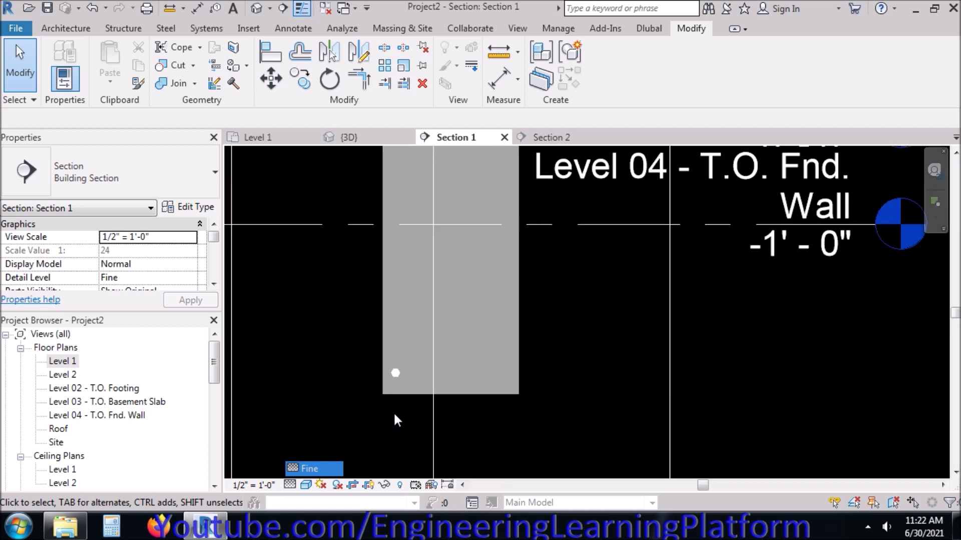
{"action": "scroll", "coordinate": [396, 406], "scroll_direction": "up", "scroll_amount": 2}
{"action": "left_click_drag", "start_coordinate": [308, 329], "coordinate": [360, 366]}
{"action": "scroll", "coordinate": [410, 419], "scroll_direction": "down", "scroll_amount": 3}
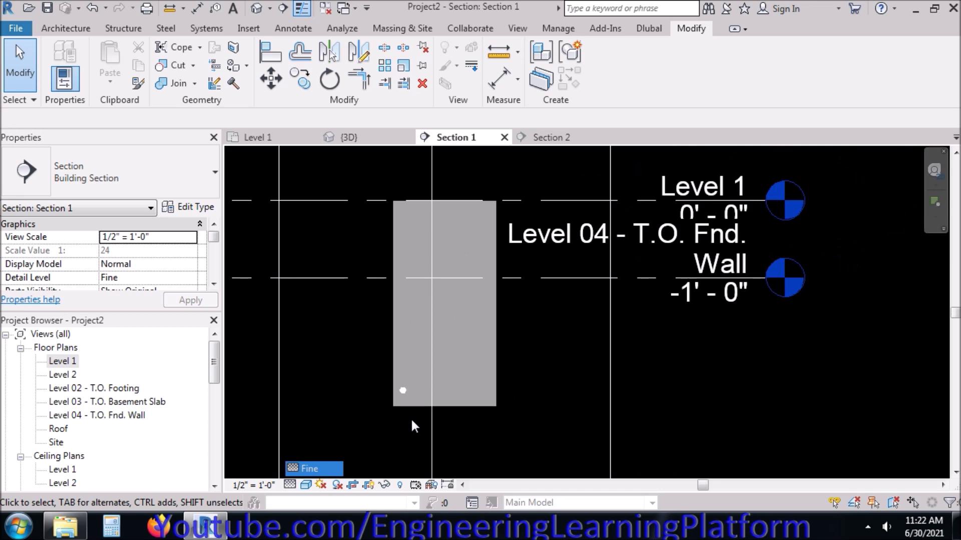
{"action": "left_click", "coordinate": [343, 139]}
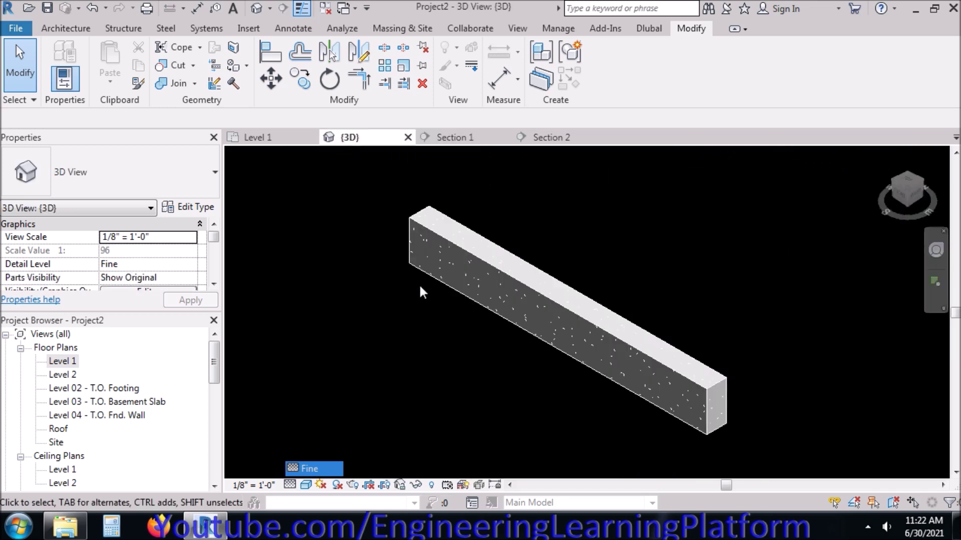
{"action": "left_click", "coordinate": [458, 138]}
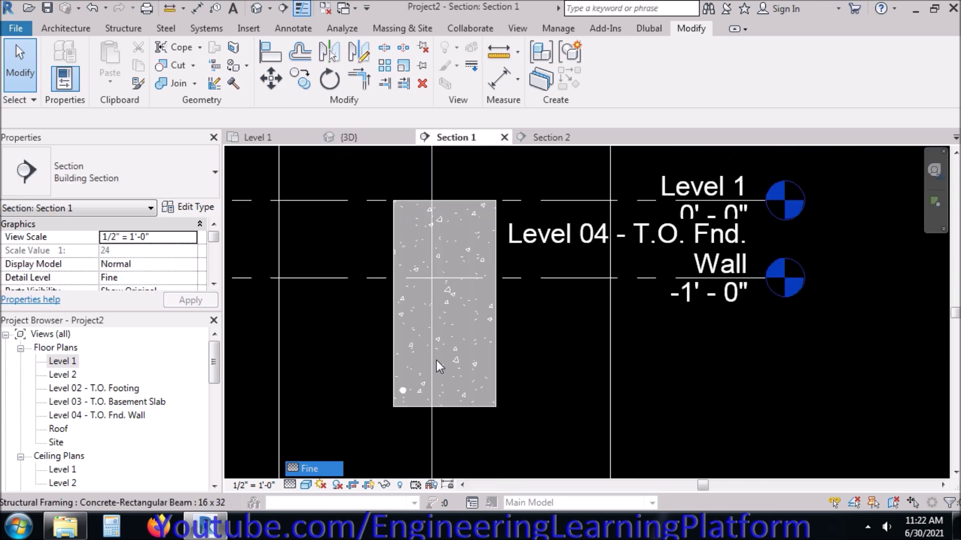
{"action": "left_click", "coordinate": [404, 393]}
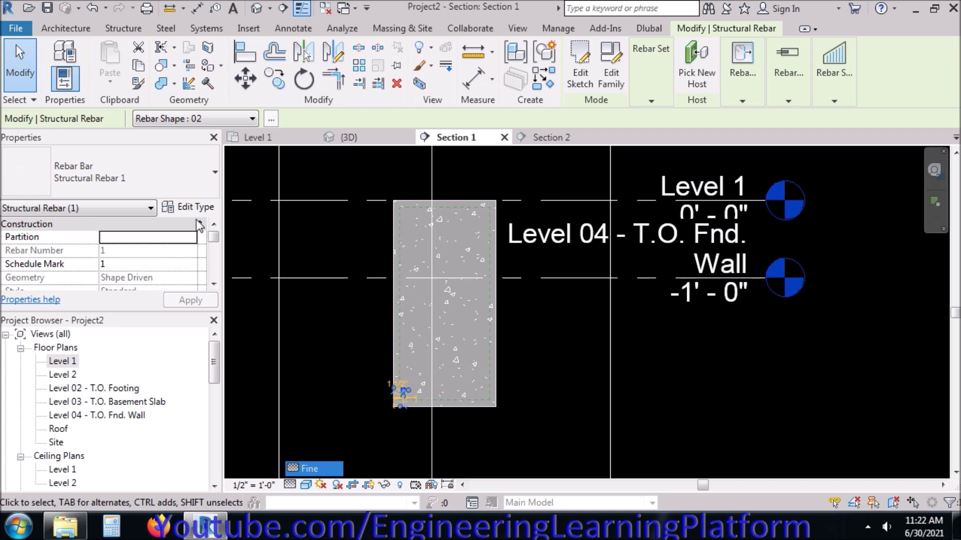
Set the Section 2 view's visual style to Wireframe
{"action": "left_click", "coordinate": [549, 140]}
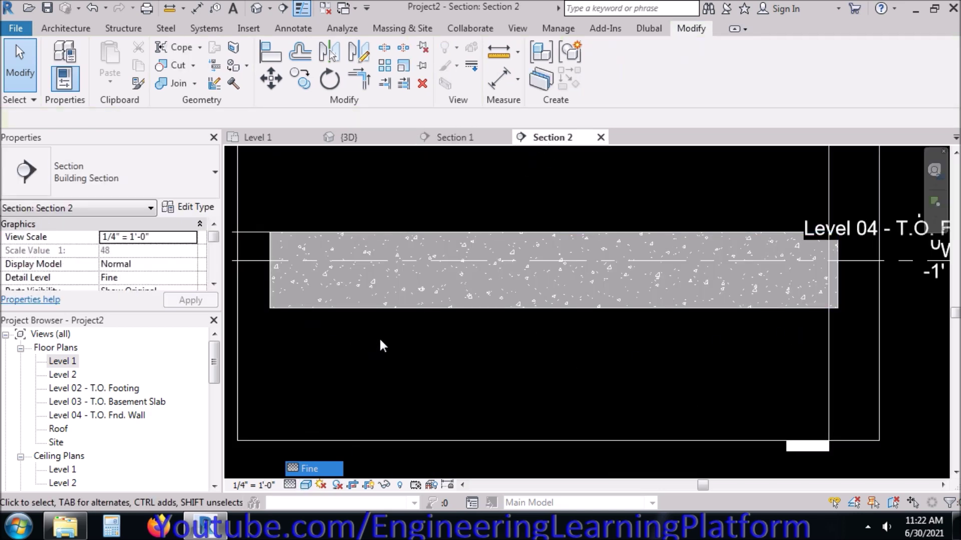
{"action": "left_click", "coordinate": [305, 485]}
{"action": "left_click", "coordinate": [340, 393]}
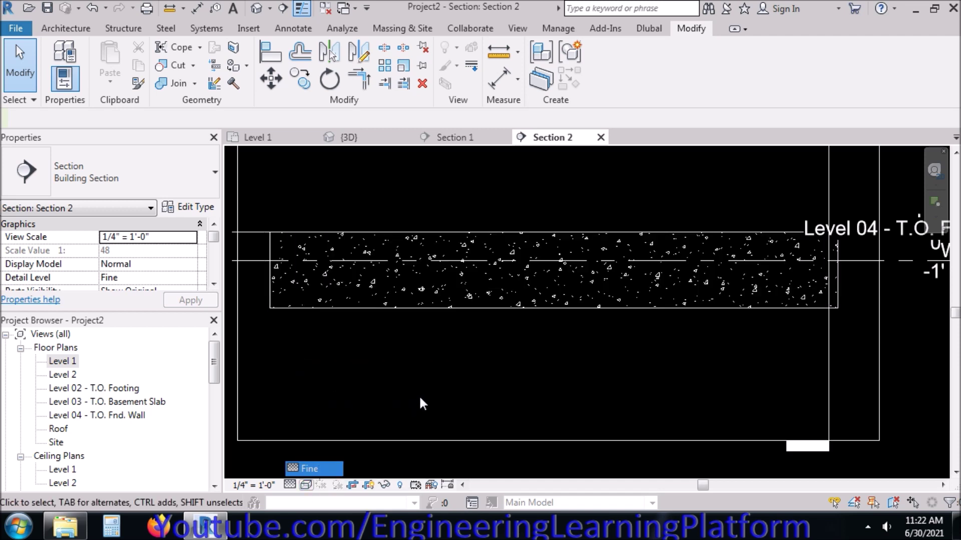
{"action": "left_click", "coordinate": [452, 133]}
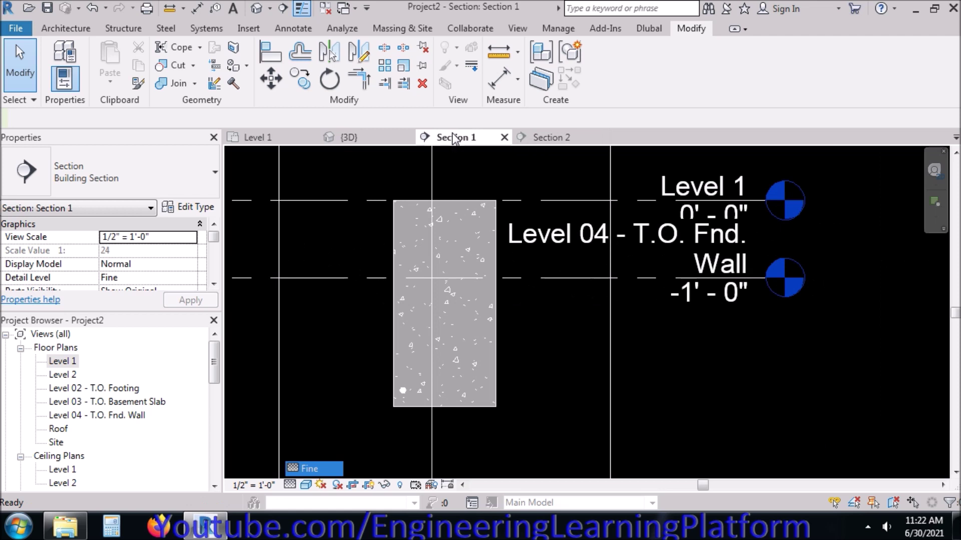
{"action": "left_click", "coordinate": [545, 139]}
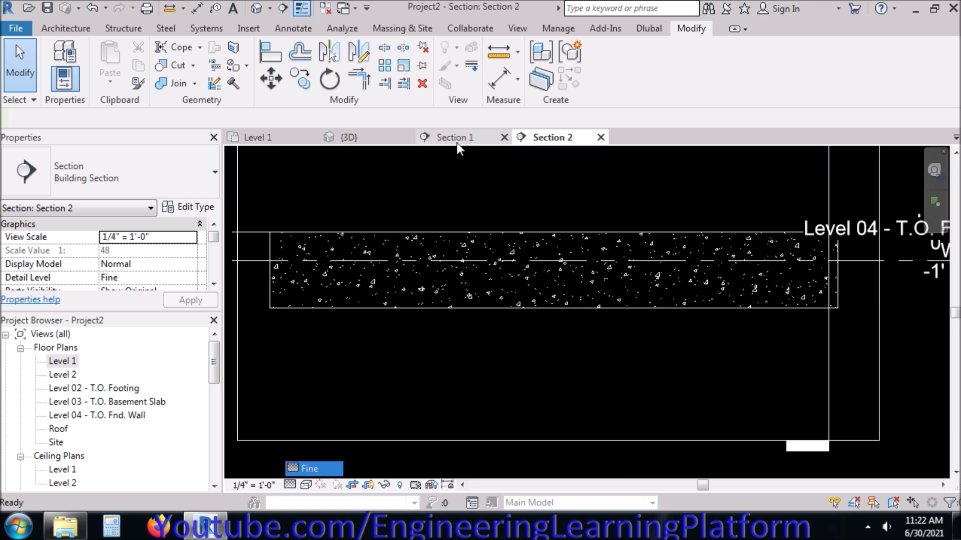
Open the Level 1 floor plan; two Move attempts are cancelled
{"action": "left_click", "coordinate": [257, 137]}
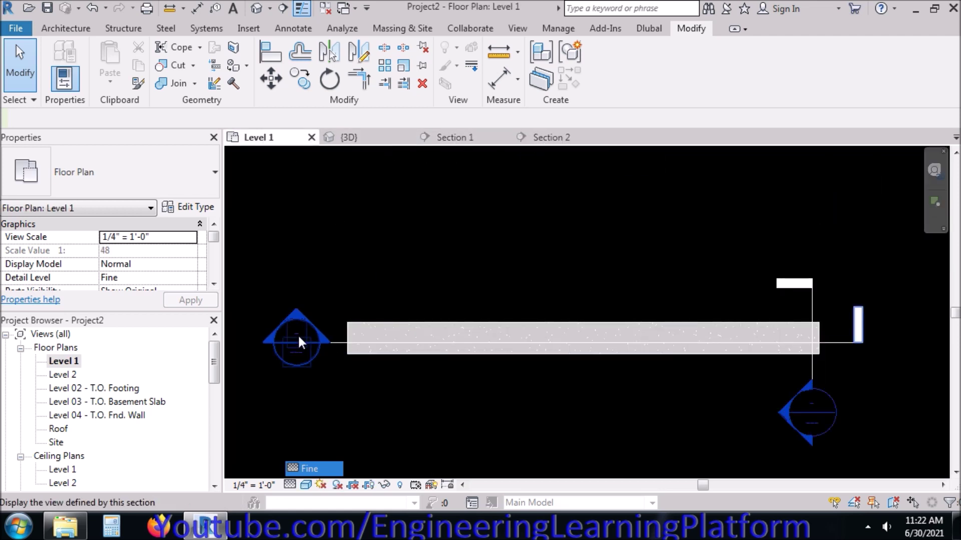
{"action": "left_click", "coordinate": [268, 87]}
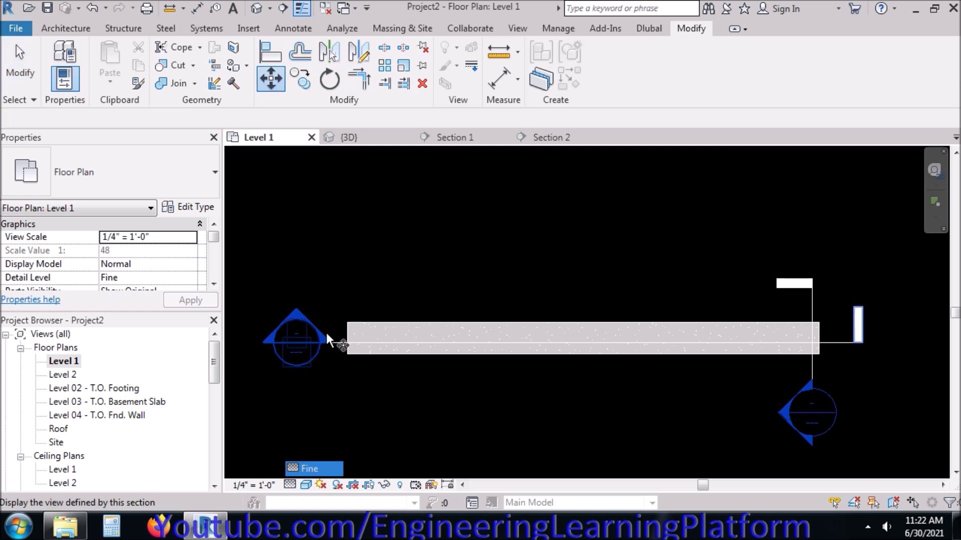
{"action": "key", "text": "Escape"}
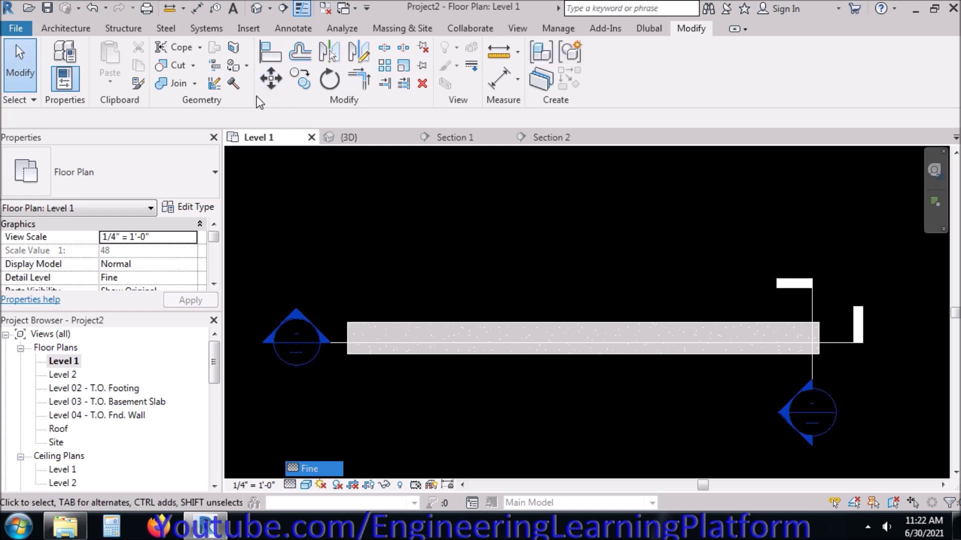
{"action": "left_click", "coordinate": [271, 78]}
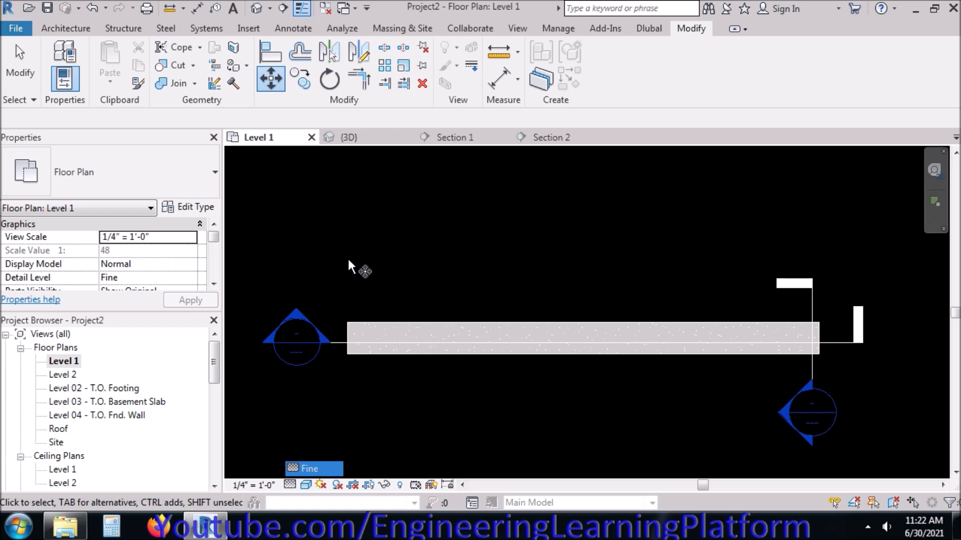
{"action": "key", "text": "Escape"}
Move the lengthwise section line 10 inches down and pull its far clip boundary upward
{"action": "left_click", "coordinate": [302, 309]}
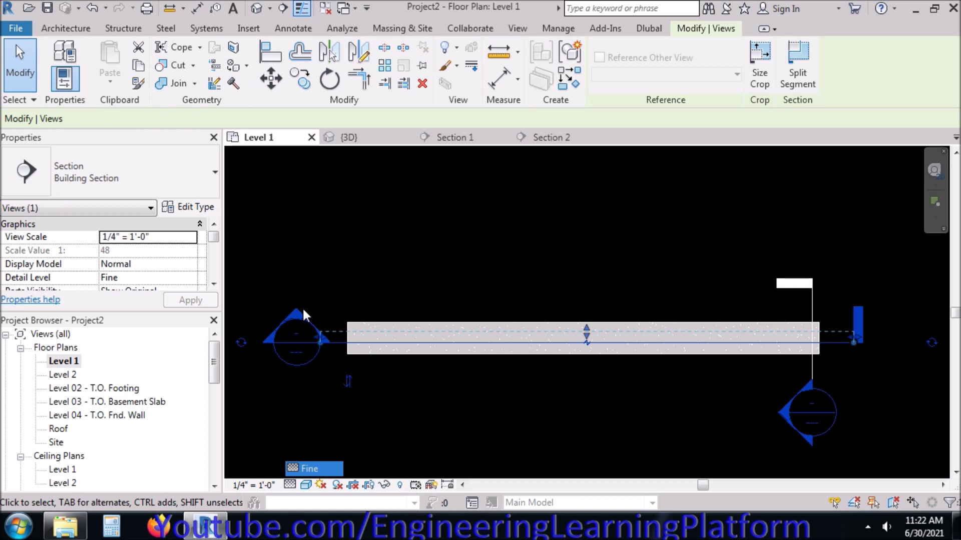
{"action": "left_click", "coordinate": [271, 85]}
{"action": "left_click", "coordinate": [349, 251]}
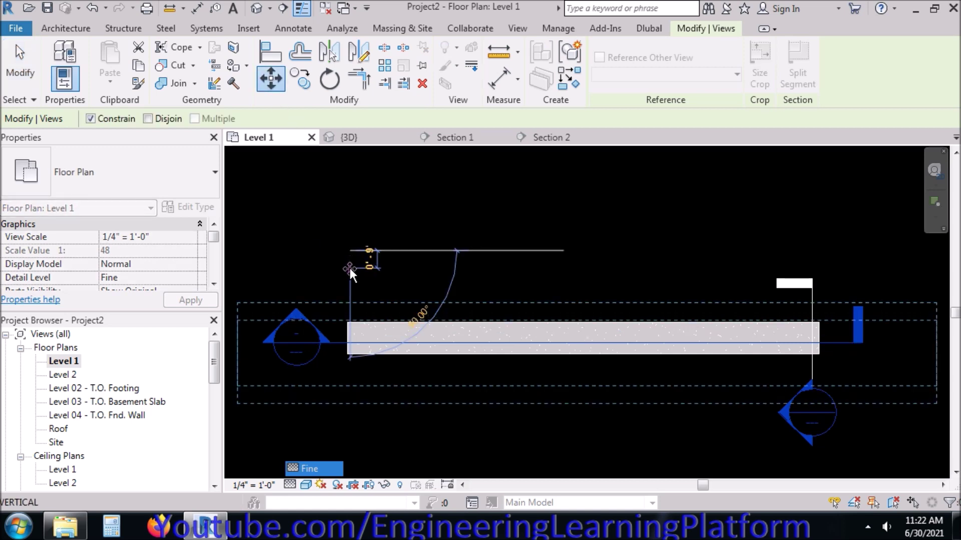
{"action": "left_click", "coordinate": [349, 269]}
{"action": "scroll", "coordinate": [328, 377], "scroll_direction": "up", "scroll_amount": 2}
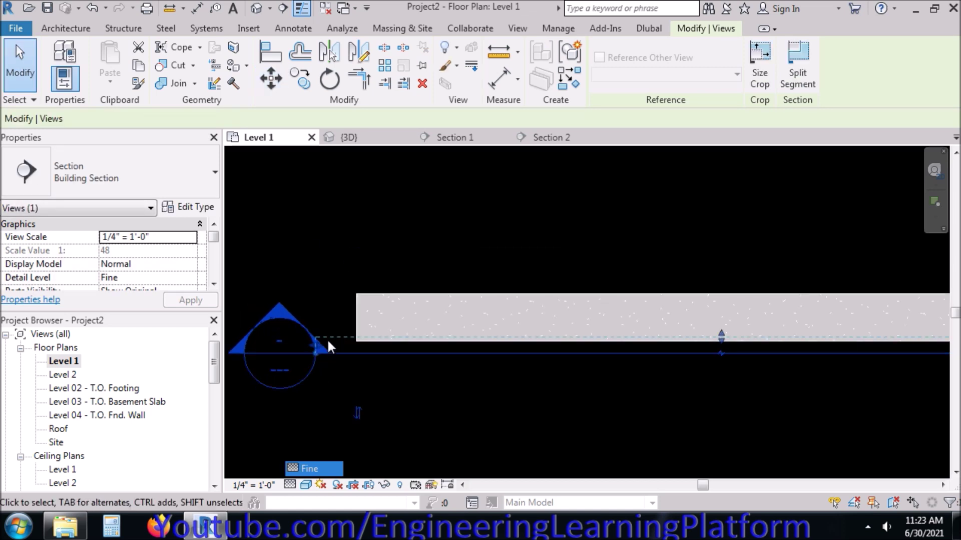
{"action": "left_click_drag", "start_coordinate": [721, 335], "coordinate": [721, 325]}
{"action": "key", "text": "Escape"}
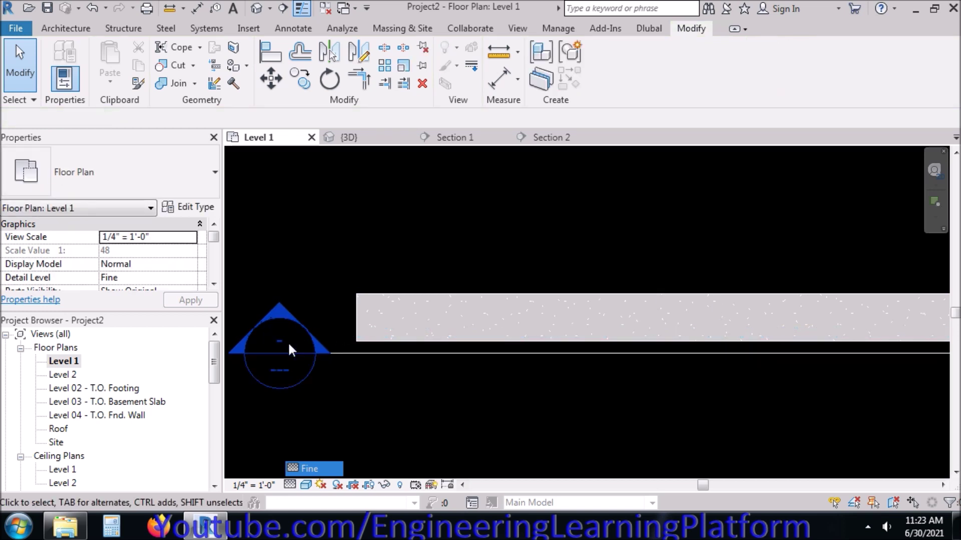
In Section 2, zoom to the rebar corner and select the hooked bottom bar
{"action": "left_click", "coordinate": [543, 136]}
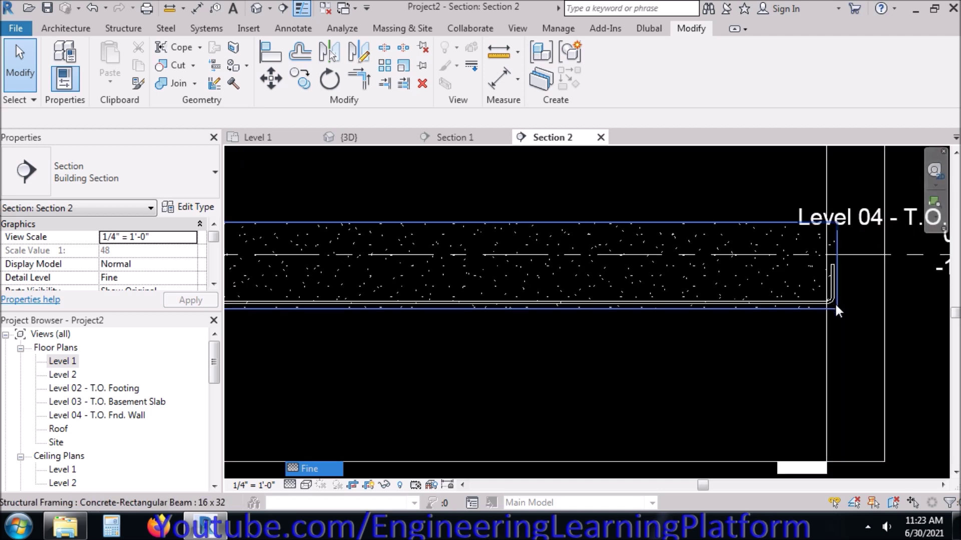
{"action": "scroll", "coordinate": [864, 324], "scroll_direction": "up", "scroll_amount": 2}
{"action": "scroll", "coordinate": [356, 301], "scroll_direction": "up", "scroll_amount": 4}
{"action": "scroll", "coordinate": [356, 303], "scroll_direction": "up", "scroll_amount": 2}
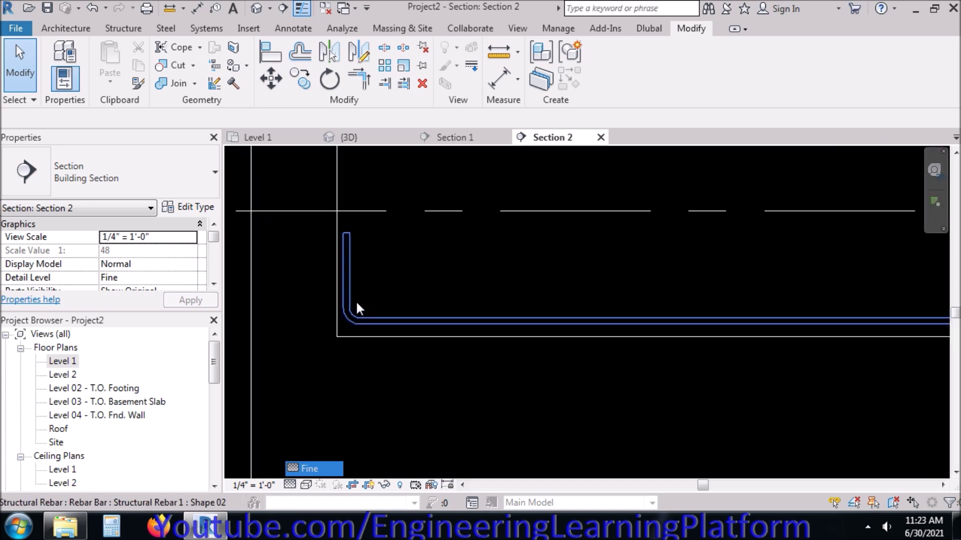
{"action": "scroll", "coordinate": [323, 298], "scroll_direction": "down", "scroll_amount": 4}
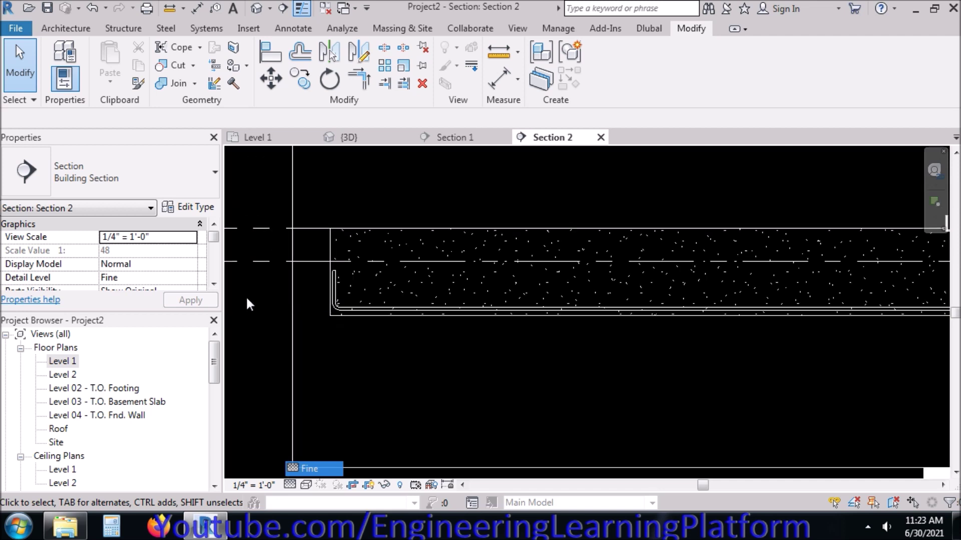
{"action": "left_click", "coordinate": [340, 306]}
{"action": "left_click", "coordinate": [213, 283]}
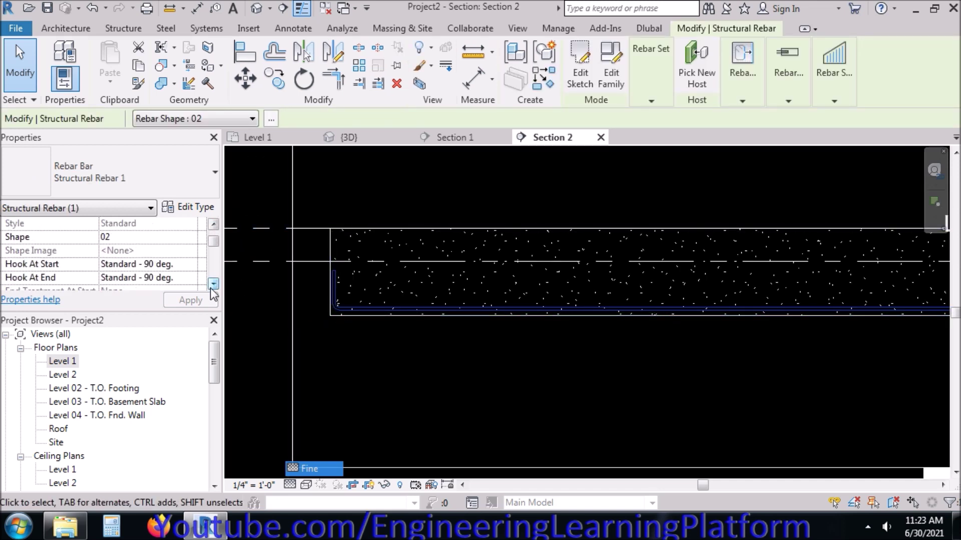
Set the bottom bar's length B to 19' 6" in Properties, apply it, and deselect
{"action": "left_click", "coordinate": [213, 283]}
{"action": "left_click", "coordinate": [213, 284]}
{"action": "left_click", "coordinate": [213, 283]}
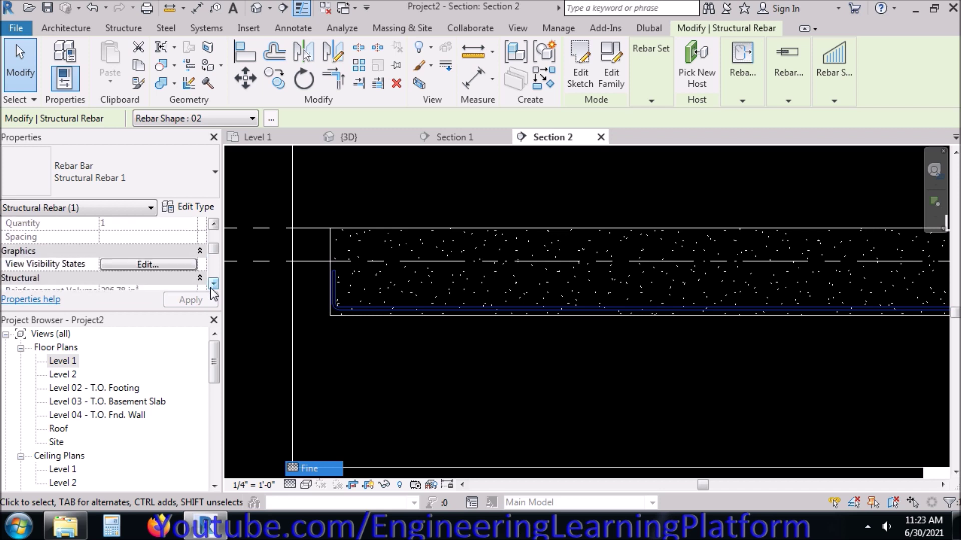
{"action": "left_click", "coordinate": [213, 283]}
{"action": "left_click", "coordinate": [213, 283]}
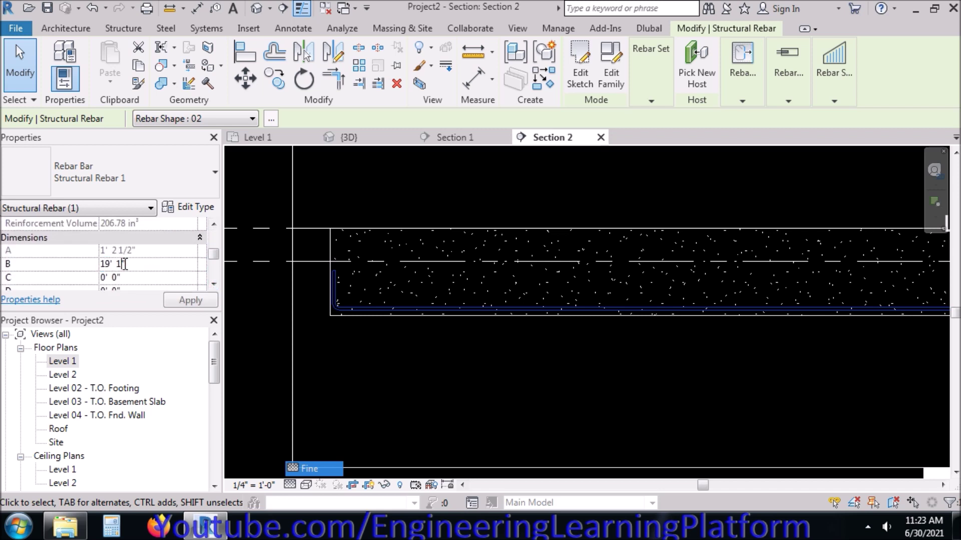
{"action": "left_click", "coordinate": [190, 301]}
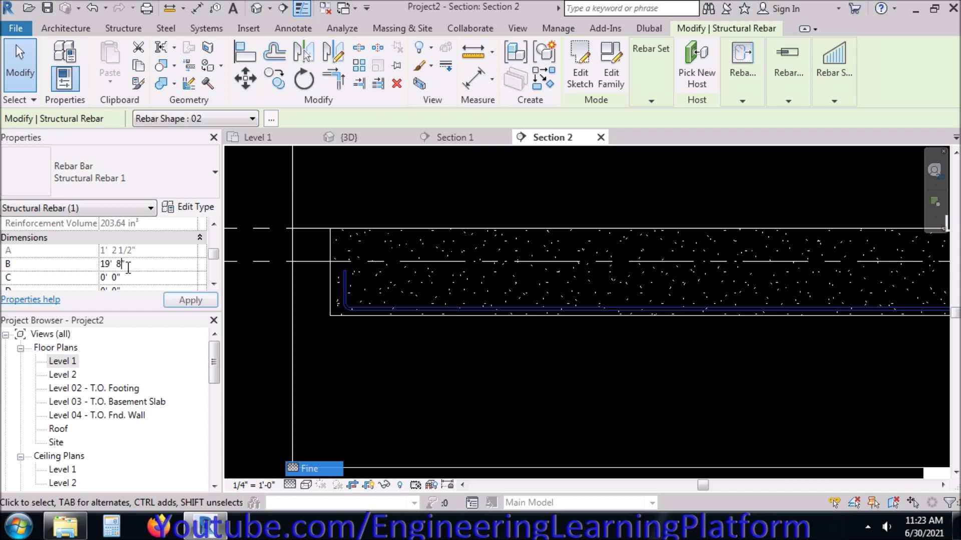
{"action": "left_click", "coordinate": [306, 311]}
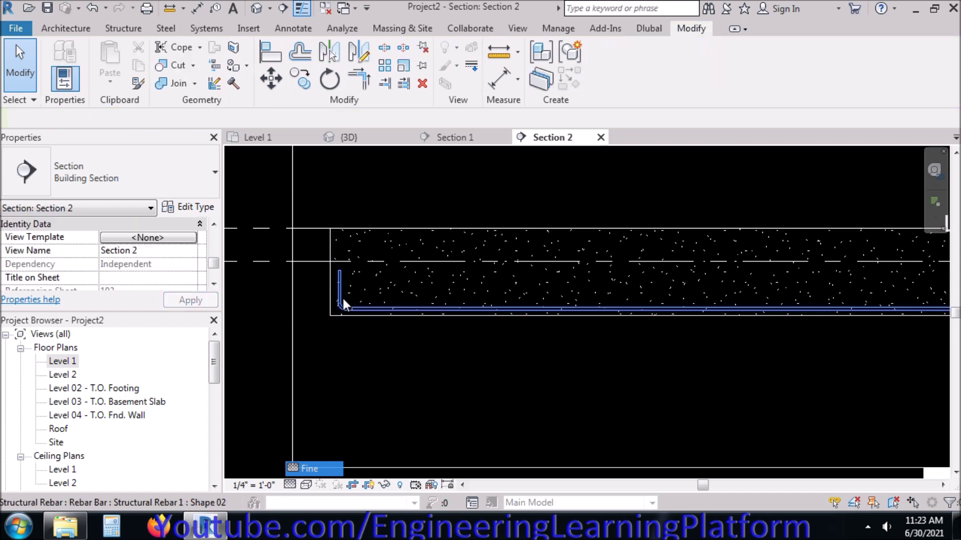
{"action": "scroll", "coordinate": [343, 298], "scroll_direction": "up", "scroll_amount": 2}
{"action": "scroll", "coordinate": [342, 296], "scroll_direction": "down", "scroll_amount": 5}
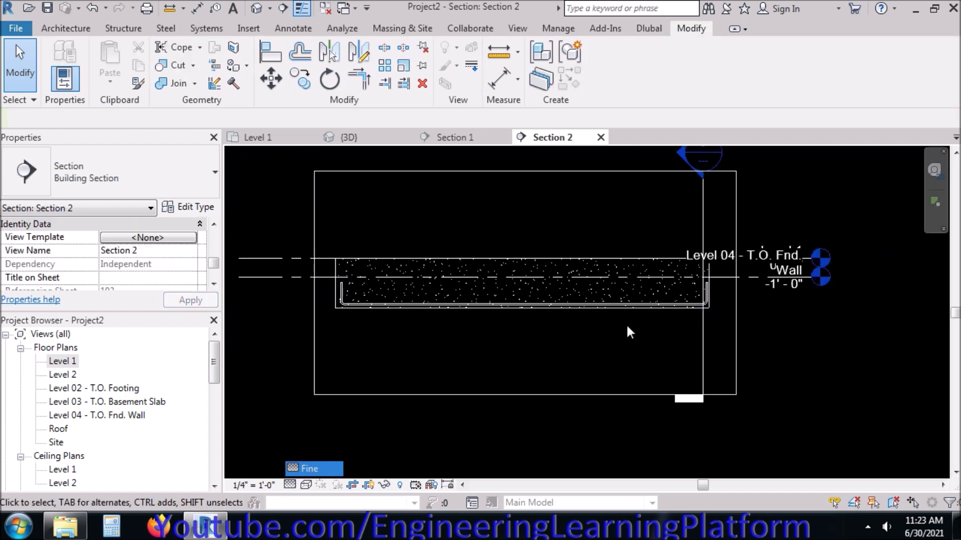
{"action": "scroll", "coordinate": [697, 308], "scroll_direction": "up", "scroll_amount": 3}
{"action": "scroll", "coordinate": [670, 334], "scroll_direction": "down", "scroll_amount": 2}
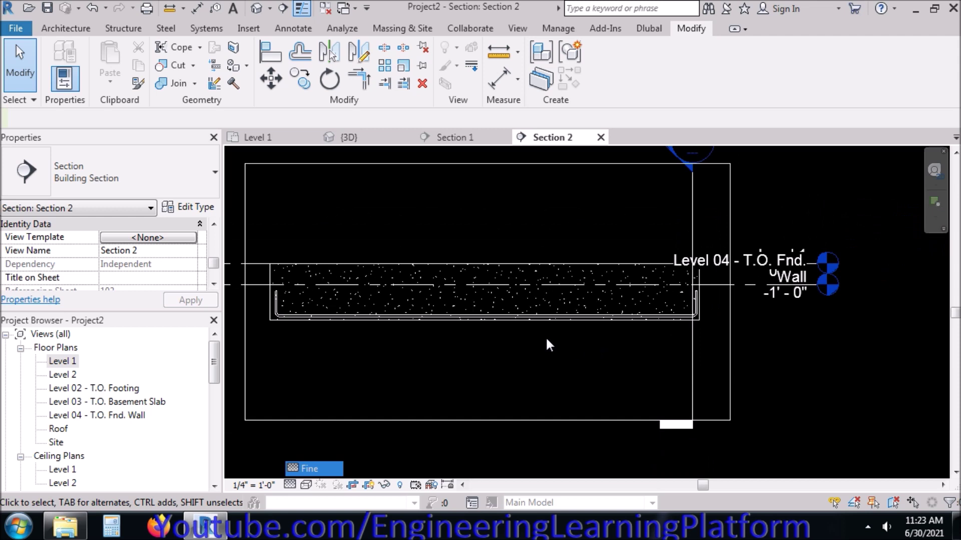
In Section 1, draw detail lines along the beam's vertical and horizontal centrelines
{"action": "left_click", "coordinate": [457, 136]}
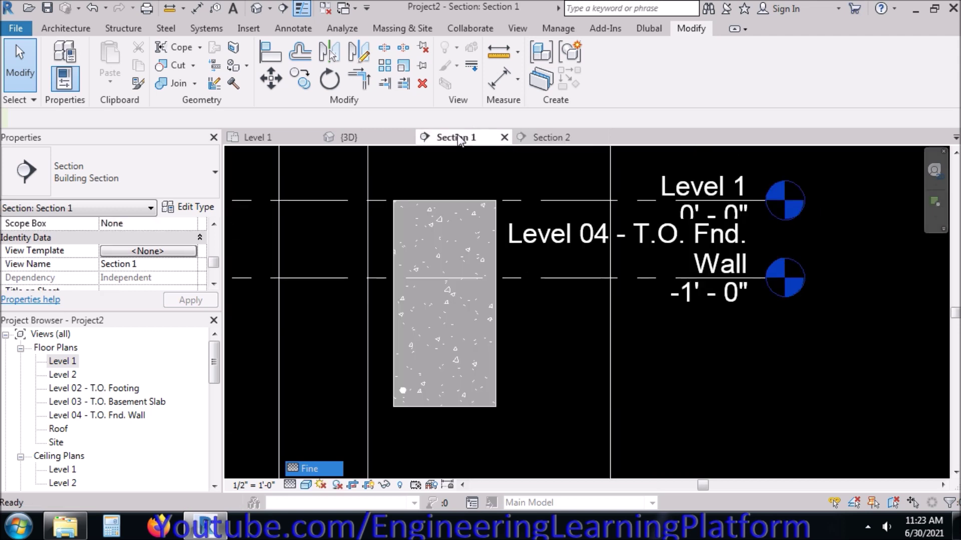
{"action": "left_click", "coordinate": [403, 393]}
{"action": "left_click", "coordinate": [537, 400]}
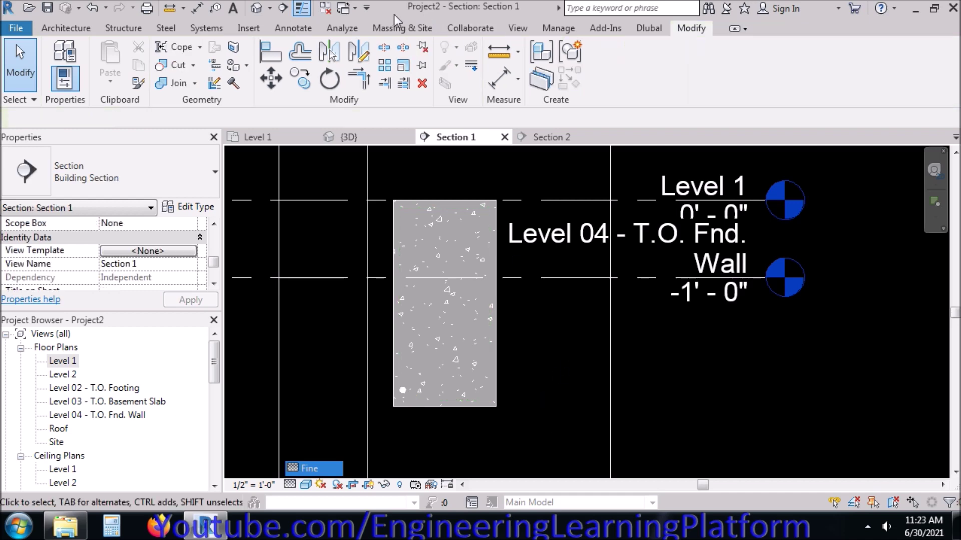
{"action": "left_click", "coordinate": [283, 30]}
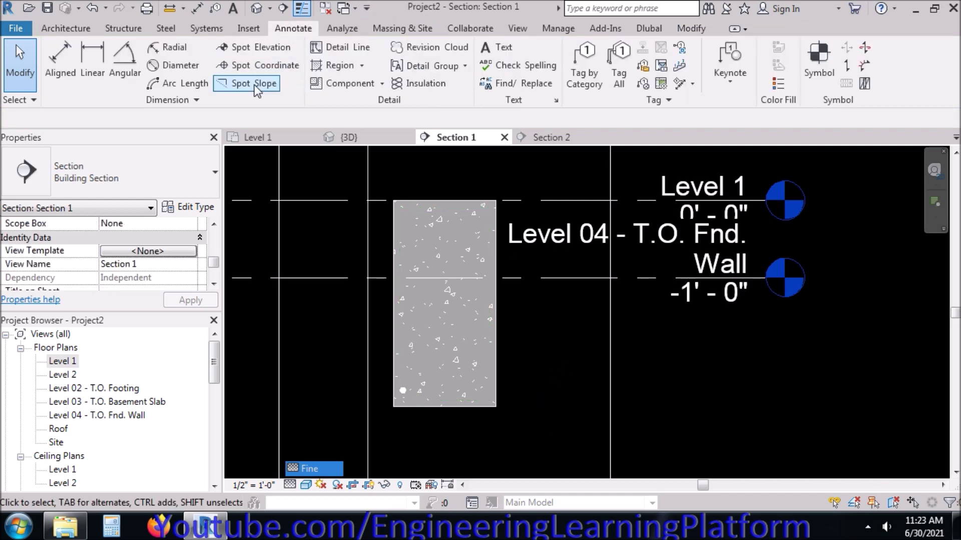
{"action": "left_click", "coordinate": [354, 52]}
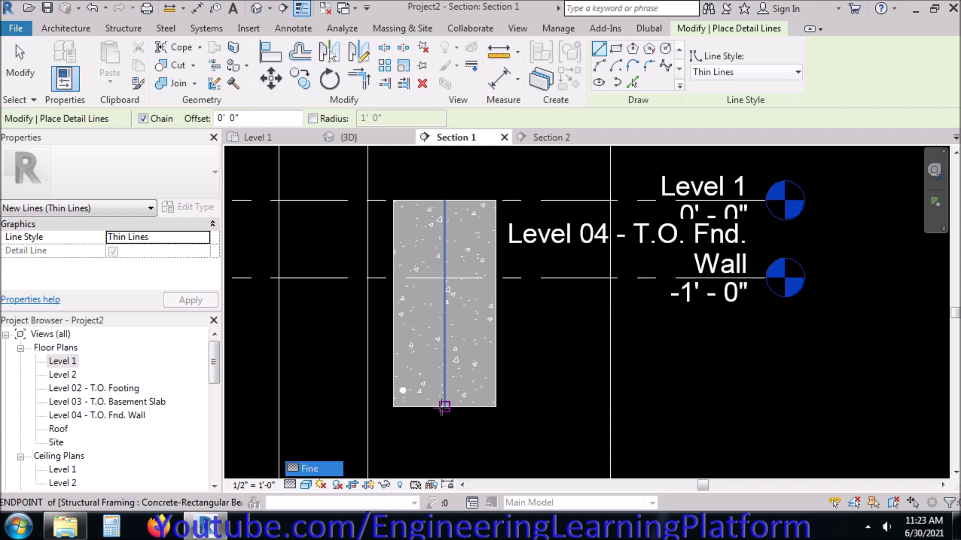
{"action": "left_click", "coordinate": [445, 406]}
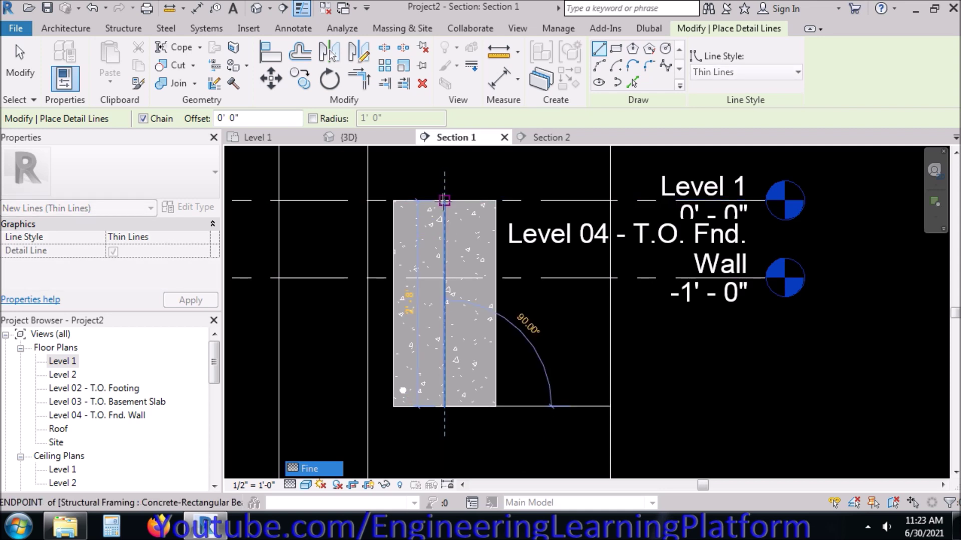
{"action": "left_click", "coordinate": [465, 246]}
{"action": "key", "text": "Escape"}
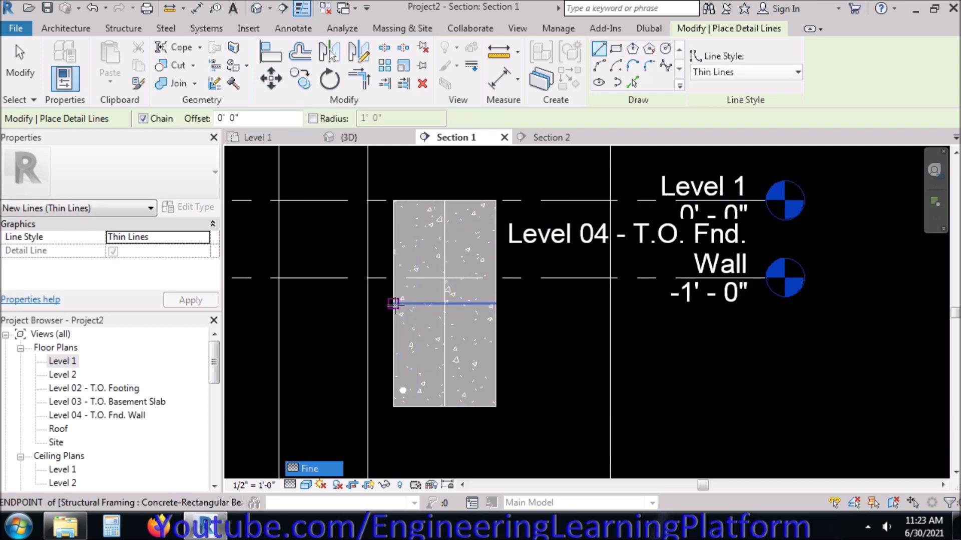
{"action": "left_click", "coordinate": [394, 304]}
{"action": "left_click", "coordinate": [495, 304]}
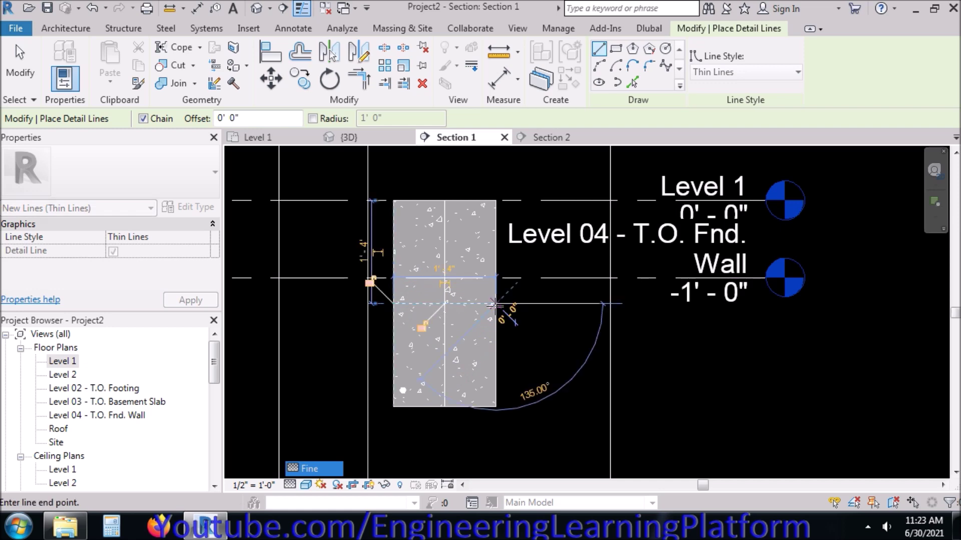
{"action": "key", "text": "Escape"}
{"action": "key", "text": "Escape"}
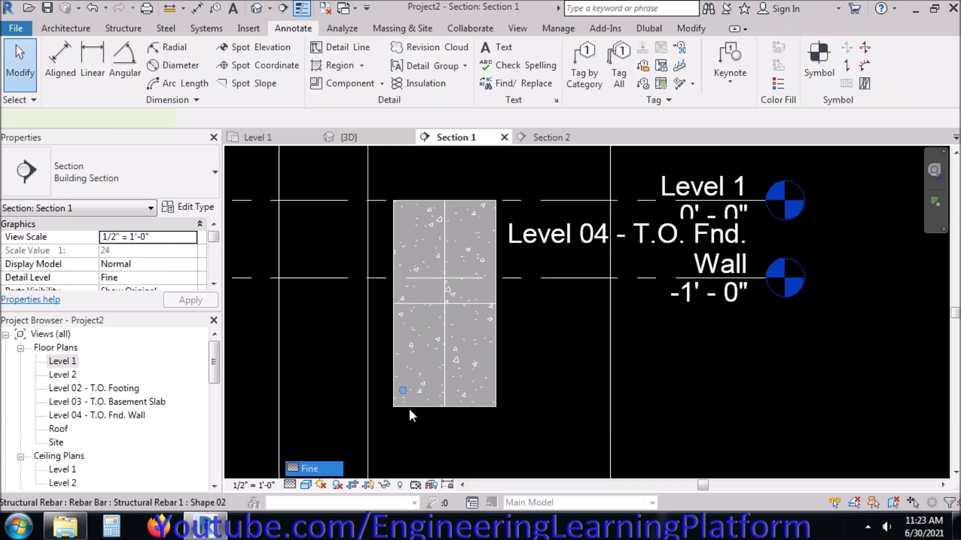
Mirror the bottom-left bar across the vertical centreline to the bottom-right corner
{"action": "left_click", "coordinate": [409, 411]}
{"action": "key", "text": "m"}
{"action": "key", "text": "m"}
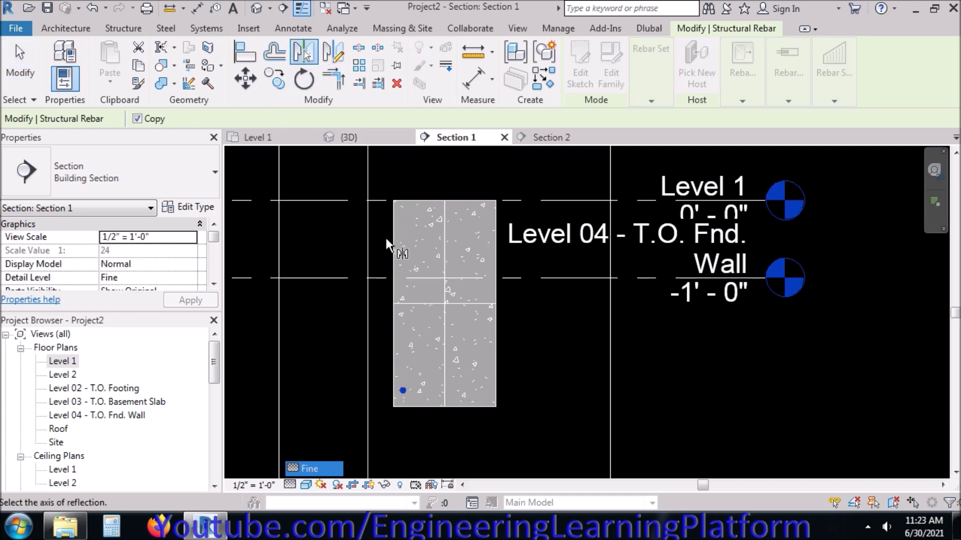
{"action": "left_click", "coordinate": [442, 339]}
{"action": "left_click", "coordinate": [466, 443]}
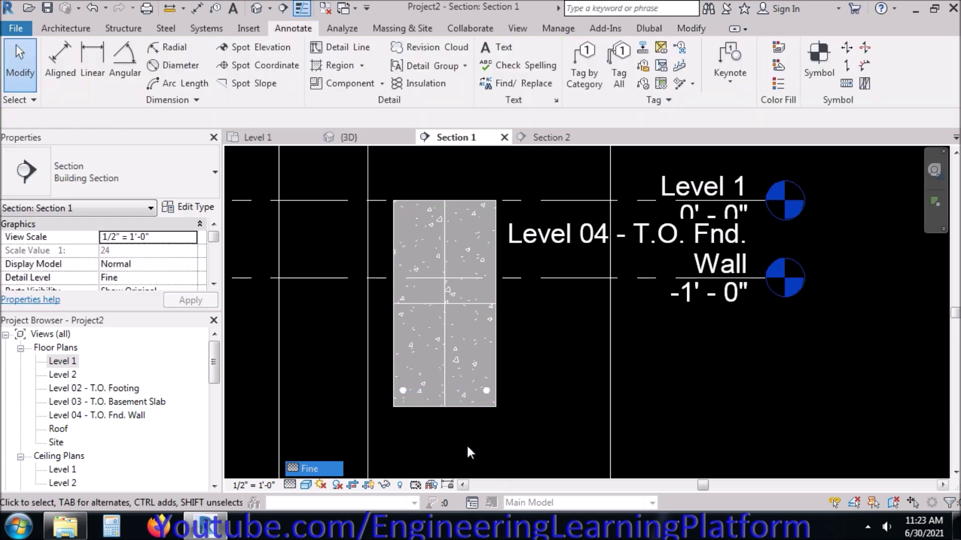
Mirror-copy both bottom bars across the horizontal centreline to the top corners
{"action": "left_click_drag", "start_coordinate": [426, 388], "coordinate": [482, 393]}
{"action": "left_click", "coordinate": [479, 394]}
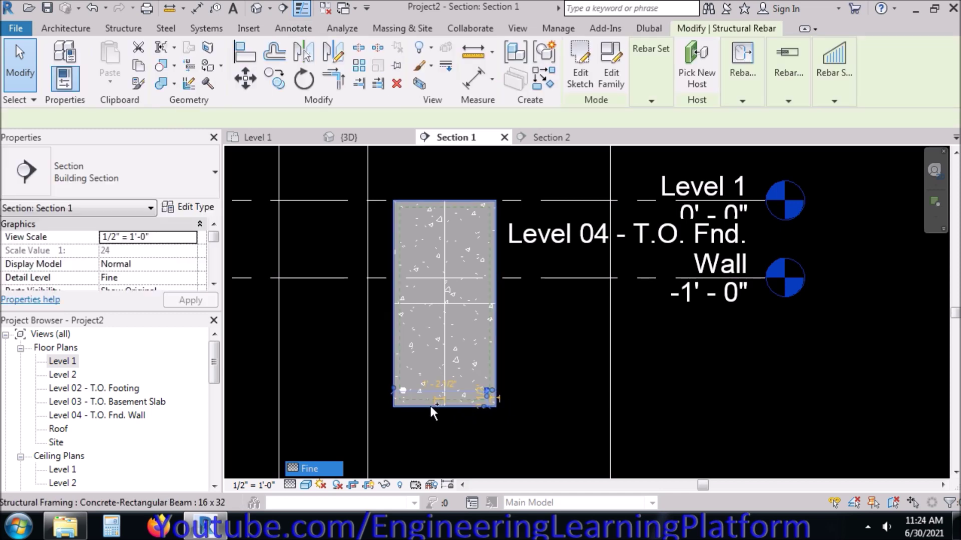
{"action": "left_click", "coordinate": [404, 390], "text": "ctrl"}
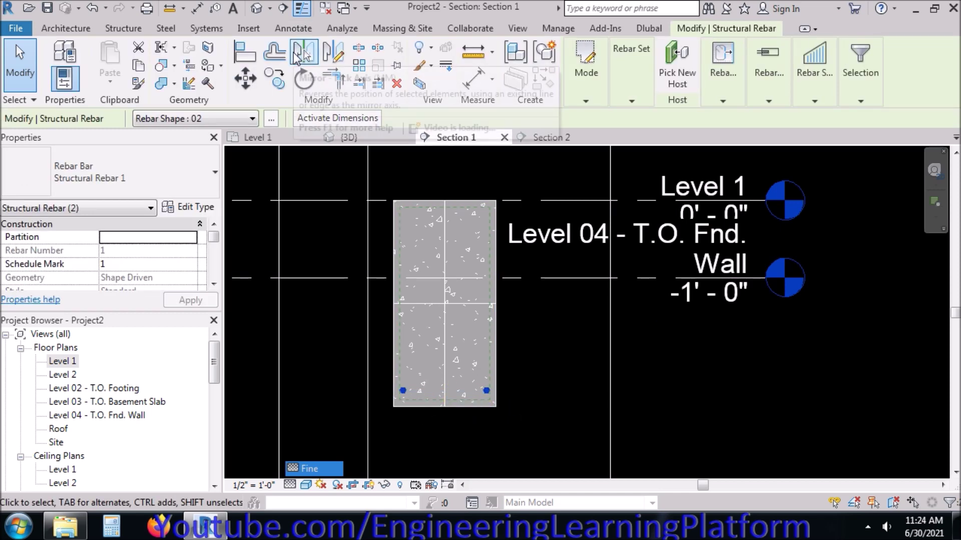
{"action": "left_click", "coordinate": [303, 53]}
{"action": "left_click", "coordinate": [456, 304]}
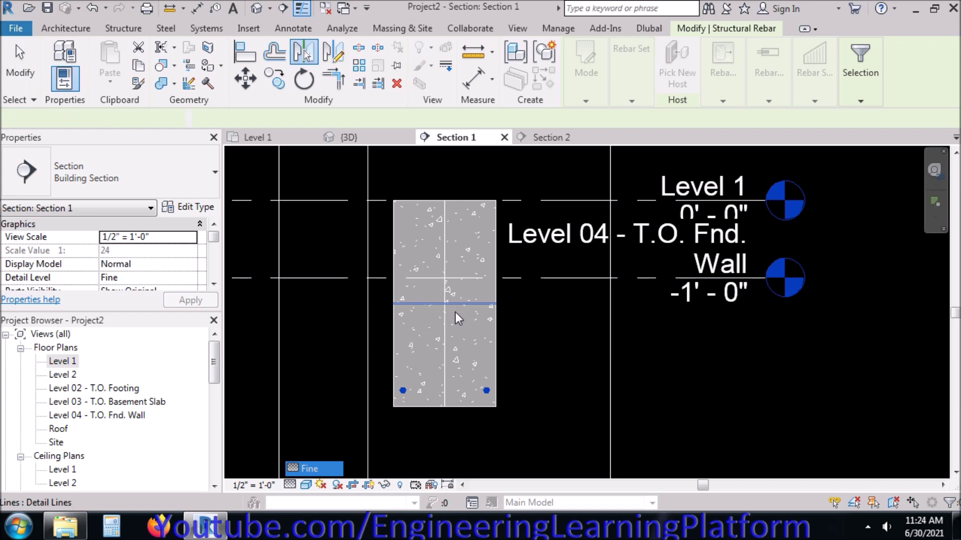
{"action": "key", "text": "Escape"}
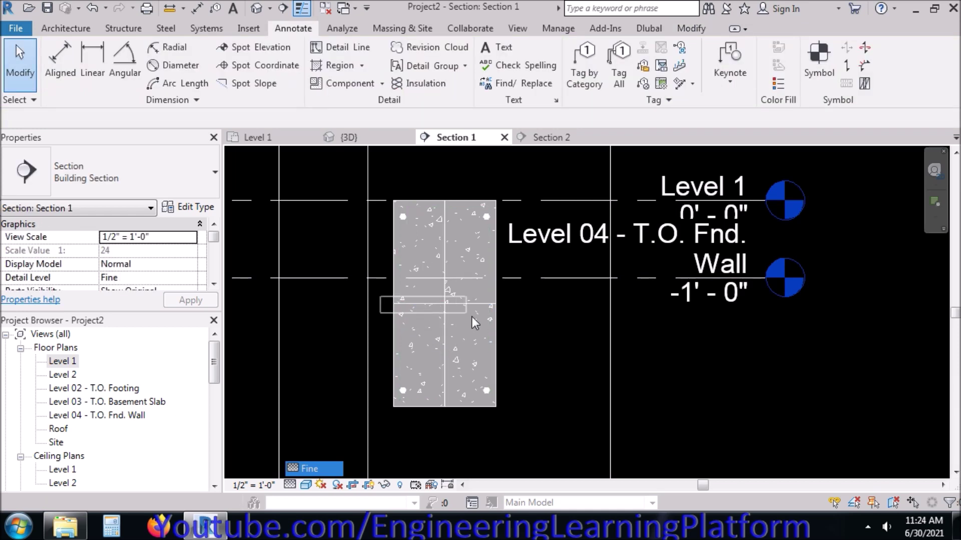
Delete the horizontal and vertical reference lines
{"action": "left_click", "coordinate": [493, 304]}
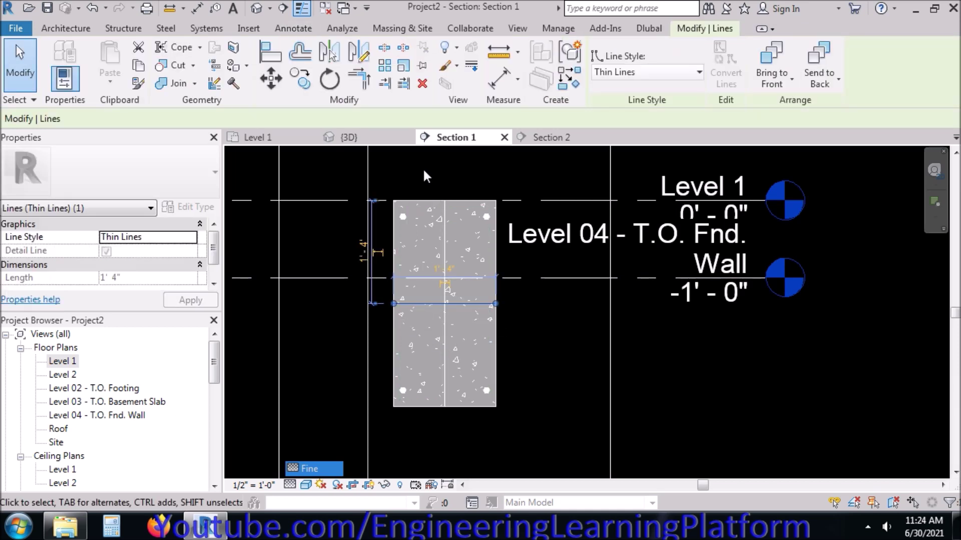
{"action": "left_click_drag", "start_coordinate": [427, 178], "coordinate": [463, 451]}
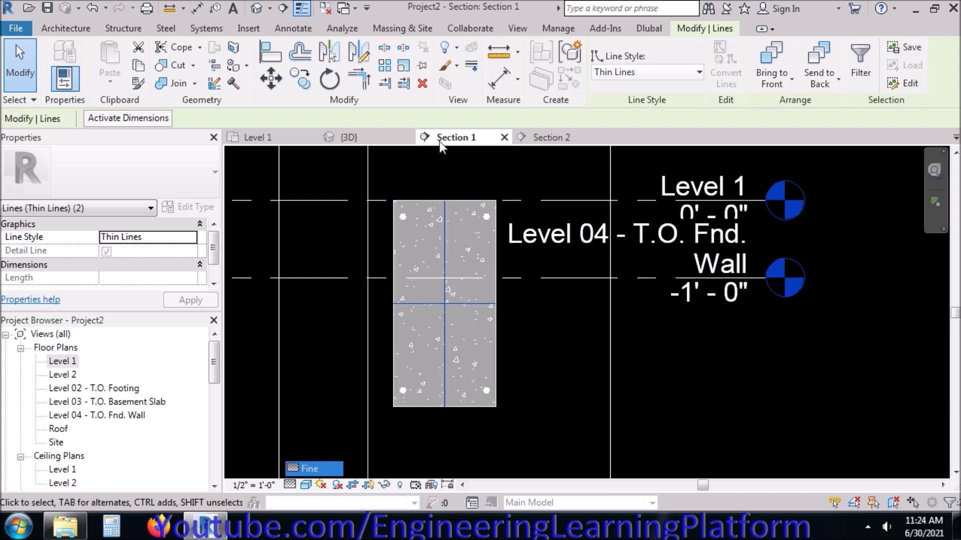
{"action": "left_click", "coordinate": [416, 85]}
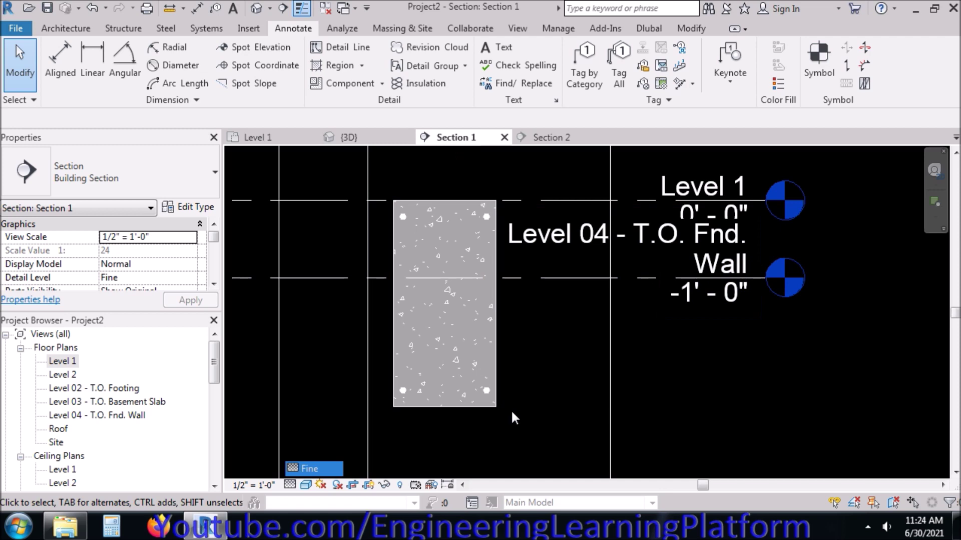
In Section 2, set the longitudinal bar's B dimension to 19' 6" and apply
{"action": "left_click", "coordinate": [540, 138]}
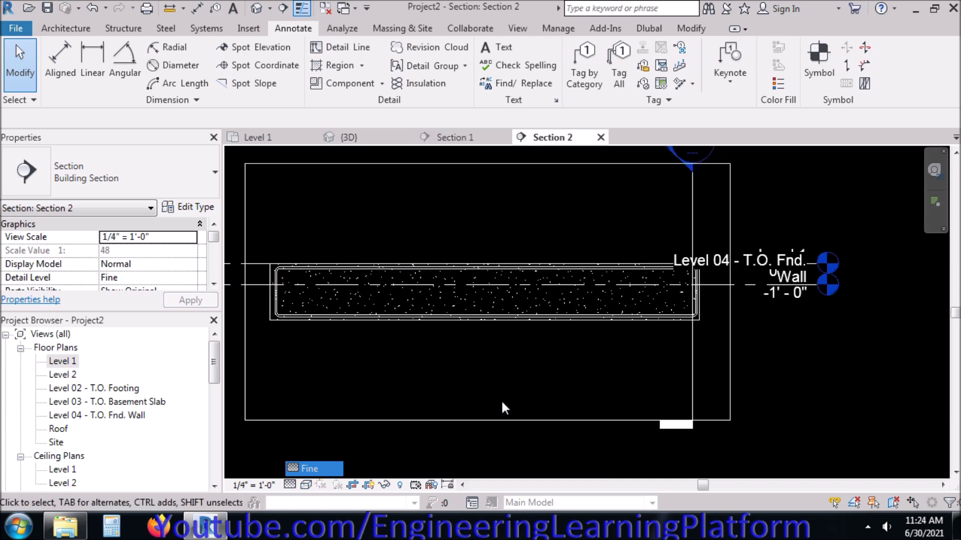
{"action": "scroll", "coordinate": [701, 311], "scroll_direction": "up", "scroll_amount": 5}
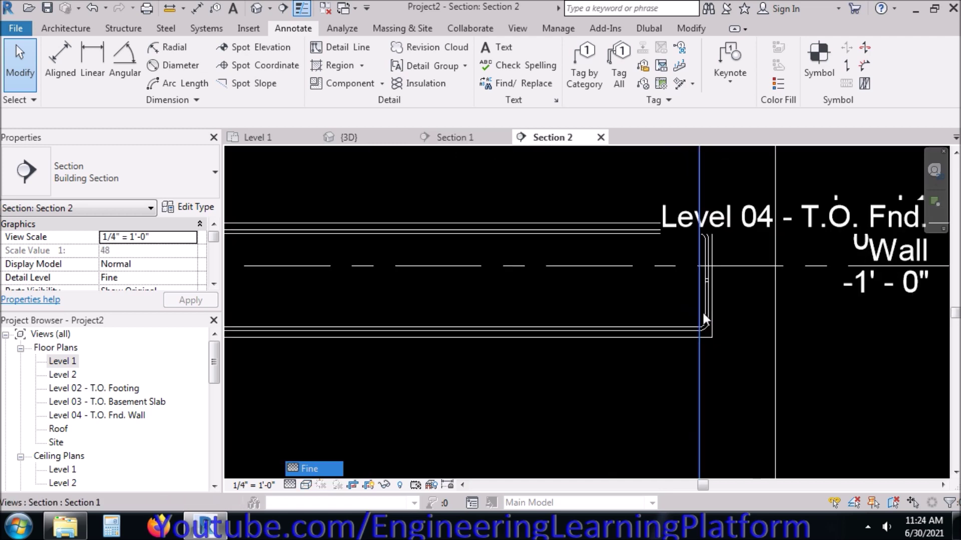
{"action": "left_click", "coordinate": [705, 271]}
{"action": "scroll", "coordinate": [773, 330], "scroll_direction": "down", "scroll_amount": 5}
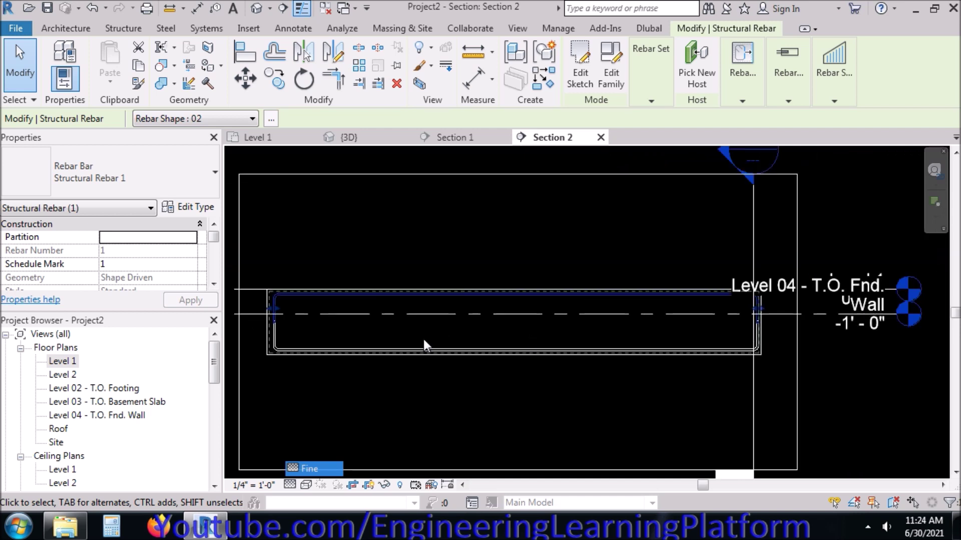
{"action": "scroll", "coordinate": [254, 325], "scroll_direction": "up", "scroll_amount": 5}
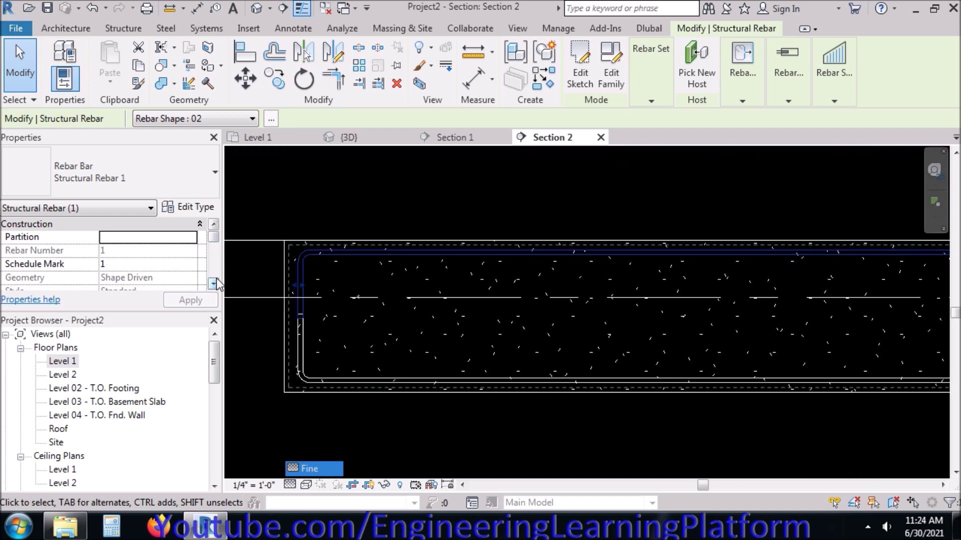
{"action": "scroll", "coordinate": [215, 286], "scroll_direction": "down", "scroll_amount": 5}
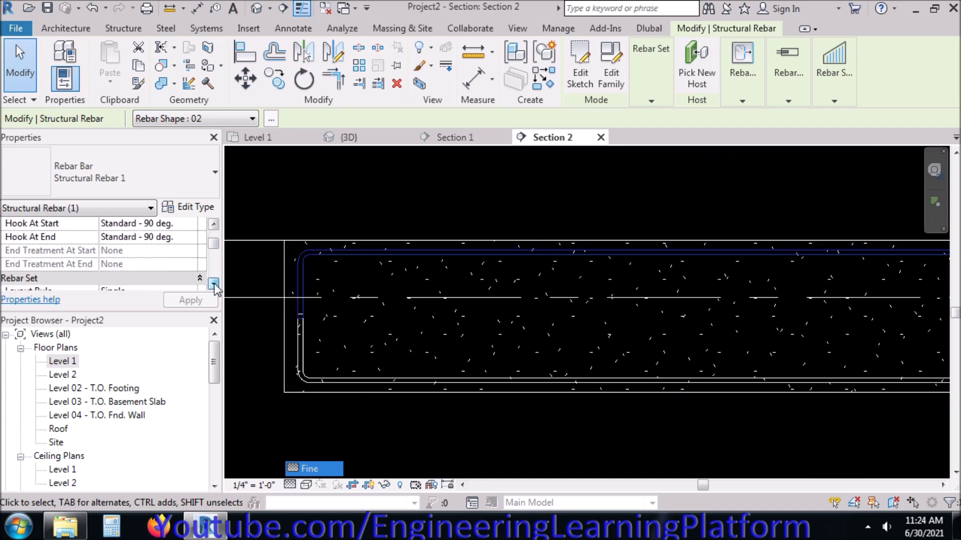
{"action": "scroll", "coordinate": [214, 284], "scroll_direction": "down", "scroll_amount": 3}
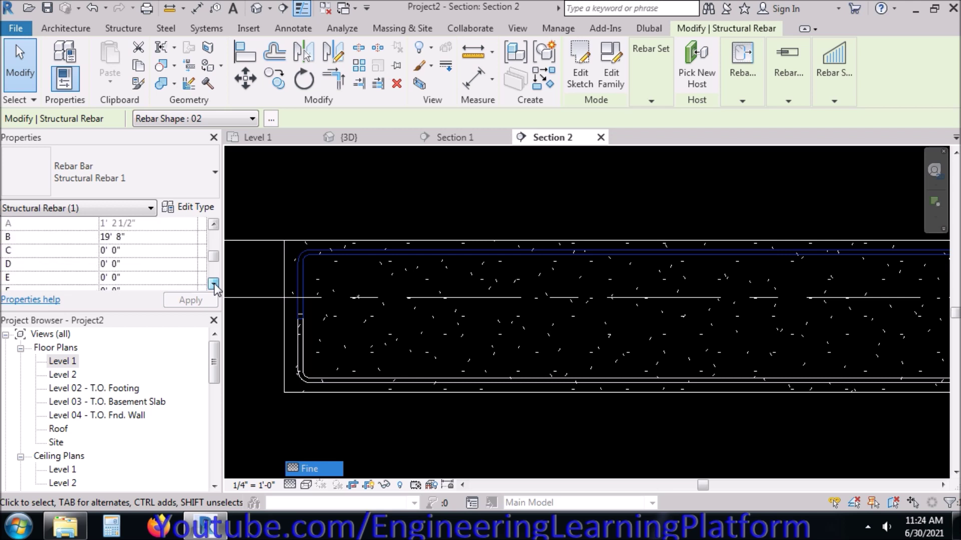
{"action": "left_click", "coordinate": [213, 224]}
{"action": "left_click", "coordinate": [214, 224]}
{"action": "type", "text": "6"}
{"action": "left_click", "coordinate": [210, 302]}
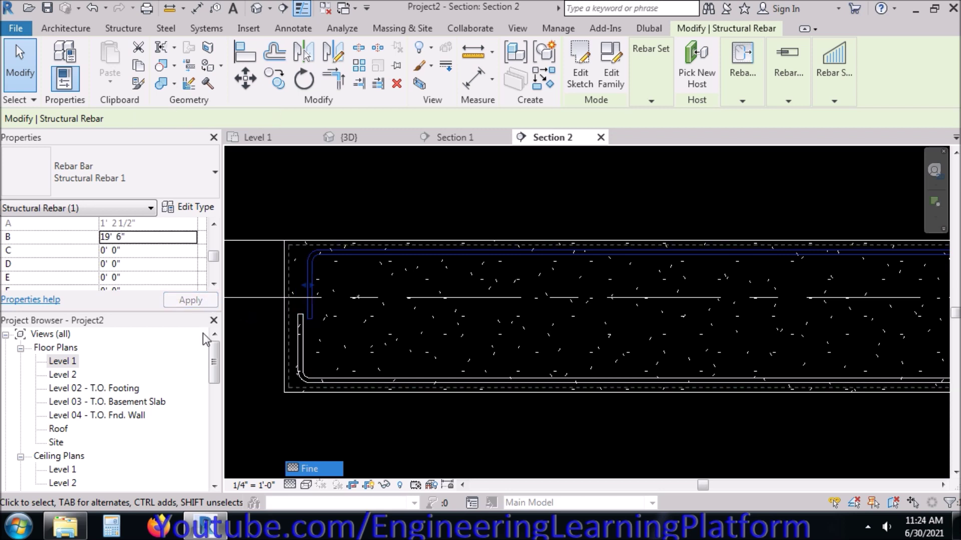
{"action": "key", "text": "Escape"}
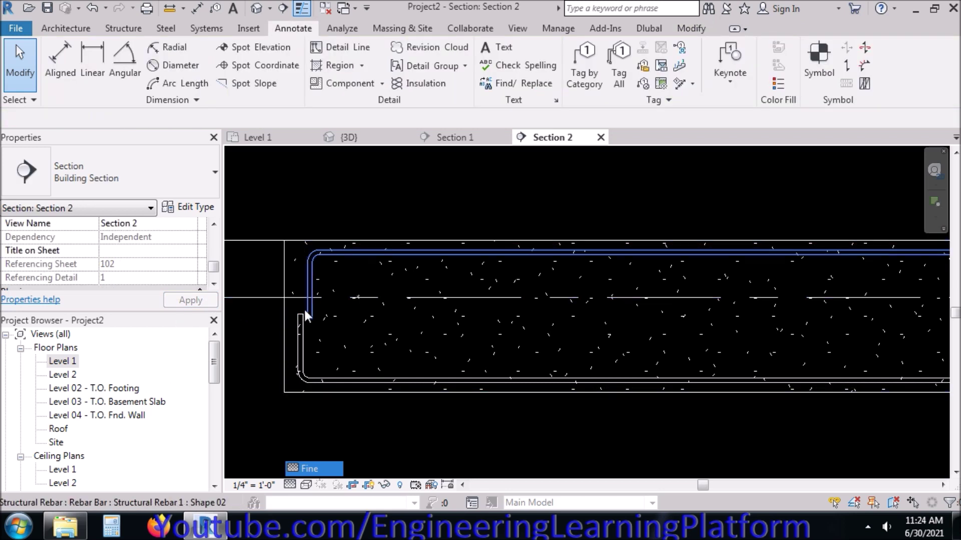
Move the longitudinal bar slightly to the left within the beam
{"action": "scroll", "coordinate": [254, 327], "scroll_direction": "down", "scroll_amount": 2}
{"action": "scroll", "coordinate": [254, 327], "scroll_direction": "down", "scroll_amount": 1}
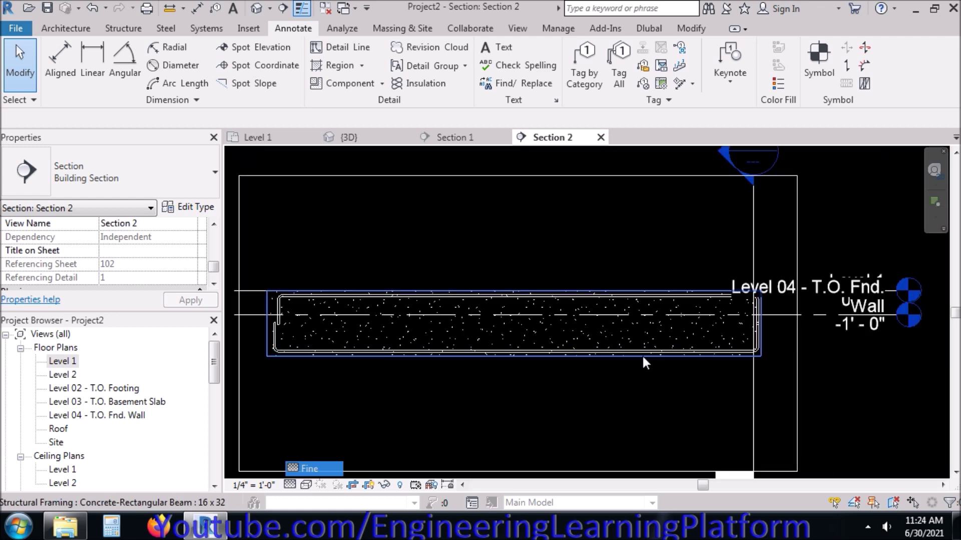
{"action": "scroll", "coordinate": [739, 332], "scroll_direction": "up", "scroll_amount": 3}
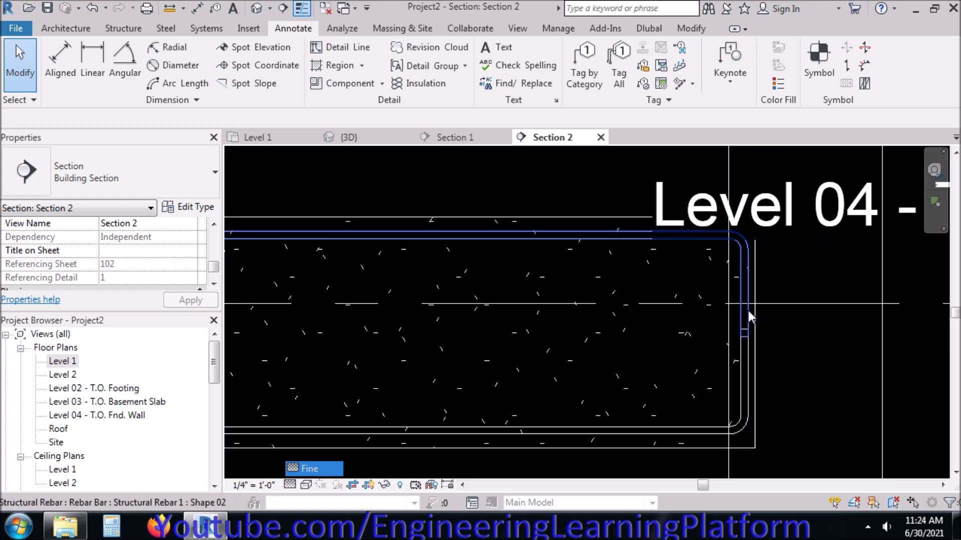
{"action": "left_click", "coordinate": [749, 315]}
{"action": "left_click", "coordinate": [245, 78]}
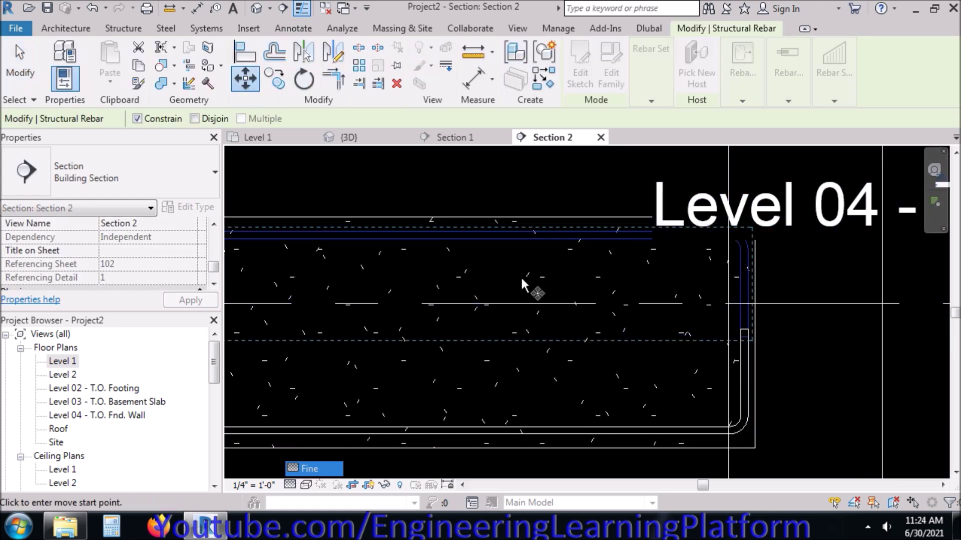
{"action": "scroll", "coordinate": [760, 335], "scroll_direction": "up", "scroll_amount": 3}
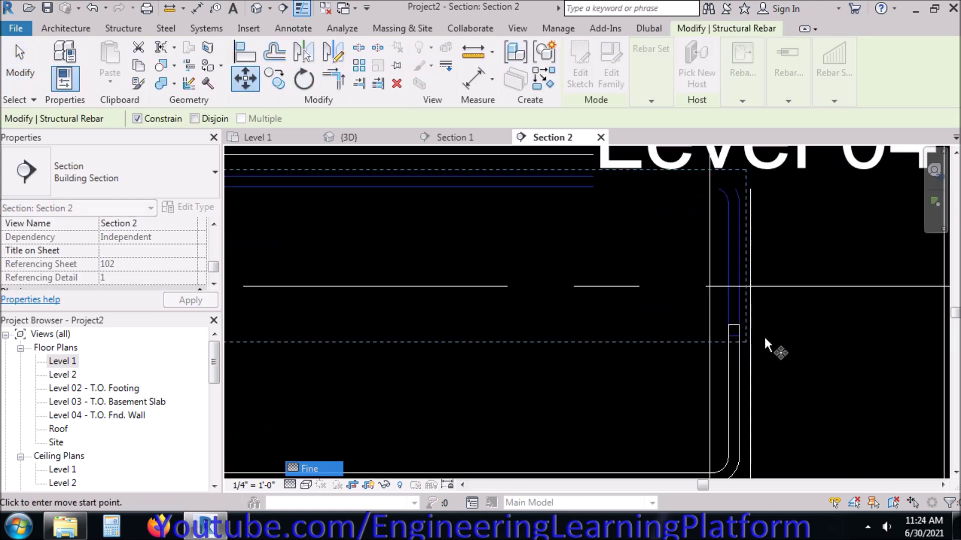
{"action": "left_click", "coordinate": [731, 320]}
{"action": "left_click", "coordinate": [723, 327]}
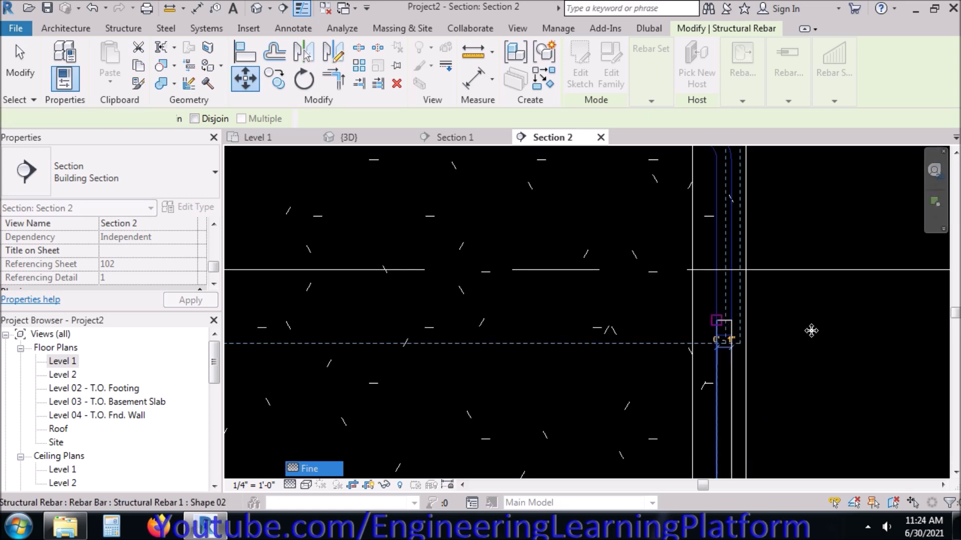
{"action": "key", "text": "Escape"}
{"action": "scroll", "coordinate": [811, 329], "scroll_direction": "down", "scroll_amount": 4}
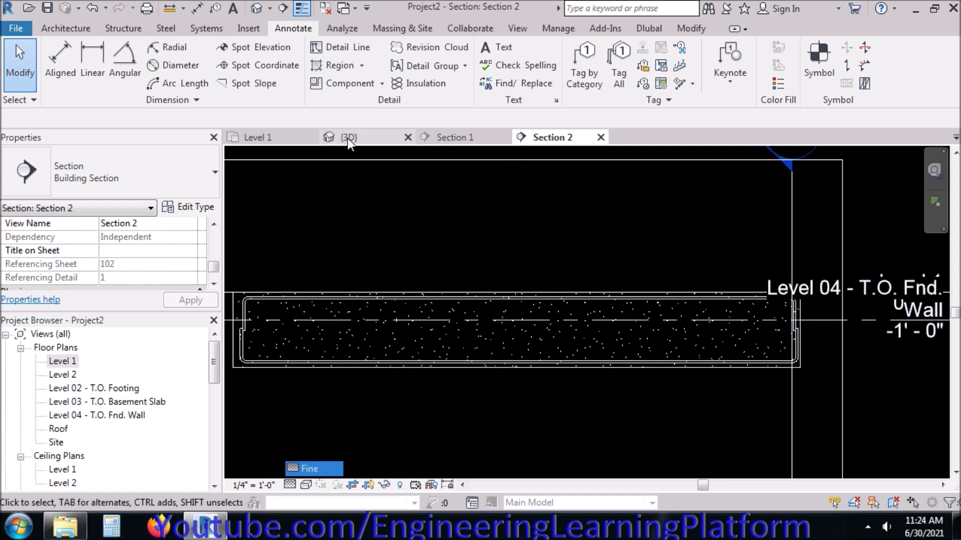
In Level 1, draw a new section line along the beam and extend its depth
{"action": "left_click", "coordinate": [279, 138]}
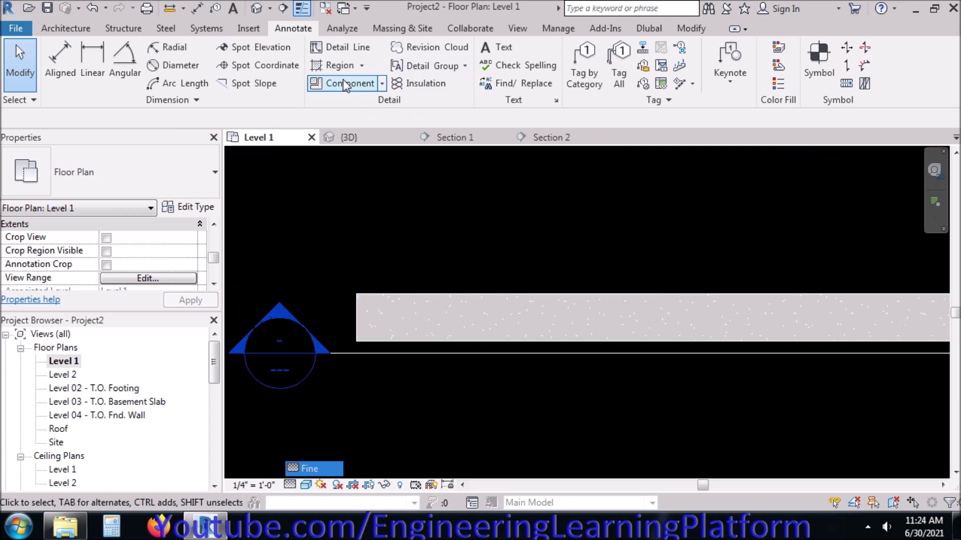
{"action": "left_click", "coordinate": [282, 9]}
{"action": "scroll", "coordinate": [242, 253], "scroll_direction": "down", "scroll_amount": 2}
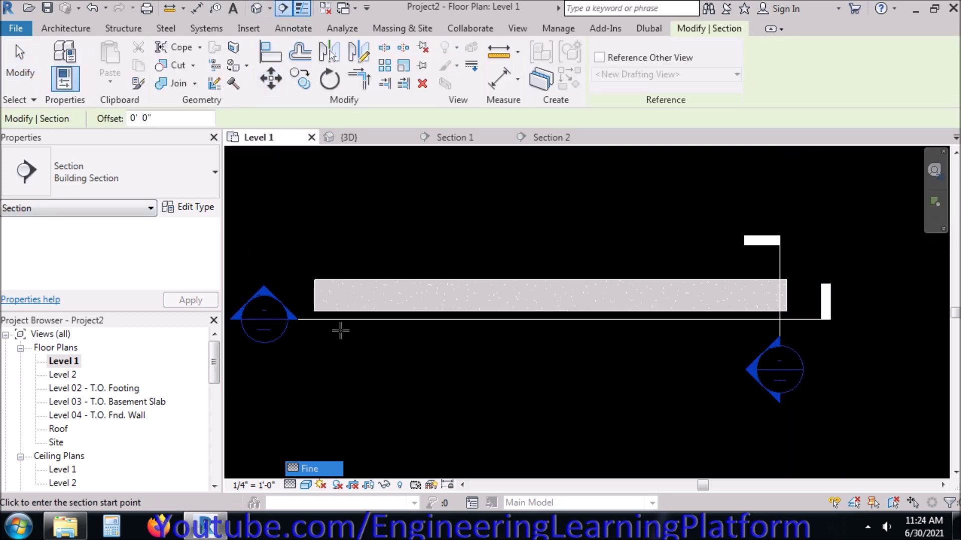
{"action": "key", "text": "Escape"}
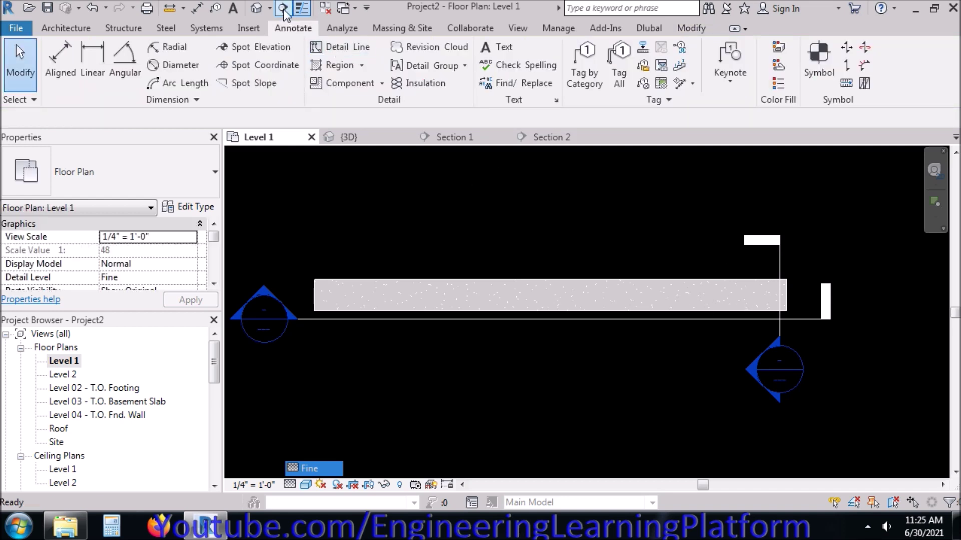
{"action": "left_click", "coordinate": [283, 9]}
{"action": "left_click", "coordinate": [292, 290]}
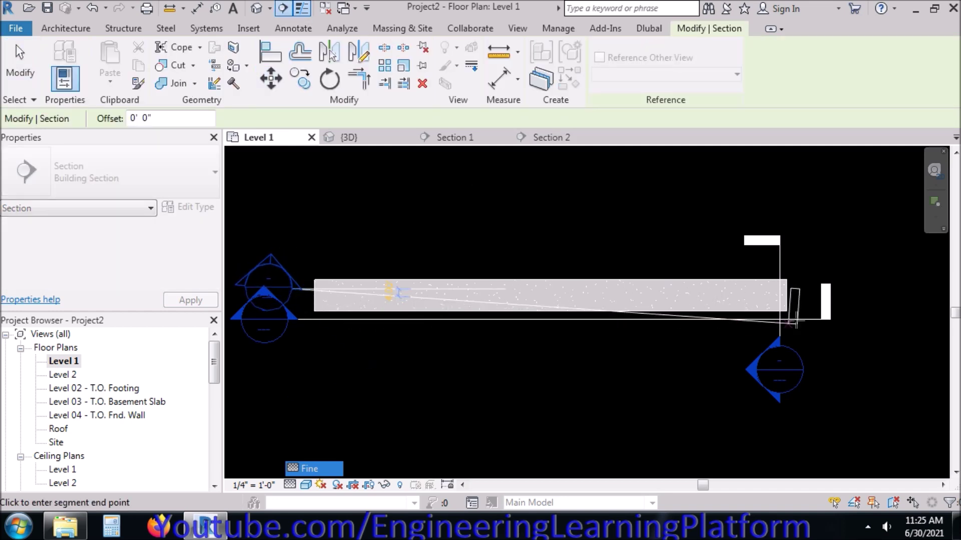
{"action": "left_click", "coordinate": [851, 289]}
{"action": "key", "text": "Escape"}
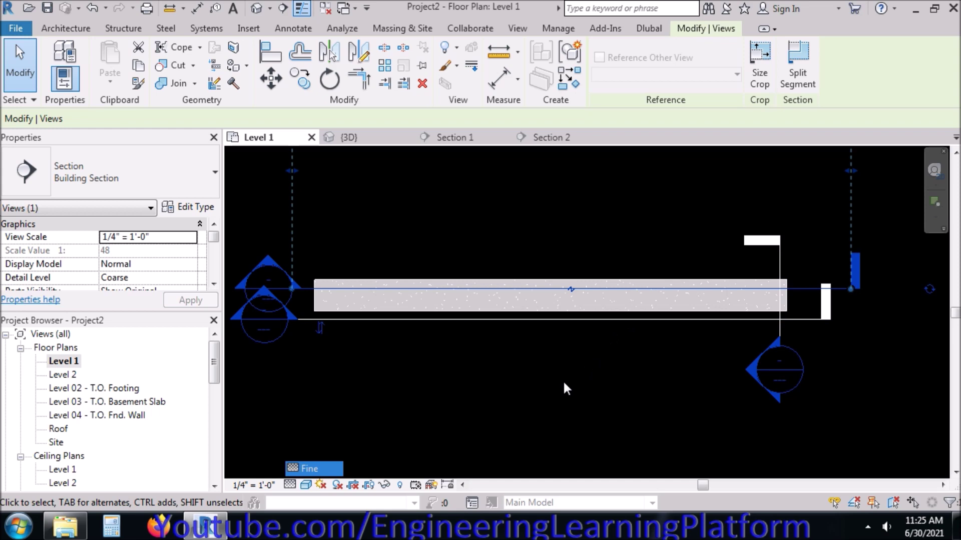
{"action": "scroll", "coordinate": [562, 383], "scroll_direction": "down", "scroll_amount": 2}
{"action": "left_click_drag", "start_coordinate": [564, 170], "coordinate": [575, 307]}
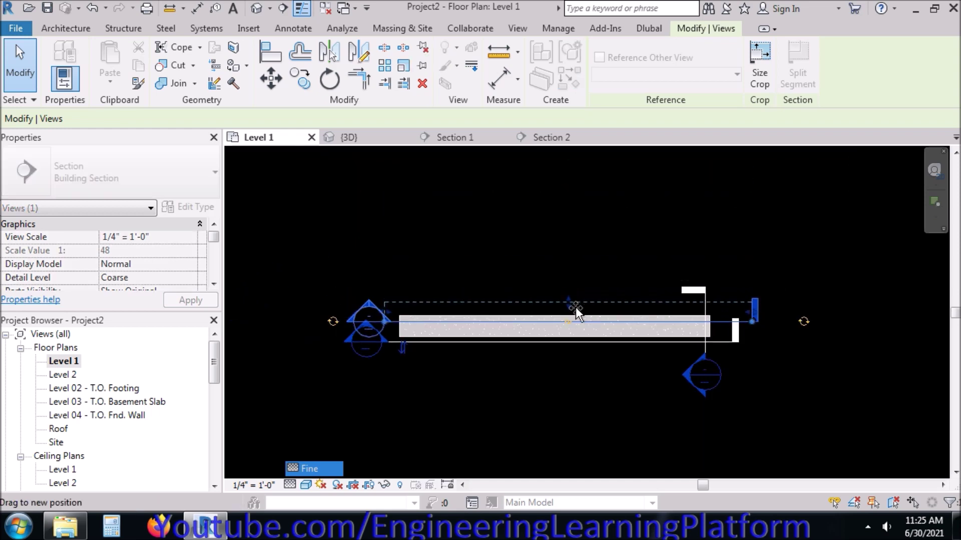
{"action": "key", "text": "Escape"}
Open the new Section 3 view and set its detail level to Fine
{"action": "double_click", "coordinate": [371, 316]}
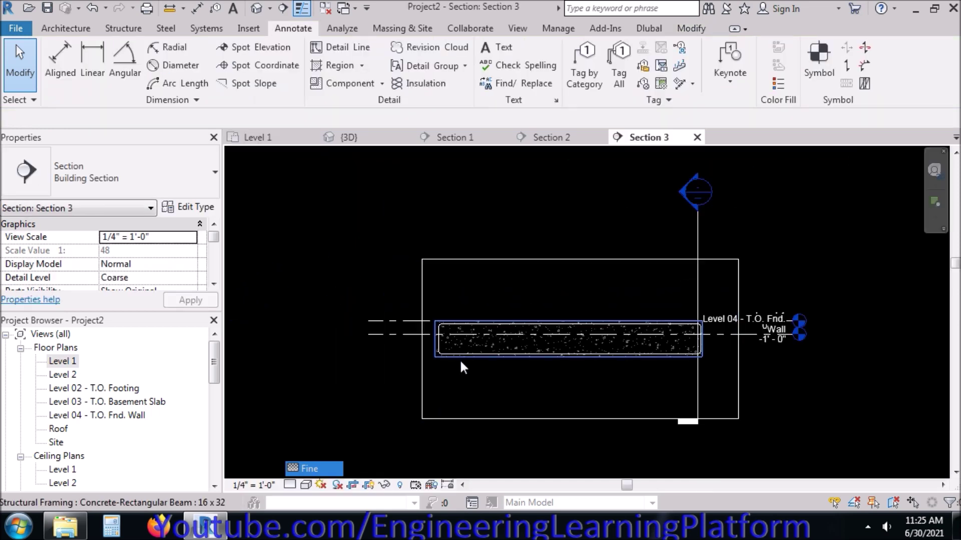
{"action": "scroll", "coordinate": [459, 360], "scroll_direction": "up", "scroll_amount": 4}
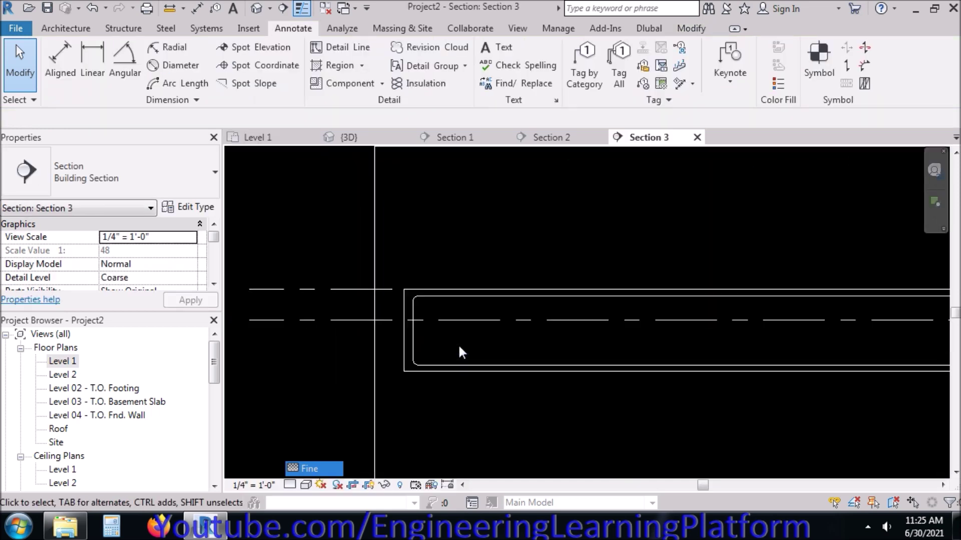
{"action": "left_click", "coordinate": [288, 485]}
{"action": "left_click", "coordinate": [305, 468]}
{"action": "left_click", "coordinate": [306, 485]}
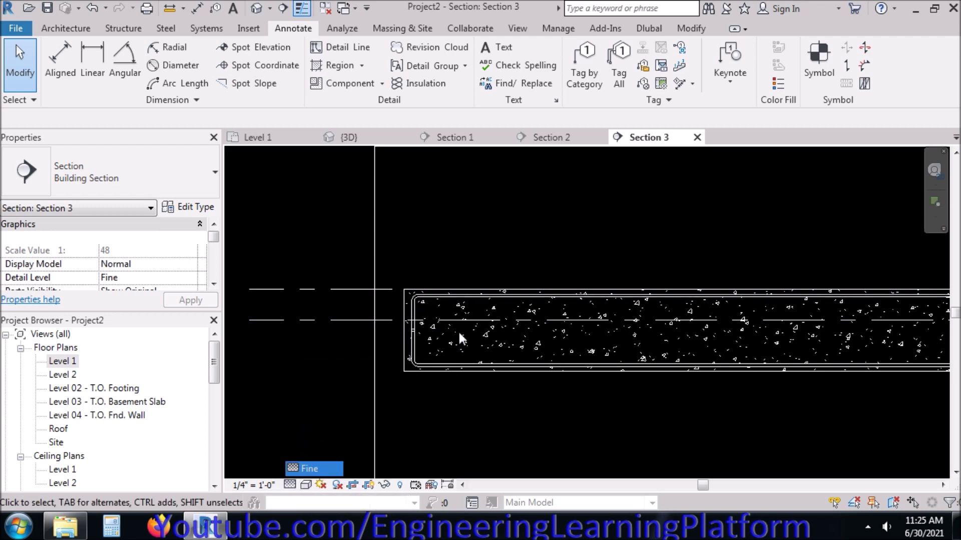
Set the main bar's B length to 19' 6" and apply
{"action": "left_click", "coordinate": [442, 296]}
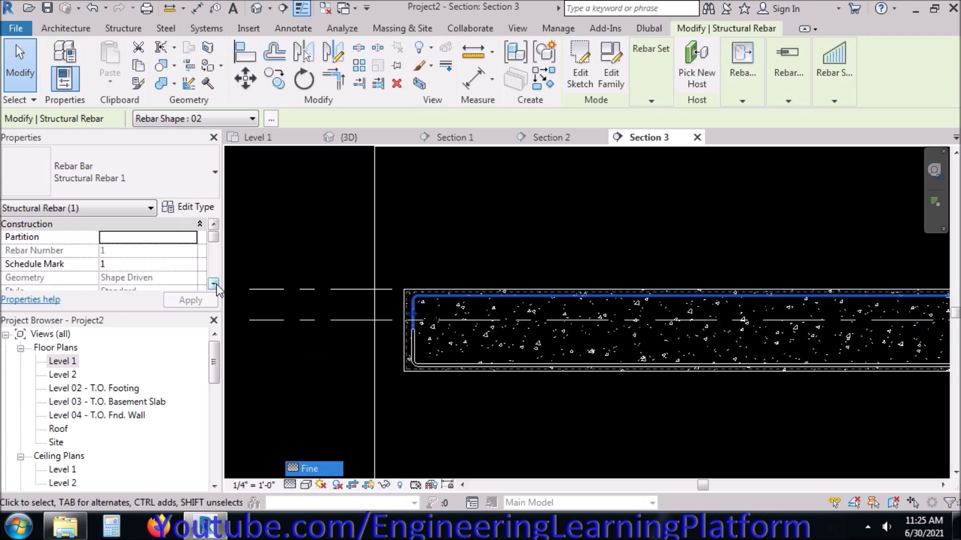
{"action": "left_click_drag", "start_coordinate": [216, 284], "coordinate": [216, 285]}
{"action": "left_click", "coordinate": [122, 250]}
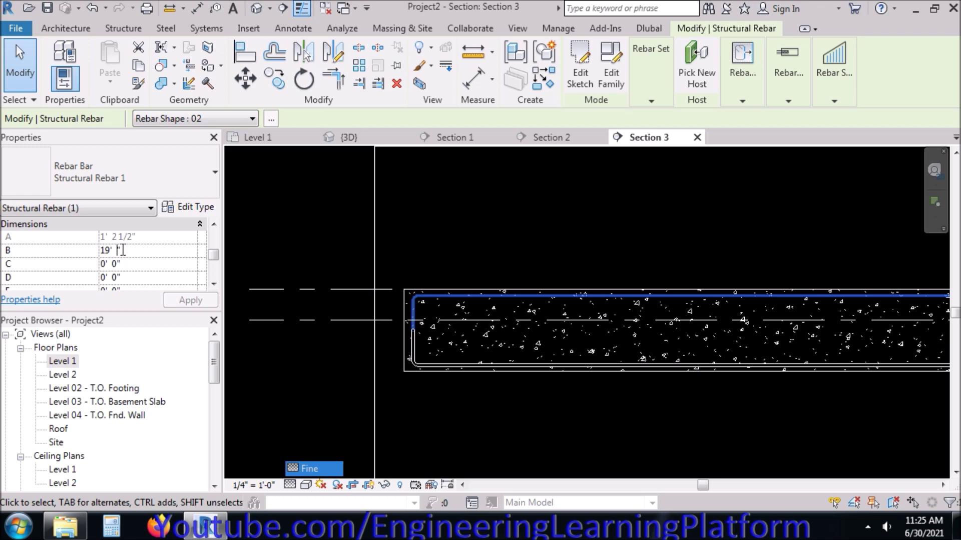
{"action": "type", "text": "6"}
{"action": "left_click", "coordinate": [171, 301]}
{"action": "left_click", "coordinate": [266, 368]}
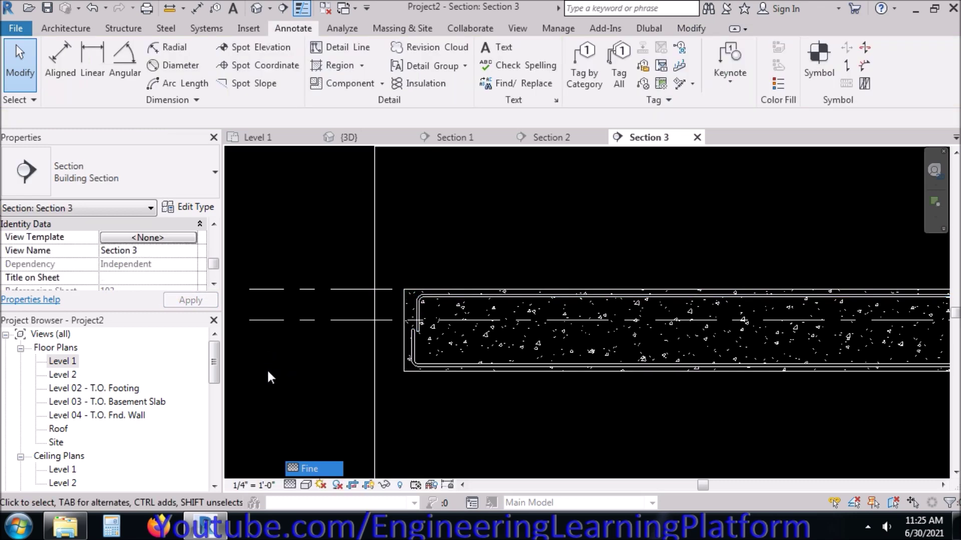
Reselect the main bar, start and cancel a Move (MV), then return to Section 2
{"action": "left_click", "coordinate": [410, 308]}
{"action": "scroll", "coordinate": [283, 371], "scroll_direction": "down", "scroll_amount": 2}
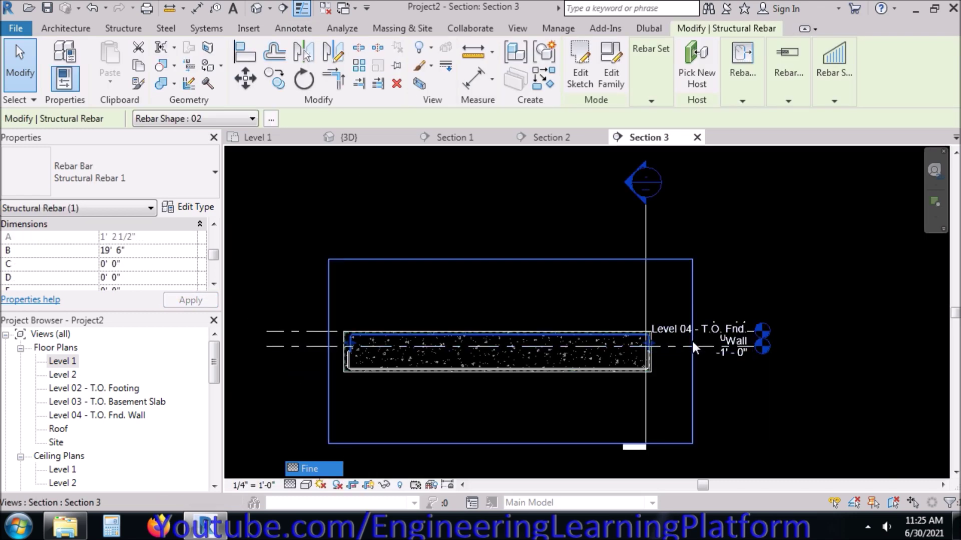
{"action": "scroll", "coordinate": [653, 343], "scroll_direction": "up", "scroll_amount": 5}
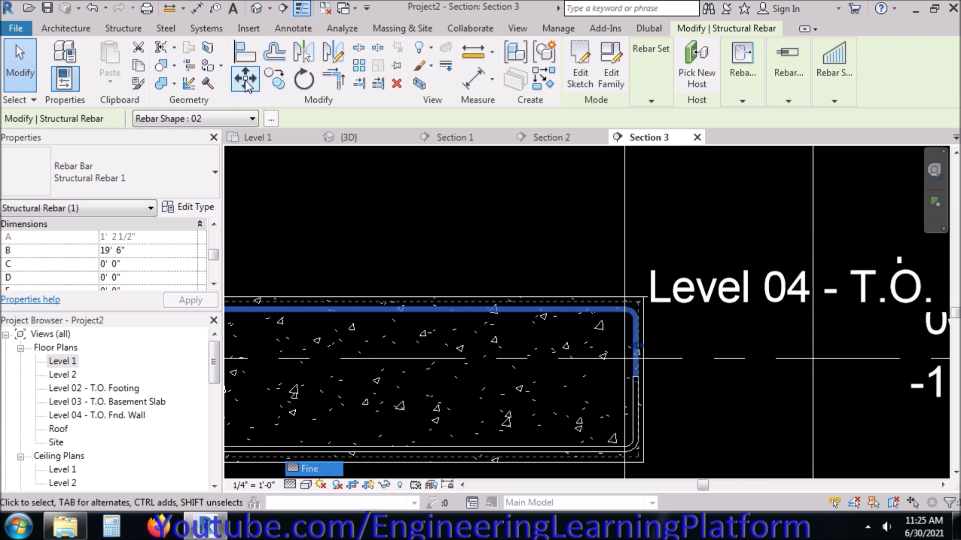
{"action": "key", "text": "m"}
{"action": "key", "text": "v"}
{"action": "scroll", "coordinate": [650, 388], "scroll_direction": "up", "scroll_amount": 3}
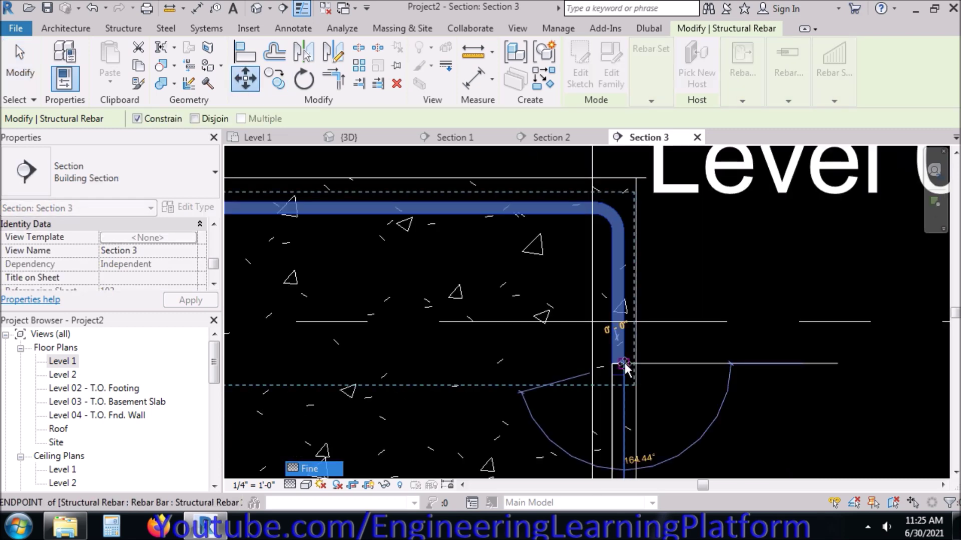
{"action": "key", "text": "Escape"}
{"action": "key", "text": "Escape"}
{"action": "scroll", "coordinate": [701, 383], "scroll_direction": "down", "scroll_amount": 5}
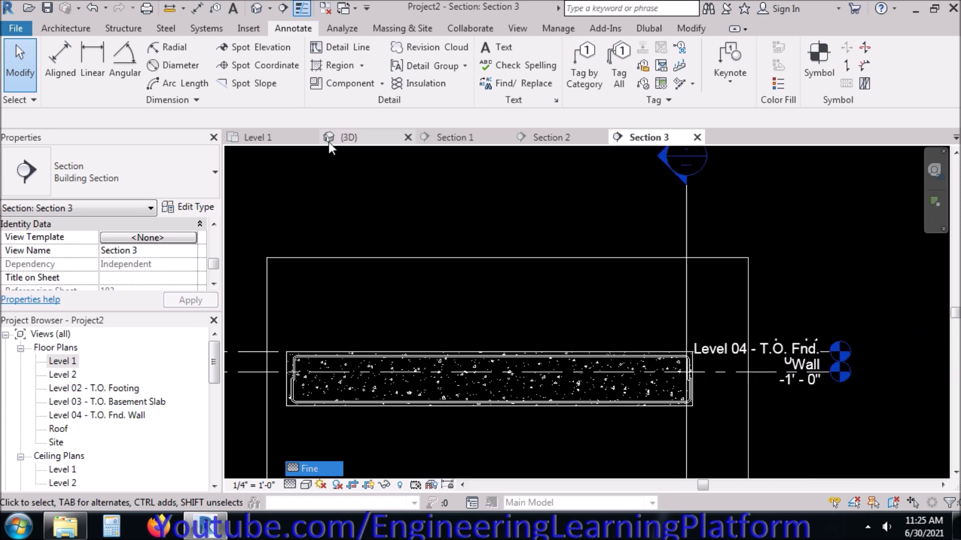
{"action": "left_click", "coordinate": [547, 138]}
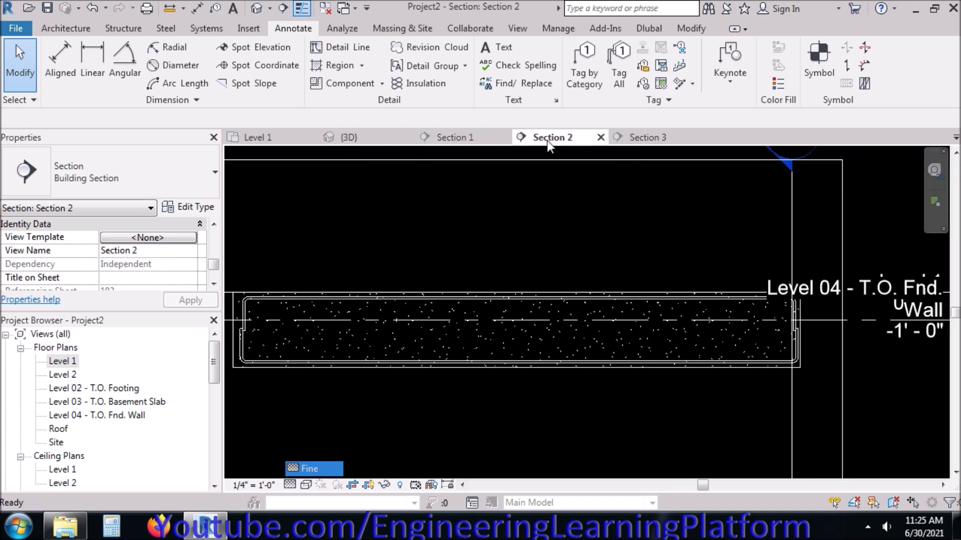
Switch to the Section 1 cross-section view of the beam
{"action": "left_click", "coordinate": [481, 135]}
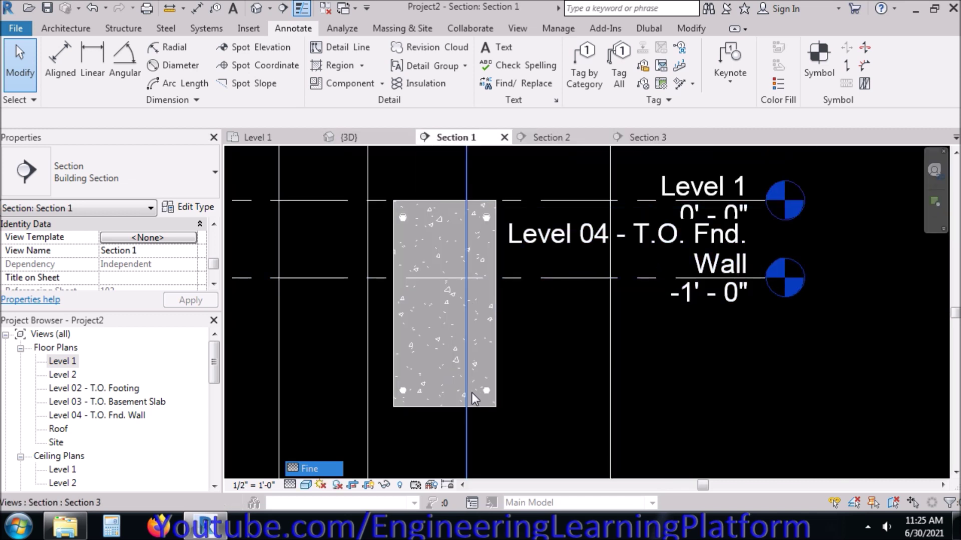
{"action": "scroll", "coordinate": [489, 220], "scroll_direction": "up", "scroll_amount": 4}
{"action": "scroll", "coordinate": [520, 263], "scroll_direction": "down", "scroll_amount": 5}
{"action": "scroll", "coordinate": [493, 242], "scroll_direction": "up", "scroll_amount": 8}
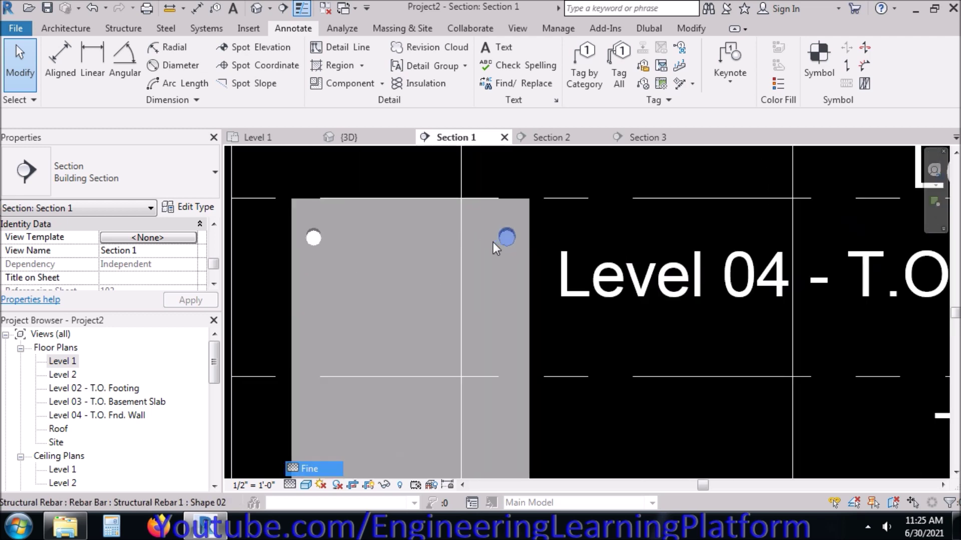
{"action": "scroll", "coordinate": [565, 281], "scroll_direction": "down", "scroll_amount": 5}
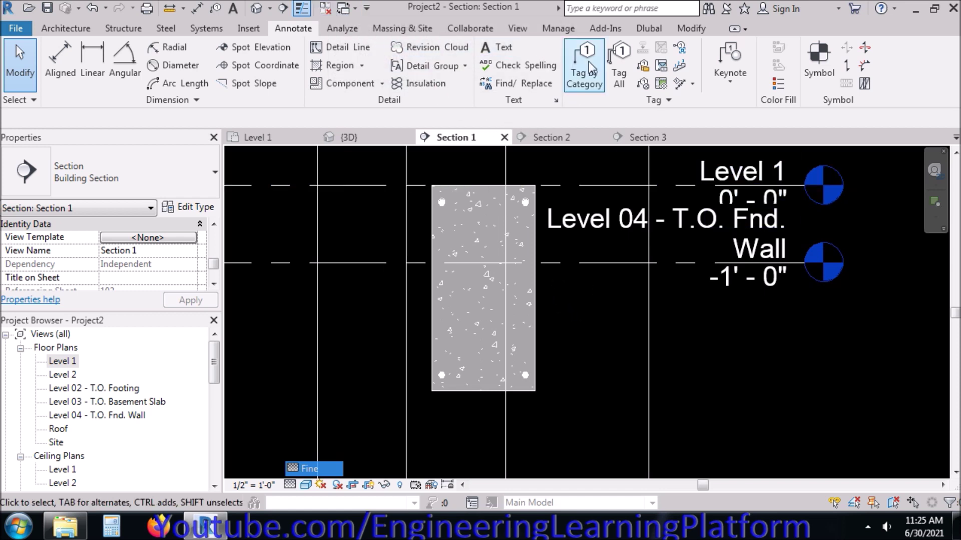
Place a Rebar Shape S3 stirrup inside the beam cross-section
{"action": "left_click", "coordinate": [123, 28]}
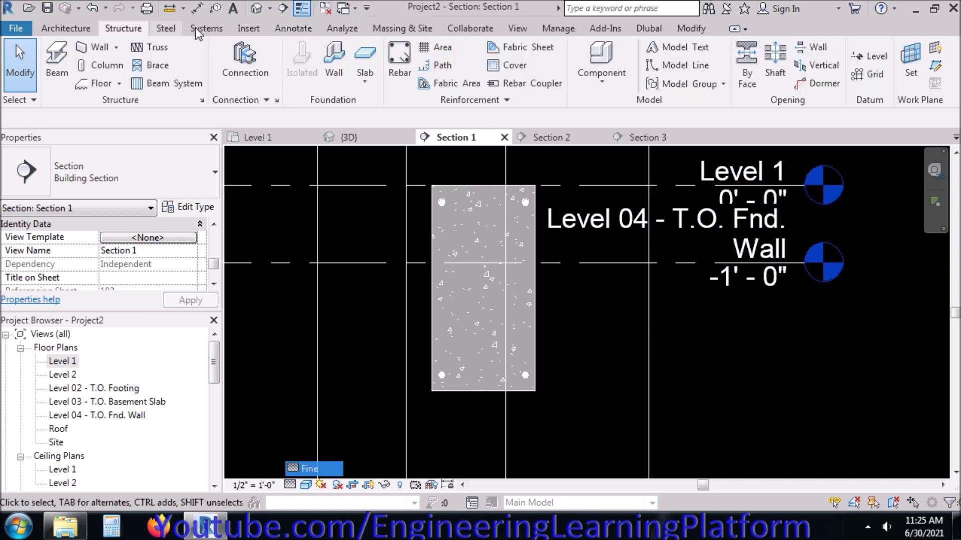
{"action": "left_click", "coordinate": [401, 58]}
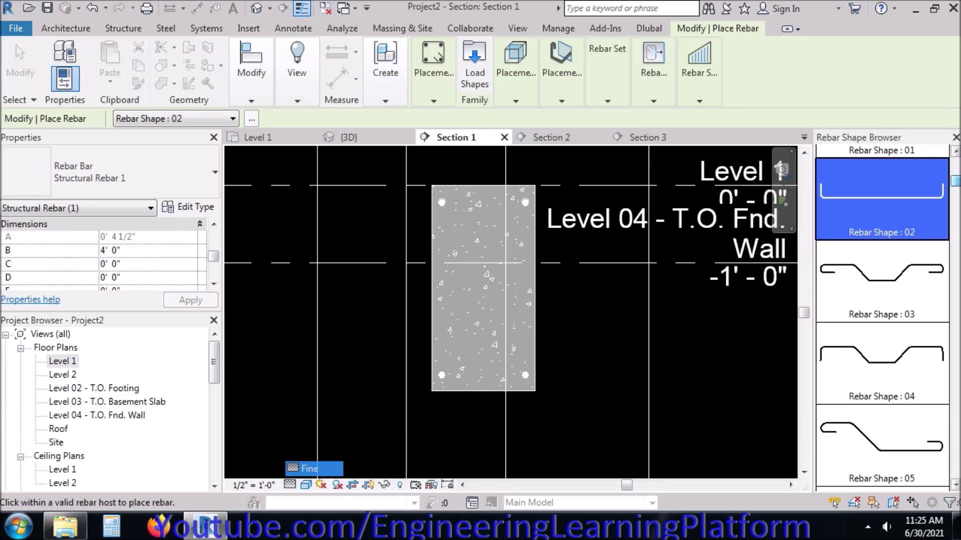
{"action": "left_click_drag", "start_coordinate": [954, 180], "coordinate": [953, 380]}
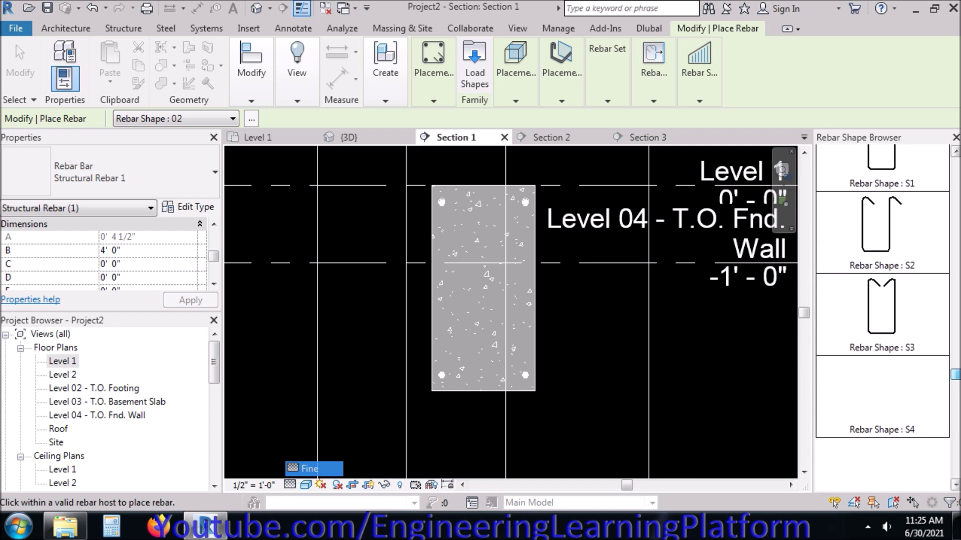
{"action": "left_click", "coordinate": [888, 324]}
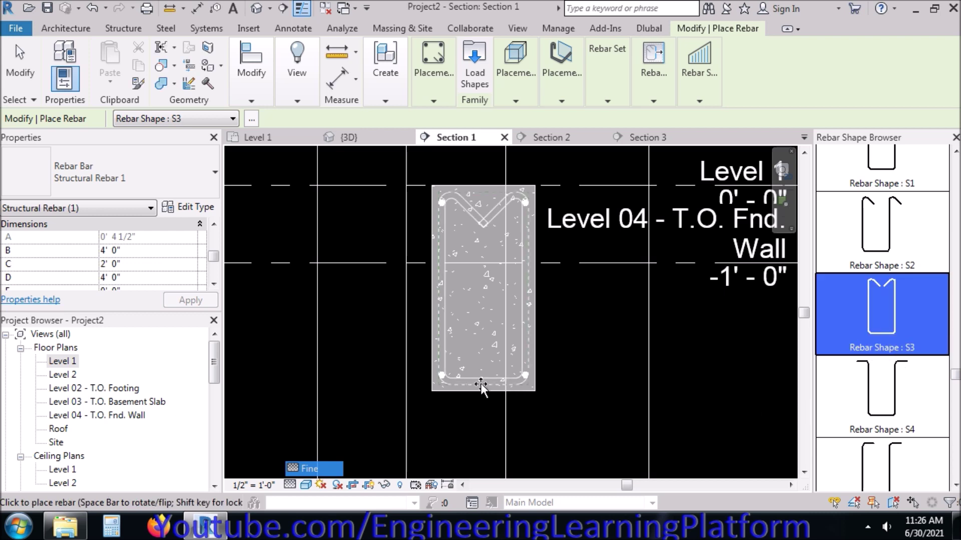
{"action": "left_click", "coordinate": [480, 384]}
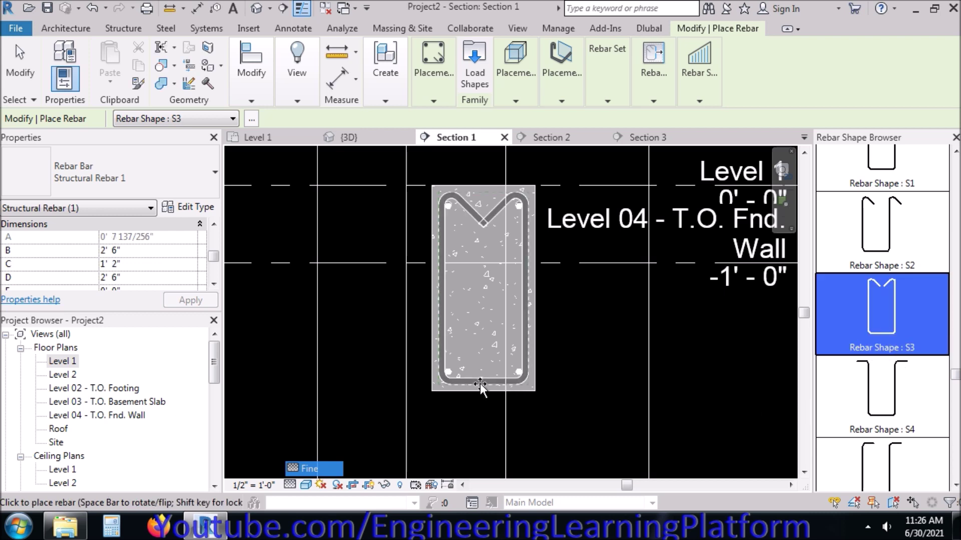
{"action": "key", "text": "Escape"}
{"action": "key", "text": "Escape"}
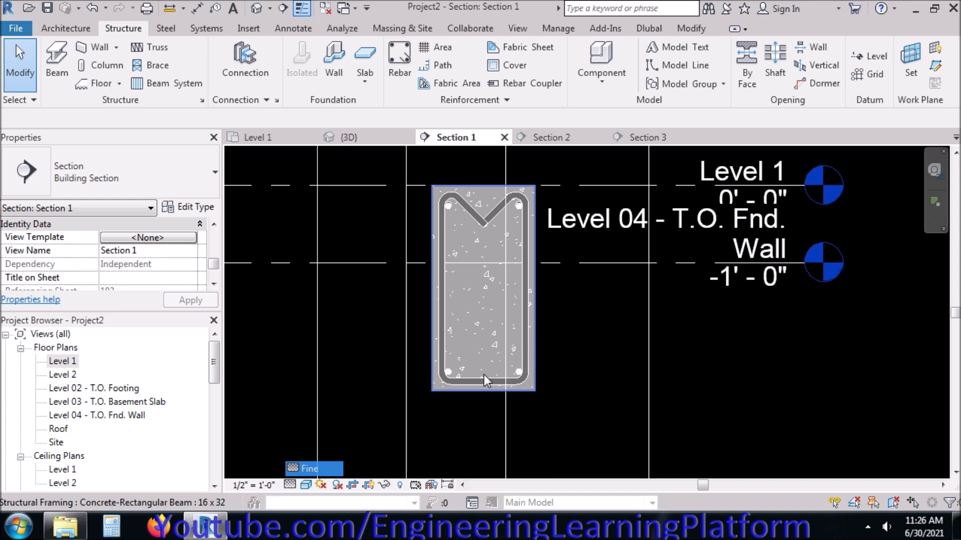
Select the new stirrup and bring up its rebar type properties
{"action": "left_click", "coordinate": [482, 379]}
{"action": "key", "text": "Escape"}
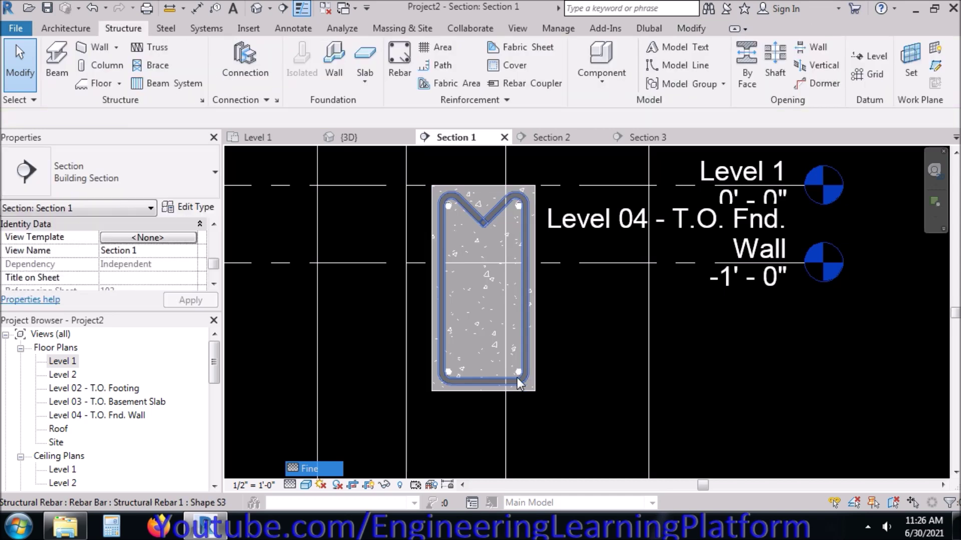
{"action": "left_click", "coordinate": [519, 383]}
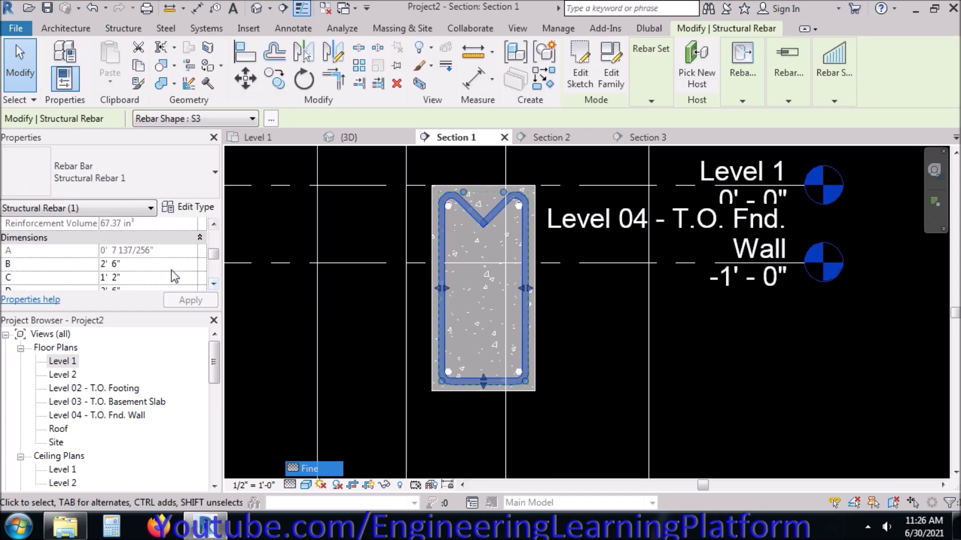
{"action": "left_click", "coordinate": [213, 284]}
{"action": "left_click", "coordinate": [214, 285]}
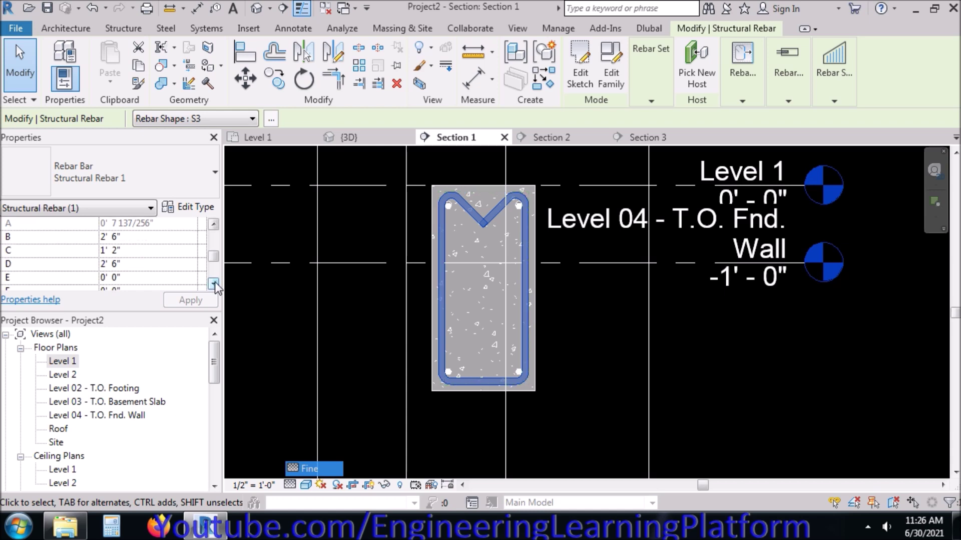
Reopen the stirrup's type properties and set Bar Diameter to 3/8"
{"action": "left_click", "coordinate": [203, 207]}
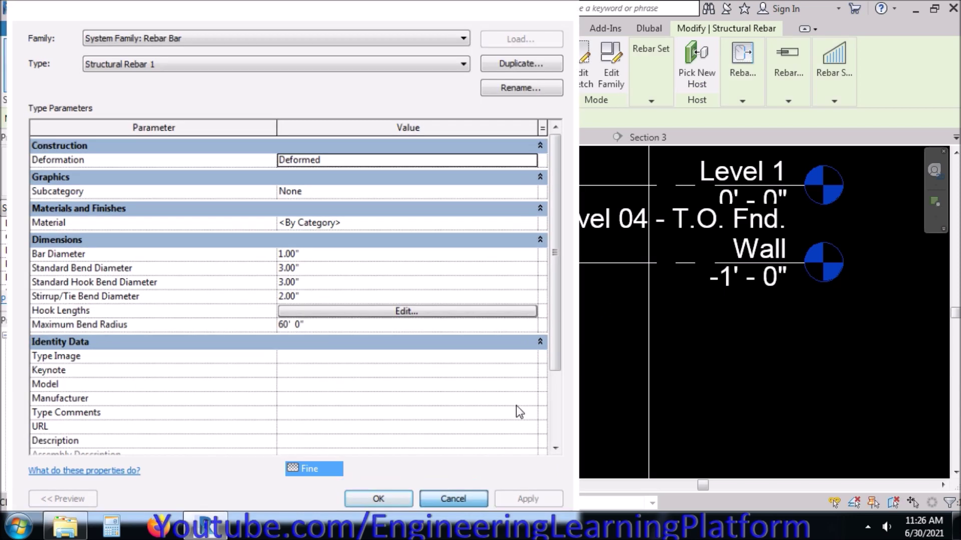
{"action": "left_click", "coordinate": [453, 499]}
{"action": "middle_click_drag", "start_coordinate": [437, 383], "coordinate": [702, 422]}
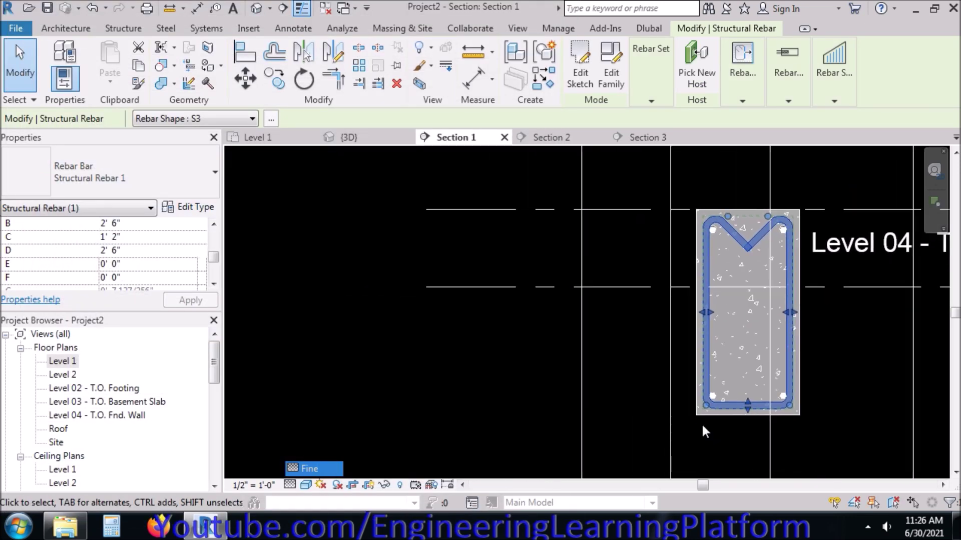
{"action": "left_click", "coordinate": [168, 206]}
{"action": "left_click_drag", "start_coordinate": [274, 20], "coordinate": [253, 14]}
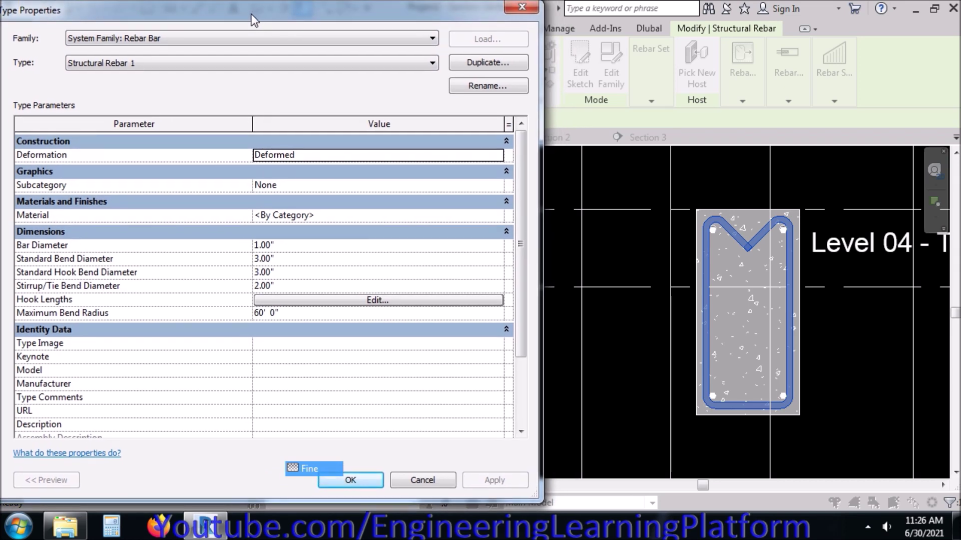
{"action": "left_click", "coordinate": [271, 246]}
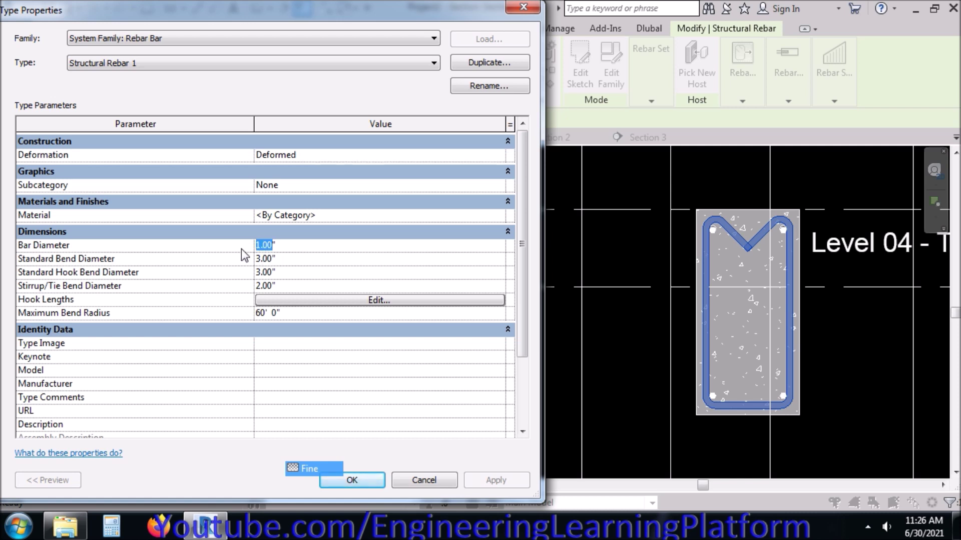
{"action": "type", "text": "3/8\""}
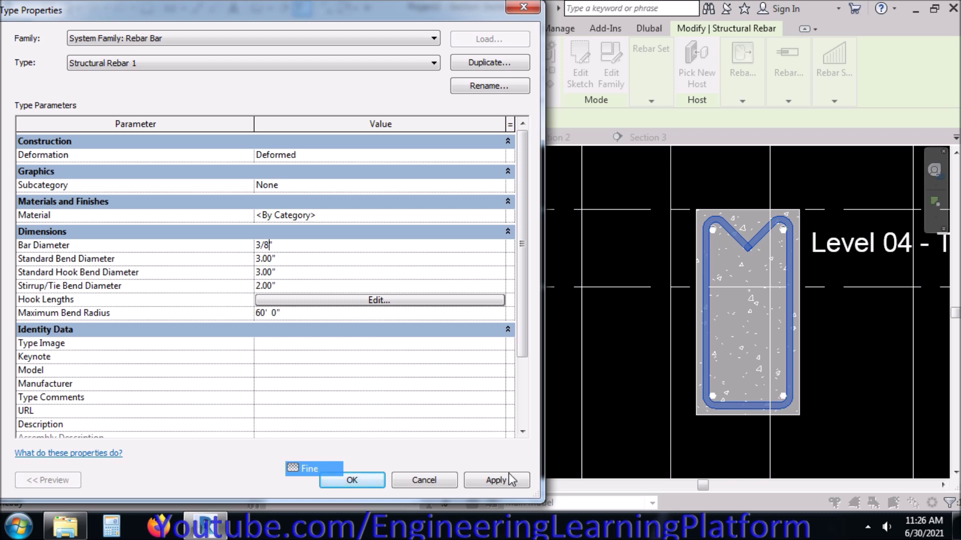
{"action": "left_click", "coordinate": [517, 484]}
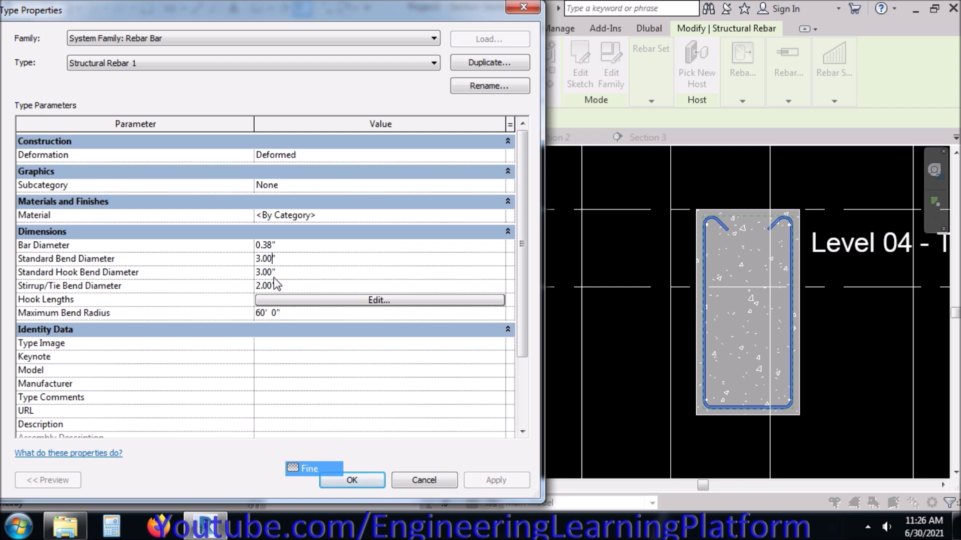
Set standard bend and hook bend diameters to 1.00" and maximum bend radius to 30' 0"
{"action": "key", "text": "BackSpace"}
{"action": "key", "text": "BackSpace"}
{"action": "key", "text": "BackSpace"}
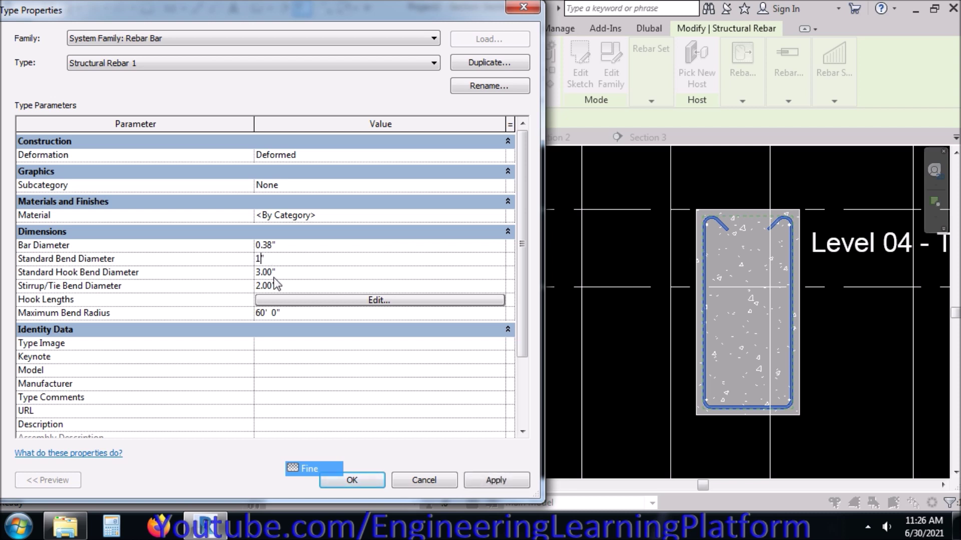
{"action": "type", "text": "1"}
{"action": "left_click", "coordinate": [486, 481]}
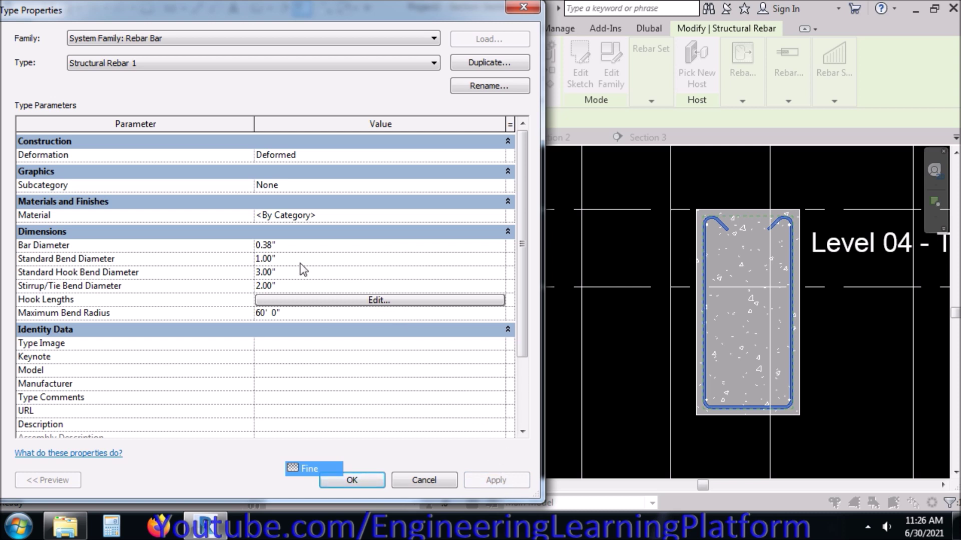
{"action": "left_click", "coordinate": [275, 271]}
{"action": "key", "text": "BackSpace"}
{"action": "key", "text": "BackSpace"}
{"action": "key", "text": "BackSpace"}
{"action": "key", "text": "BackSpace"}
{"action": "key", "text": "BackSpace"}
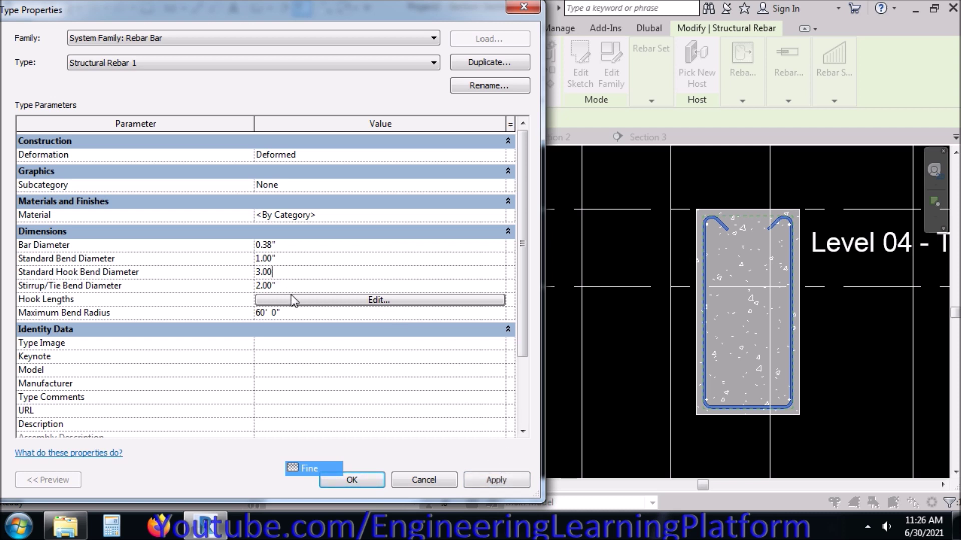
{"action": "type", "text": "1"}
{"action": "left_click", "coordinate": [482, 482]}
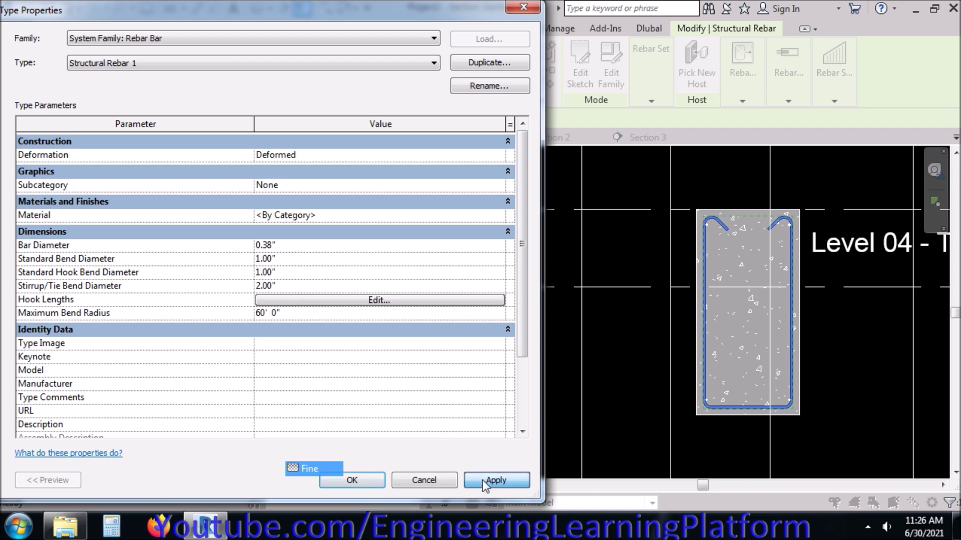
{"action": "left_click", "coordinate": [274, 286]}
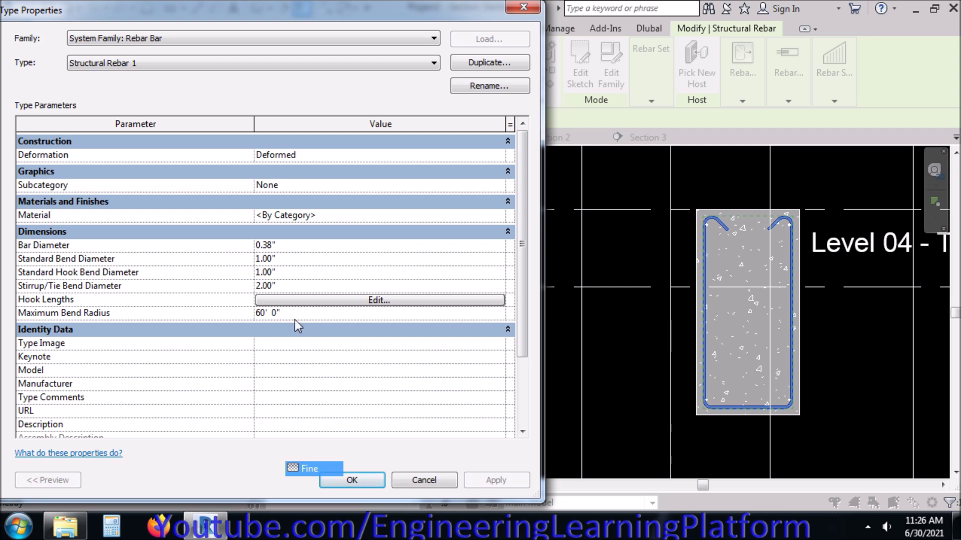
{"action": "type", "text": "30"}
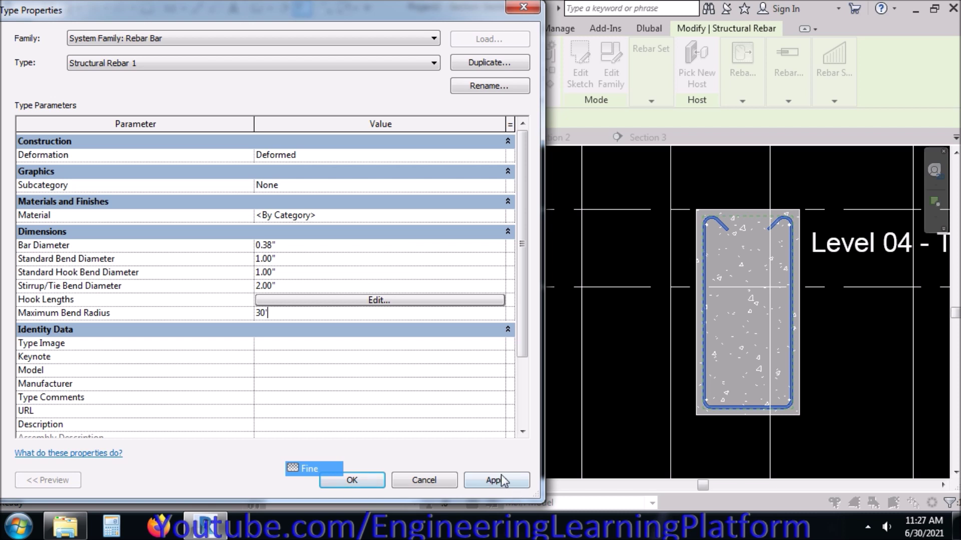
{"action": "left_click", "coordinate": [503, 482]}
Review the Rebar Hook 90 hook length settings and confirm the type changes
{"action": "mouse_move", "coordinate": [520, 224]}
{"action": "left_mouse_down"}
{"action": "mouse_move", "coordinate": [520, 305]}
{"action": "mouse_move", "coordinate": [515, 224]}
{"action": "left_mouse_up"}
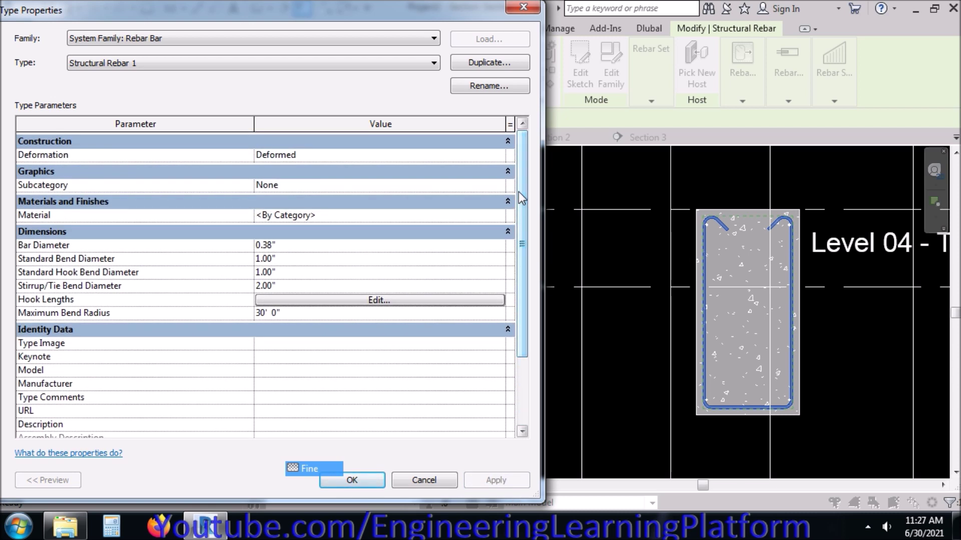
{"action": "left_click", "coordinate": [415, 305]}
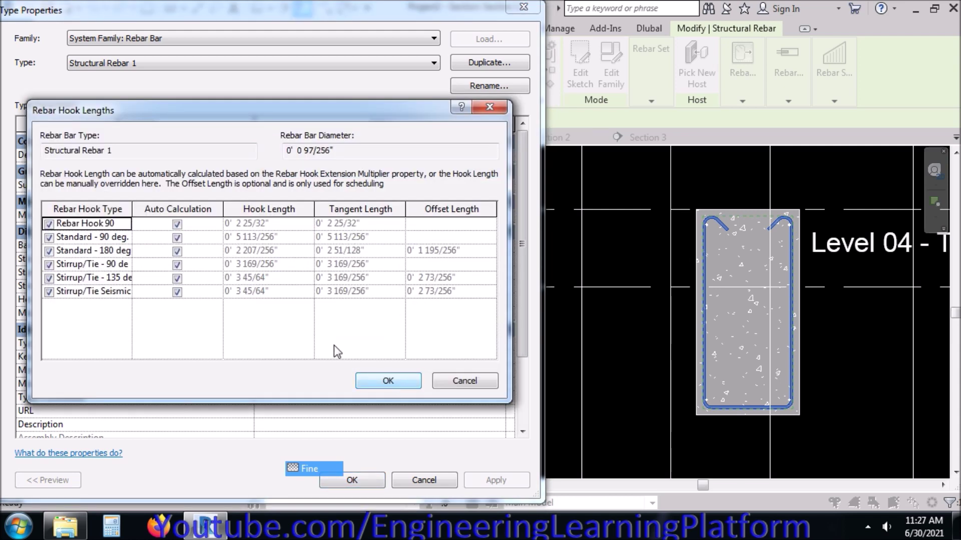
{"action": "left_click", "coordinate": [177, 224]}
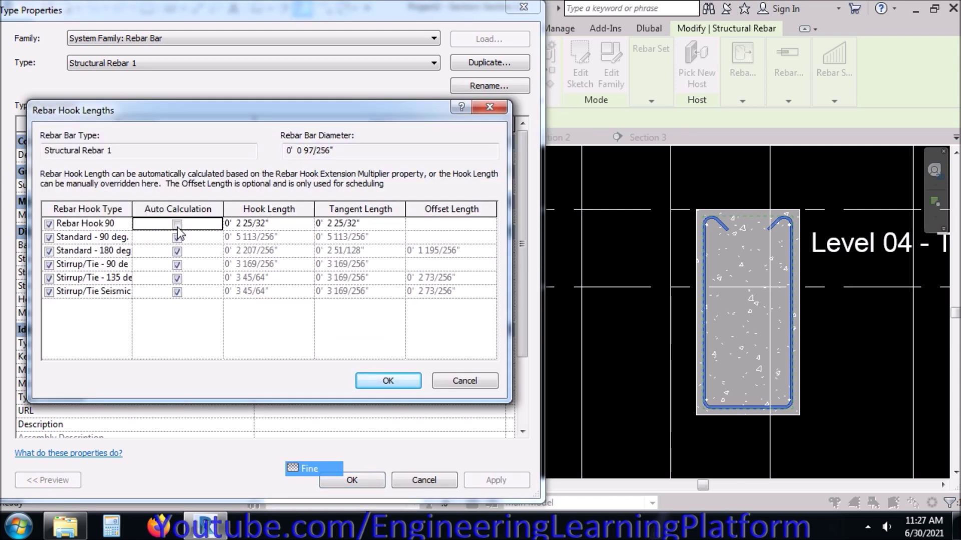
{"action": "left_click", "coordinate": [178, 224]}
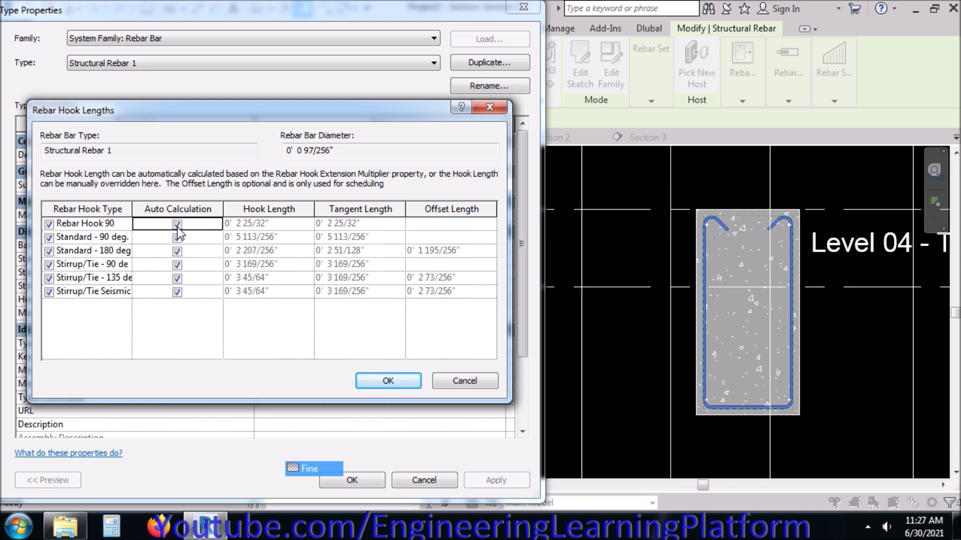
{"action": "left_click", "coordinate": [376, 384]}
{"action": "left_click", "coordinate": [380, 477]}
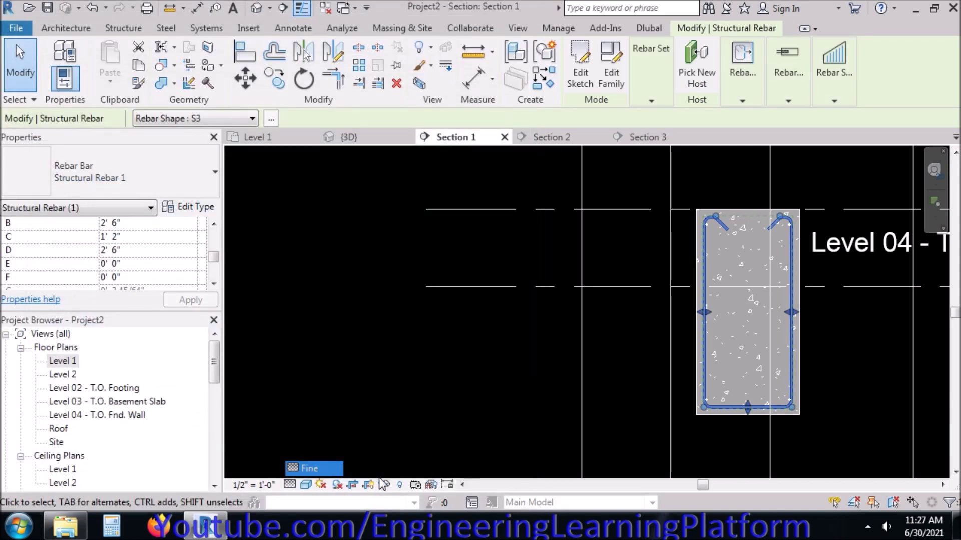
{"action": "left_click", "coordinate": [545, 406]}
{"action": "scroll", "coordinate": [732, 290], "scroll_direction": "up", "scroll_amount": 3}
{"action": "middle_click_drag", "start_coordinate": [741, 264], "coordinate": [599, 294]}
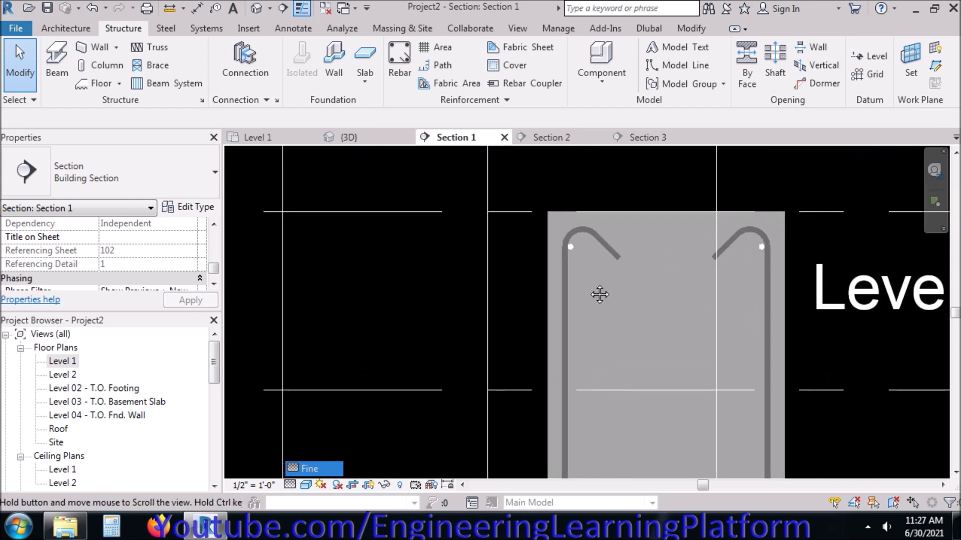
{"action": "scroll", "coordinate": [566, 248], "scroll_direction": "up", "scroll_amount": 2}
{"action": "left_click", "coordinate": [577, 249]}
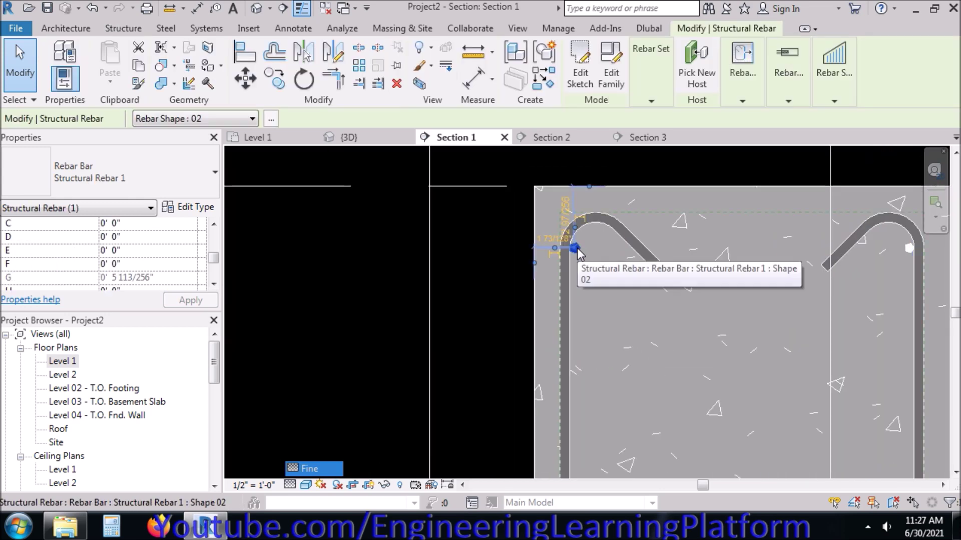
{"action": "left_click", "coordinate": [191, 210]}
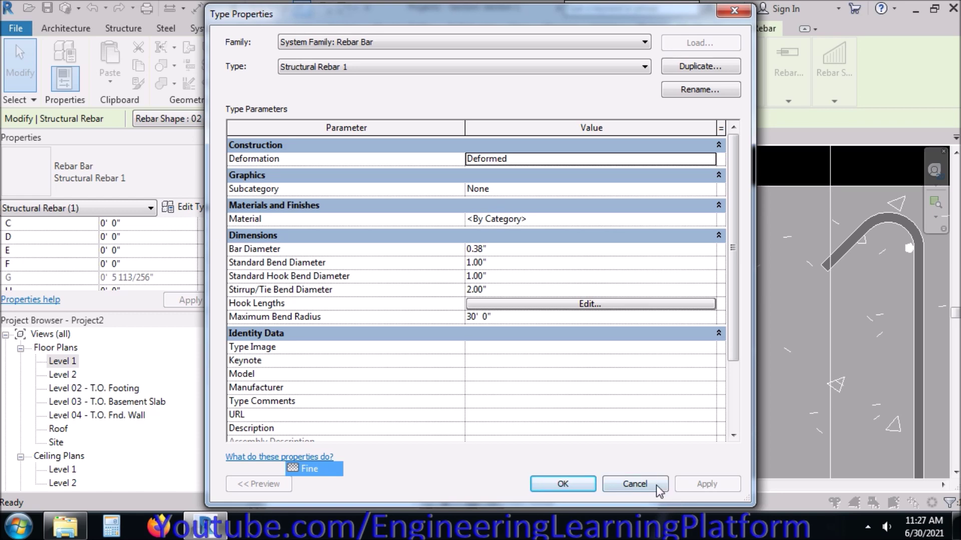
{"action": "left_click", "coordinate": [635, 484]}
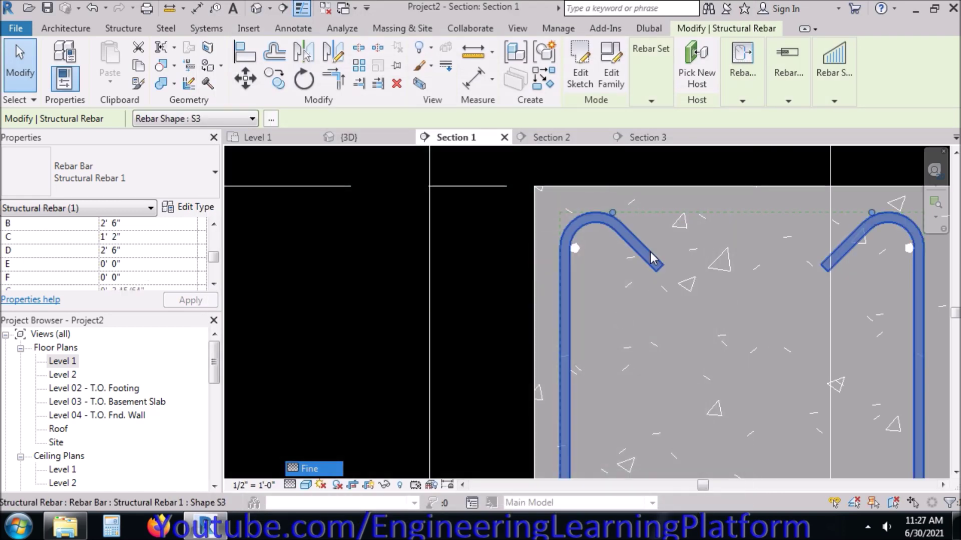
{"action": "left_click", "coordinate": [196, 208]}
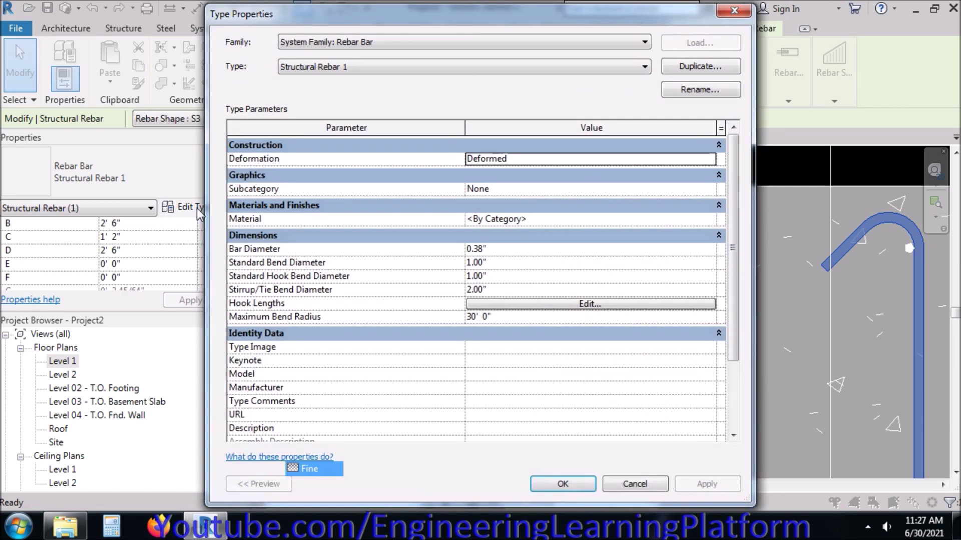
{"action": "key", "text": "Escape"}
{"action": "key", "text": "Escape"}
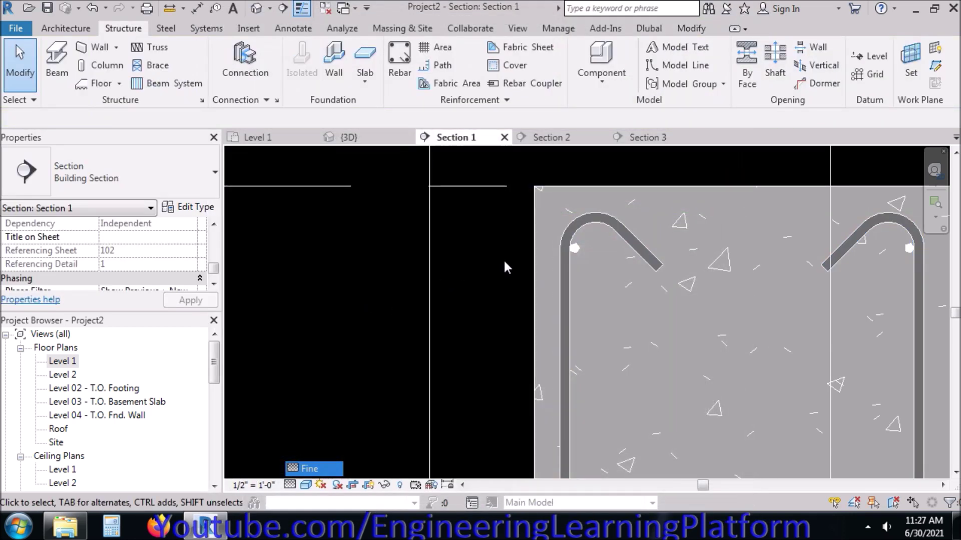
{"action": "left_click_drag", "start_coordinate": [494, 235], "coordinate": [599, 298]}
{"action": "left_click", "coordinate": [575, 249]}
{"action": "scroll", "coordinate": [471, 245], "scroll_direction": "down", "scroll_amount": 3}
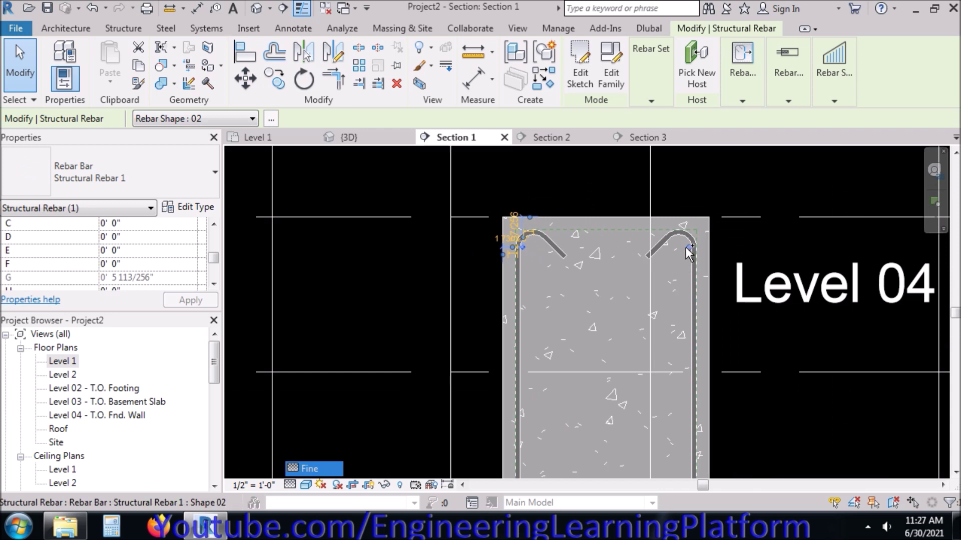
{"action": "left_click", "coordinate": [579, 219], "text": "ctrl"}
{"action": "scroll", "coordinate": [540, 180], "scroll_direction": "down", "scroll_amount": 2}
{"action": "scroll", "coordinate": [551, 382], "scroll_direction": "up", "scroll_amount": 4}
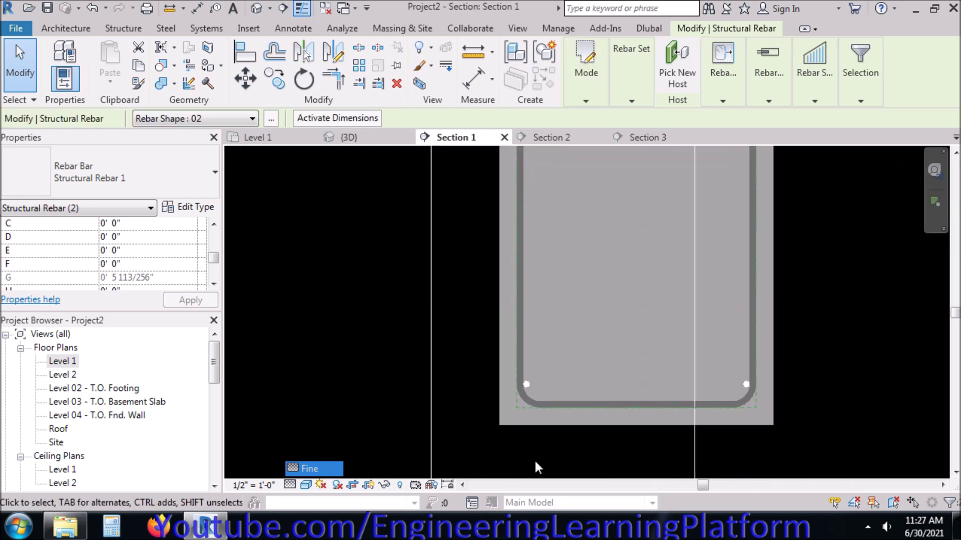
{"action": "left_click", "coordinate": [527, 386], "text": "ctrl"}
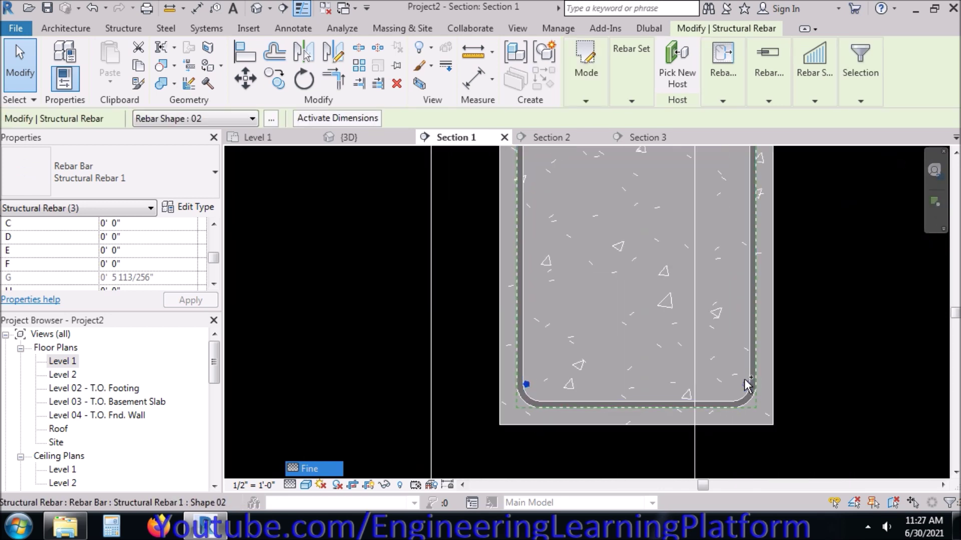
{"action": "left_click", "coordinate": [745, 385], "text": "ctrl"}
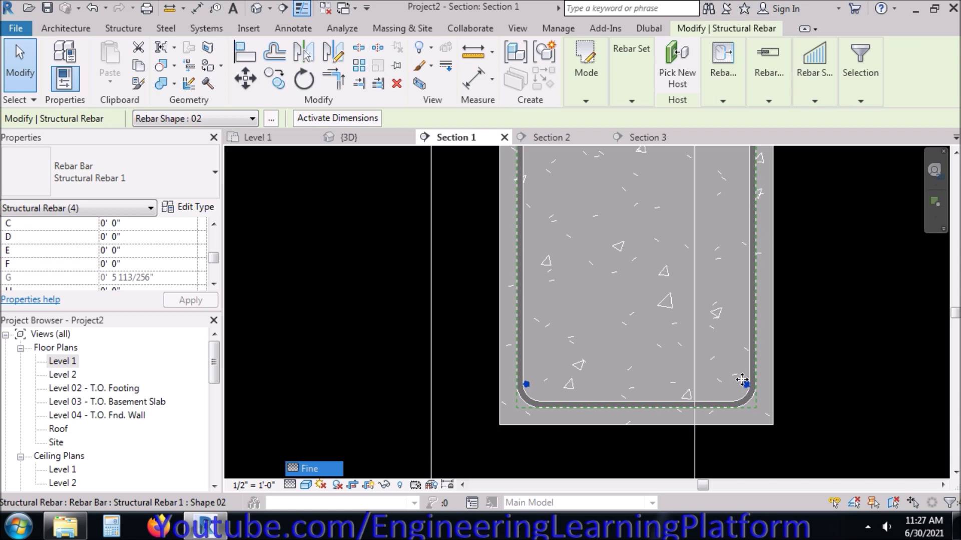
{"action": "left_click", "coordinate": [181, 208]}
{"action": "left_click", "coordinate": [509, 248]}
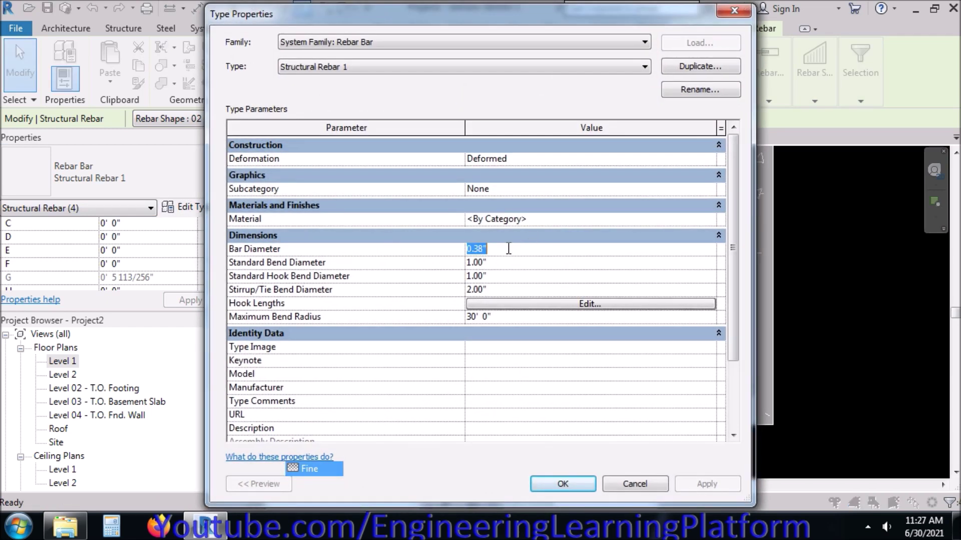
{"action": "left_click", "coordinate": [548, 484]}
{"action": "left_click", "coordinate": [480, 424]}
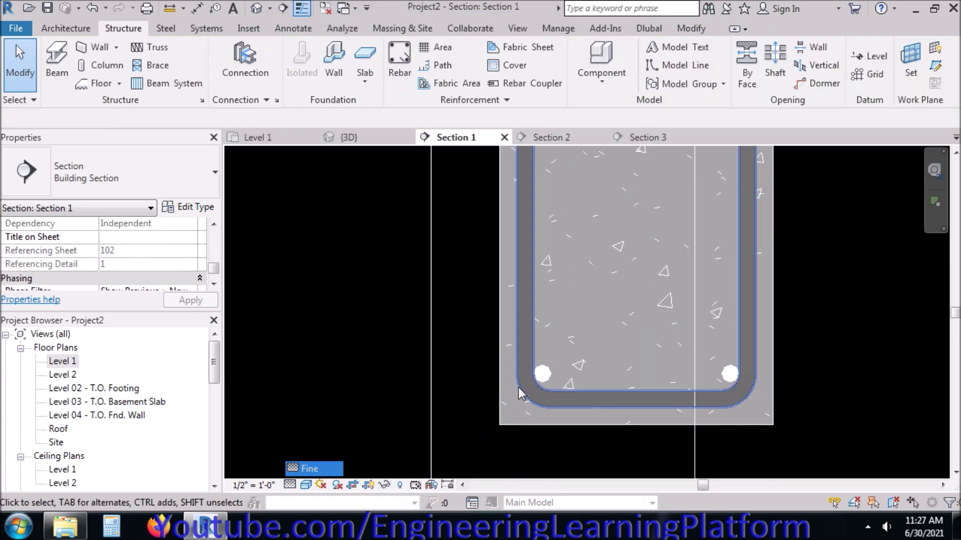
{"action": "left_click", "coordinate": [537, 395]}
{"action": "scroll", "coordinate": [556, 460], "scroll_direction": "down", "scroll_amount": 5}
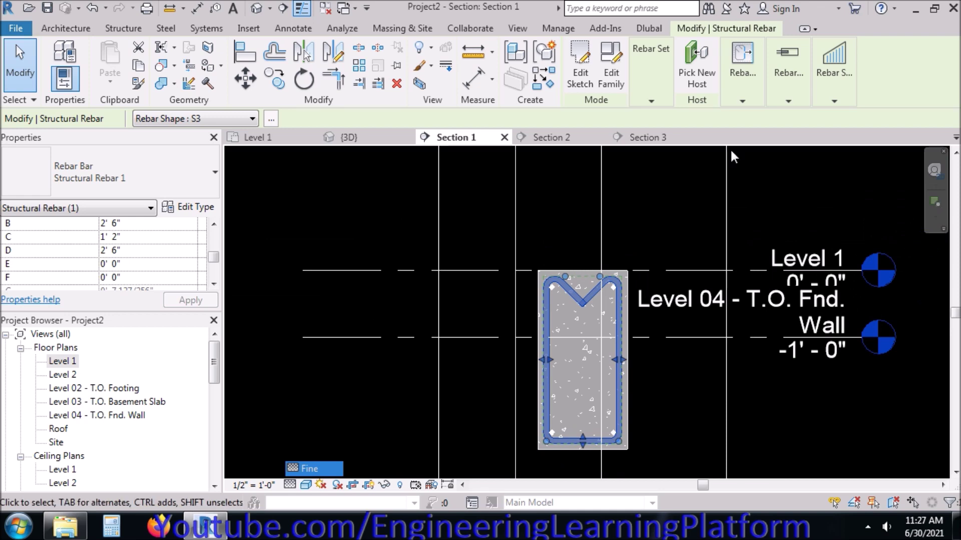
{"action": "mouse_move", "coordinate": [658, 96]}
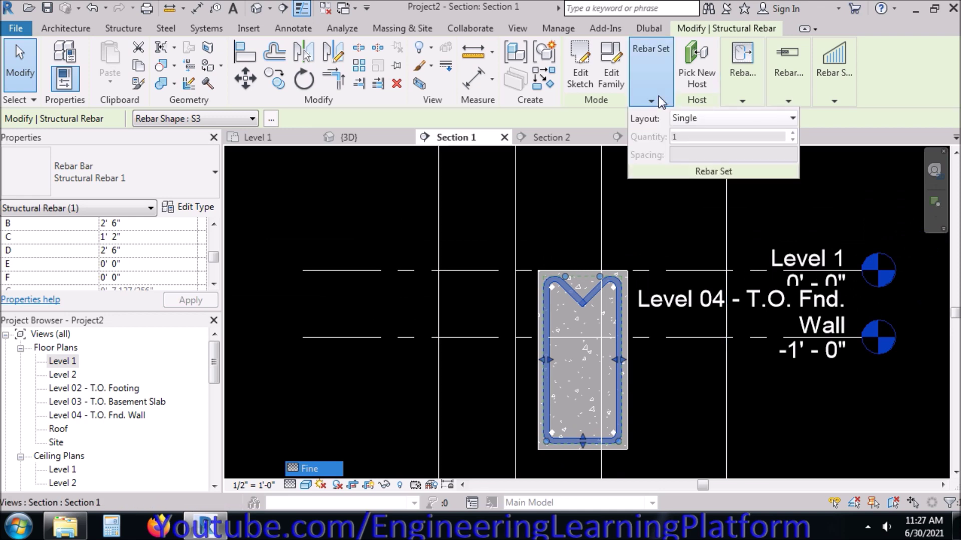
{"action": "key", "text": "Escape"}
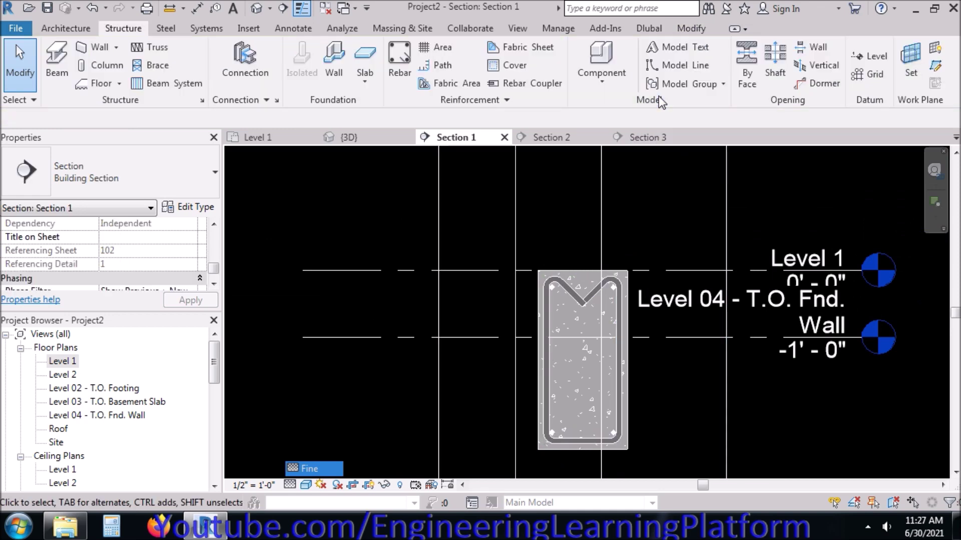
{"action": "left_click", "coordinate": [568, 299]}
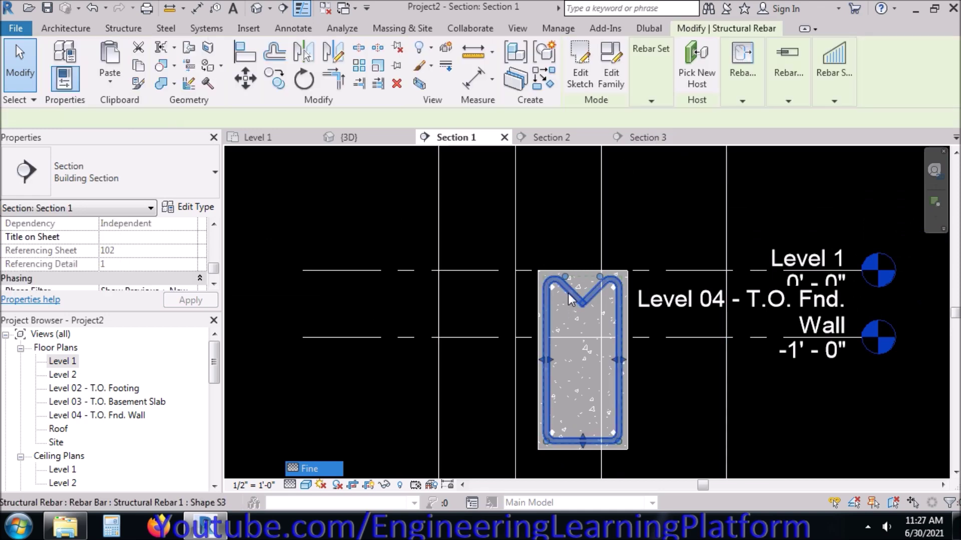
{"action": "left_click", "coordinate": [213, 285]}
{"action": "left_click", "coordinate": [213, 284]}
{"action": "left_click", "coordinate": [214, 284]}
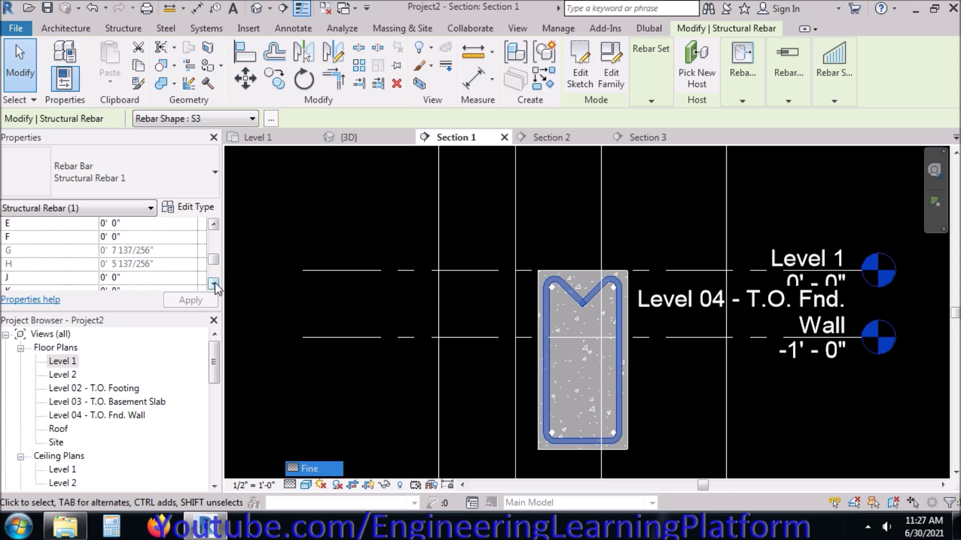
{"action": "left_click", "coordinate": [272, 119]}
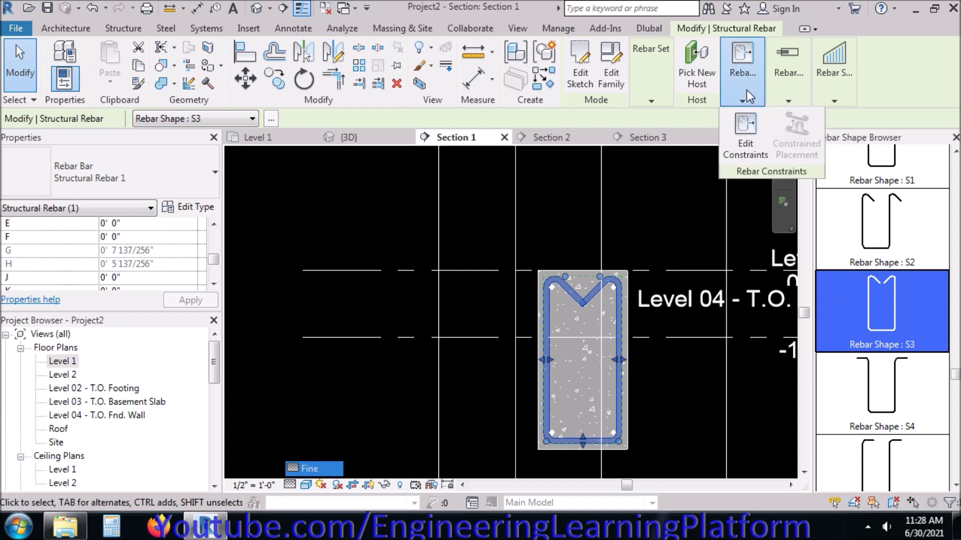
Deselect and reselect the stirrup in Section 1
{"action": "mouse_move", "coordinate": [781, 98]}
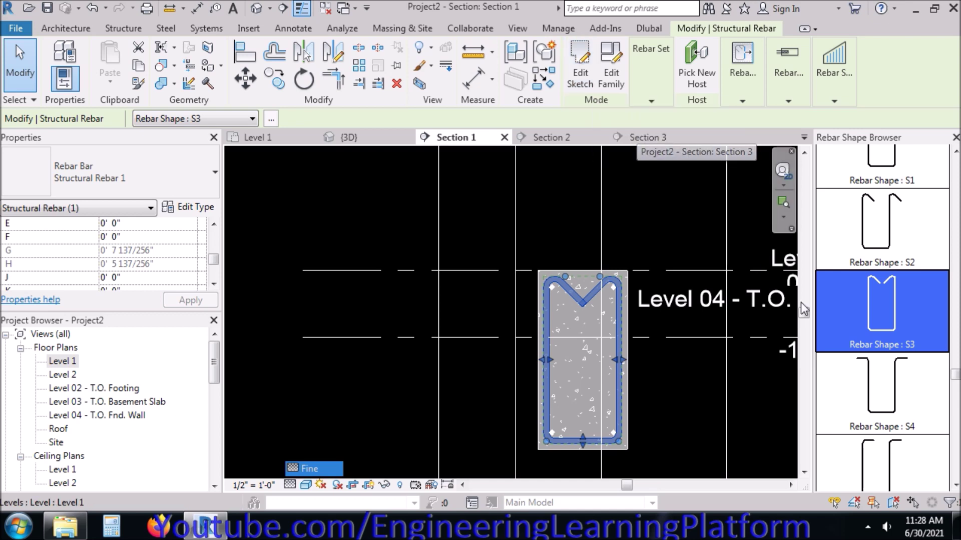
{"action": "left_click", "coordinate": [793, 320]}
{"action": "left_click", "coordinate": [620, 376]}
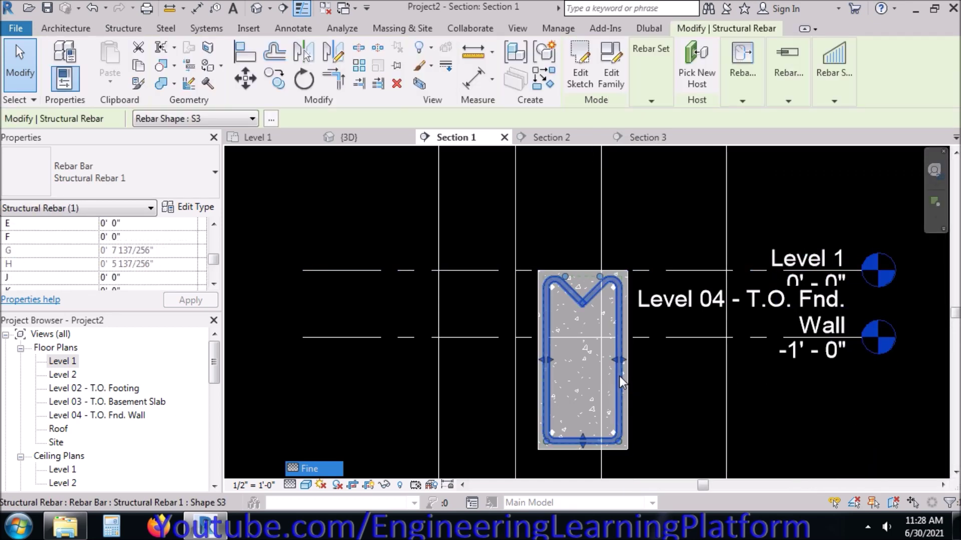
{"action": "mouse_move", "coordinate": [215, 259]}
{"action": "left_mouse_down"}
{"action": "mouse_move", "coordinate": [213, 274]}
{"action": "mouse_move", "coordinate": [214, 257]}
{"action": "left_mouse_up"}
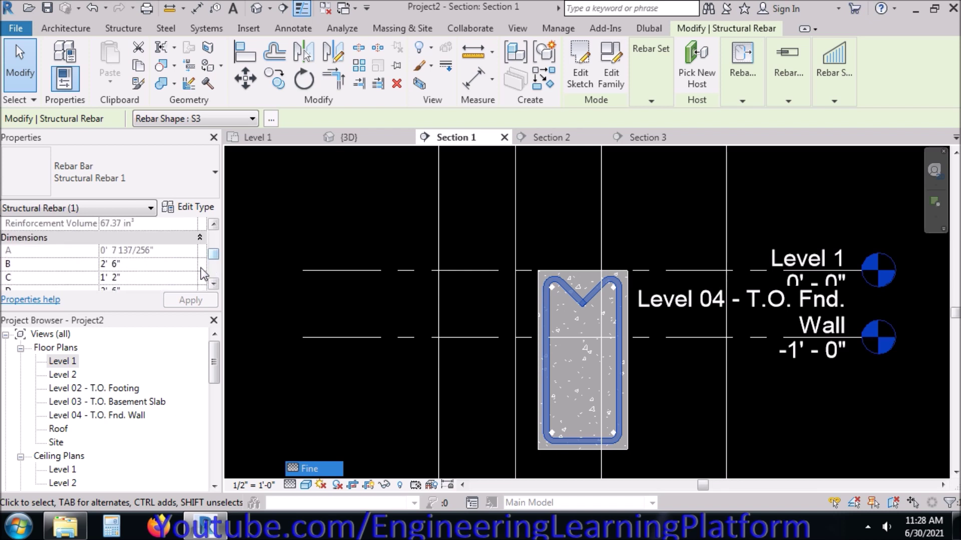
Scroll through the stirrup's Properties palette and open its Structural Rebar 1 Type Properties
{"action": "left_click", "coordinate": [214, 224]}
{"action": "left_click", "coordinate": [214, 224]}
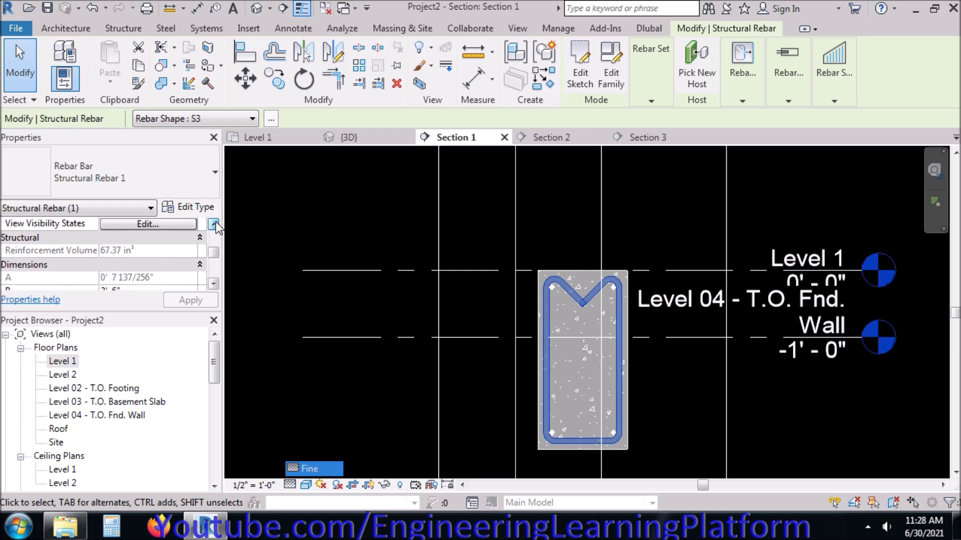
{"action": "left_click", "coordinate": [215, 224]}
{"action": "left_click", "coordinate": [214, 224]}
{"action": "left_click", "coordinate": [214, 224]}
{"action": "left_click", "coordinate": [214, 224]}
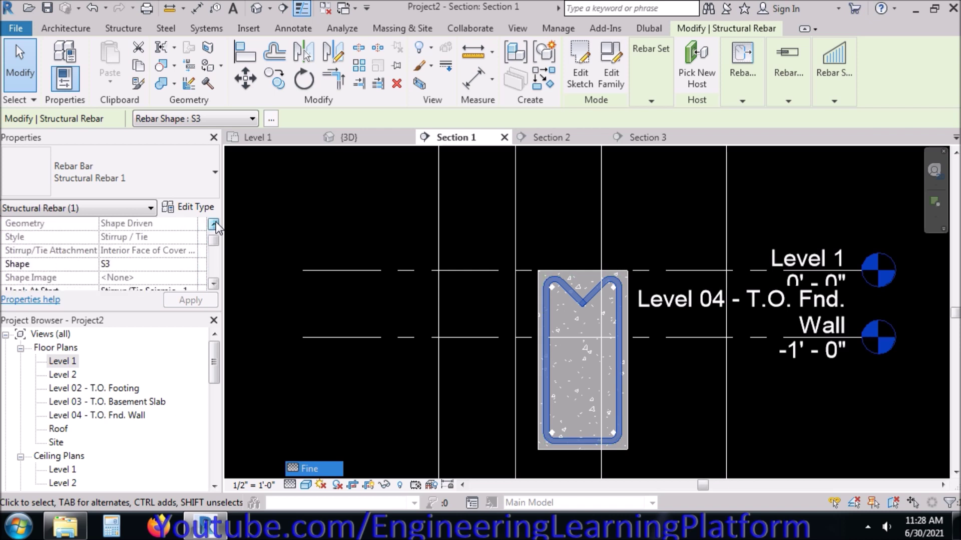
{"action": "left_click", "coordinate": [214, 224]}
{"action": "left_click", "coordinate": [214, 224]}
{"action": "left_click", "coordinate": [214, 224]}
{"action": "left_click", "coordinate": [214, 224]}
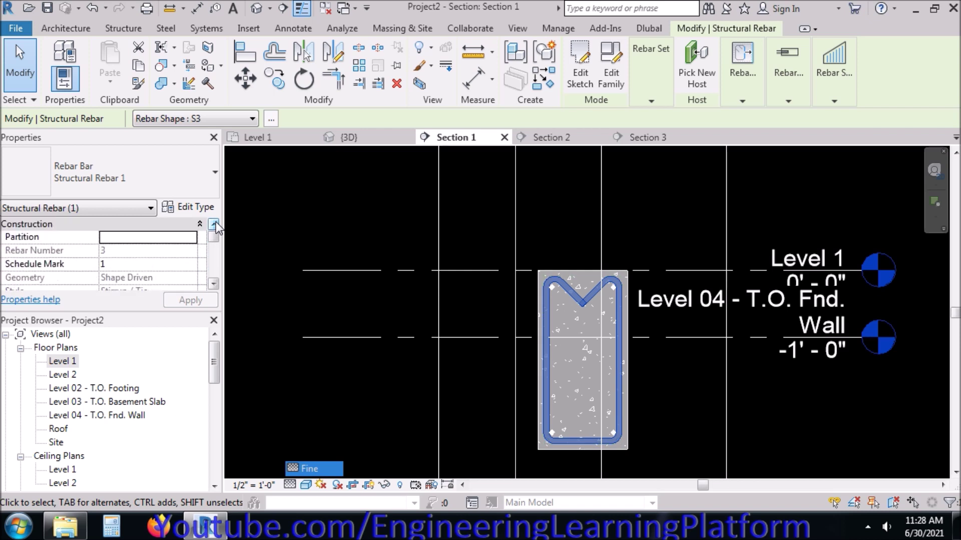
{"action": "left_click", "coordinate": [215, 285]}
{"action": "left_click", "coordinate": [214, 285]}
{"action": "left_click", "coordinate": [214, 285]}
{"action": "left_click", "coordinate": [215, 285]}
{"action": "left_click", "coordinate": [214, 285]}
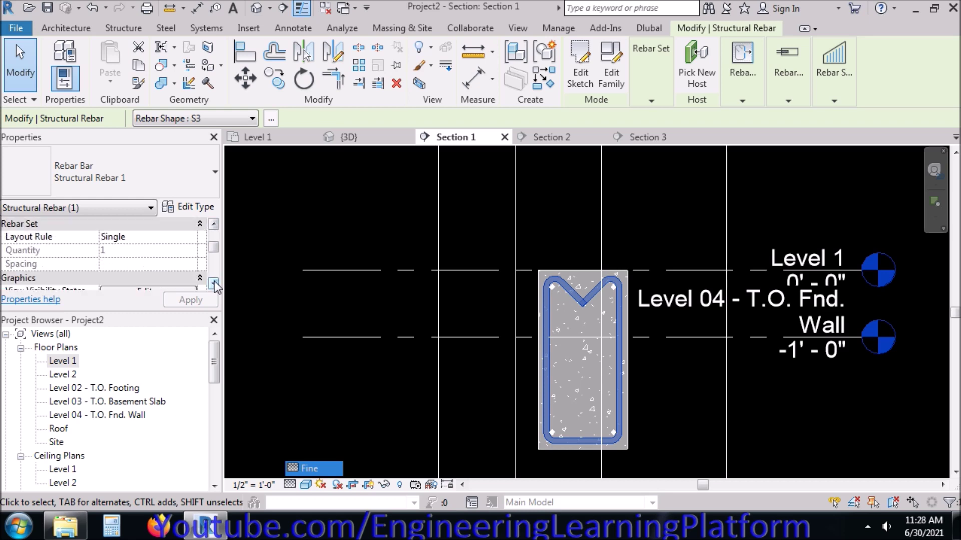
{"action": "left_click", "coordinate": [214, 285]}
{"action": "left_click", "coordinate": [214, 285]}
{"action": "left_click", "coordinate": [214, 285]}
{"action": "left_click", "coordinate": [214, 286]}
{"action": "left_click", "coordinate": [215, 286]}
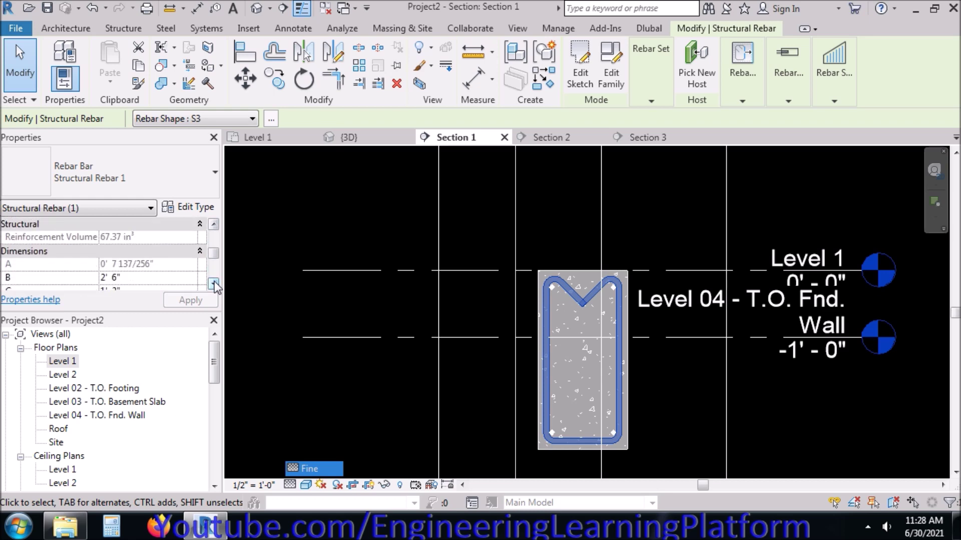
{"action": "left_click", "coordinate": [214, 285]}
{"action": "left_click", "coordinate": [202, 206]}
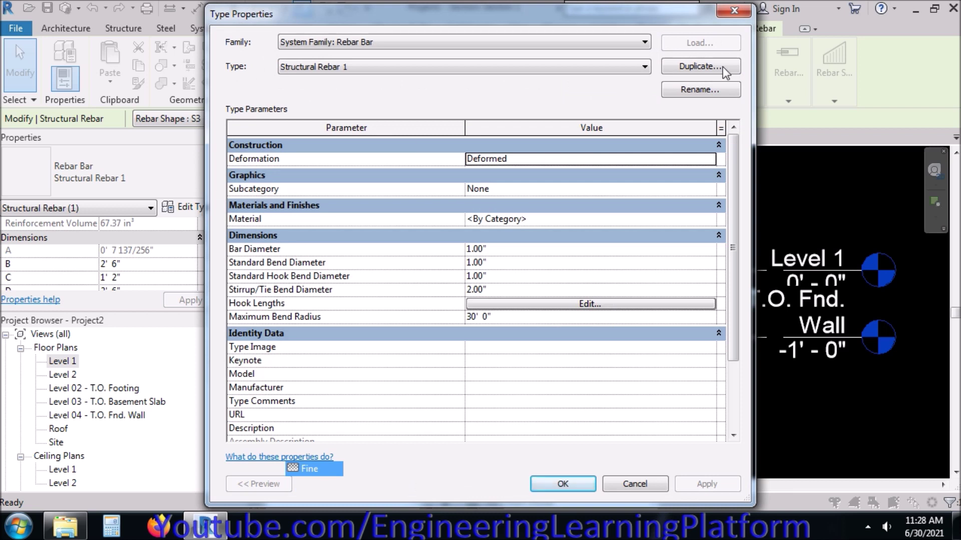
Duplicate the type as 'Structural Rebar 3/8"' with a 3/8" bar diameter, then deselect
{"action": "left_click", "coordinate": [727, 67]}
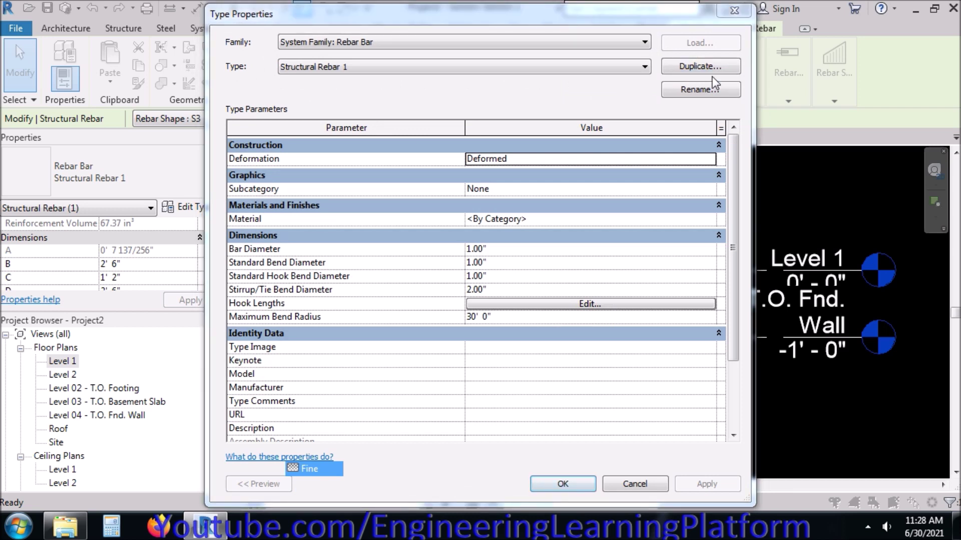
{"action": "left_click", "coordinate": [499, 371]}
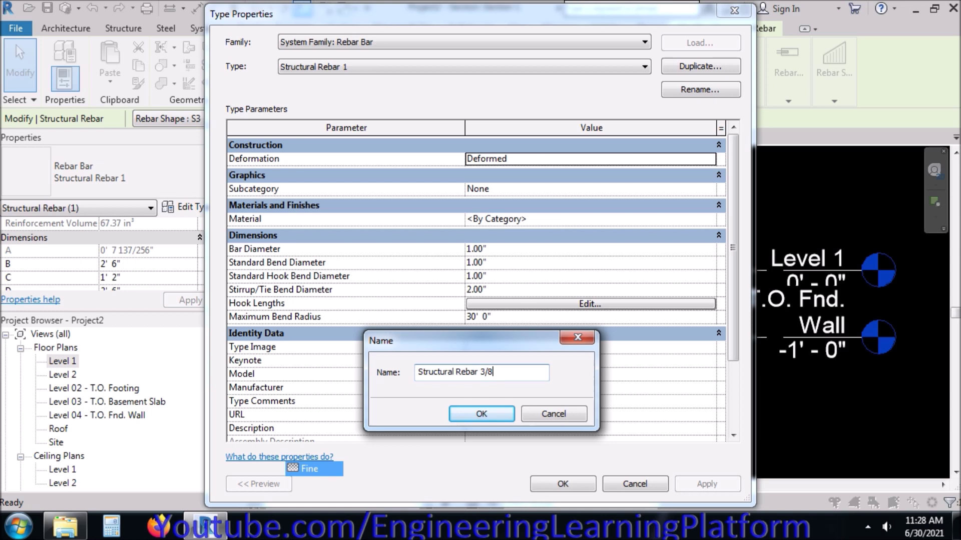
{"action": "left_click", "coordinate": [475, 416]}
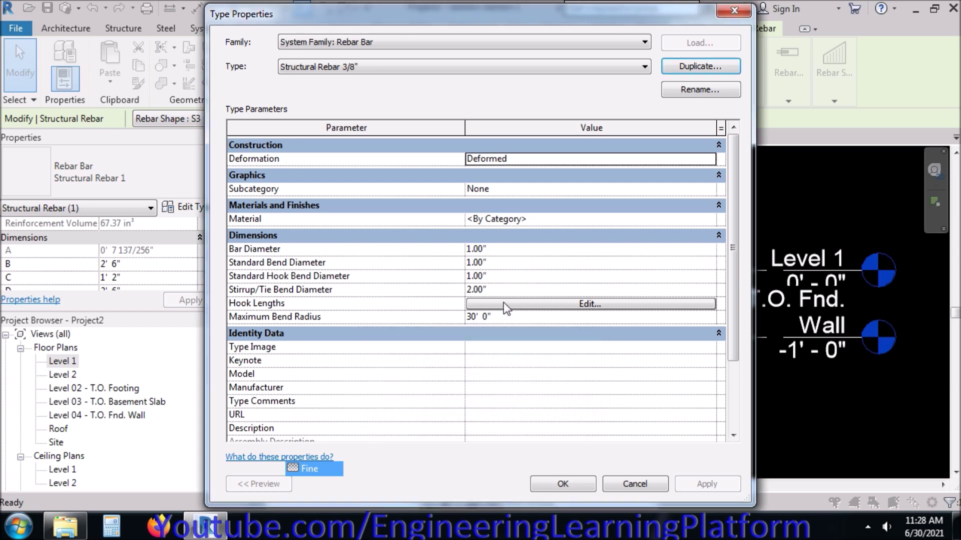
{"action": "left_click", "coordinate": [492, 248]}
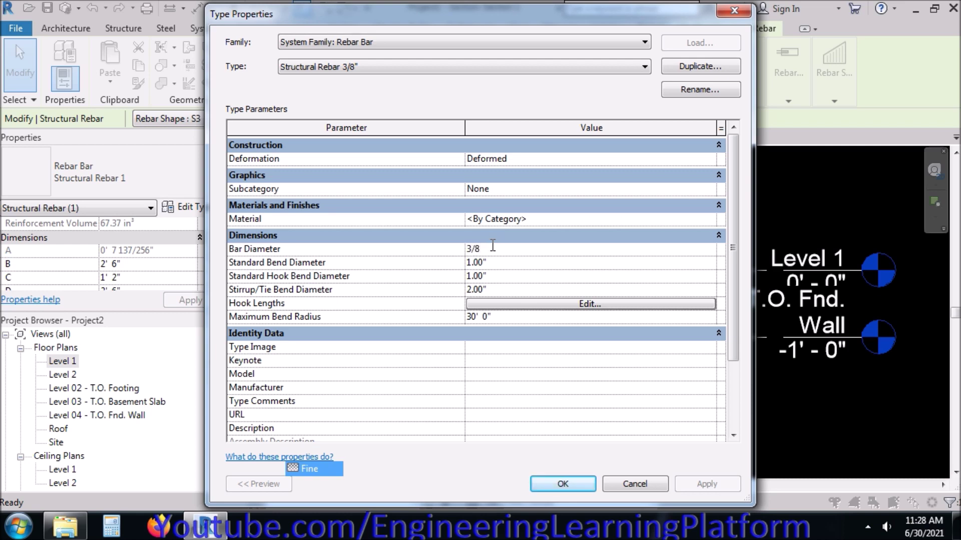
{"action": "left_click", "coordinate": [569, 479]}
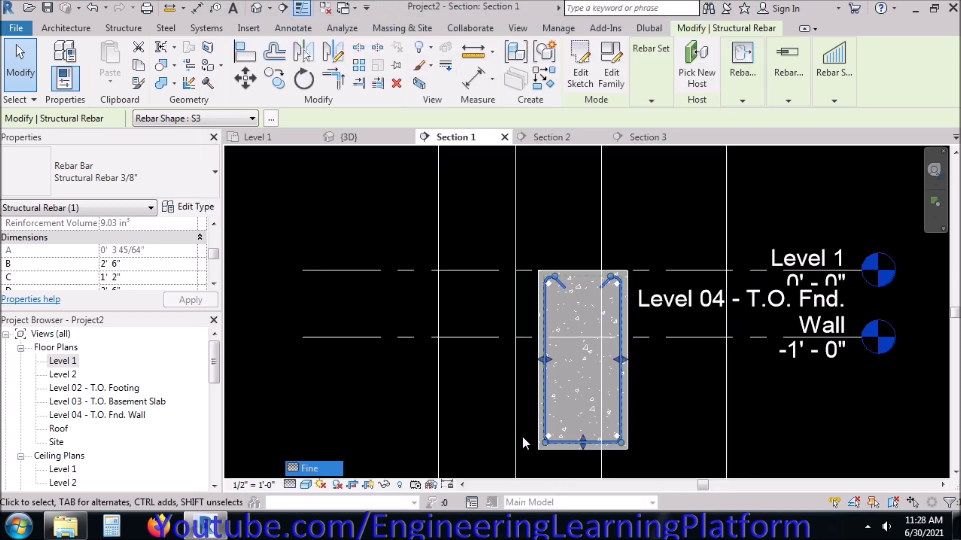
{"action": "left_click", "coordinate": [521, 435]}
Check the longitudinal corner bar's type settings without changing them
{"action": "scroll", "coordinate": [538, 446], "scroll_direction": "up", "scroll_amount": 5}
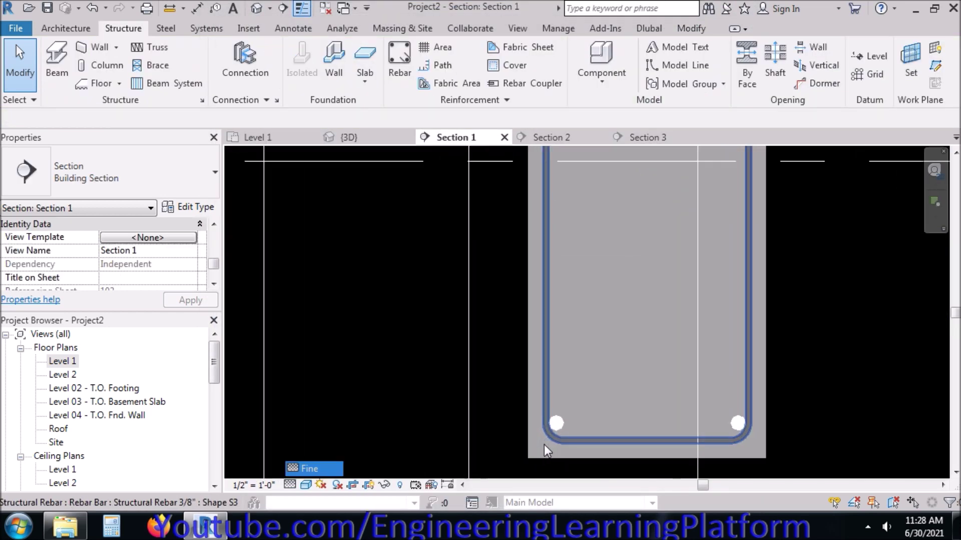
{"action": "left_click", "coordinate": [558, 423]}
{"action": "left_click", "coordinate": [196, 217]}
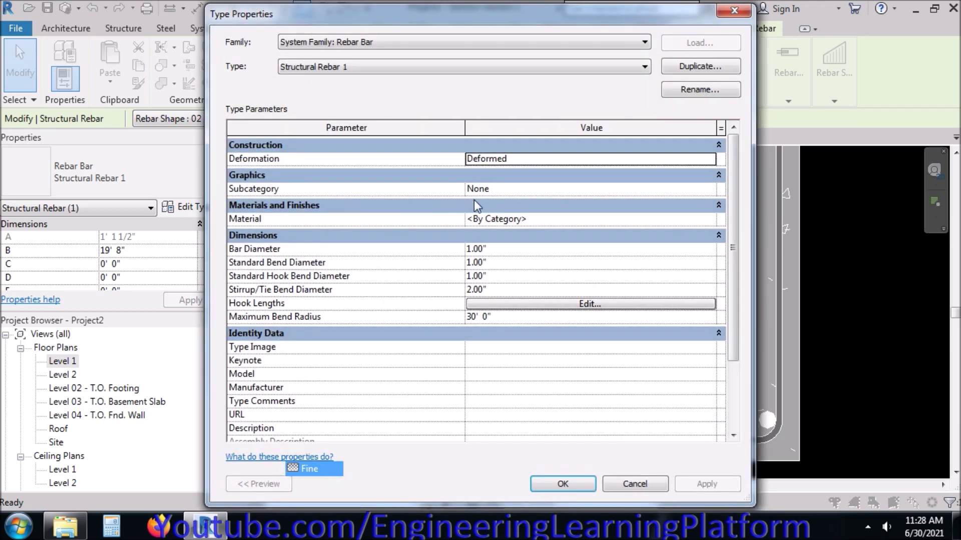
{"action": "left_click", "coordinate": [586, 488]}
{"action": "key", "text": "Escape"}
Try stretching the stirrup's left leg outward, then undo it
{"action": "scroll", "coordinate": [494, 361], "scroll_direction": "down", "scroll_amount": 5}
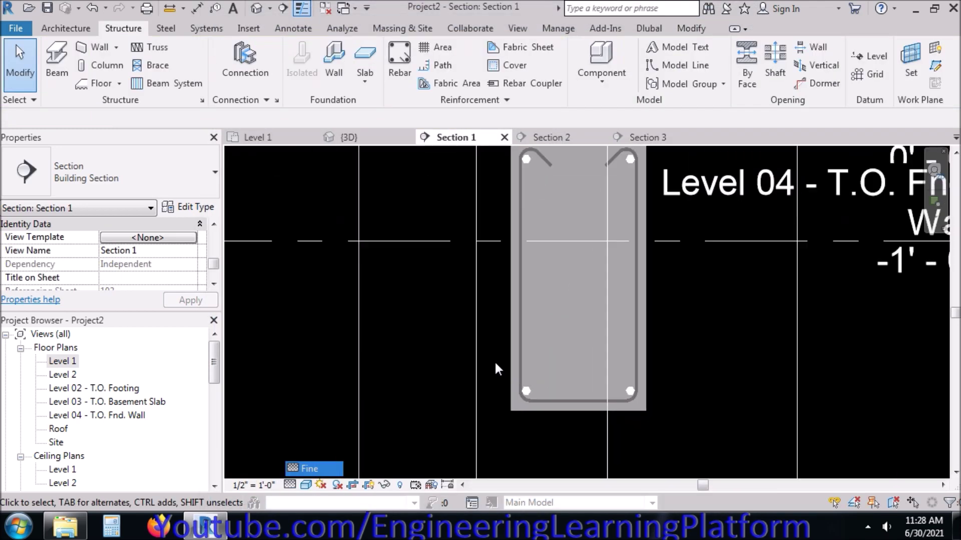
{"action": "scroll", "coordinate": [528, 197], "scroll_direction": "up", "scroll_amount": 5}
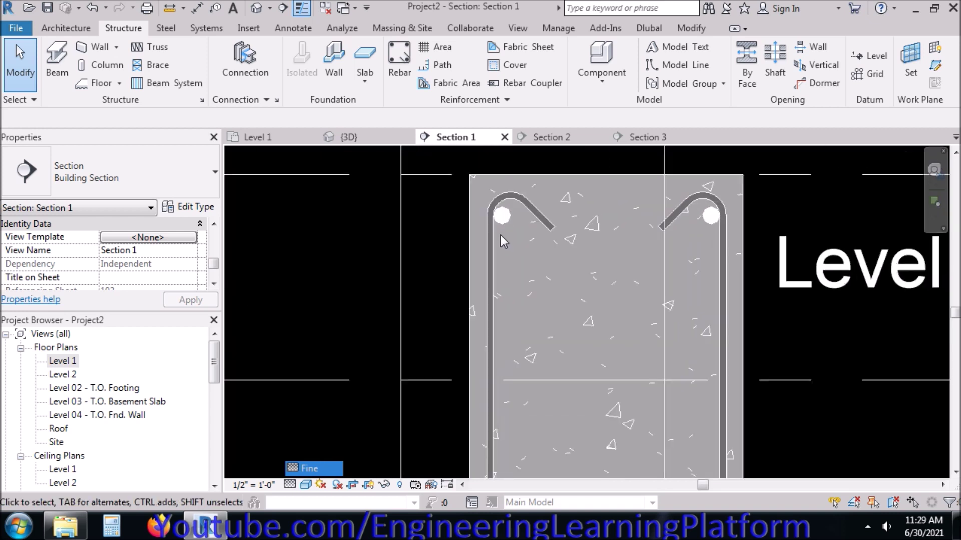
{"action": "left_click", "coordinate": [520, 203]}
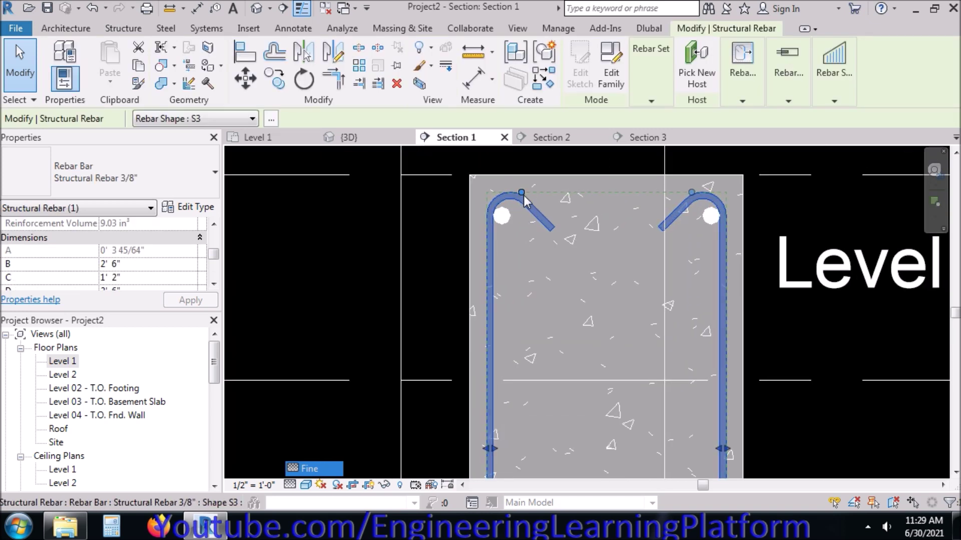
{"action": "left_click_drag", "start_coordinate": [522, 193], "coordinate": [501, 192]}
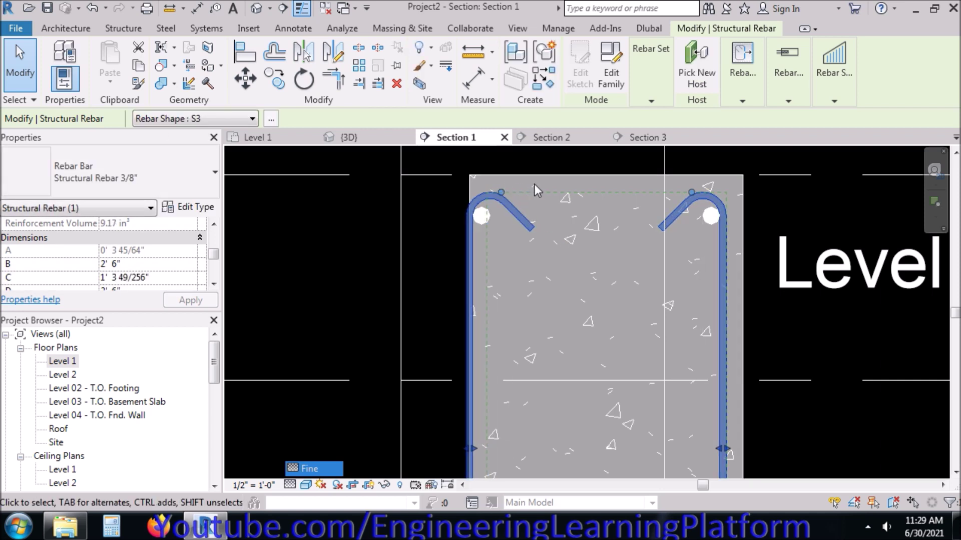
{"action": "key", "text": "ctrl+z"}
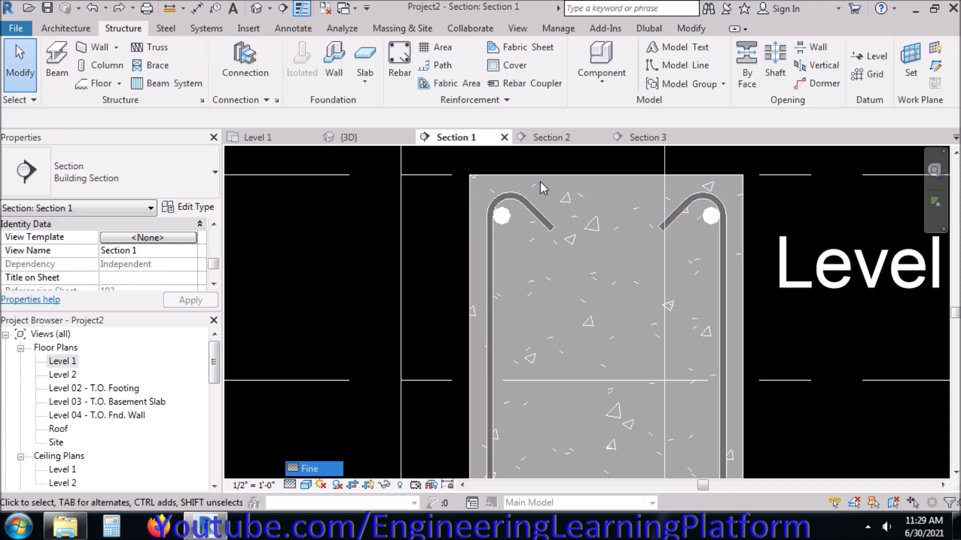
{"action": "left_click", "coordinate": [529, 205]}
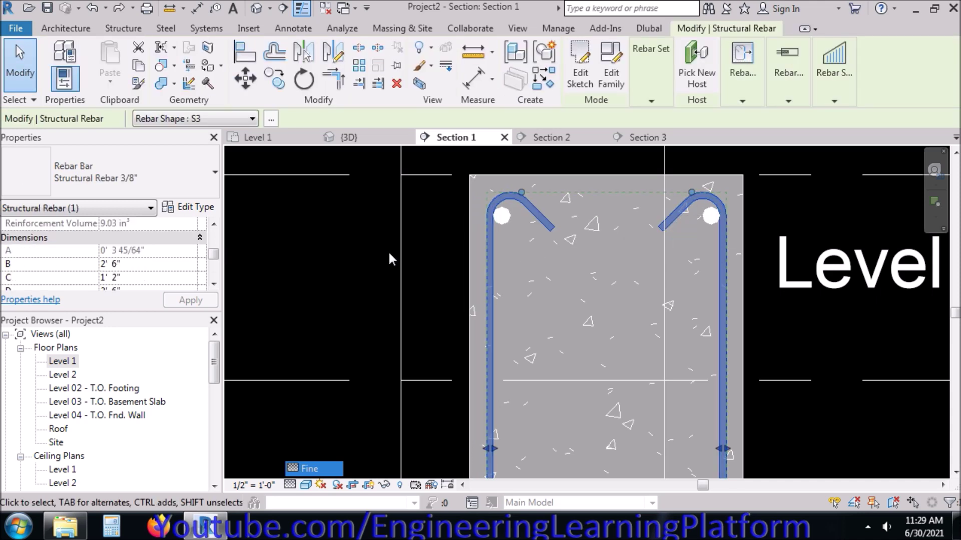
Enter Edit Rebar Sketch mode on the 3/8" stirrup
{"action": "left_click", "coordinate": [214, 285]}
{"action": "left_click", "coordinate": [214, 285]}
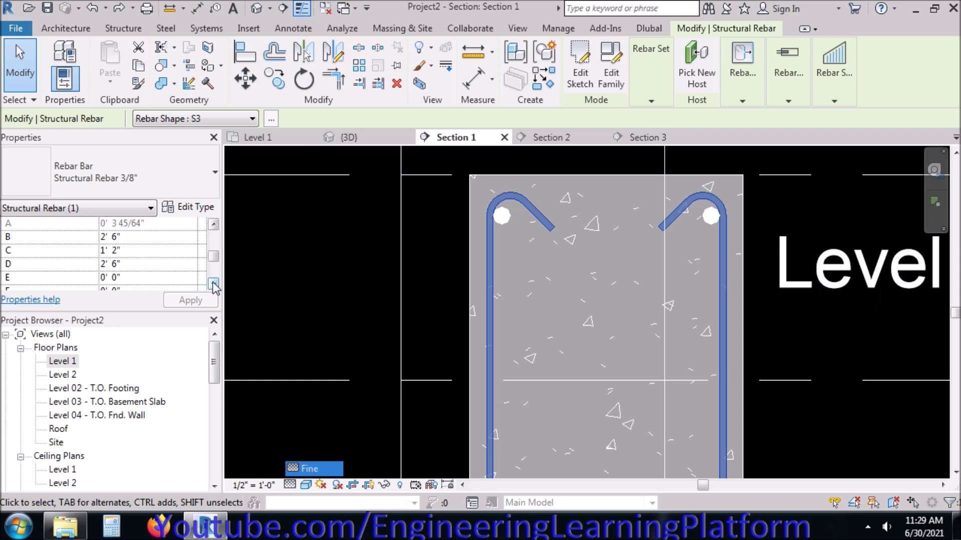
{"action": "left_click", "coordinate": [214, 284]}
{"action": "left_click", "coordinate": [214, 284]}
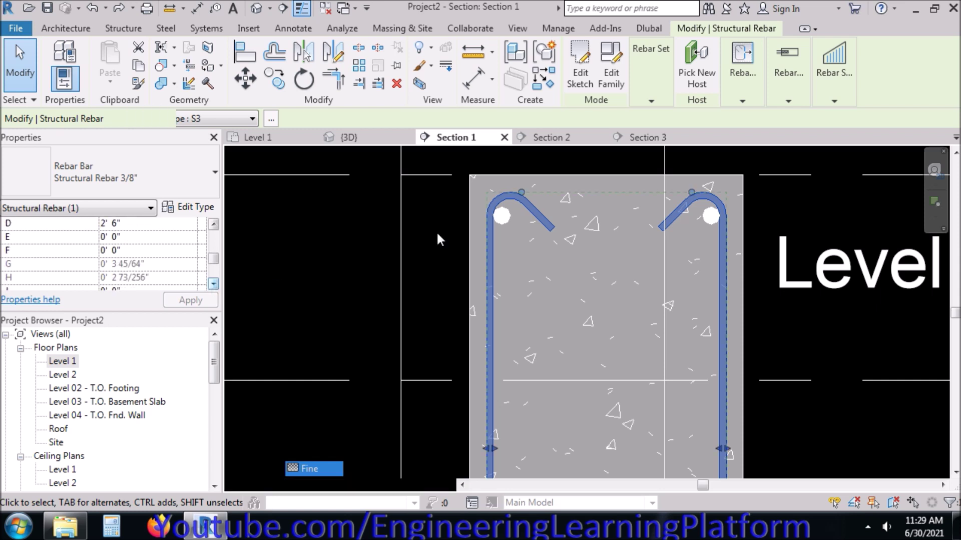
{"action": "double_click", "coordinate": [539, 218]}
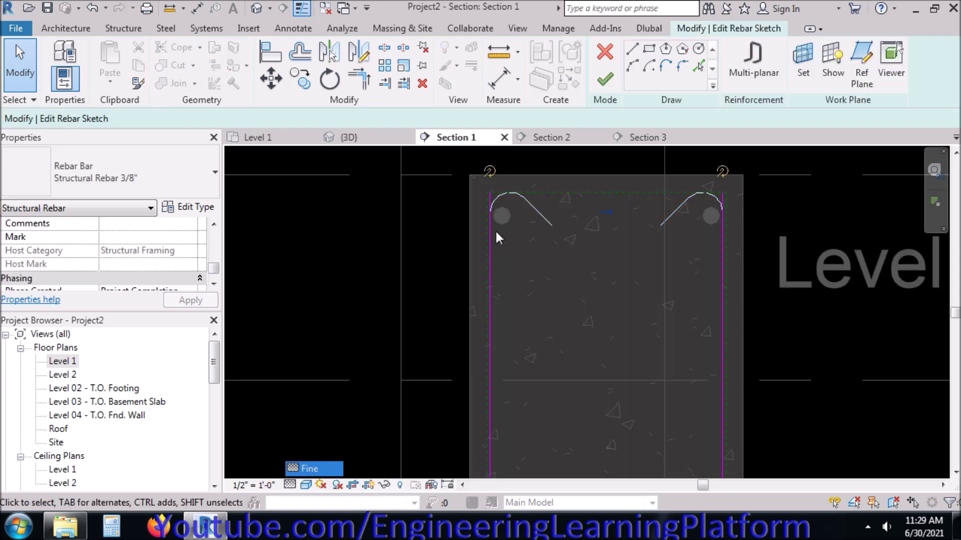
Cancel a trial move of the stirrup sketch and exit sketch mode, discarding edits
{"action": "left_click", "coordinate": [527, 205]}
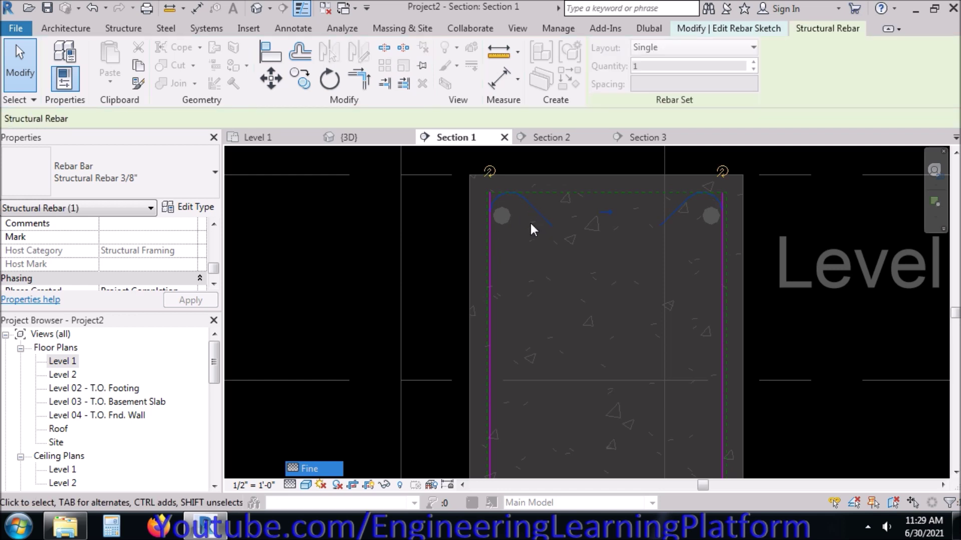
{"action": "left_click", "coordinate": [271, 78]}
{"action": "scroll", "coordinate": [527, 221], "scroll_direction": "up", "scroll_amount": 3}
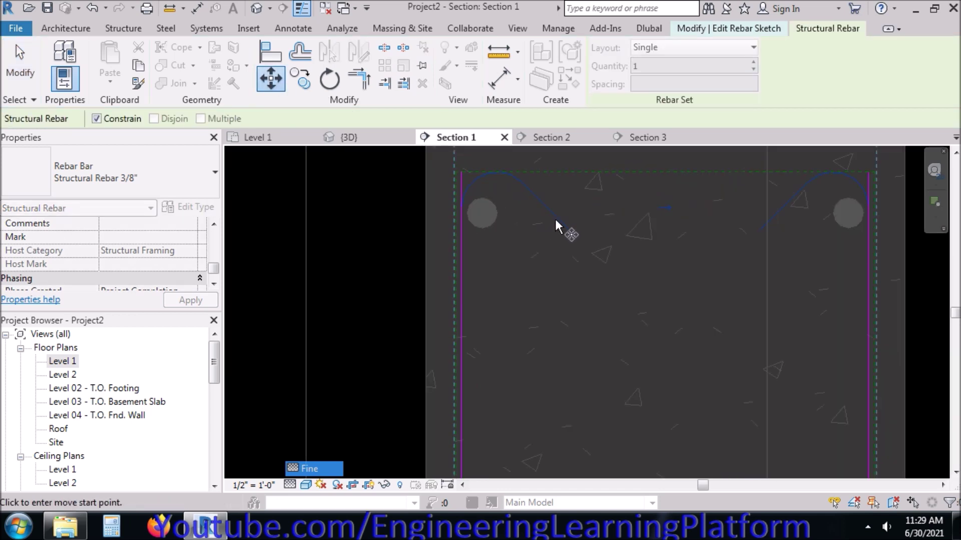
{"action": "left_click", "coordinate": [510, 184]}
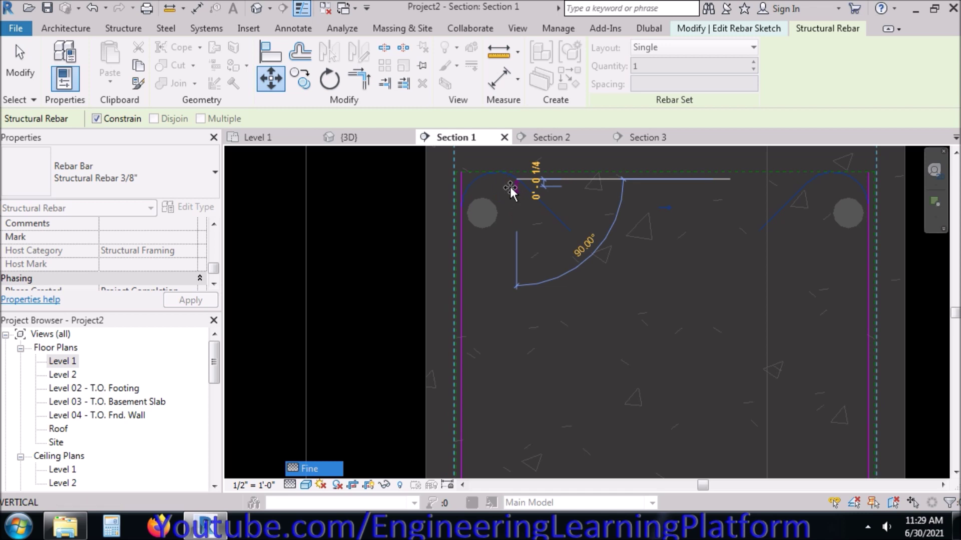
{"action": "key", "text": "Escape"}
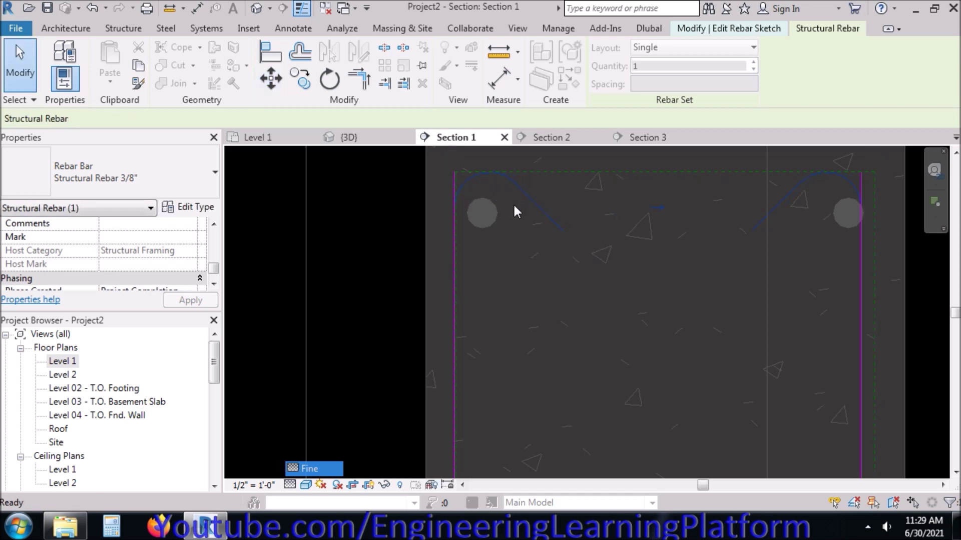
{"action": "key", "text": "Escape"}
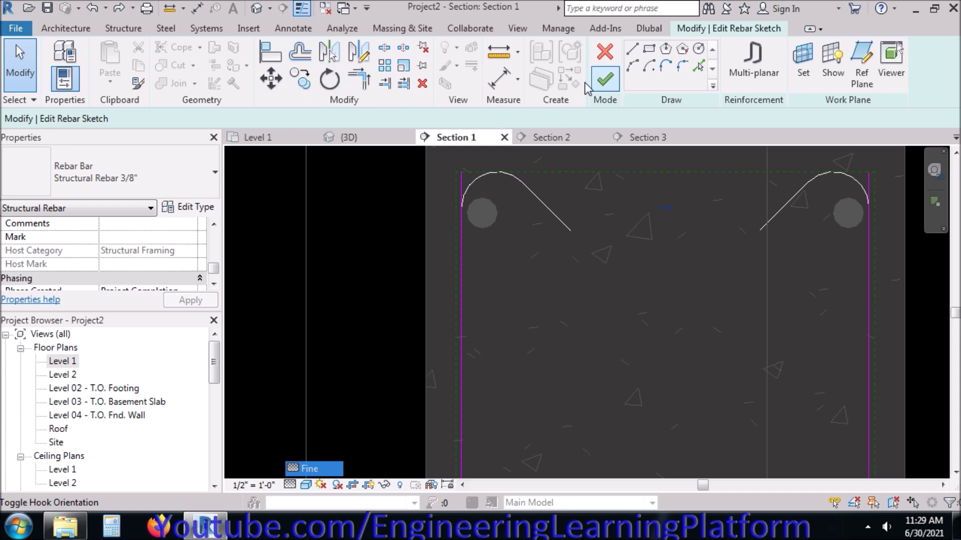
{"action": "left_click", "coordinate": [605, 51]}
{"action": "left_click", "coordinate": [516, 279]}
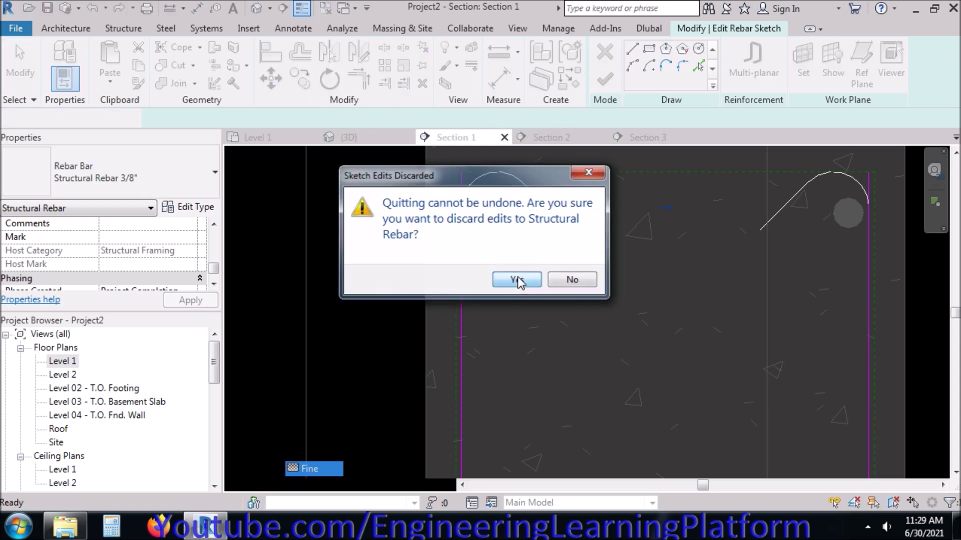
Set the Structural Rebar 3/8" stirrup/tie bend diameter to 1" and apply
{"action": "scroll", "coordinate": [496, 191], "scroll_direction": "down", "scroll_amount": 3}
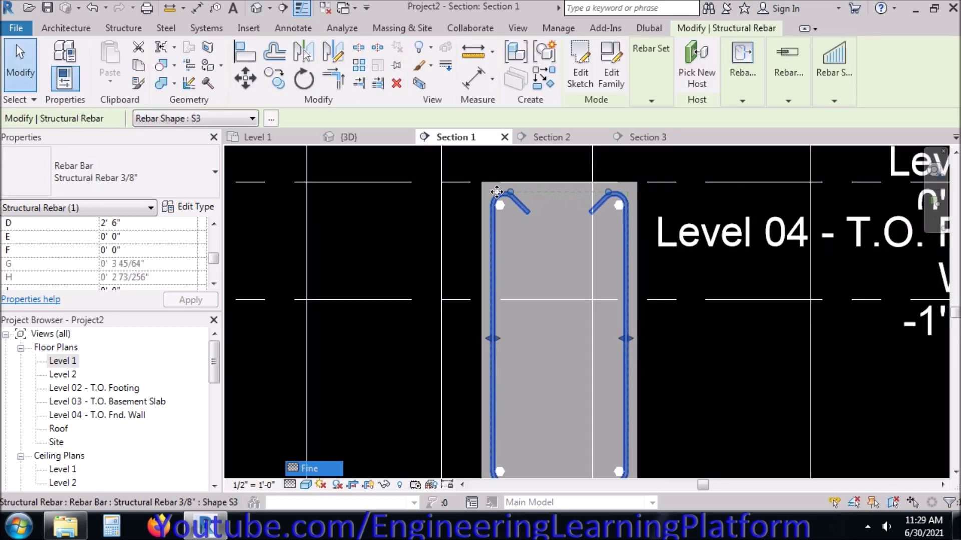
{"action": "scroll", "coordinate": [518, 452], "scroll_direction": "up", "scroll_amount": 3}
{"action": "scroll", "coordinate": [519, 451], "scroll_direction": "up", "scroll_amount": 1}
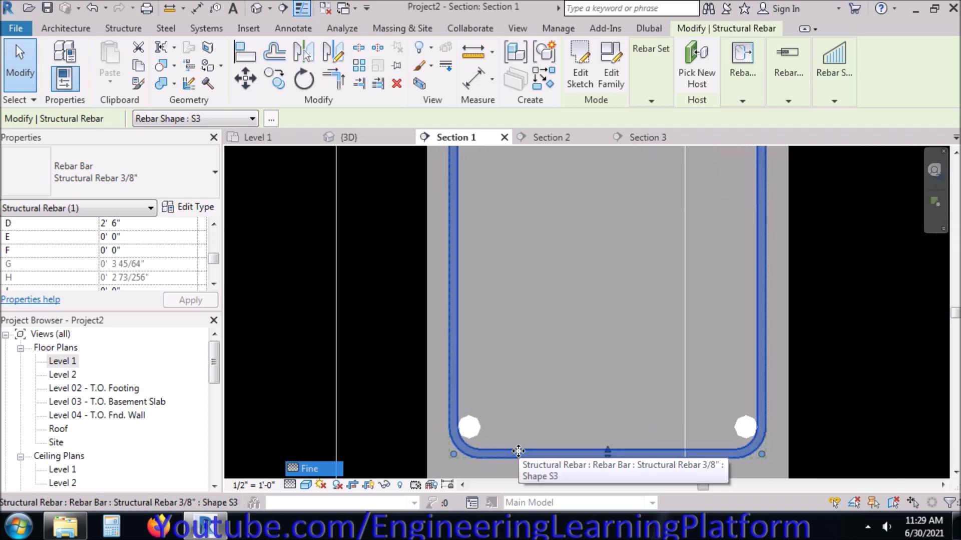
{"action": "scroll", "coordinate": [519, 451], "scroll_direction": "down", "scroll_amount": 2}
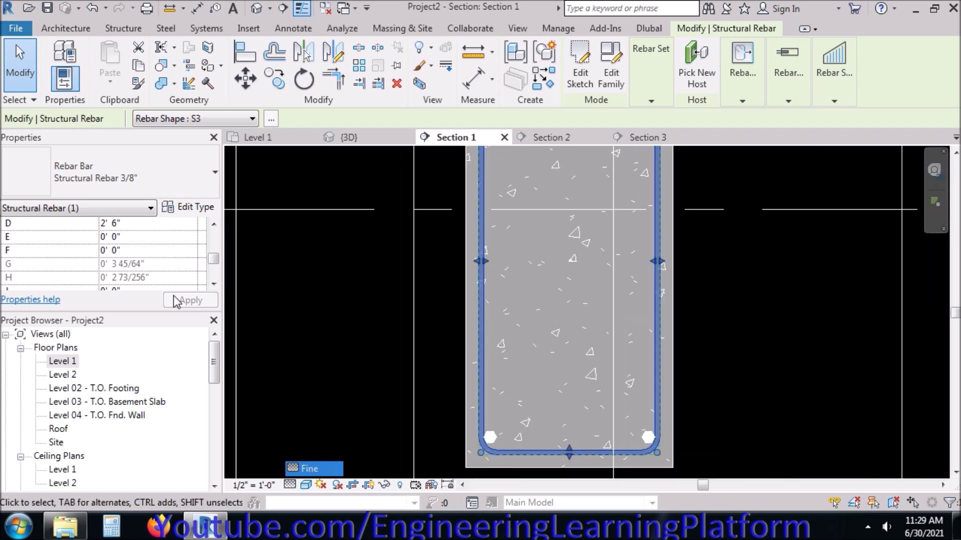
{"action": "left_click", "coordinate": [188, 214]}
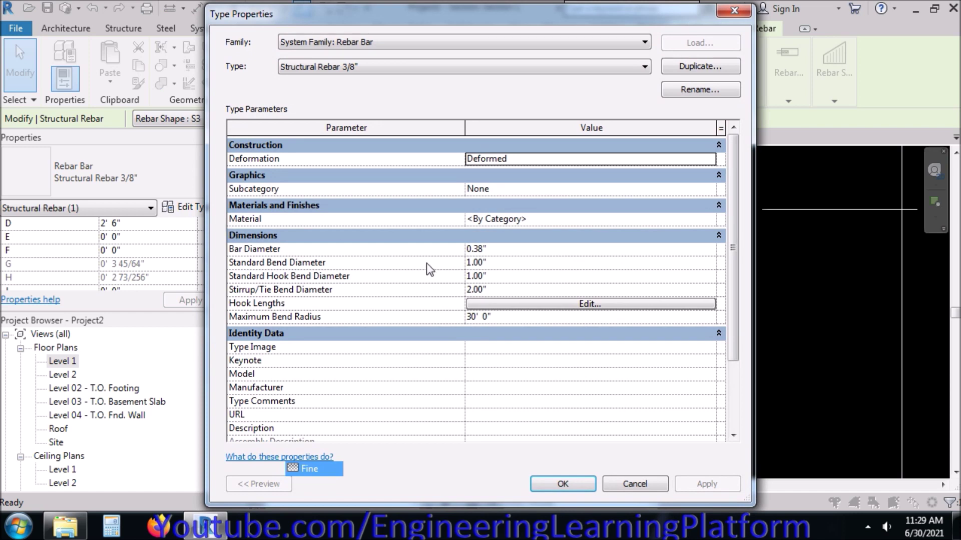
{"action": "left_click", "coordinate": [497, 289]}
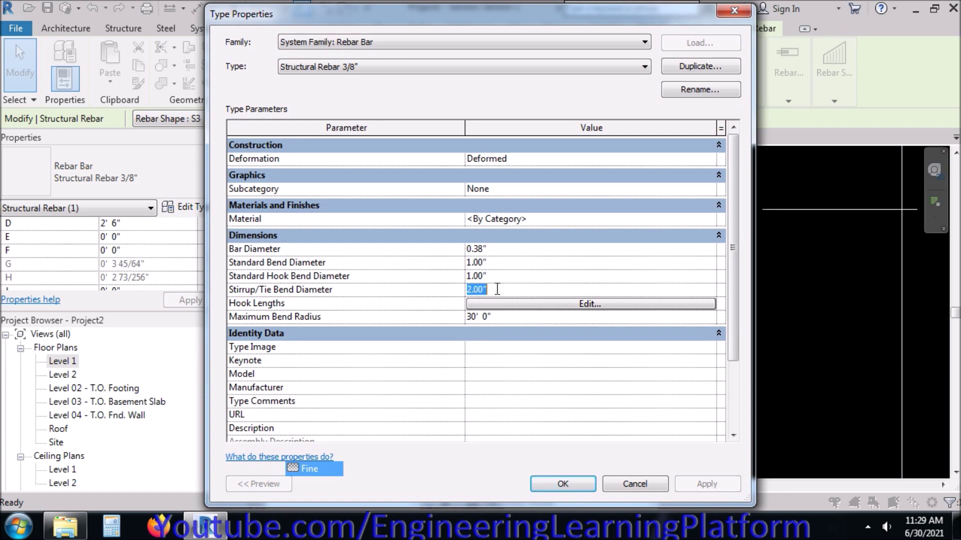
{"action": "left_click_drag", "start_coordinate": [480, 20], "coordinate": [191, 16]}
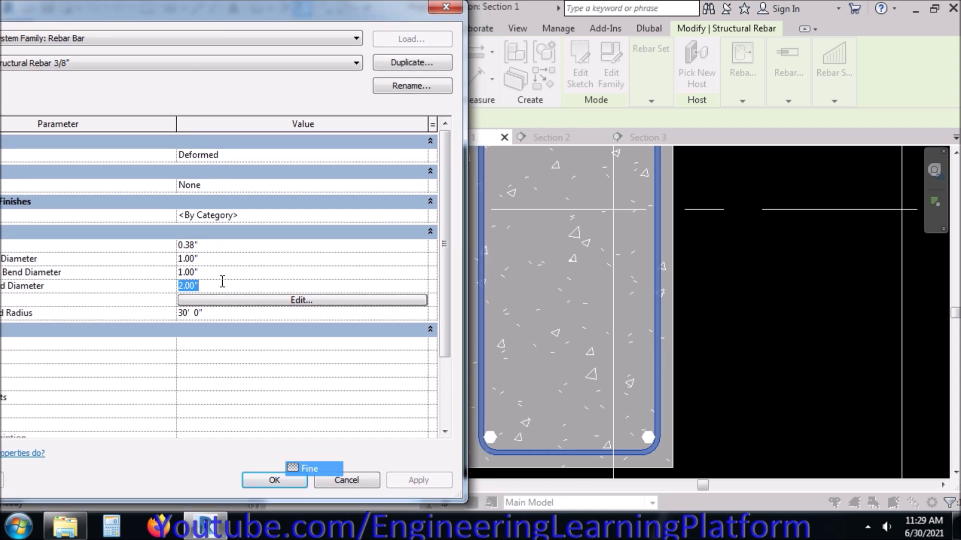
{"action": "type", "text": "1"}
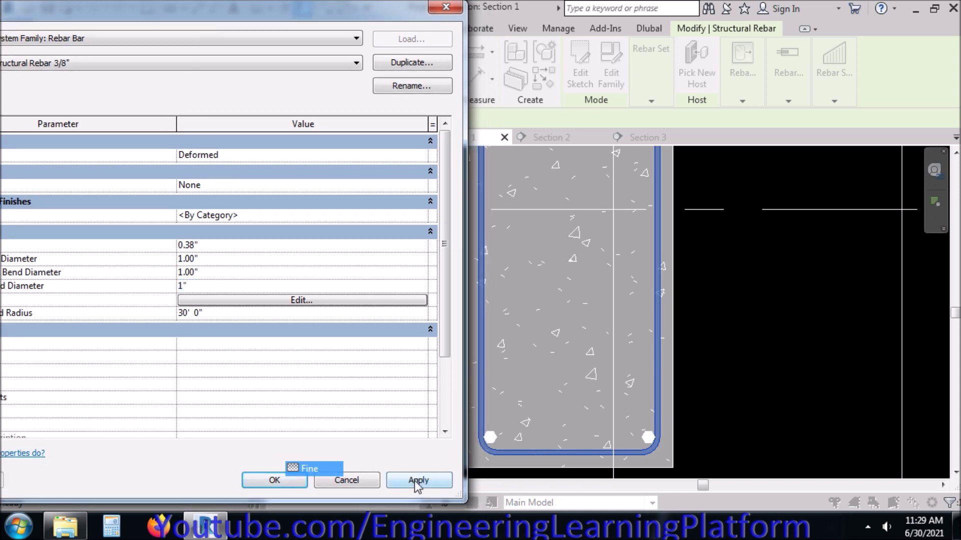
{"action": "left_click", "coordinate": [417, 482]}
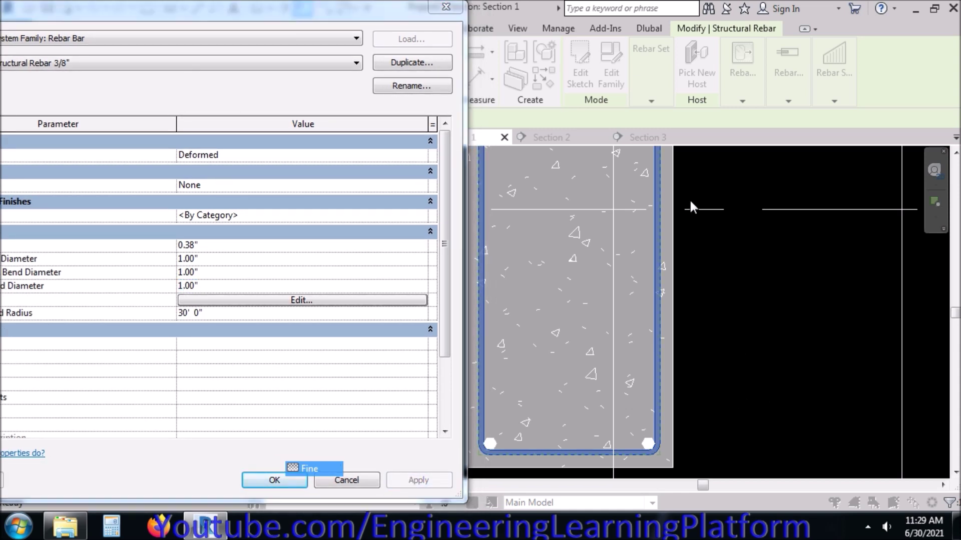
{"action": "left_click", "coordinate": [273, 482]}
Pan Section 1, clear the selection, and select the two level lines
{"action": "middle_click_drag", "start_coordinate": [391, 275], "coordinate": [394, 393]}
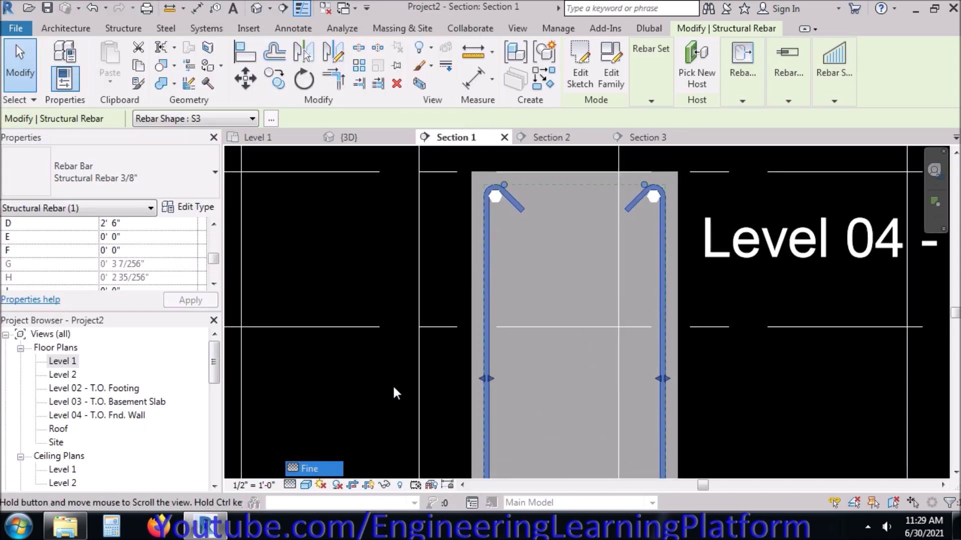
{"action": "left_click", "coordinate": [434, 257]}
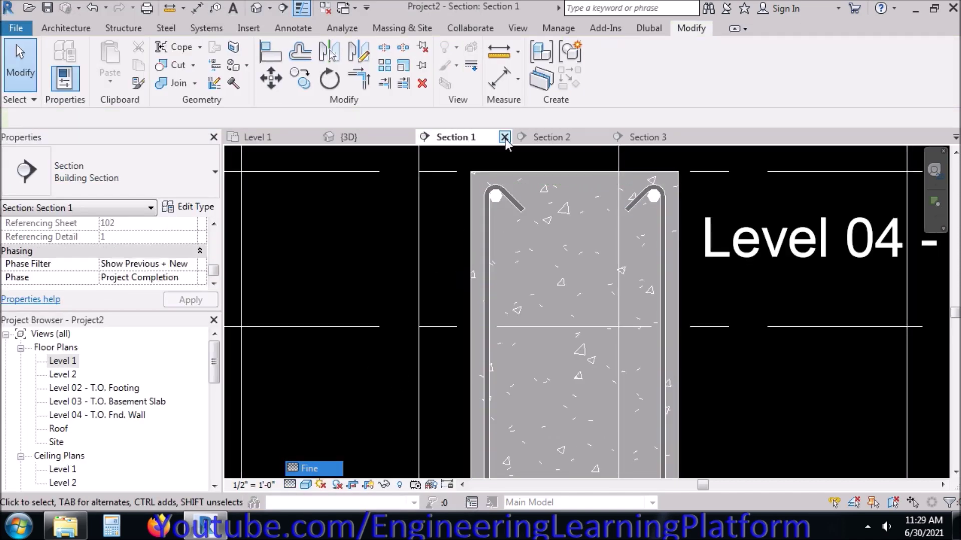
{"action": "left_click", "coordinate": [715, 288]}
{"action": "key", "text": "Escape"}
{"action": "scroll", "coordinate": [443, 178], "scroll_direction": "down", "scroll_amount": 3}
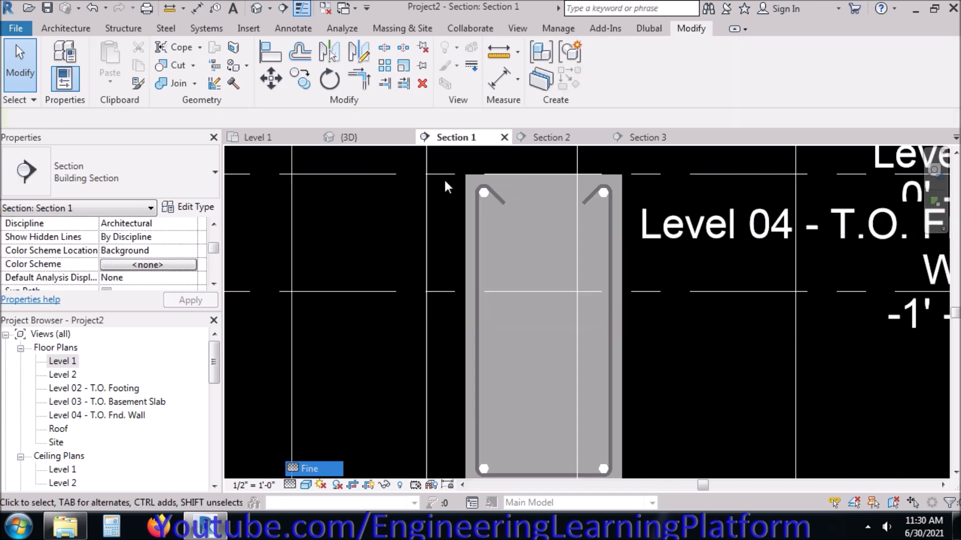
{"action": "scroll", "coordinate": [636, 362], "scroll_direction": "down", "scroll_amount": 2}
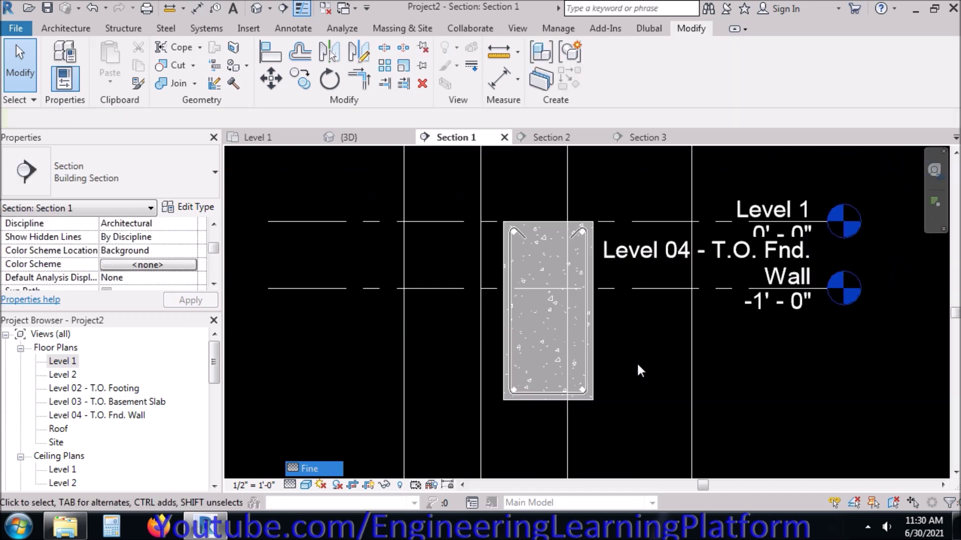
{"action": "left_click_drag", "start_coordinate": [657, 398], "coordinate": [621, 208]}
Hide the Levels and Grids categories in Section 1
{"action": "left_click_drag", "start_coordinate": [633, 422], "coordinate": [468, 417], "text": "ctrl"}
{"action": "right_click", "coordinate": [455, 353]}
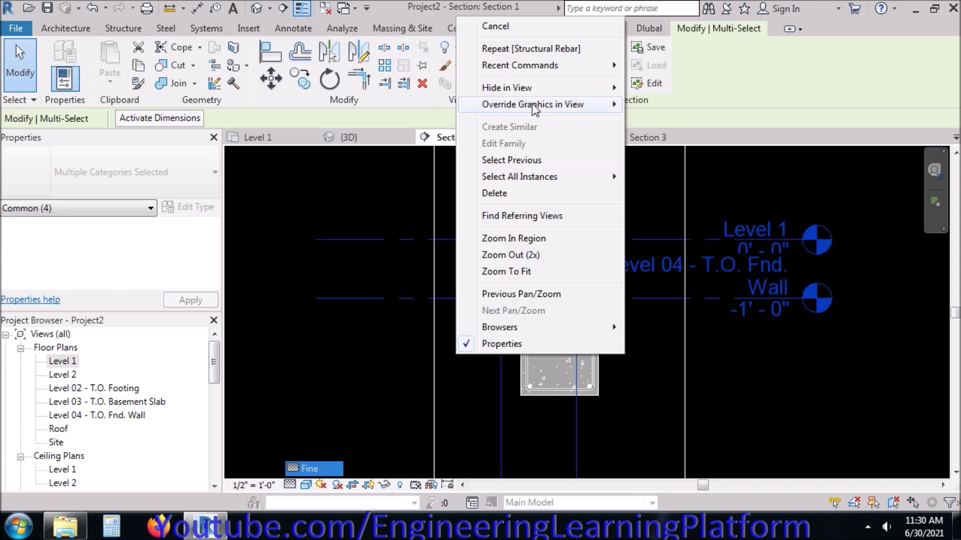
{"action": "mouse_move", "coordinate": [529, 90]}
{"action": "left_click", "coordinate": [664, 104]}
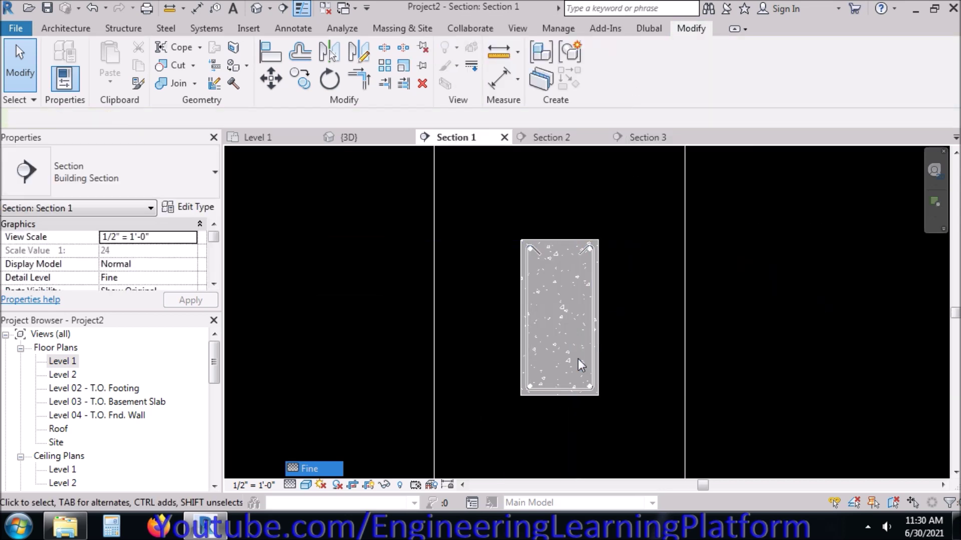
{"action": "scroll", "coordinate": [578, 359], "scroll_direction": "up", "scroll_amount": 2}
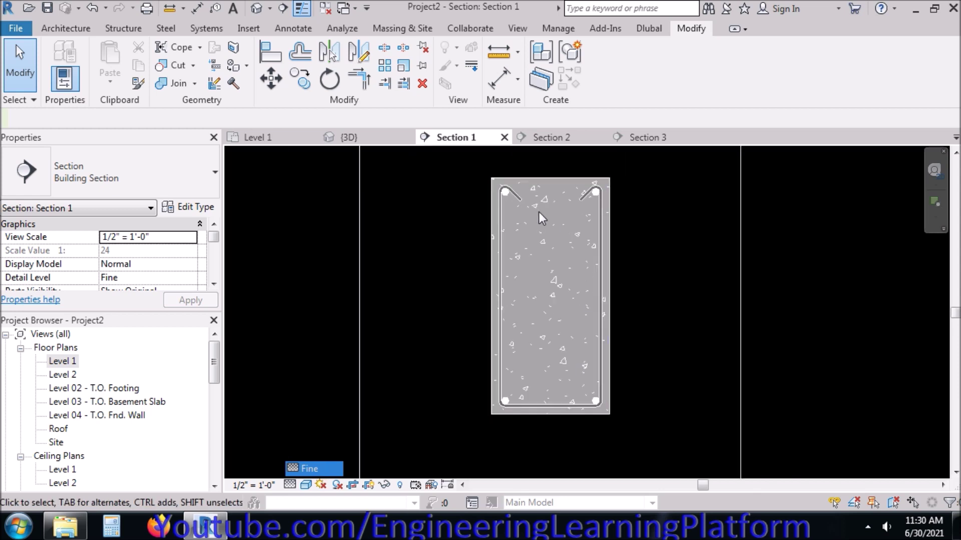
In Section 2, hide the selected level line and section line elements
{"action": "left_click", "coordinate": [538, 142]}
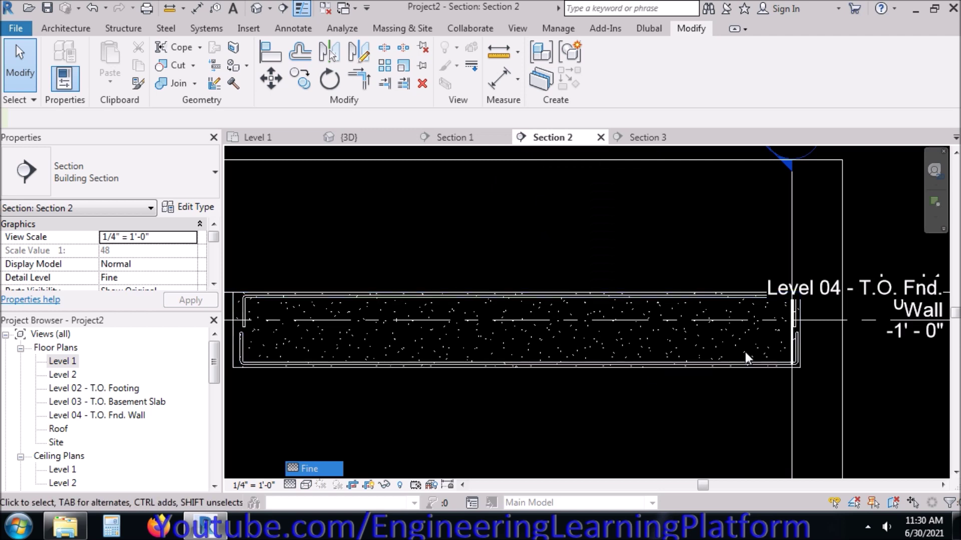
{"action": "scroll", "coordinate": [778, 331], "scroll_direction": "up", "scroll_amount": 3}
{"action": "scroll", "coordinate": [708, 316], "scroll_direction": "down", "scroll_amount": 4}
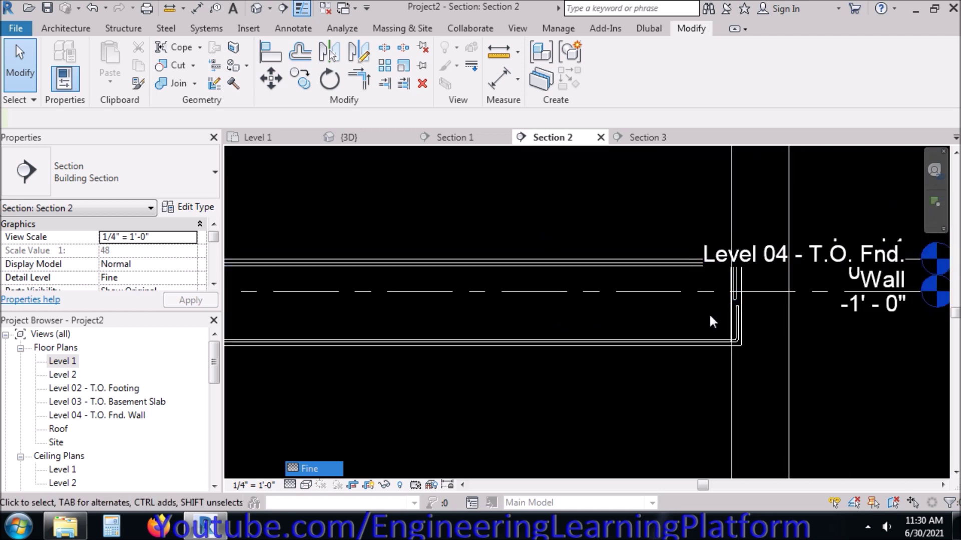
{"action": "left_click", "coordinate": [750, 300]}
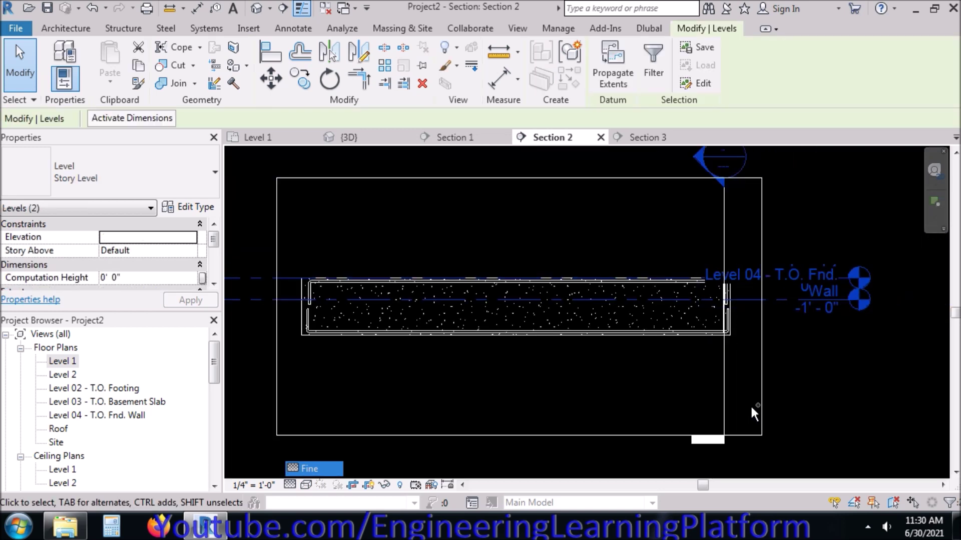
{"action": "left_click", "coordinate": [723, 380], "text": "ctrl"}
{"action": "right_click", "coordinate": [548, 356]}
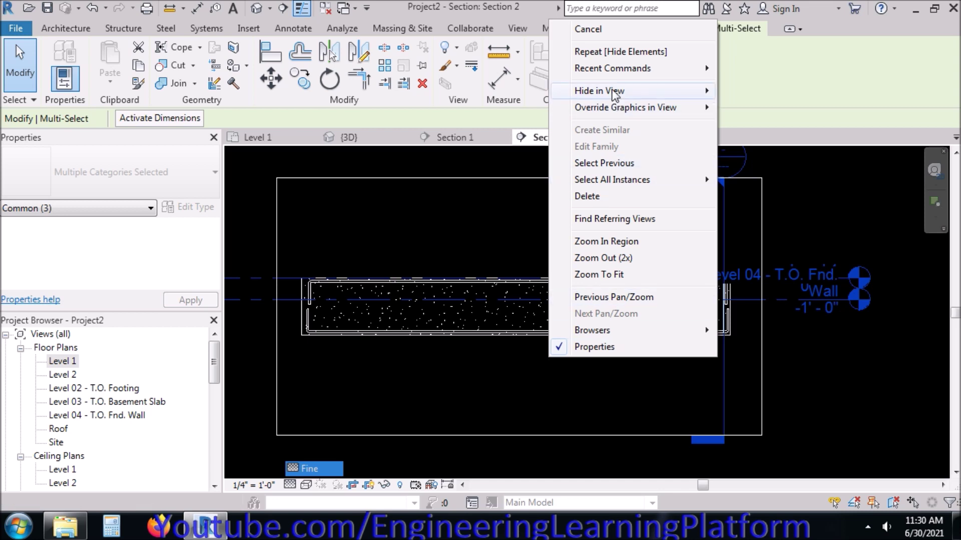
{"action": "mouse_move", "coordinate": [626, 91]}
{"action": "left_click", "coordinate": [757, 90]}
{"action": "scroll", "coordinate": [736, 325], "scroll_direction": "up", "scroll_amount": 3}
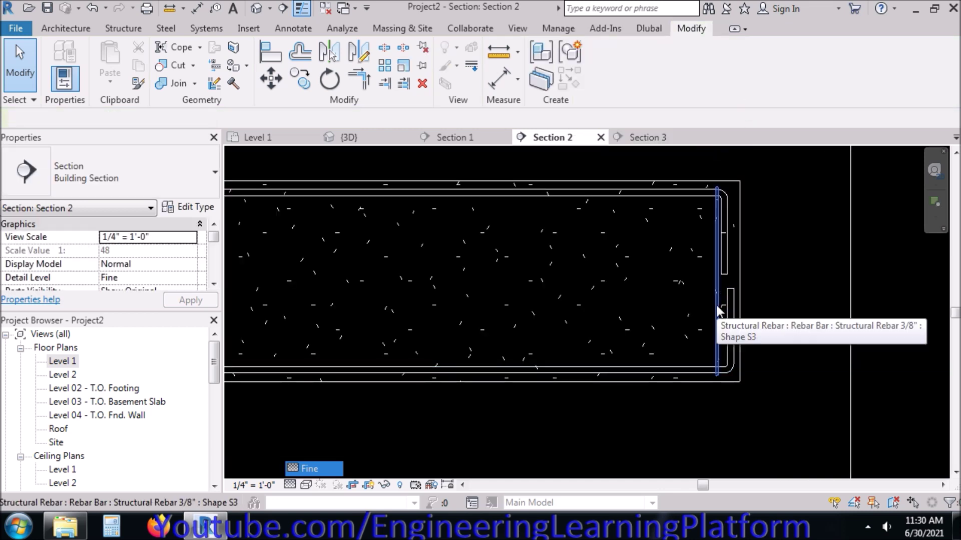
{"action": "scroll", "coordinate": [716, 306], "scroll_direction": "down", "scroll_amount": 3}
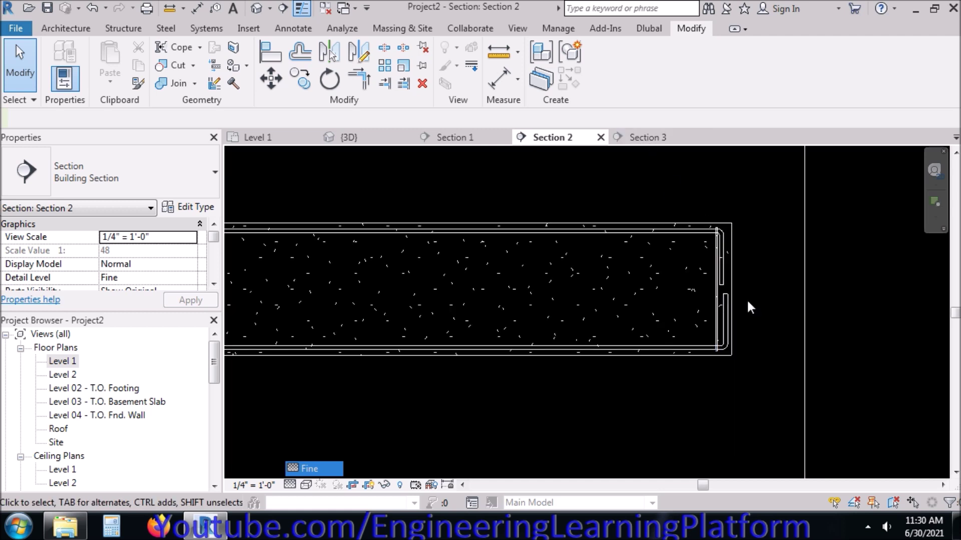
{"action": "scroll", "coordinate": [651, 378], "scroll_direction": "down", "scroll_amount": 1}
{"action": "scroll", "coordinate": [865, 328], "scroll_direction": "up", "scroll_amount": 3}
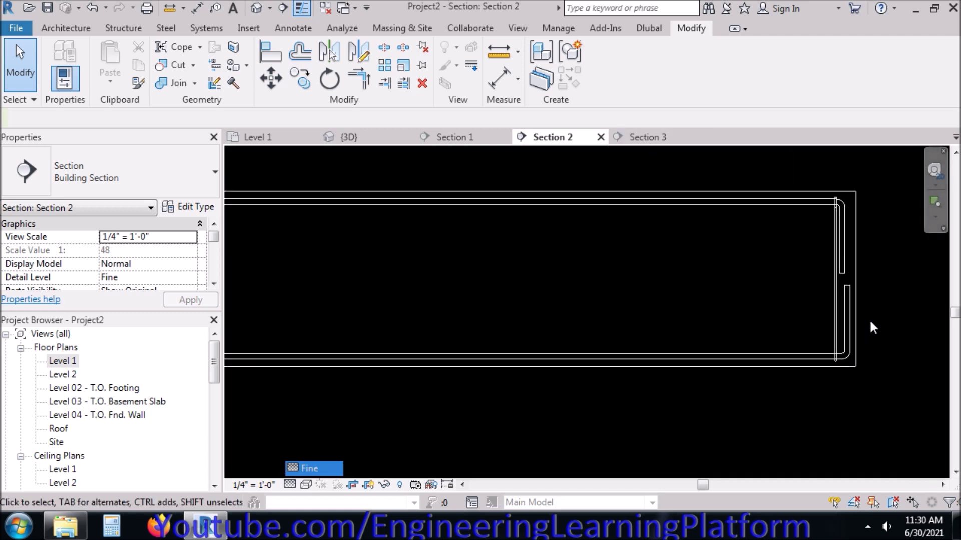
Lay out the right-end stirrup as Number with Spacing: 15 bars at 0' 4"
{"action": "left_click", "coordinate": [835, 309]}
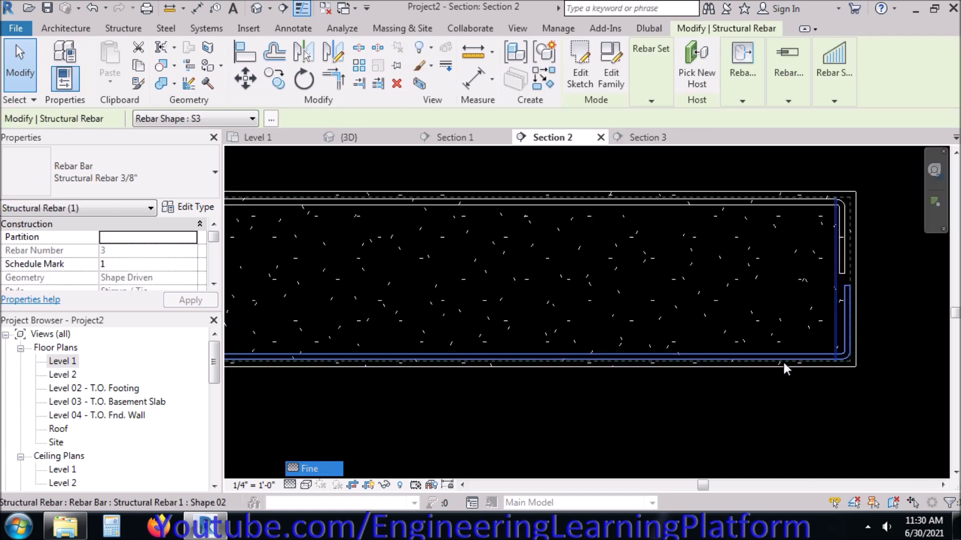
{"action": "left_click", "coordinate": [652, 99]}
{"action": "left_click", "coordinate": [675, 118]}
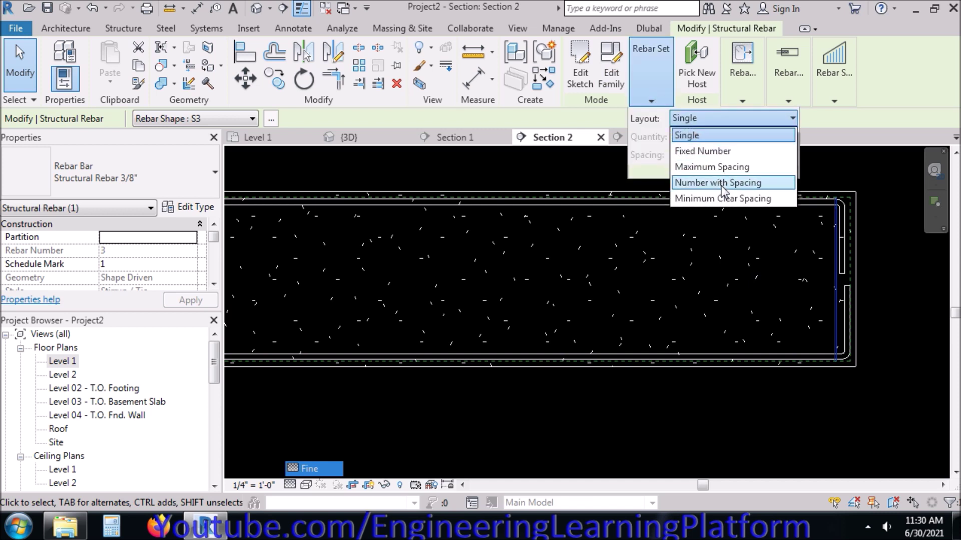
{"action": "left_click", "coordinate": [721, 183]}
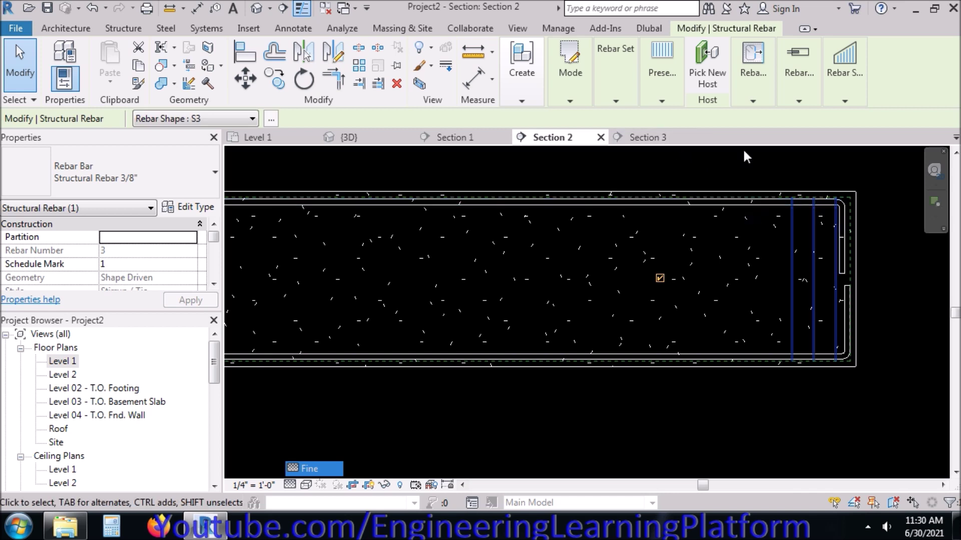
{"action": "left_click", "coordinate": [609, 92]}
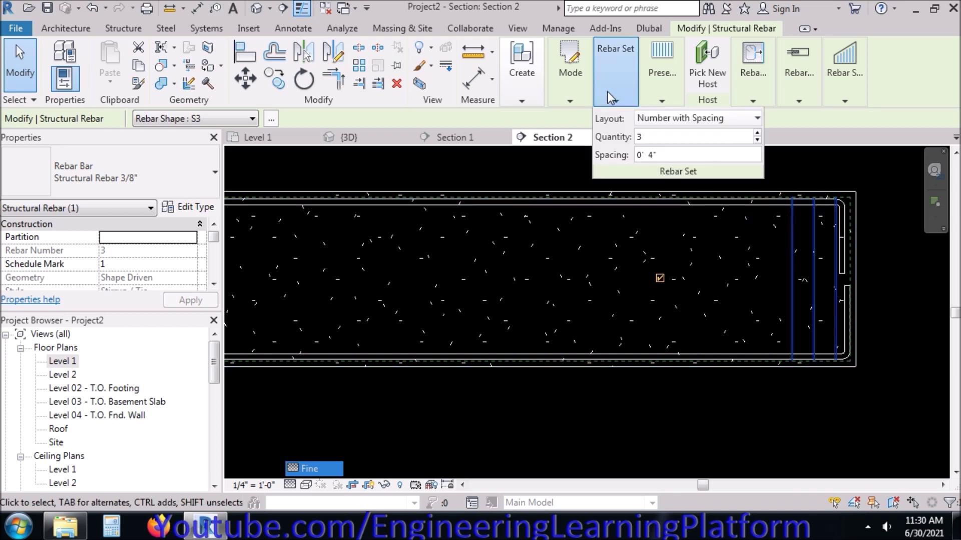
{"action": "left_click", "coordinate": [651, 138]}
{"action": "left_click", "coordinate": [671, 158]}
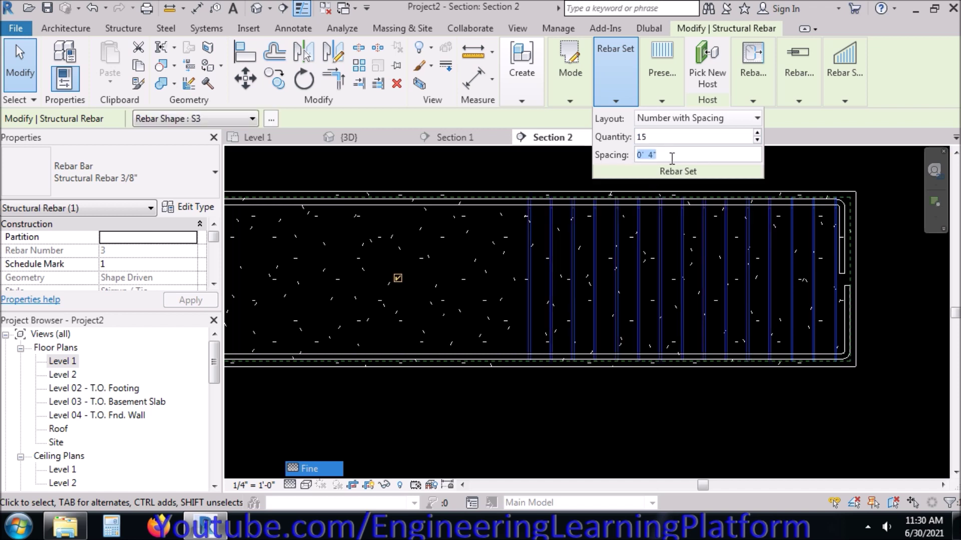
{"action": "left_click", "coordinate": [534, 167]}
{"action": "scroll", "coordinate": [798, 218], "scroll_direction": "down", "scroll_amount": 5}
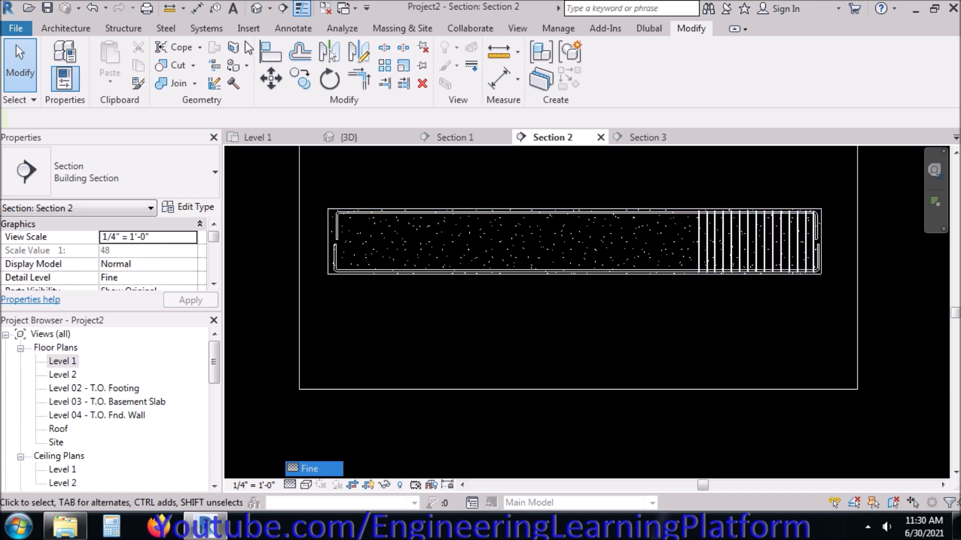
Draw a vertical detail line at the beam's midspan, from the beam bottom to above the beam
{"action": "left_click", "coordinate": [289, 29]}
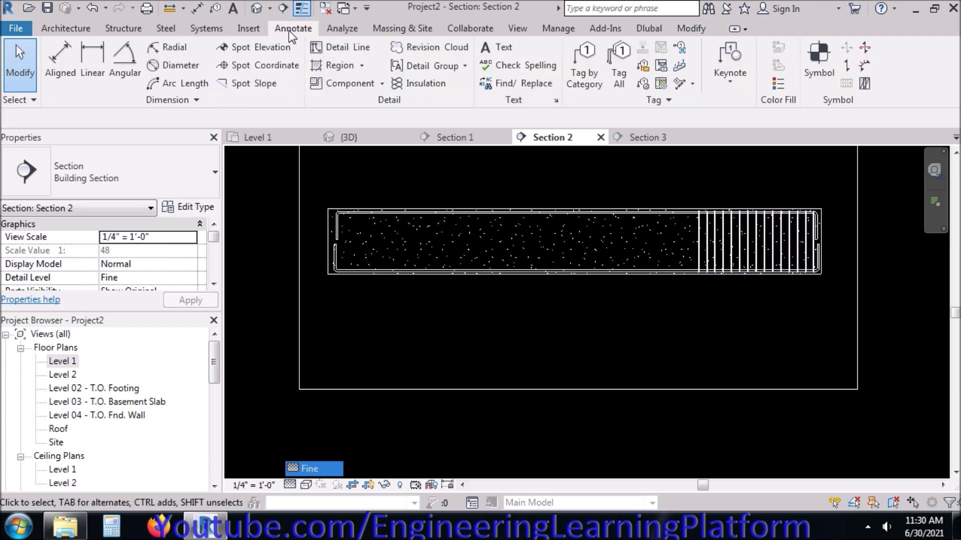
{"action": "left_click", "coordinate": [328, 44]}
{"action": "left_click", "coordinate": [574, 274]}
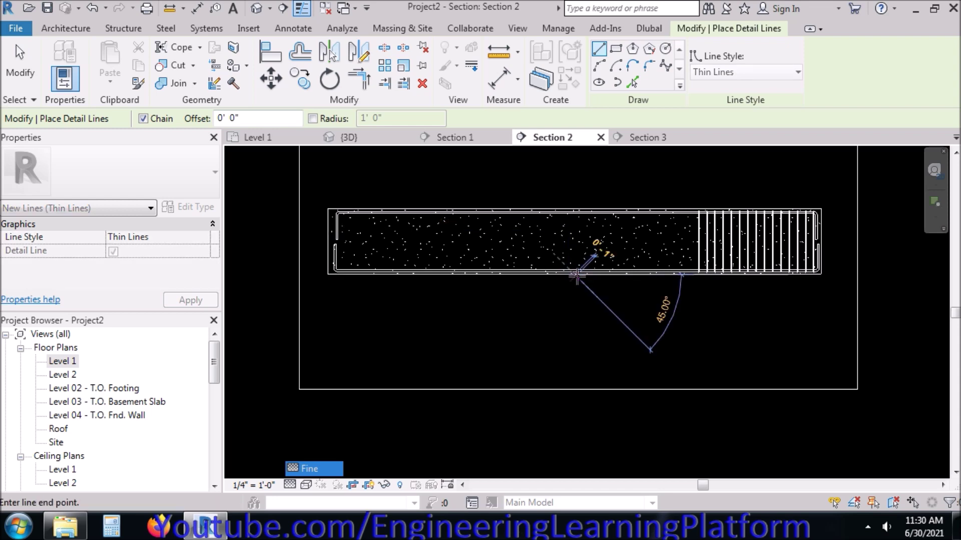
{"action": "left_click", "coordinate": [575, 176]}
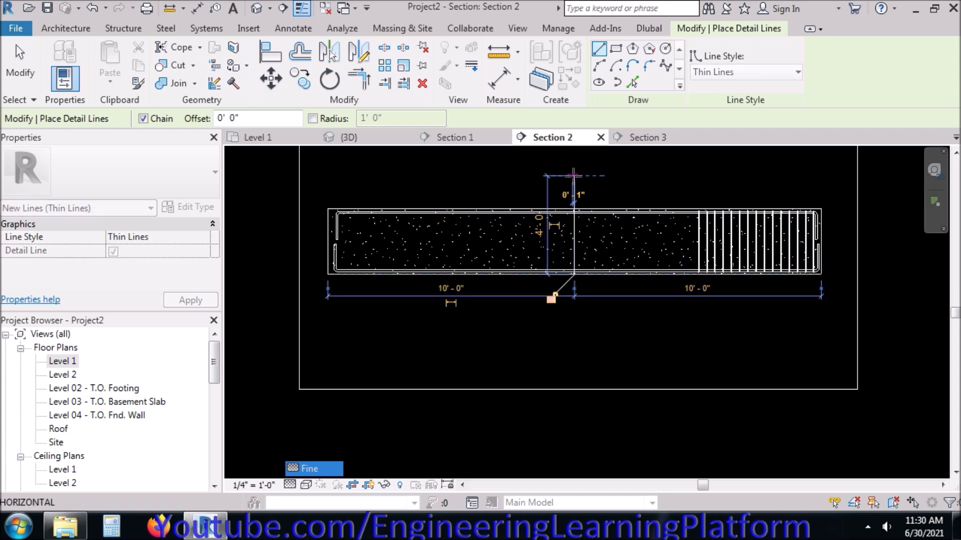
{"action": "key", "text": "Escape"}
{"action": "key", "text": "Escape"}
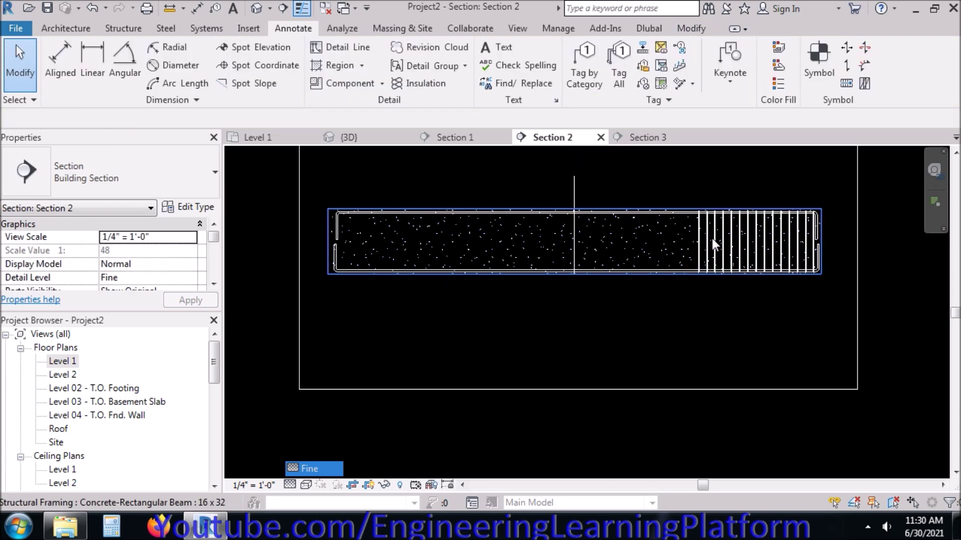
Mirror a copy of the right-end stirrup set about the midspan detail line
{"action": "left_click", "coordinate": [733, 250]}
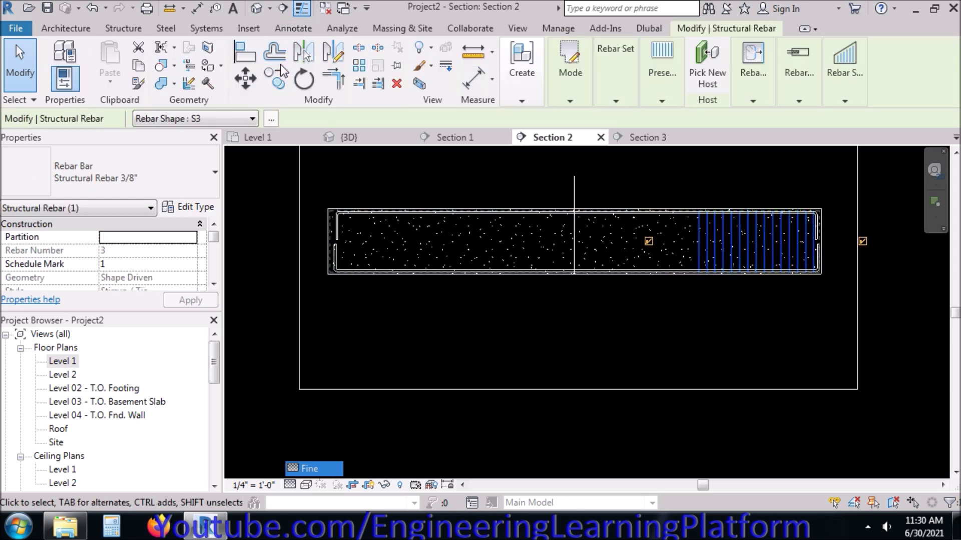
{"action": "left_click", "coordinate": [304, 51]}
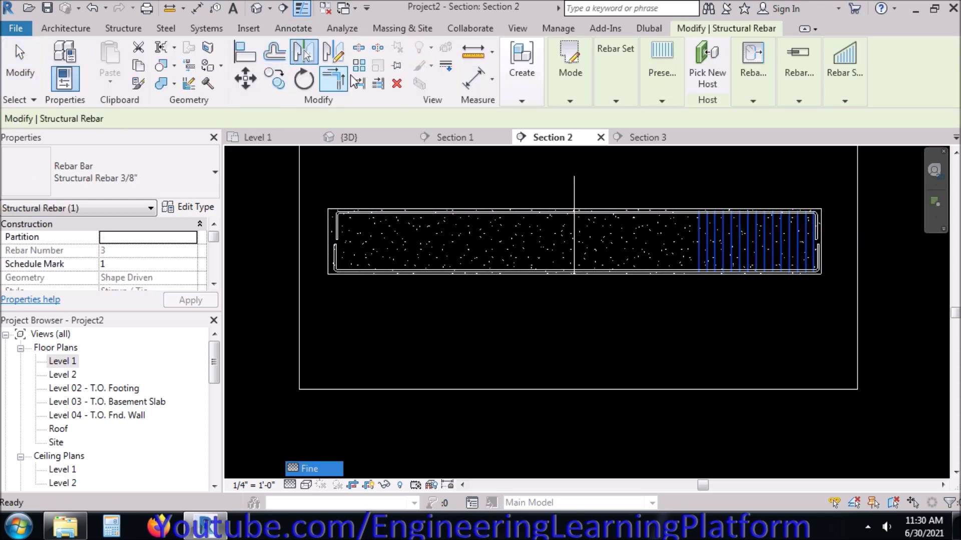
{"action": "left_click", "coordinate": [573, 186]}
{"action": "key", "text": "Escape"}
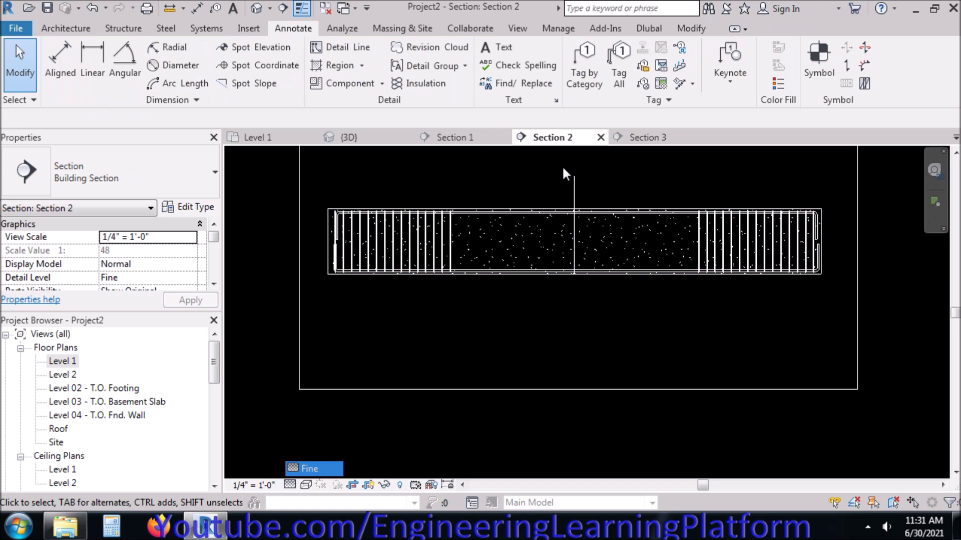
{"action": "left_click_drag", "start_coordinate": [592, 190], "coordinate": [544, 163]}
{"action": "key", "text": "Escape"}
Copy the left-end stirrup set from its end point to sit right after the first set
{"action": "left_click", "coordinate": [451, 236]}
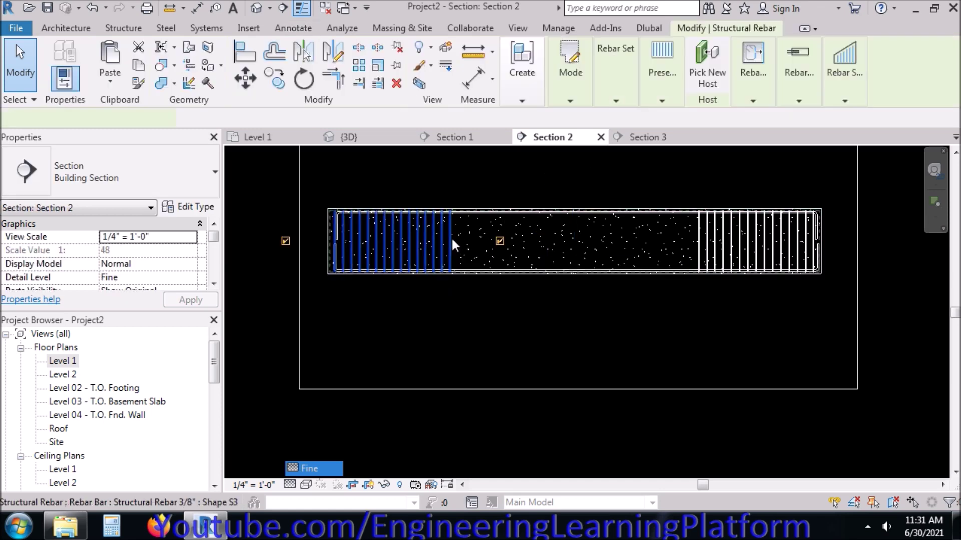
{"action": "left_click", "coordinate": [274, 78]}
{"action": "scroll", "coordinate": [360, 229], "scroll_direction": "up", "scroll_amount": 5}
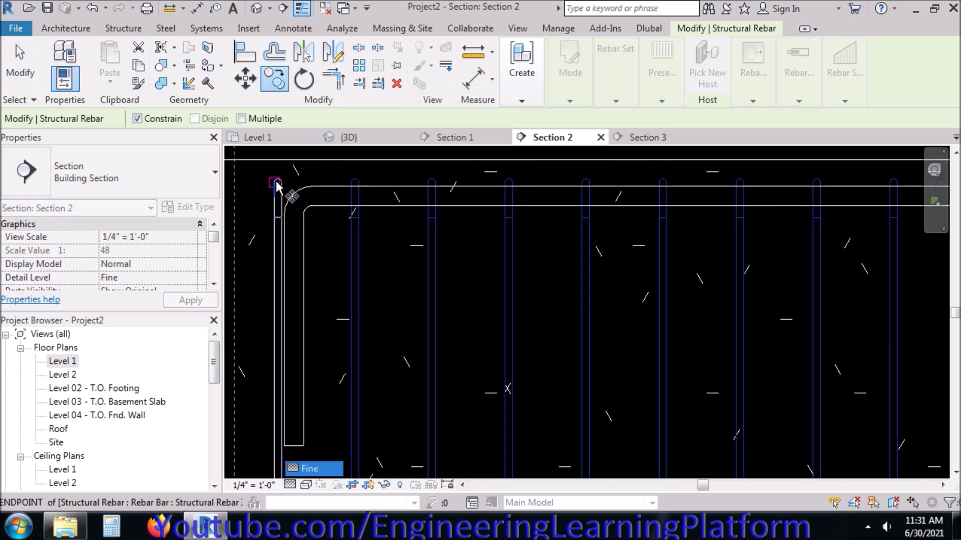
{"action": "scroll", "coordinate": [280, 230], "scroll_direction": "up", "scroll_amount": 2}
{"action": "left_click", "coordinate": [278, 234]}
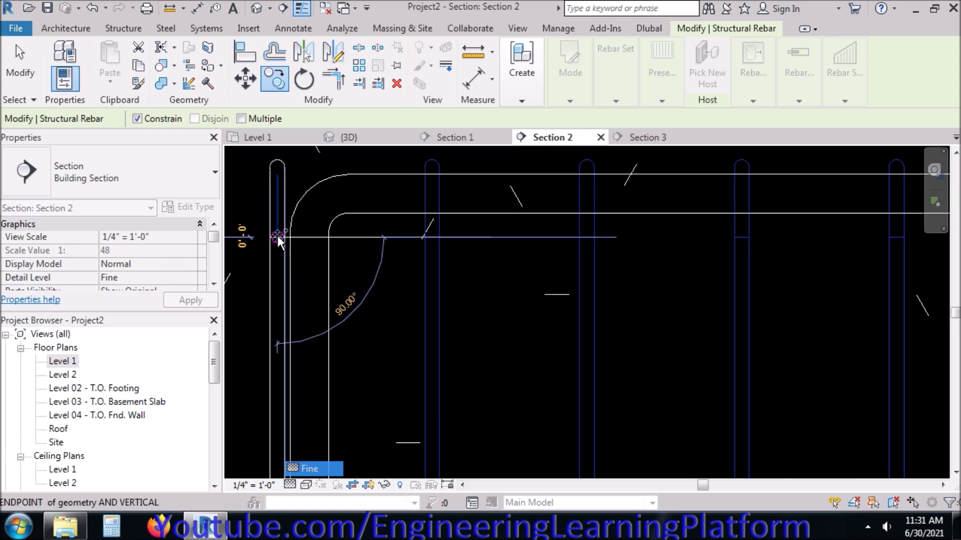
{"action": "scroll", "coordinate": [278, 243], "scroll_direction": "down", "scroll_amount": 3}
{"action": "scroll", "coordinate": [278, 242], "scroll_direction": "down", "scroll_amount": 2}
{"action": "scroll", "coordinate": [550, 246], "scroll_direction": "up", "scroll_amount": 6}
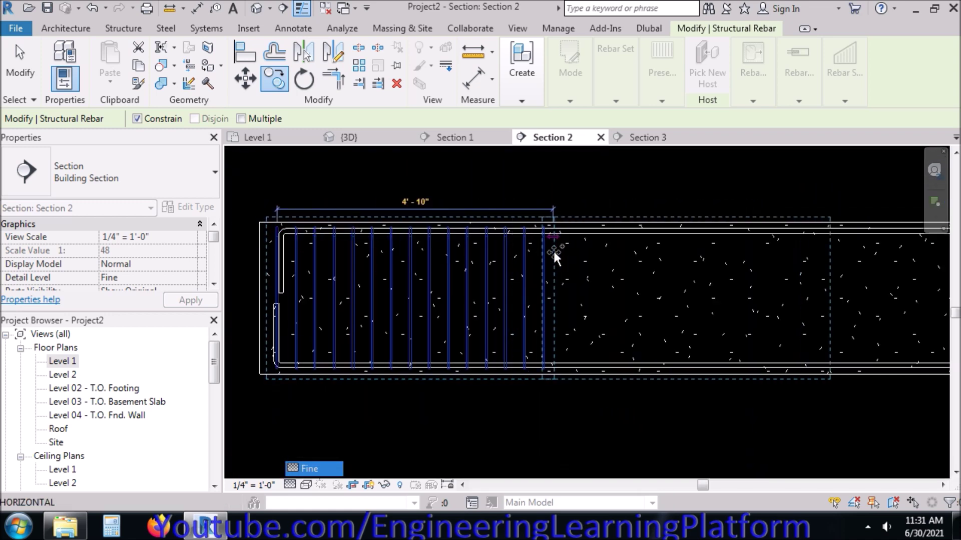
{"action": "scroll", "coordinate": [548, 236], "scroll_direction": "up", "scroll_amount": 2}
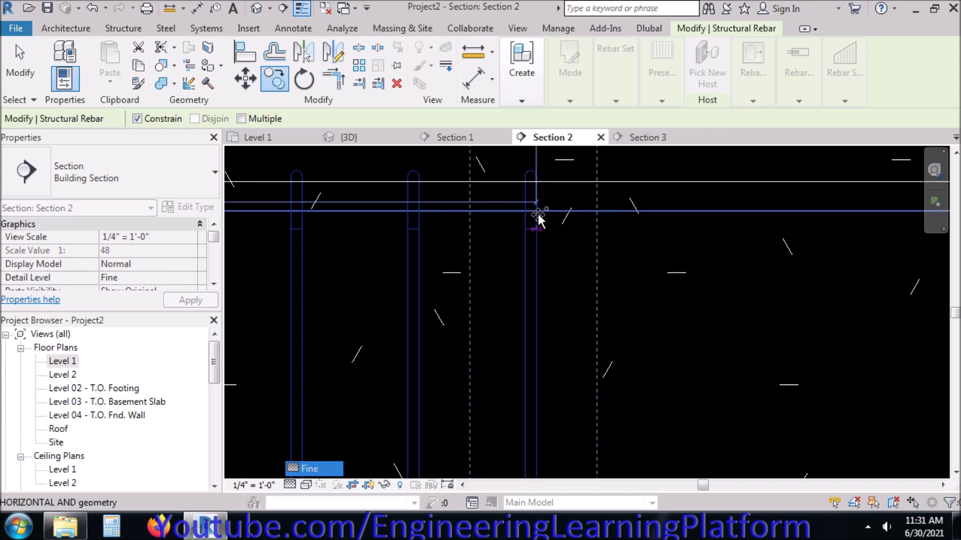
{"action": "left_click", "coordinate": [530, 216]}
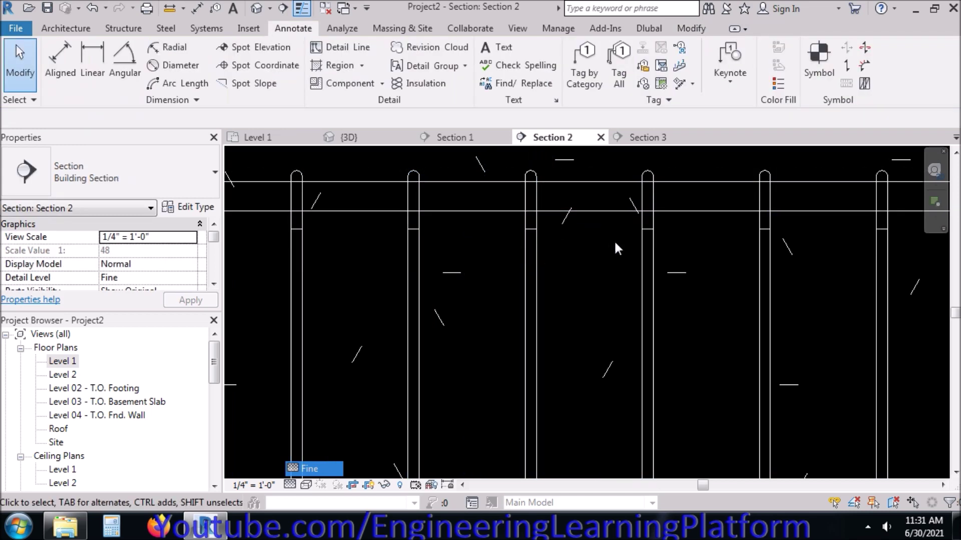
Move the copied stirrup set using a typed distance of 0
{"action": "left_click", "coordinate": [643, 244]}
{"action": "scroll", "coordinate": [550, 247], "scroll_direction": "down", "scroll_amount": 1}
{"action": "scroll", "coordinate": [551, 250], "scroll_direction": "down", "scroll_amount": 2}
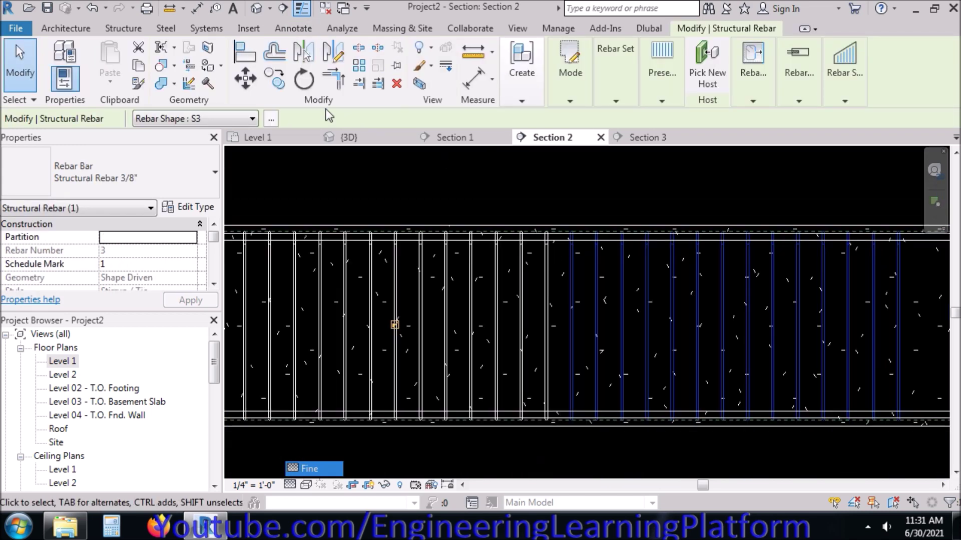
{"action": "left_click", "coordinate": [245, 78]}
{"action": "left_click", "coordinate": [576, 181]}
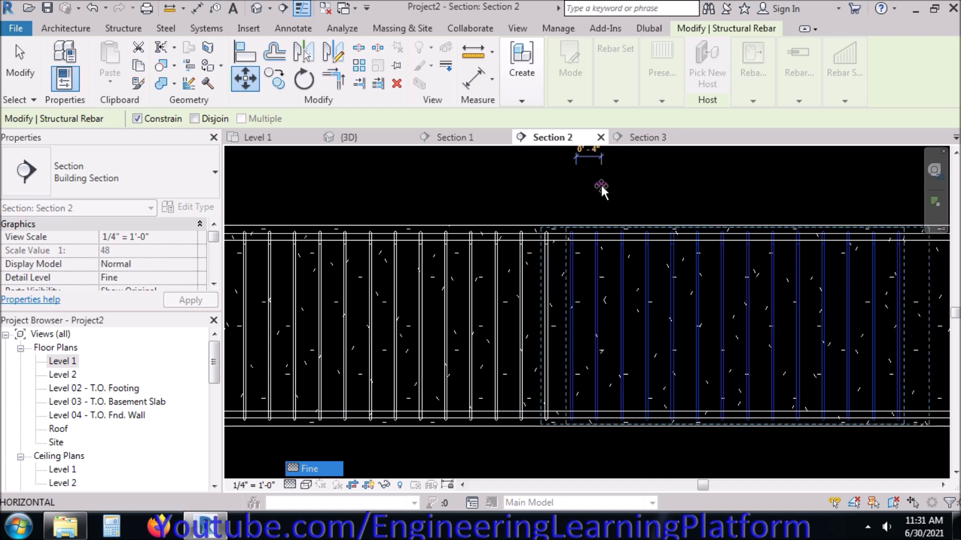
{"action": "type", "text": "0"}
{"action": "key", "text": "Return"}
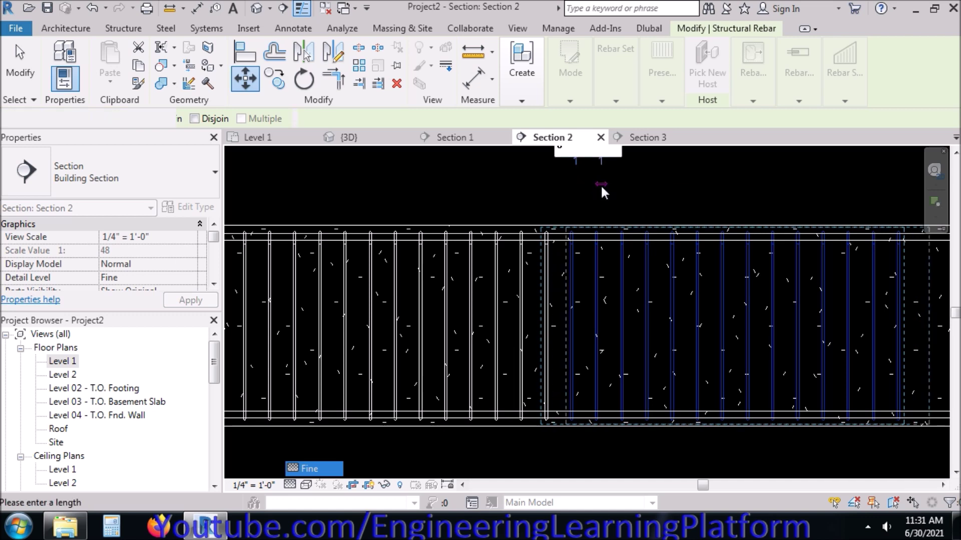
{"action": "scroll", "coordinate": [505, 205], "scroll_direction": "down", "scroll_amount": 2}
Move the left-end stirrup set 2 inches into the beam
{"action": "key", "text": "Escape"}
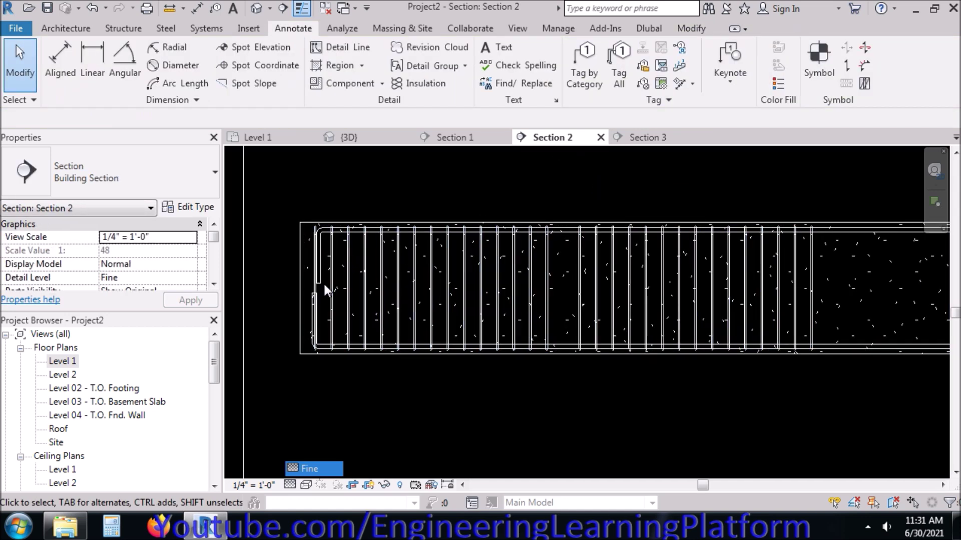
{"action": "left_click", "coordinate": [331, 284]}
{"action": "key", "text": "Escape"}
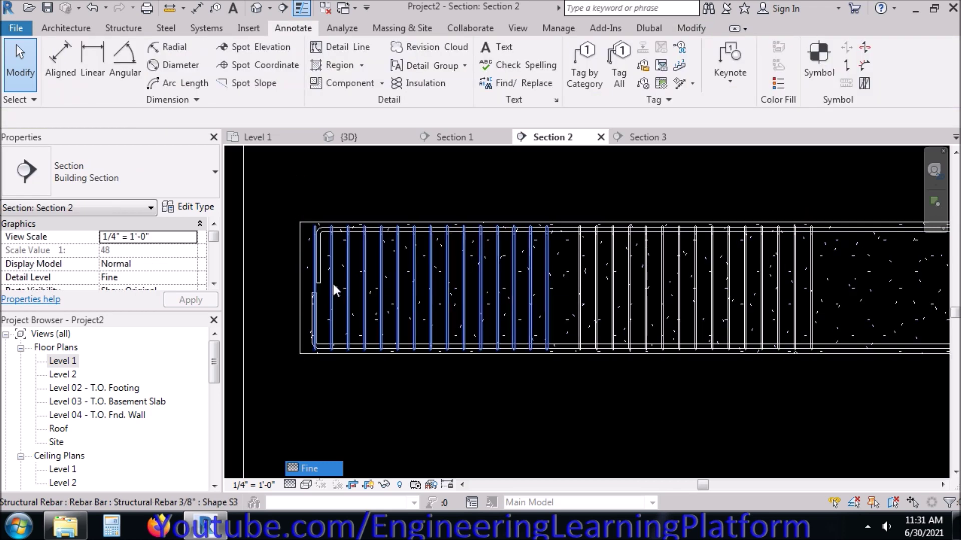
{"action": "left_click", "coordinate": [333, 289]}
{"action": "scroll", "coordinate": [323, 280], "scroll_direction": "up", "scroll_amount": 3}
{"action": "left_click", "coordinate": [244, 80]}
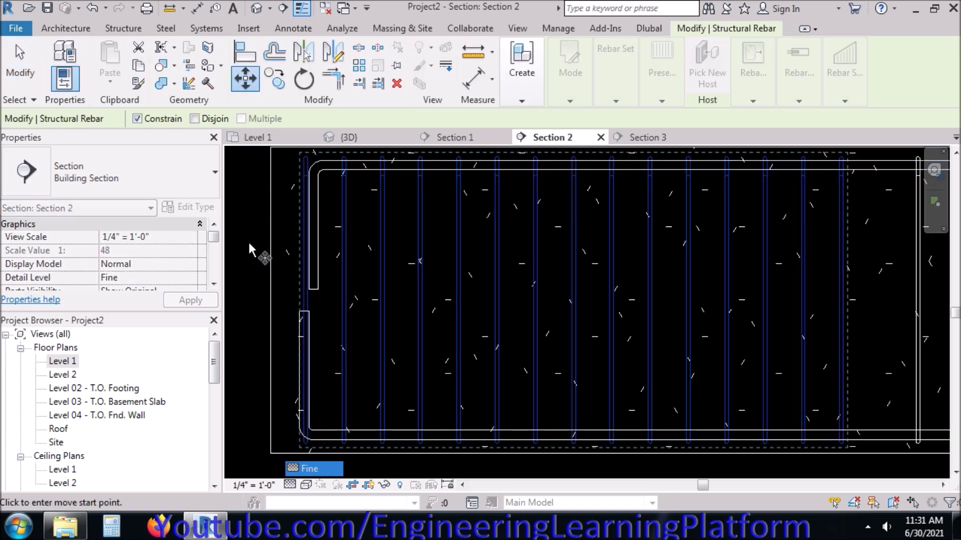
{"action": "left_click", "coordinate": [307, 290]}
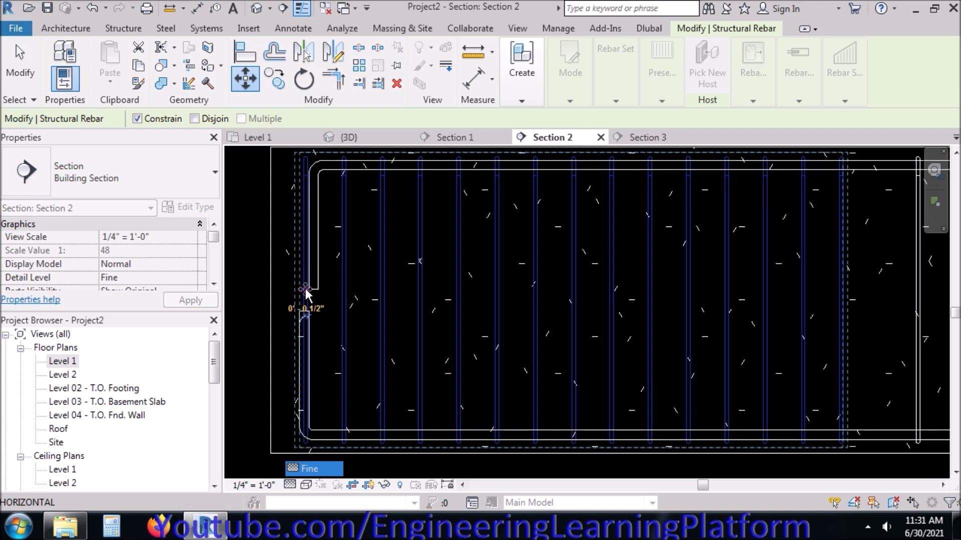
{"action": "left_click", "coordinate": [311, 293]}
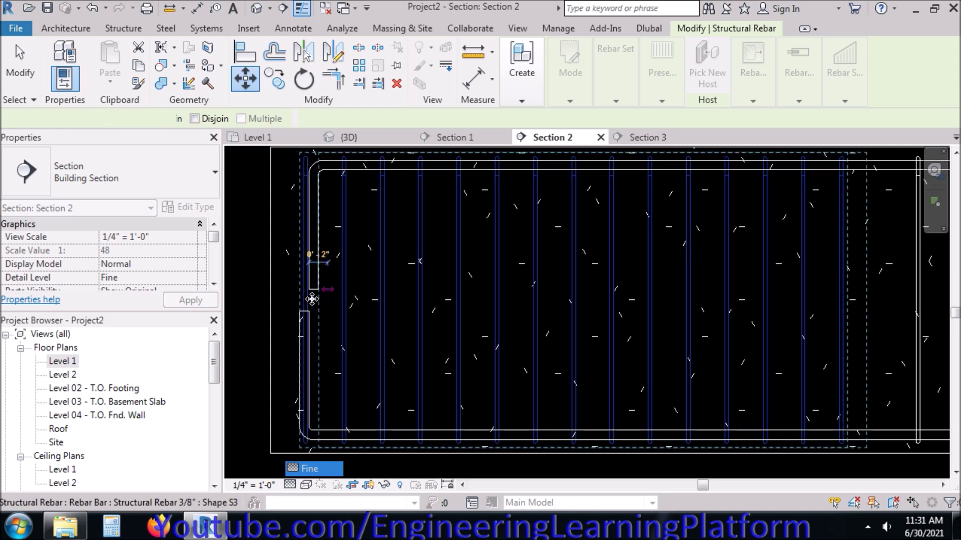
{"action": "key", "text": "Escape"}
Set the middle stirrup set's spacing to 8 inches
{"action": "scroll", "coordinate": [263, 281], "scroll_direction": "down", "scroll_amount": 5}
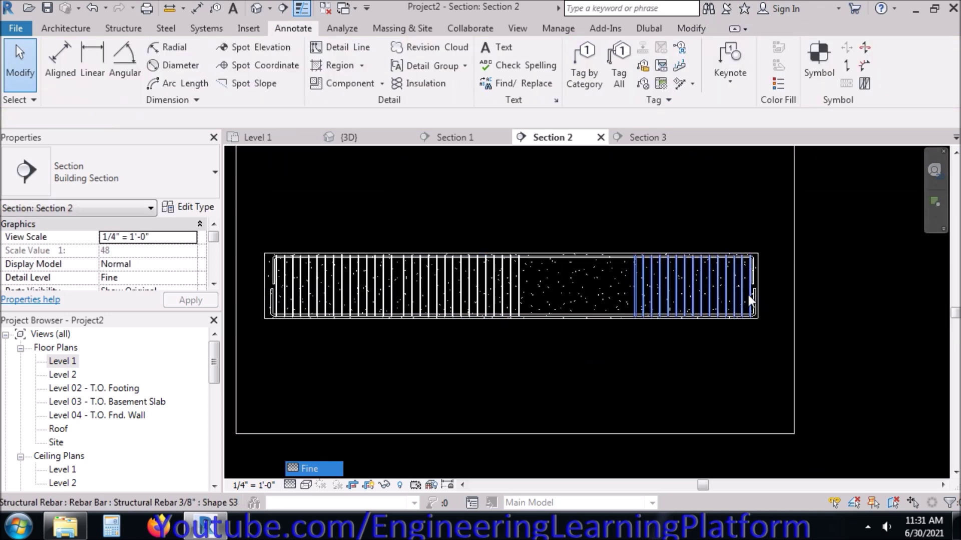
{"action": "scroll", "coordinate": [748, 295], "scroll_direction": "up", "scroll_amount": 3}
{"action": "scroll", "coordinate": [840, 275], "scroll_direction": "down", "scroll_amount": 2}
{"action": "scroll", "coordinate": [581, 273], "scroll_direction": "down", "scroll_amount": 2}
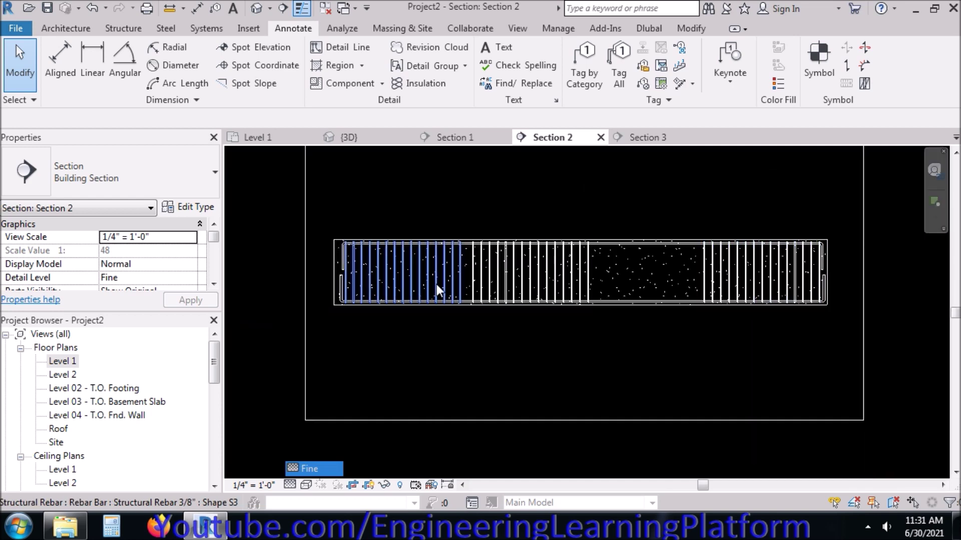
{"action": "scroll", "coordinate": [475, 270], "scroll_direction": "up", "scroll_amount": 3}
{"action": "left_click", "coordinate": [484, 267]}
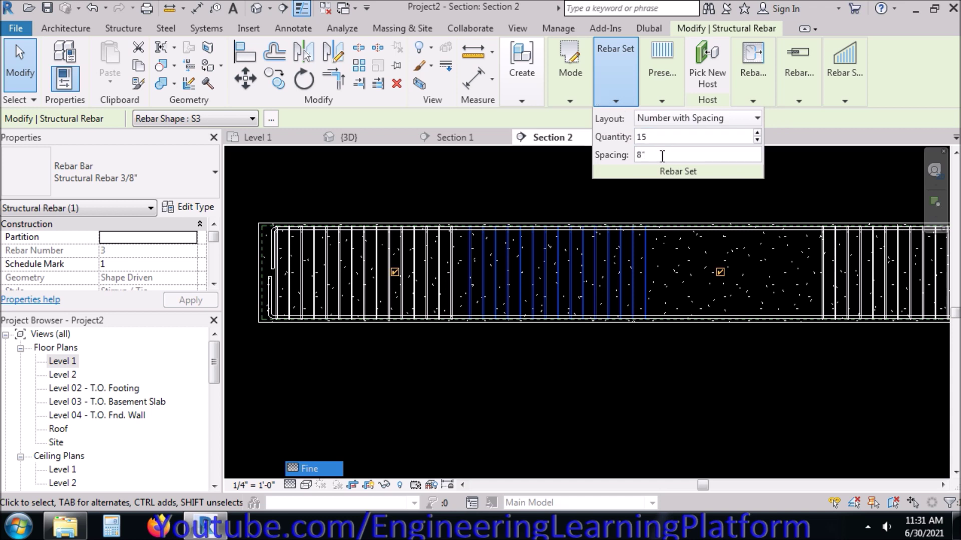
{"action": "key", "text": "Return"}
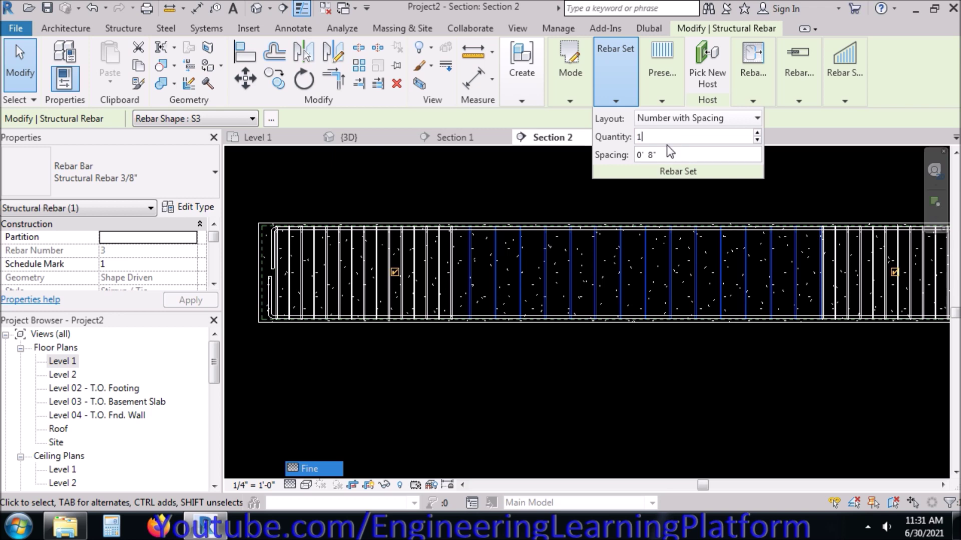
Reselect the middle stirrup set and shift it into position along the beam
{"action": "left_click", "coordinate": [560, 170]}
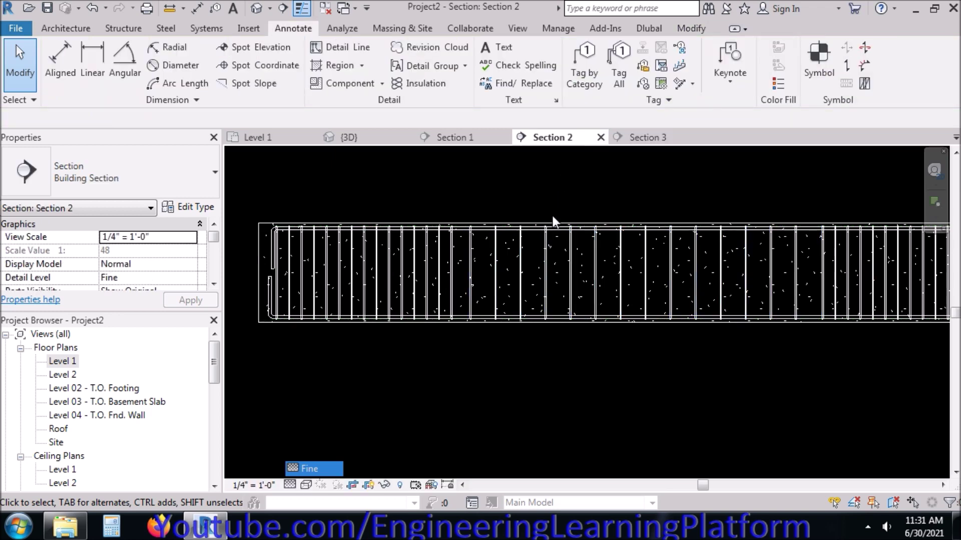
{"action": "left_click", "coordinate": [546, 242]}
{"action": "left_click", "coordinate": [521, 100]}
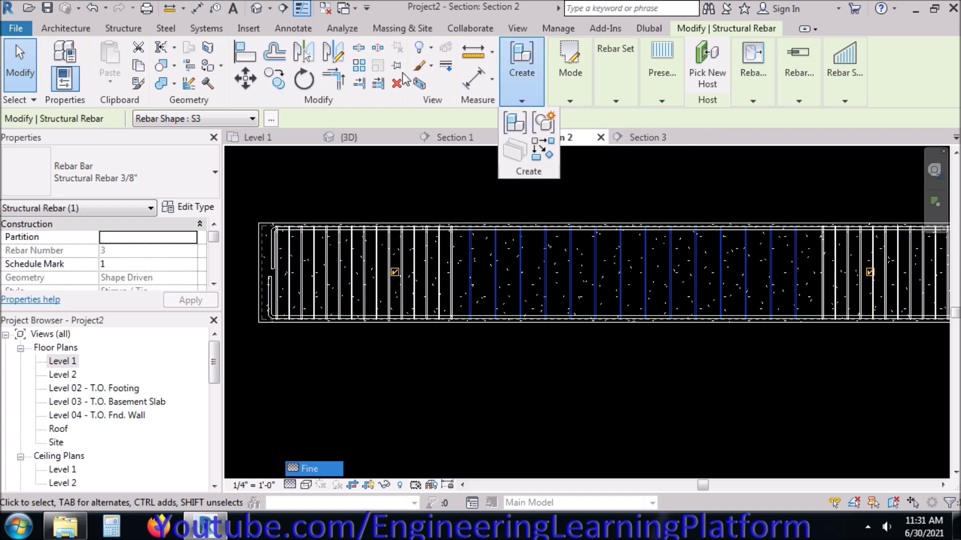
{"action": "left_click", "coordinate": [245, 79]}
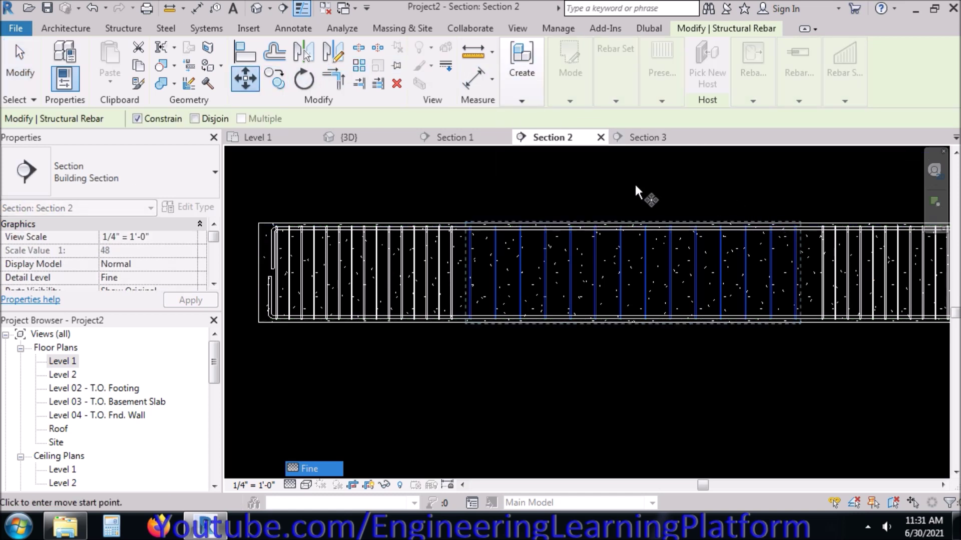
{"action": "left_click", "coordinate": [620, 173]}
{"action": "left_click", "coordinate": [622, 174]}
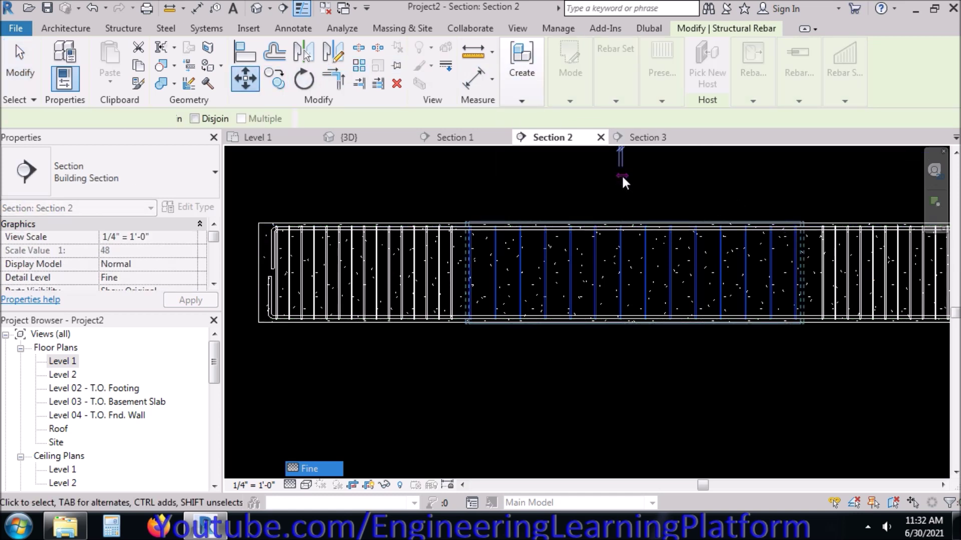
{"action": "key", "text": "Escape"}
Check the beam in the Section 1 cross-section and the {3D} view's visual styles
{"action": "scroll", "coordinate": [595, 200], "scroll_direction": "down", "scroll_amount": 3}
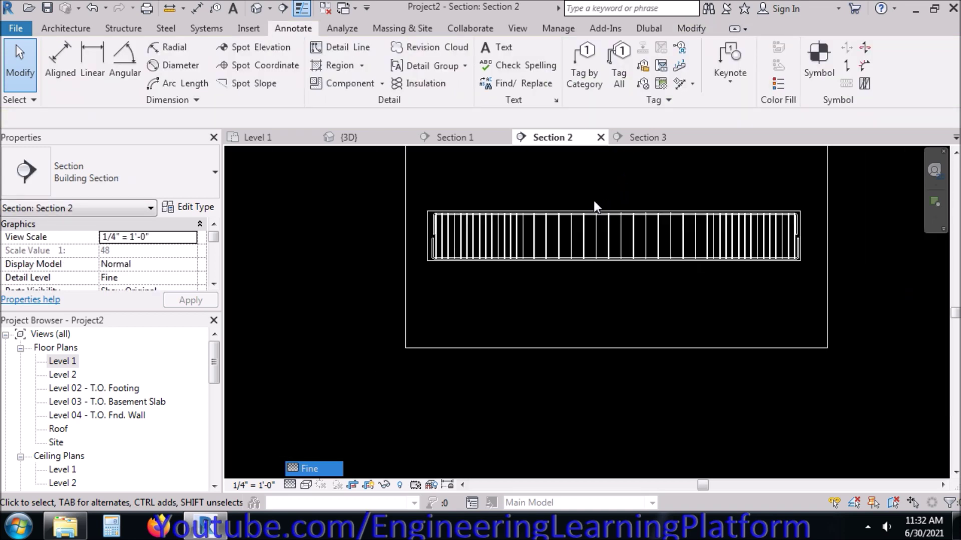
{"action": "middle_click_drag", "start_coordinate": [656, 189], "coordinate": [656, 206]}
{"action": "scroll", "coordinate": [497, 263], "scroll_direction": "up", "scroll_amount": 3}
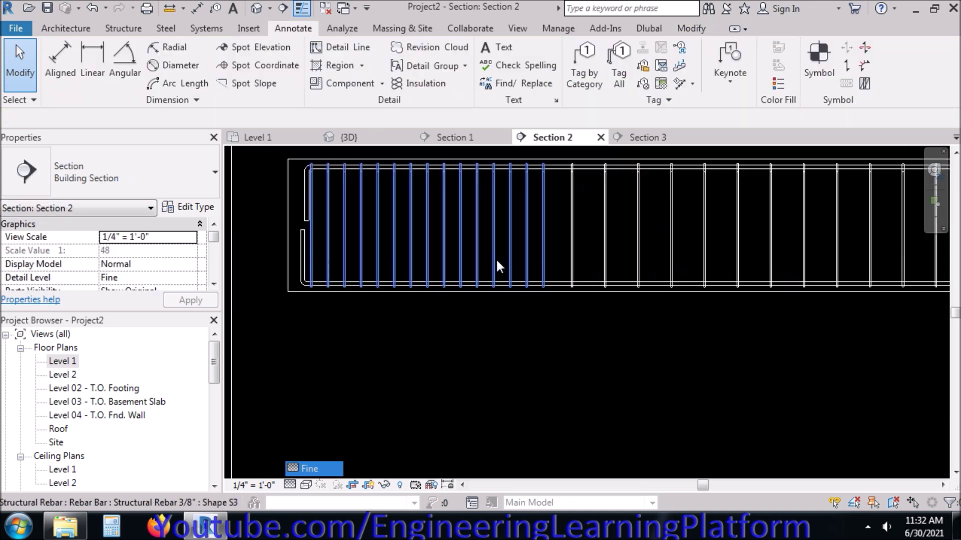
{"action": "scroll", "coordinate": [496, 262], "scroll_direction": "down", "scroll_amount": 2}
{"action": "left_click", "coordinate": [443, 137]}
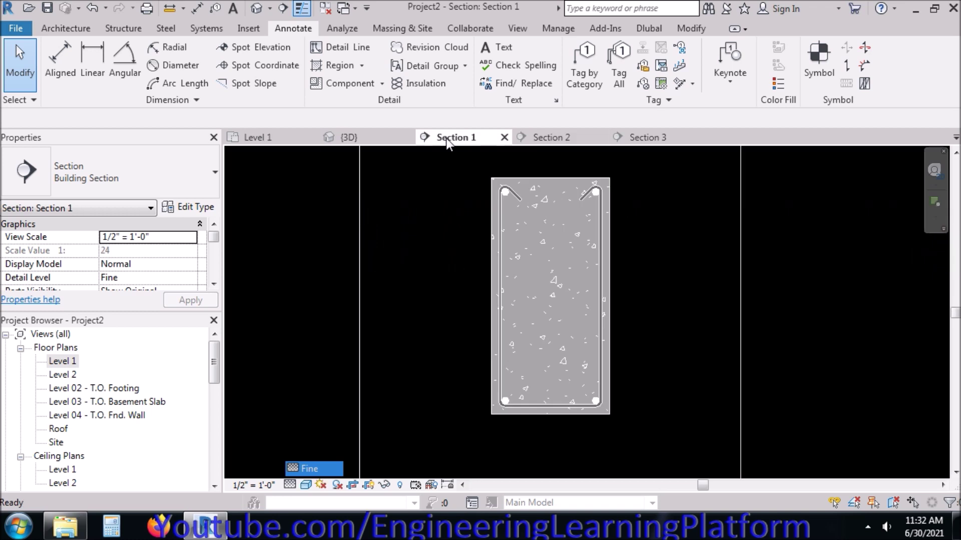
{"action": "left_click", "coordinate": [375, 138]}
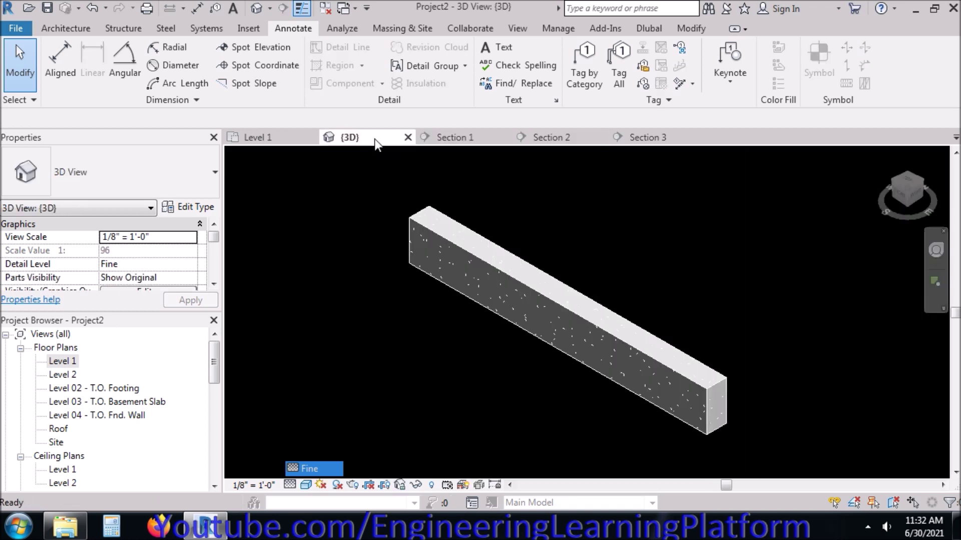
{"action": "left_click", "coordinate": [306, 485]}
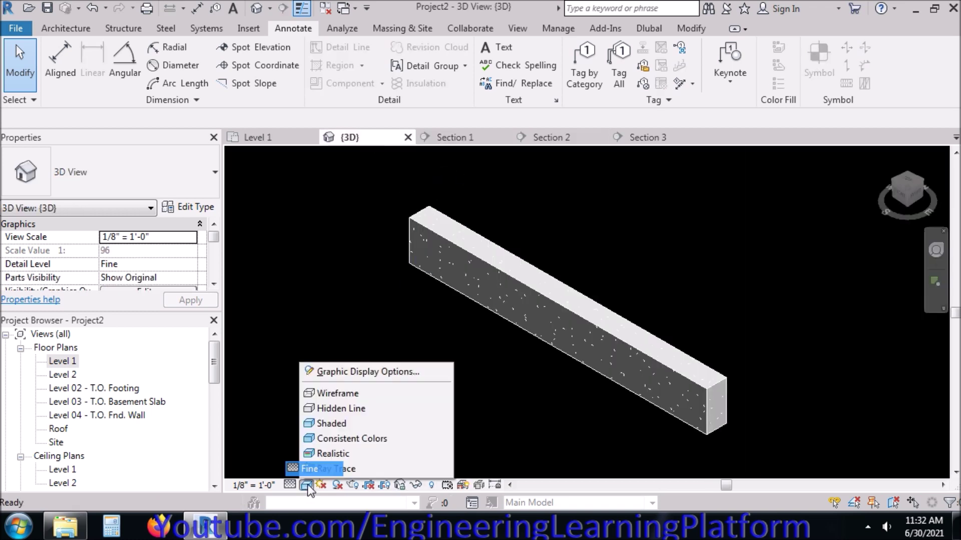
{"action": "left_click", "coordinate": [346, 240]}
Return to Section 2 and window-select all the rebar in the beam
{"action": "left_click", "coordinate": [446, 137]}
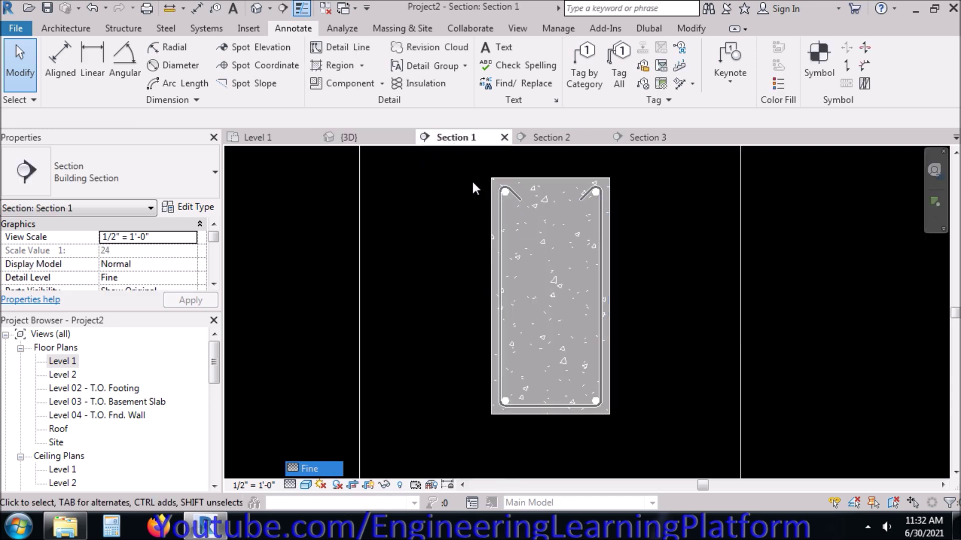
{"action": "left_click", "coordinate": [568, 140]}
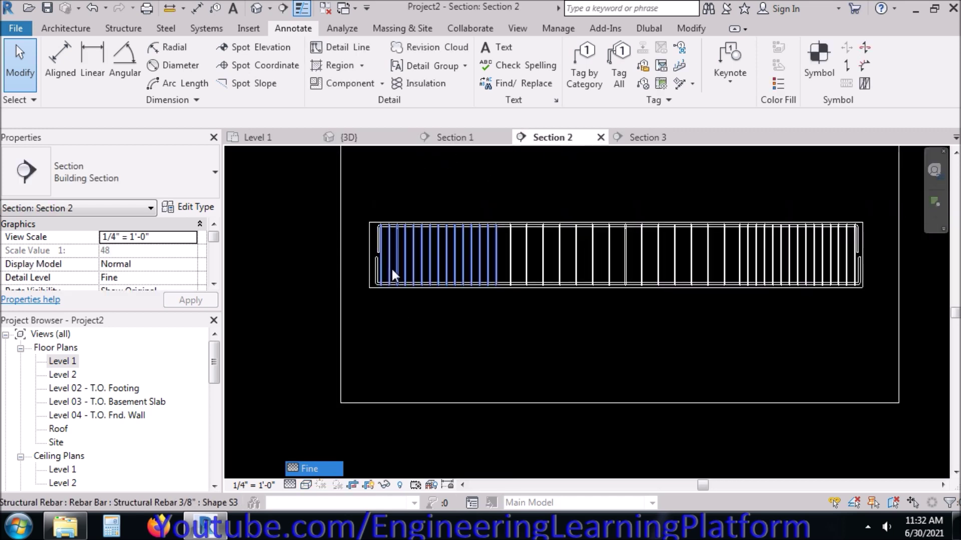
{"action": "left_click_drag", "start_coordinate": [370, 203], "coordinate": [872, 345]}
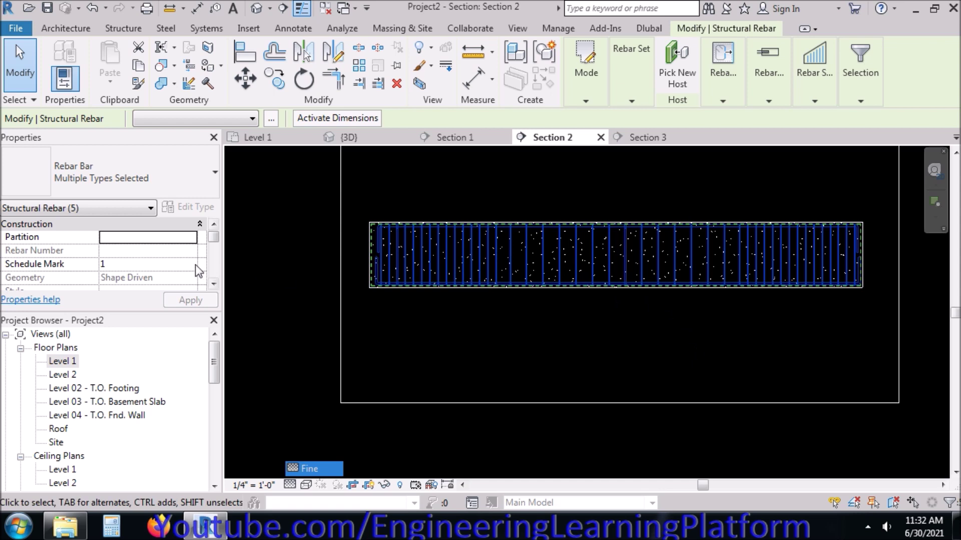
Open the View Visibility States settings for the selected rebar
{"action": "left_click", "coordinate": [218, 283]}
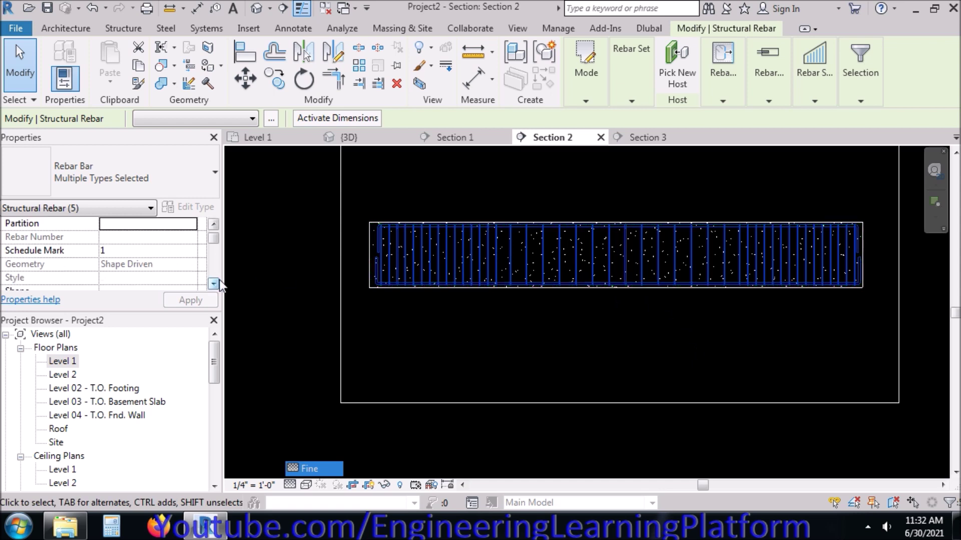
{"action": "left_click", "coordinate": [218, 283]}
{"action": "left_click", "coordinate": [218, 281]}
{"action": "left_click", "coordinate": [218, 282]}
{"action": "left_click", "coordinate": [218, 281]}
{"action": "left_click", "coordinate": [217, 282]}
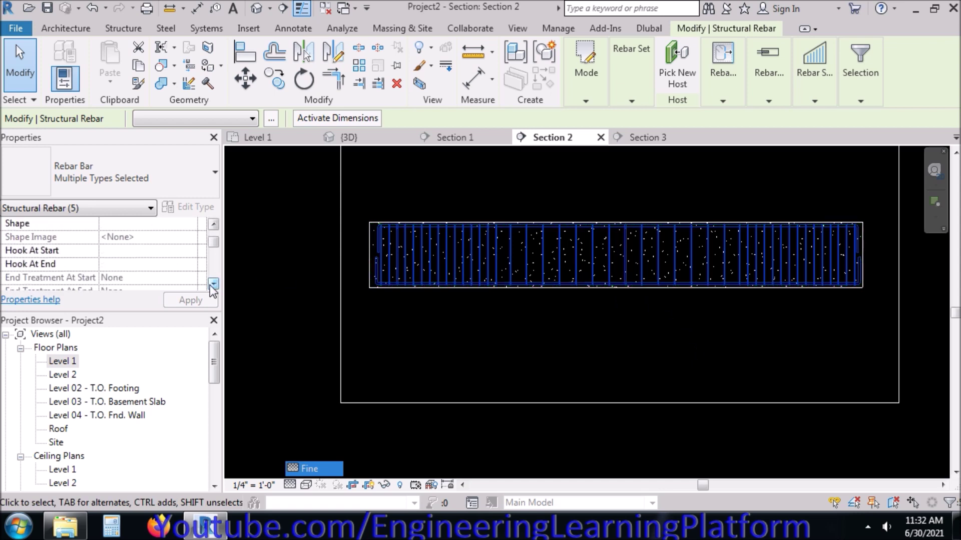
{"action": "left_click", "coordinate": [210, 284]}
{"action": "left_click", "coordinate": [210, 284]}
{"action": "left_click", "coordinate": [211, 284]}
{"action": "left_click", "coordinate": [211, 284]}
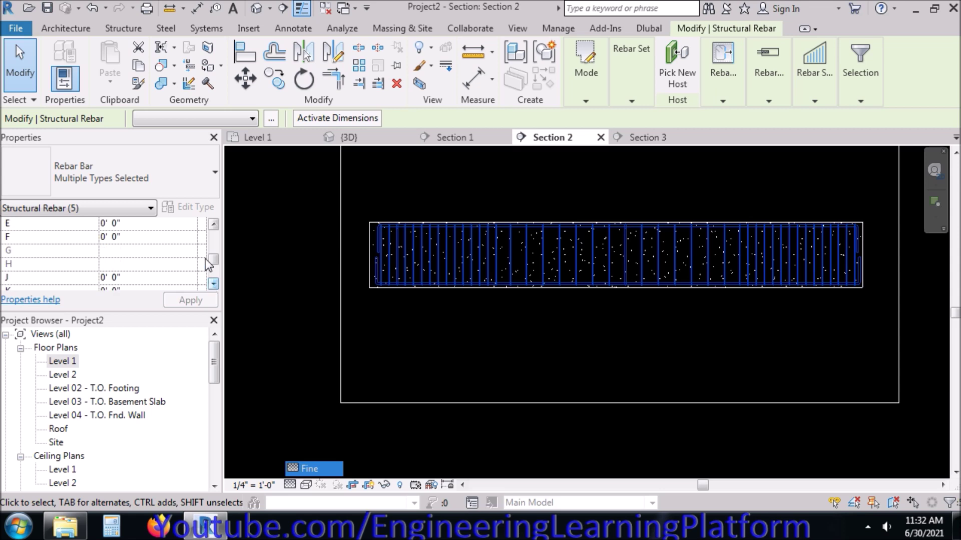
{"action": "left_click", "coordinate": [218, 223]}
{"action": "left_click", "coordinate": [214, 224]}
{"action": "left_click", "coordinate": [214, 224]}
{"action": "left_click", "coordinate": [214, 224]}
{"action": "left_click", "coordinate": [213, 224]}
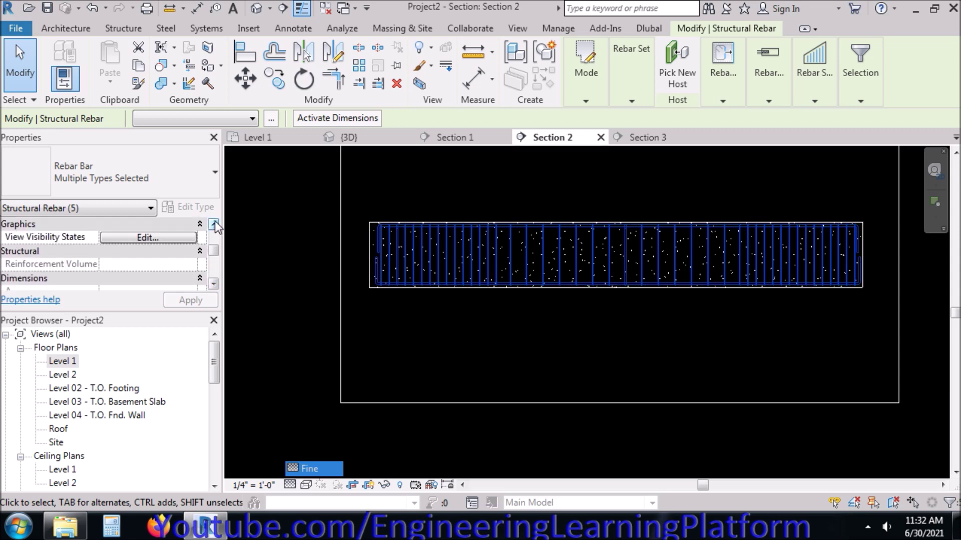
{"action": "left_click", "coordinate": [162, 251]}
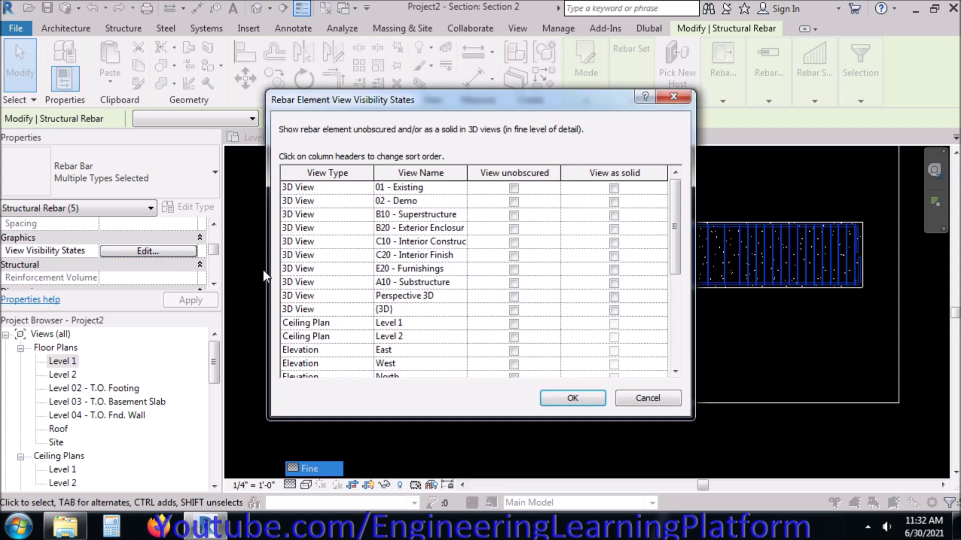
Tick View unobscured and View as solid for {3D}, Perspective 3D, A10, E20 and C20
{"action": "left_click", "coordinate": [513, 310]}
{"action": "left_click", "coordinate": [614, 310]}
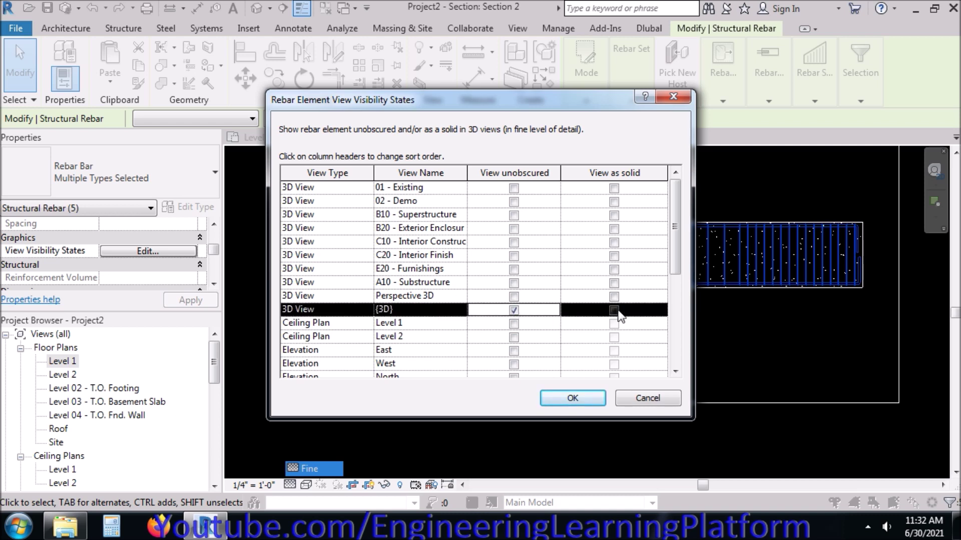
{"action": "left_click", "coordinate": [614, 297]}
{"action": "left_click", "coordinate": [514, 297]}
{"action": "left_click", "coordinate": [513, 283]}
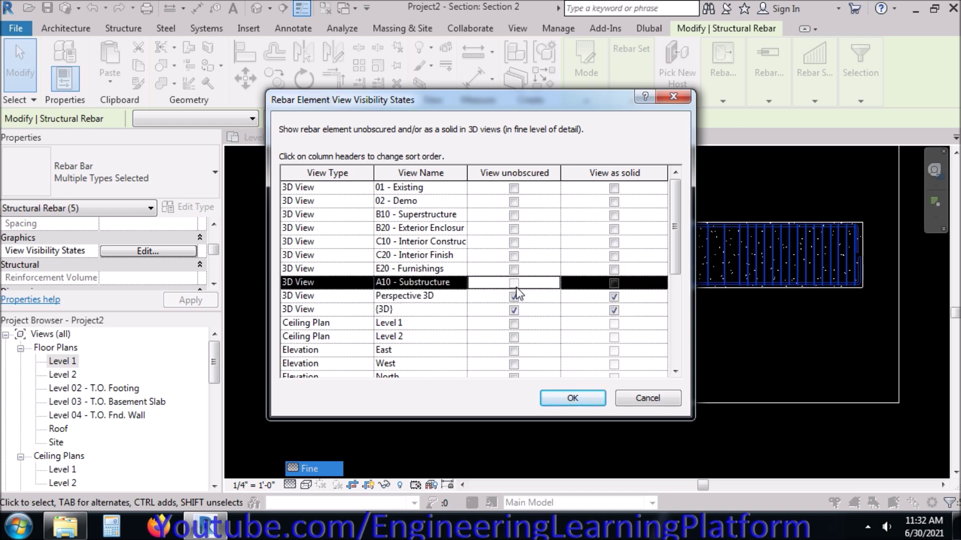
{"action": "left_click", "coordinate": [614, 283]}
{"action": "left_click", "coordinate": [614, 269]}
{"action": "left_click", "coordinate": [513, 271]}
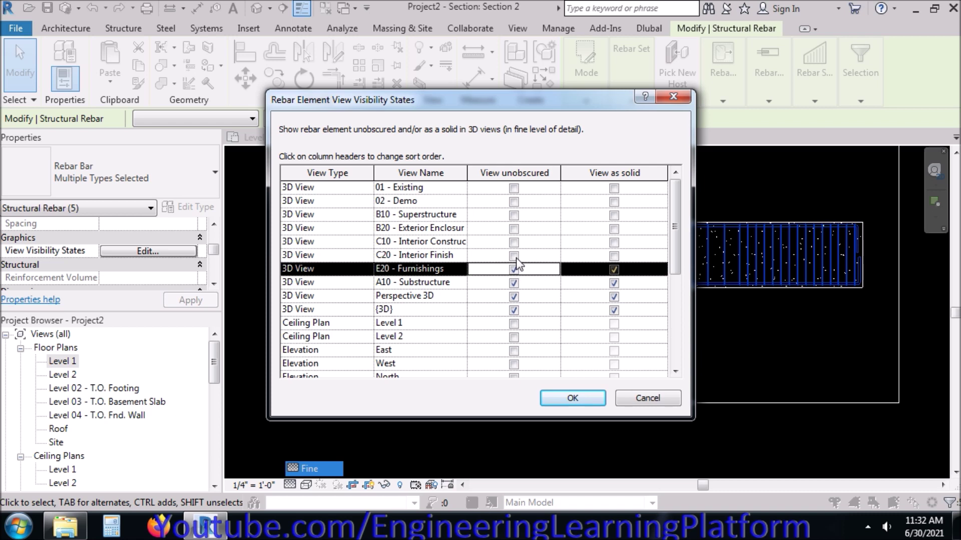
{"action": "left_click", "coordinate": [513, 256]}
{"action": "left_click", "coordinate": [614, 256]}
{"action": "left_click", "coordinate": [614, 242]}
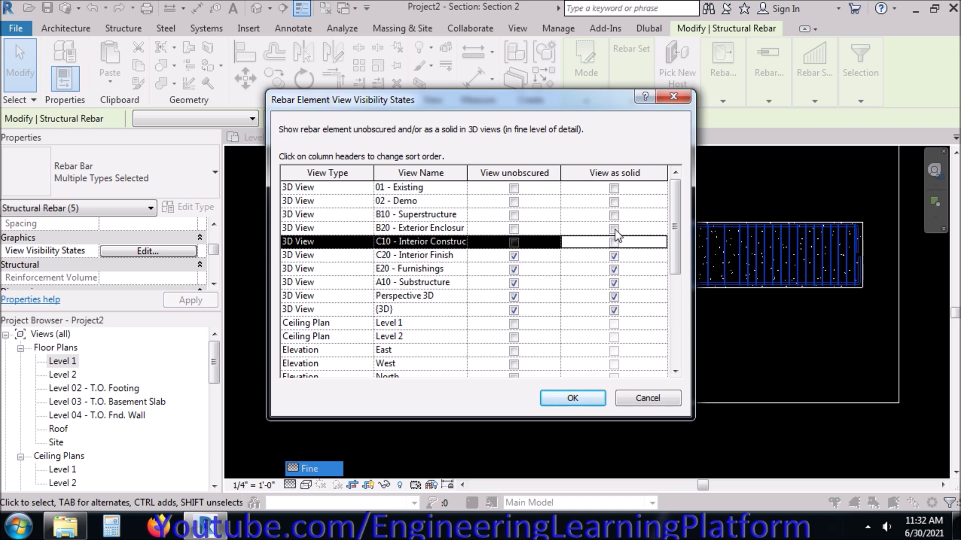
Tick both options for C10, B20, B10, 02 - Demo and 01 - Existing, then confirm
{"action": "left_click", "coordinate": [614, 228]}
{"action": "left_click", "coordinate": [614, 215]}
{"action": "left_click", "coordinate": [614, 200]}
{"action": "left_click", "coordinate": [614, 201]}
{"action": "left_click", "coordinate": [614, 188]}
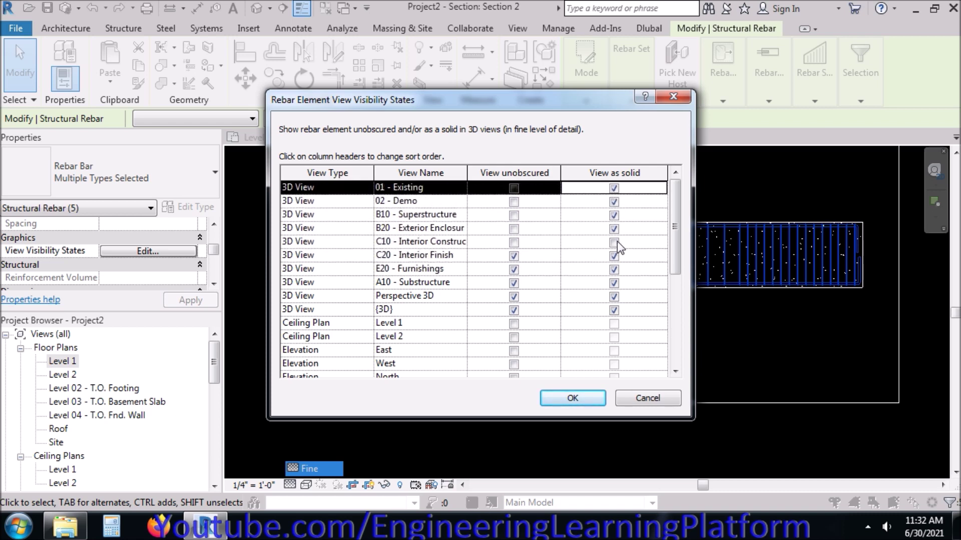
{"action": "left_click", "coordinate": [614, 242]}
{"action": "left_click", "coordinate": [513, 242]}
{"action": "left_click", "coordinate": [513, 229]}
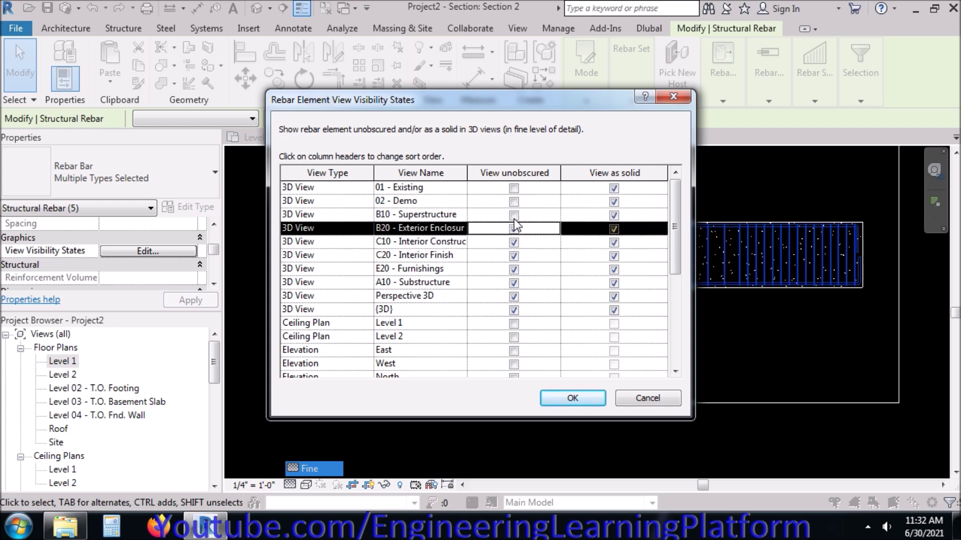
{"action": "left_click", "coordinate": [514, 216]}
{"action": "left_click", "coordinate": [513, 202]}
{"action": "left_click", "coordinate": [513, 188]}
{"action": "left_click", "coordinate": [571, 397]}
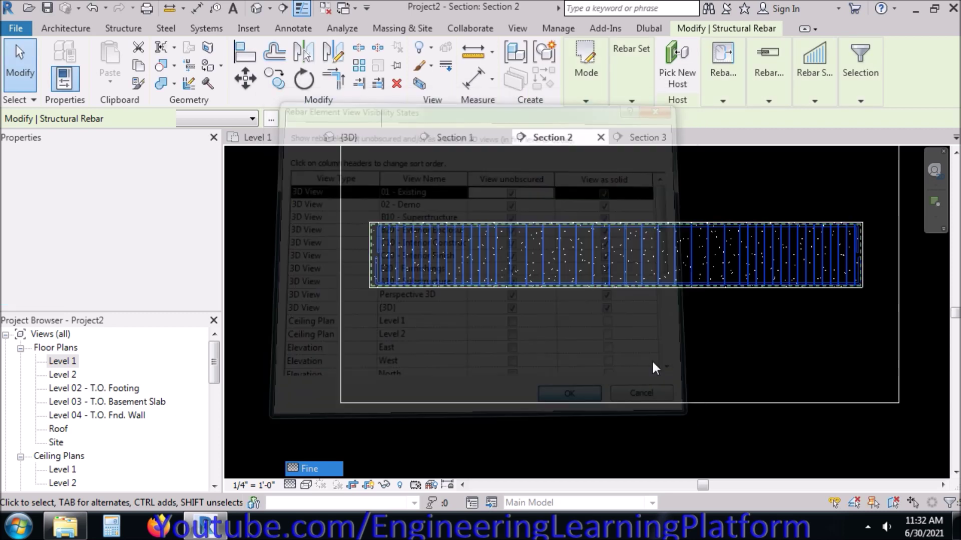
{"action": "left_click", "coordinate": [670, 353]}
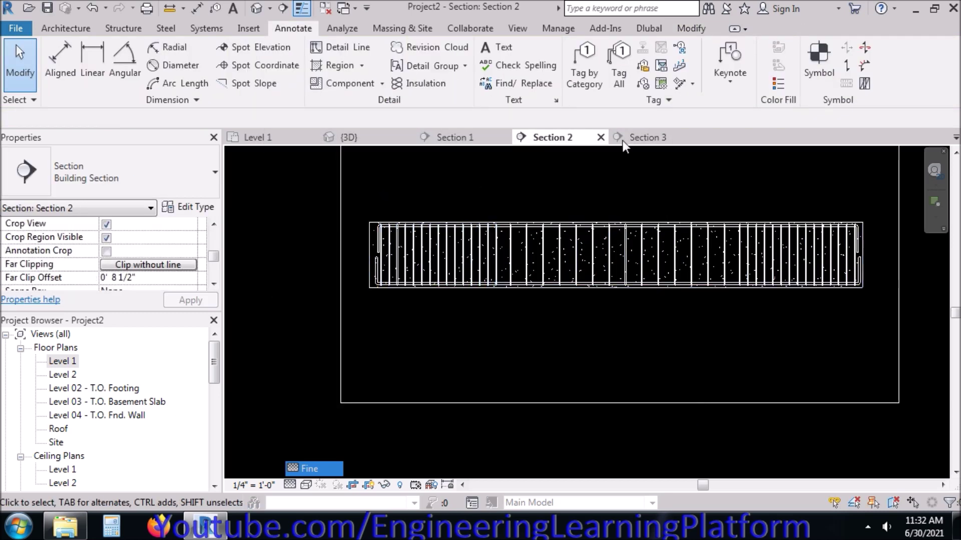
In Section 3, window-select the beam's rebar and open its View Visibility States settings
{"action": "left_click", "coordinate": [636, 137]}
{"action": "scroll", "coordinate": [343, 385], "scroll_direction": "up", "scroll_amount": 2}
{"action": "middle_click_drag", "start_coordinate": [344, 386], "coordinate": [420, 154]}
{"action": "scroll", "coordinate": [326, 164], "scroll_direction": "down", "scroll_amount": 1}
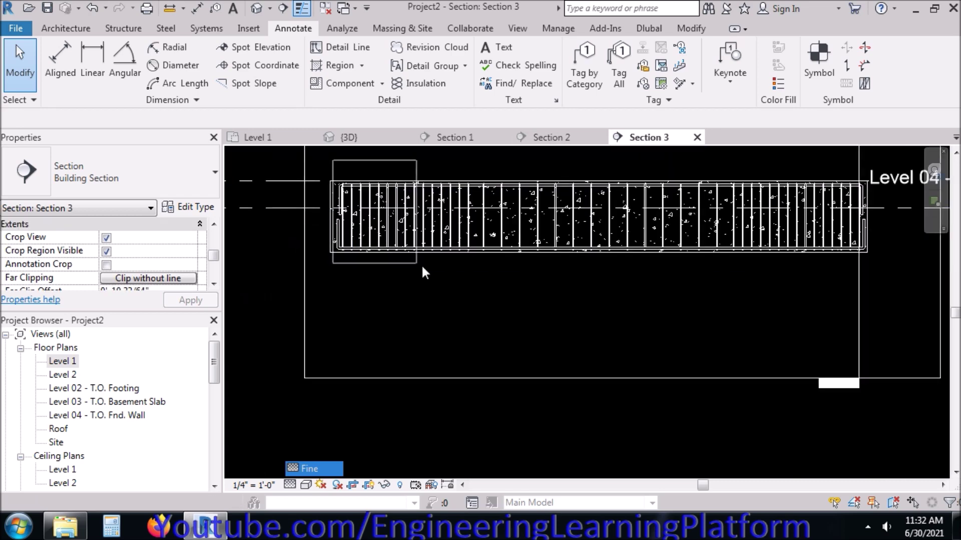
{"action": "left_click_drag", "start_coordinate": [422, 268], "coordinate": [869, 293]}
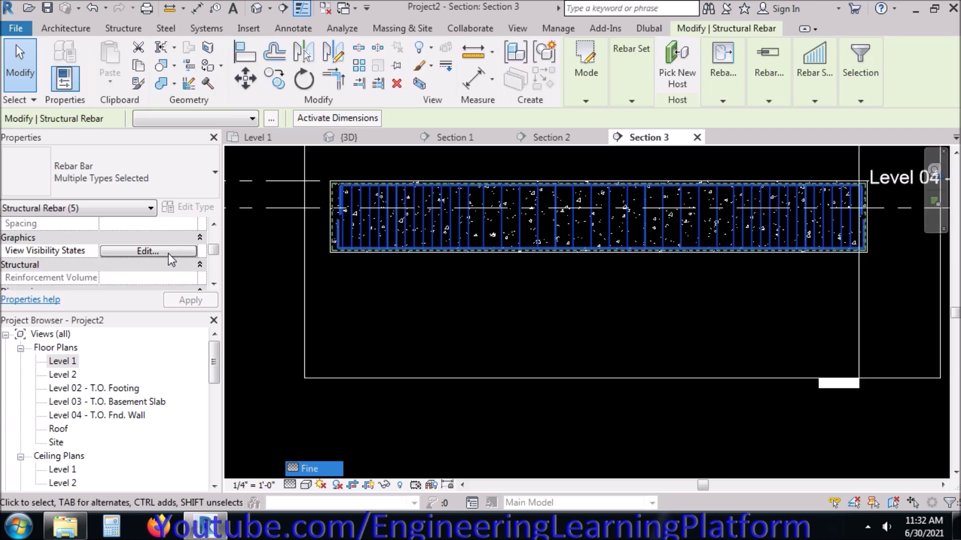
{"action": "left_click", "coordinate": [169, 251]}
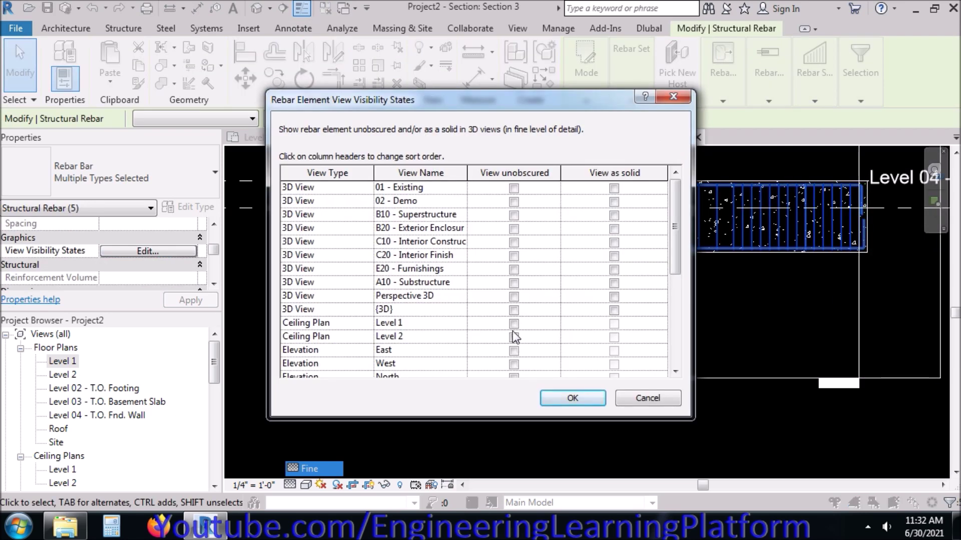
Tick View unobscured for every listed 3D view
{"action": "left_click", "coordinate": [514, 310]}
{"action": "left_click", "coordinate": [514, 297]}
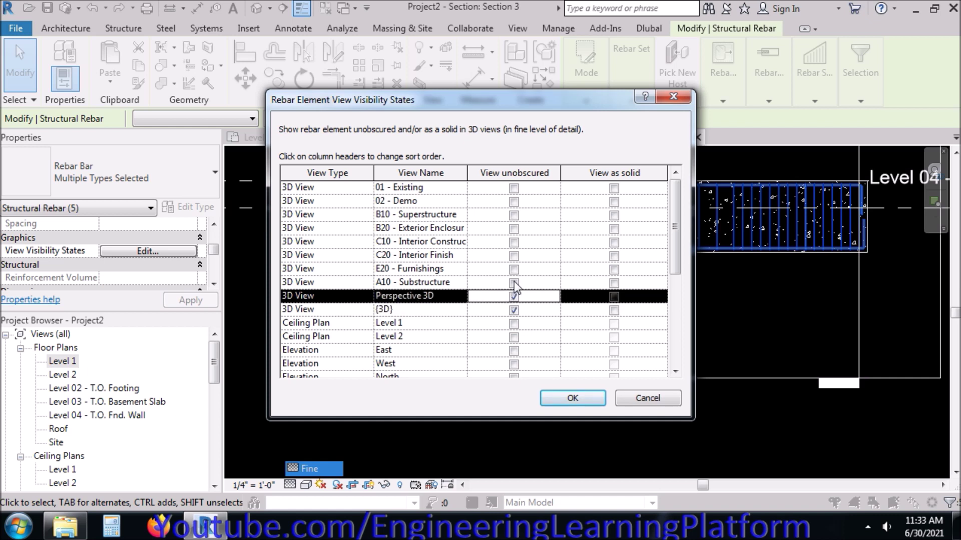
{"action": "left_click", "coordinate": [514, 284]}
{"action": "left_click", "coordinate": [514, 269]}
{"action": "left_click", "coordinate": [513, 256]}
{"action": "left_click", "coordinate": [514, 243]}
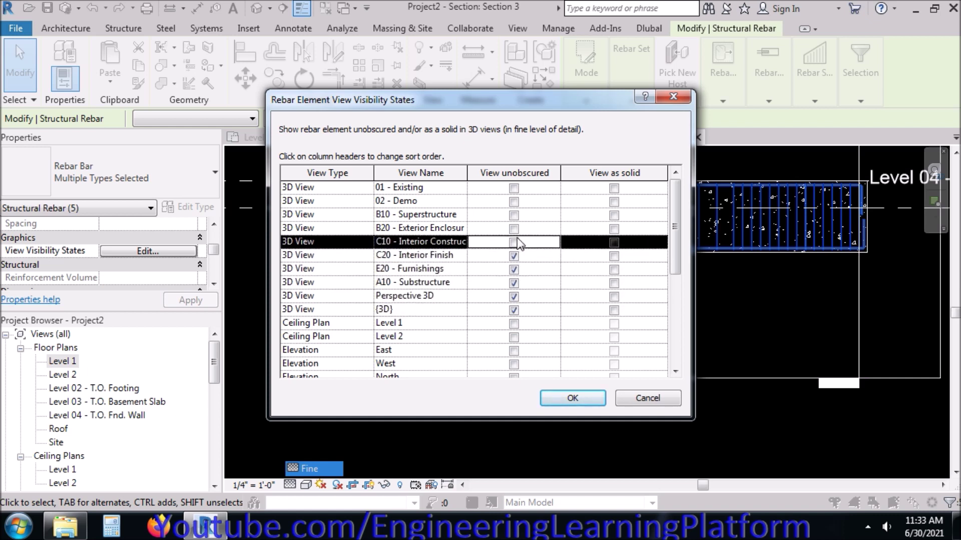
{"action": "left_click", "coordinate": [514, 229]}
{"action": "left_click", "coordinate": [514, 216]}
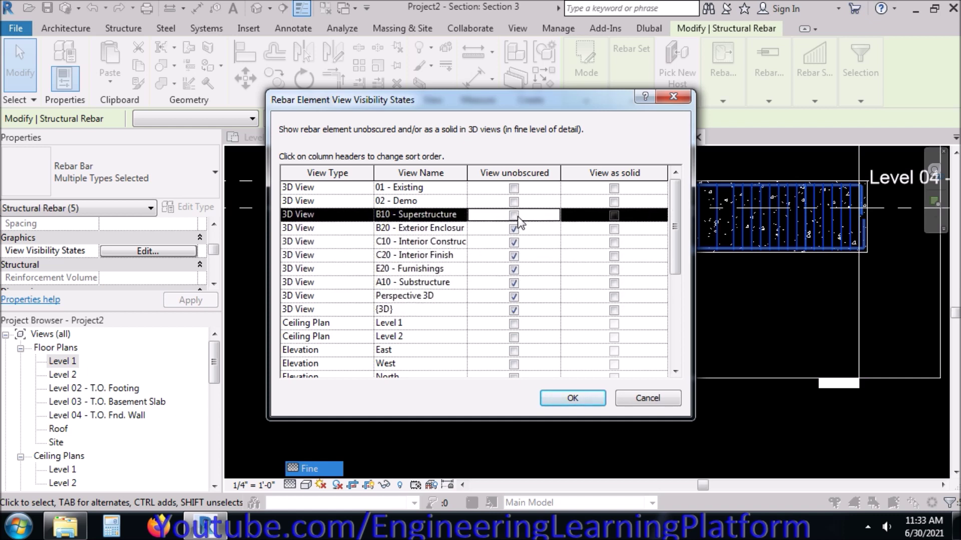
{"action": "left_click", "coordinate": [514, 202]}
{"action": "left_click", "coordinate": [514, 189]}
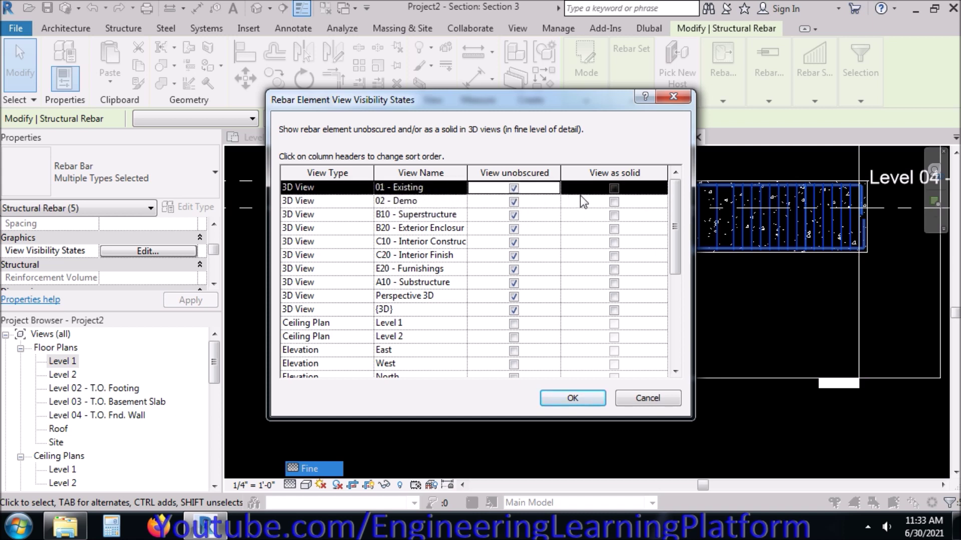
Tick View as solid for every listed 3D view and confirm the settings
{"action": "left_click", "coordinate": [614, 188]}
{"action": "left_click", "coordinate": [614, 201]}
{"action": "left_click", "coordinate": [614, 215]}
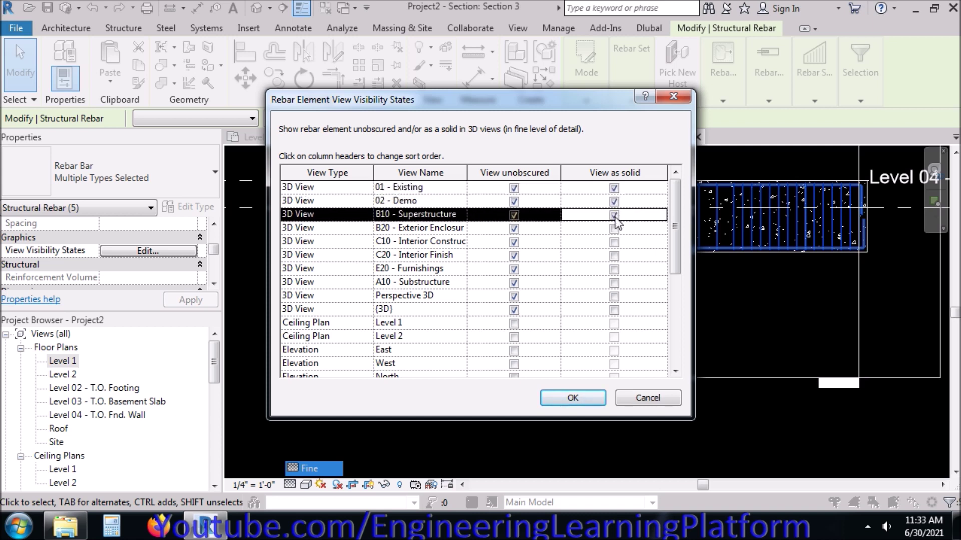
{"action": "left_click", "coordinate": [614, 228]}
{"action": "left_click", "coordinate": [614, 242]}
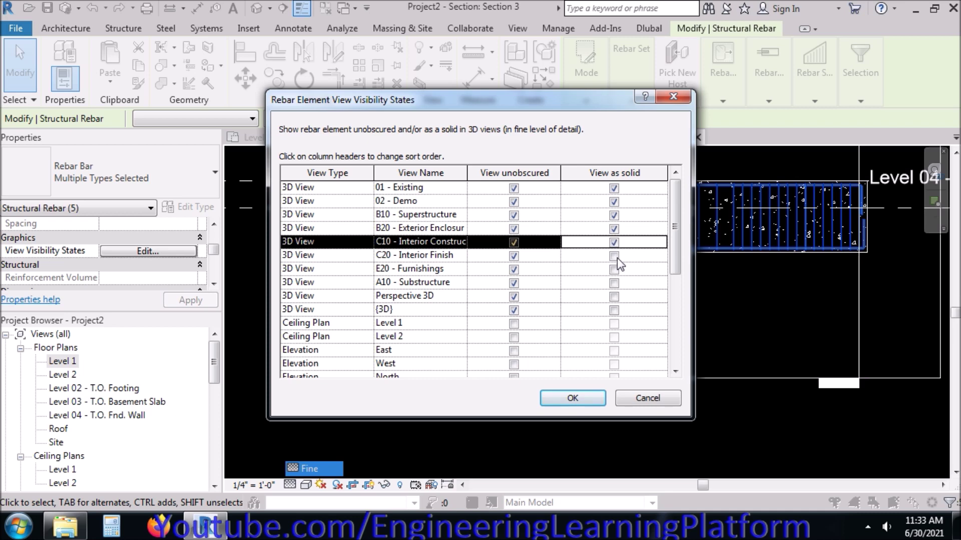
{"action": "left_click", "coordinate": [614, 255]}
{"action": "left_click", "coordinate": [614, 269]}
{"action": "left_click", "coordinate": [614, 282]}
{"action": "left_click", "coordinate": [614, 296]}
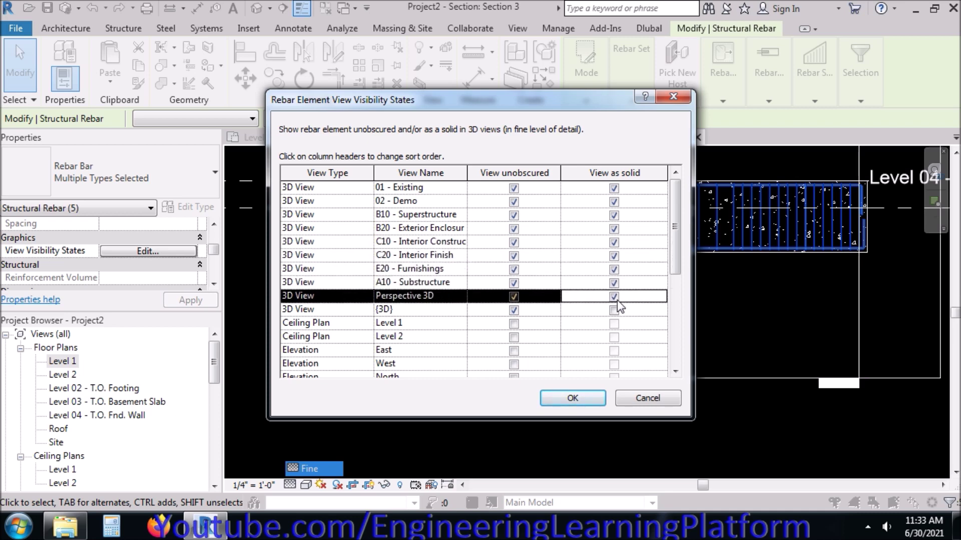
{"action": "left_click", "coordinate": [614, 310]}
{"action": "left_click", "coordinate": [576, 399]}
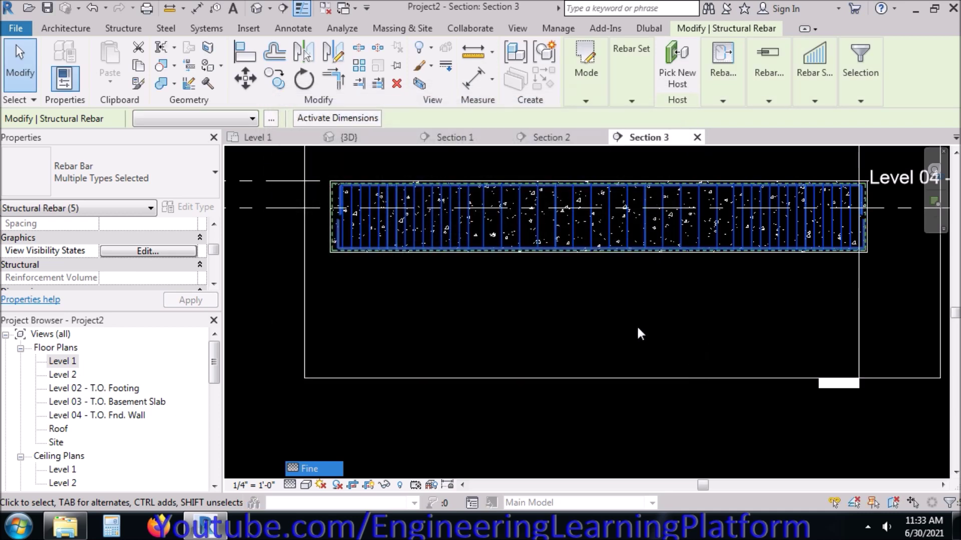
{"action": "left_click", "coordinate": [637, 328]}
Open the {3D} view and orbit the beam to inspect its stirrups and hooked bars
{"action": "left_click", "coordinate": [362, 137]}
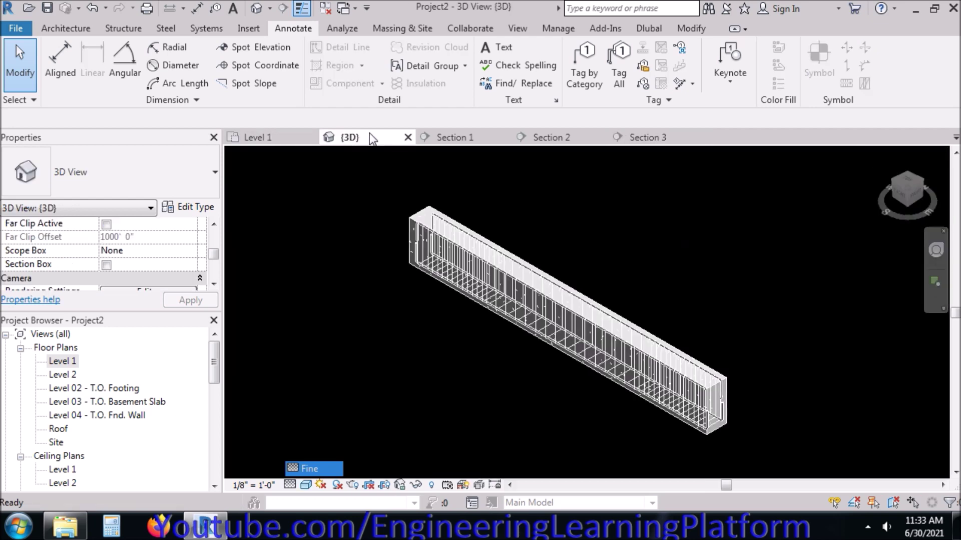
{"action": "scroll", "coordinate": [599, 431], "scroll_direction": "up", "scroll_amount": 4}
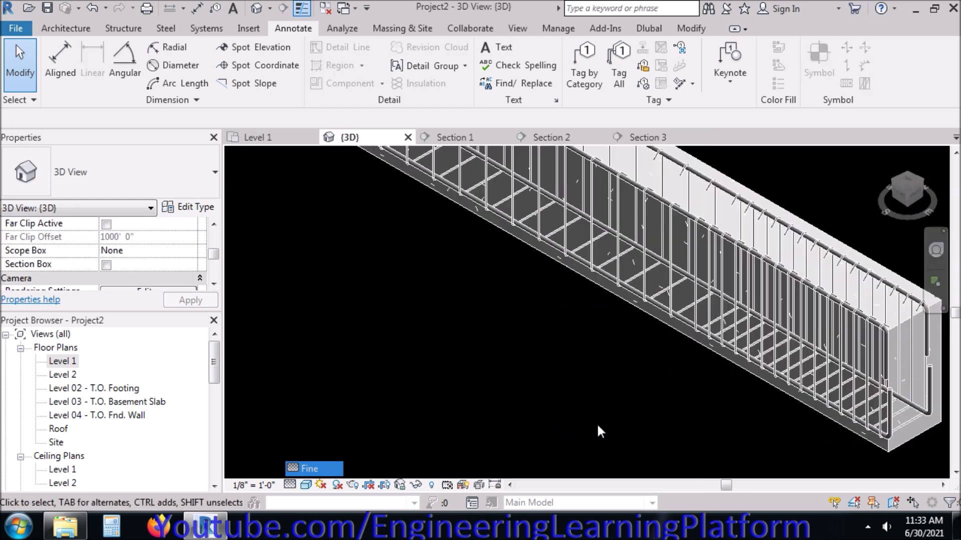
{"action": "scroll", "coordinate": [596, 422], "scroll_direction": "down", "scroll_amount": 2}
{"action": "middle_click_drag", "start_coordinate": [596, 422], "coordinate": [588, 367], "text": "shift"}
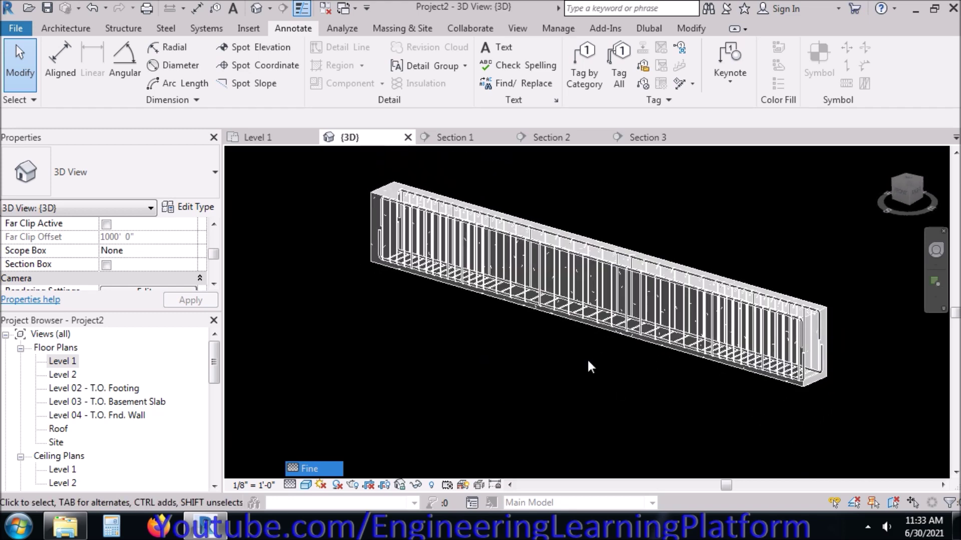
{"action": "left_click", "coordinate": [307, 485]}
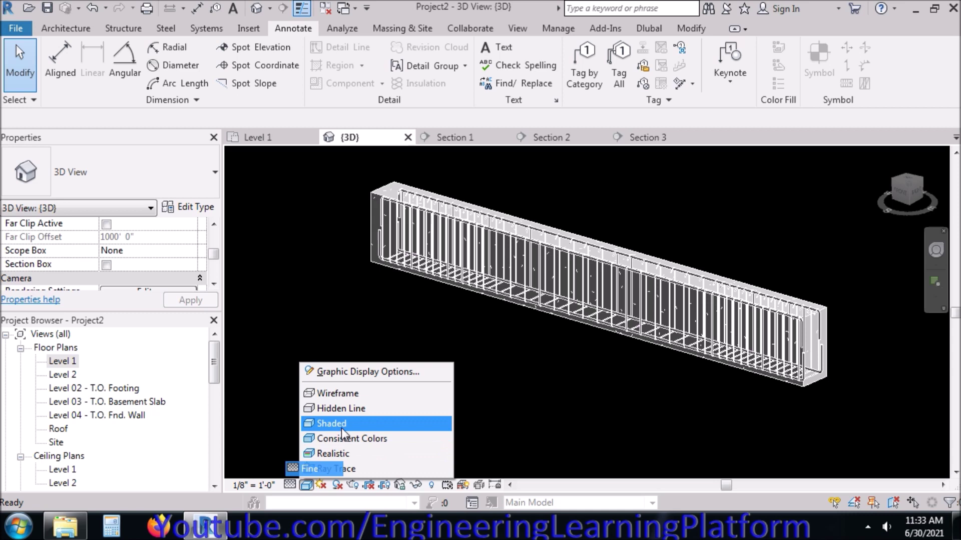
Switch the {3D} view's visual style to Realistic
{"action": "left_click", "coordinate": [340, 425]}
{"action": "left_click", "coordinate": [315, 468]}
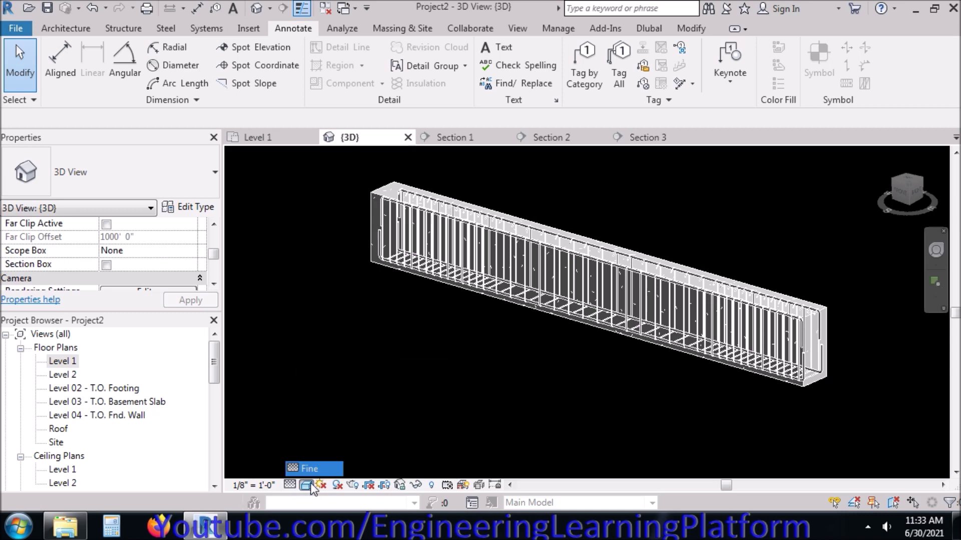
{"action": "left_click", "coordinate": [305, 485]}
{"action": "left_click", "coordinate": [319, 457]}
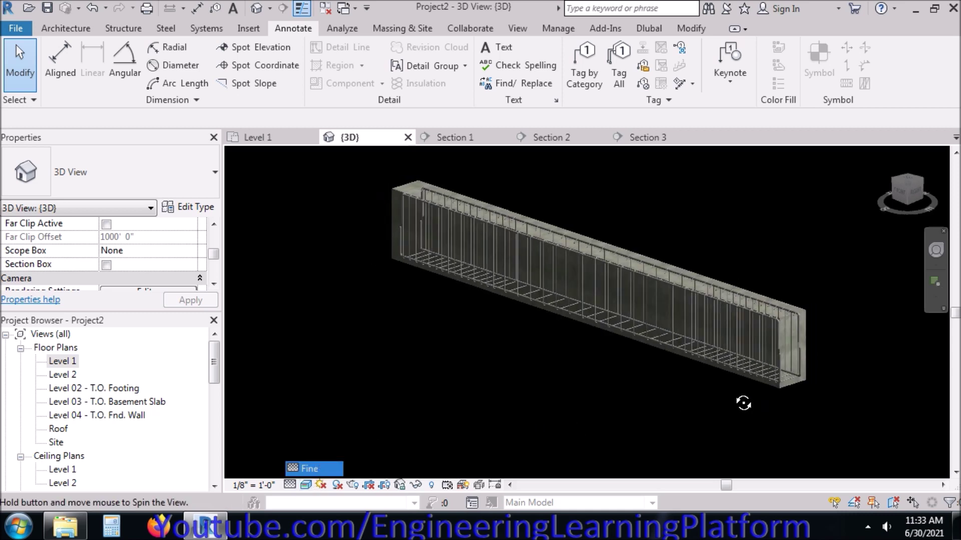
Orbit and zoom to inspect the beam's rebar cage from frontal and long side views
{"action": "scroll", "coordinate": [751, 350], "scroll_direction": "up", "scroll_amount": 5}
{"action": "scroll", "coordinate": [686, 432], "scroll_direction": "down", "scroll_amount": 5}
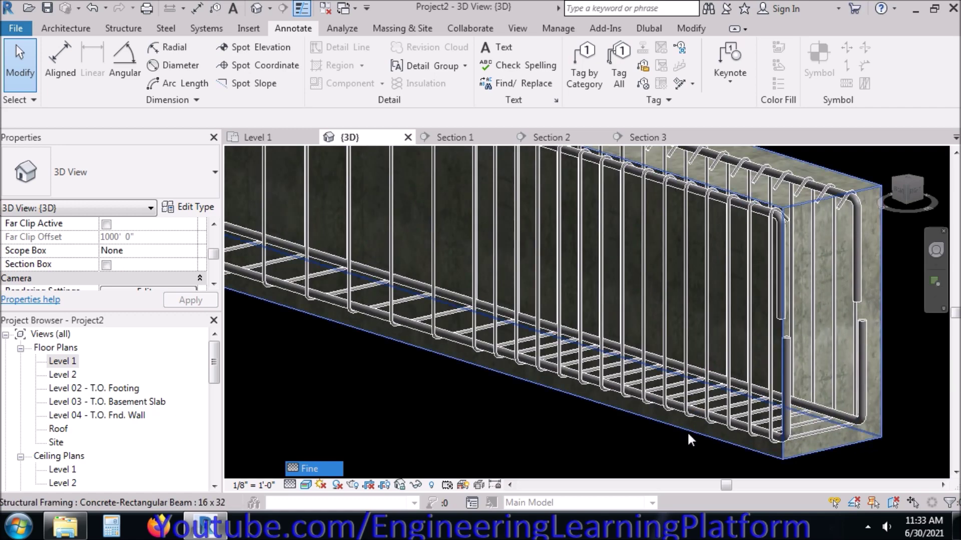
{"action": "middle_click_drag", "start_coordinate": [561, 440], "coordinate": [649, 429], "text": "shift"}
{"action": "middle_click_drag", "start_coordinate": [363, 380], "coordinate": [534, 420], "text": "shift"}
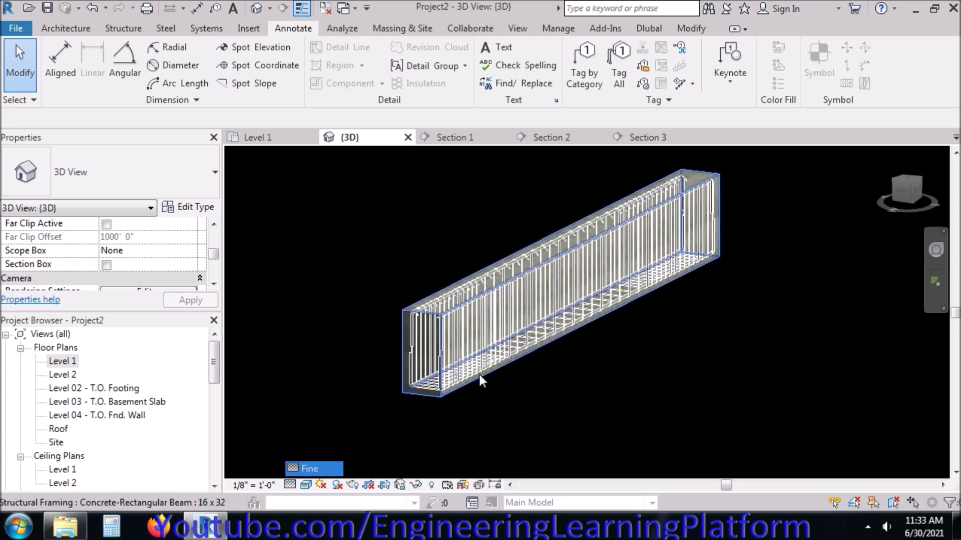
{"action": "scroll", "coordinate": [461, 367], "scroll_direction": "up", "scroll_amount": 5}
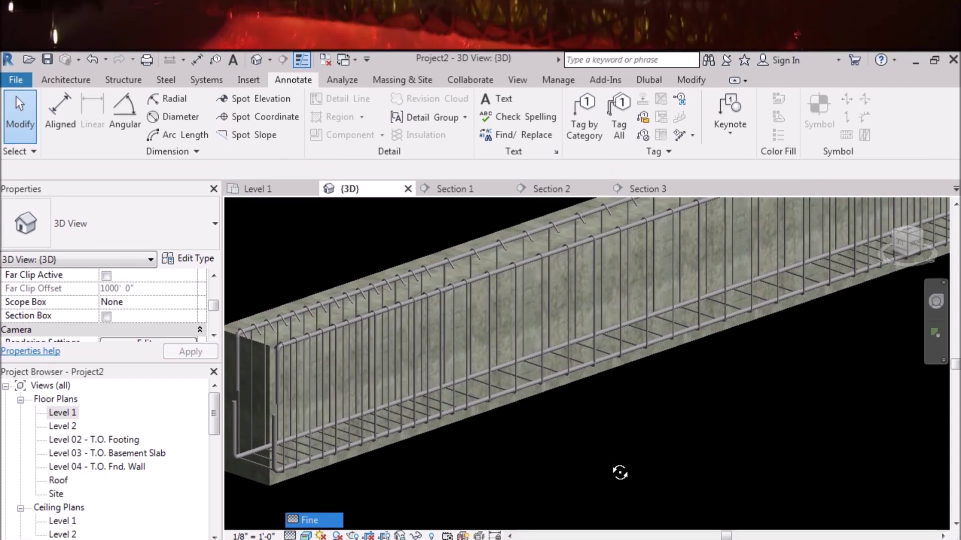